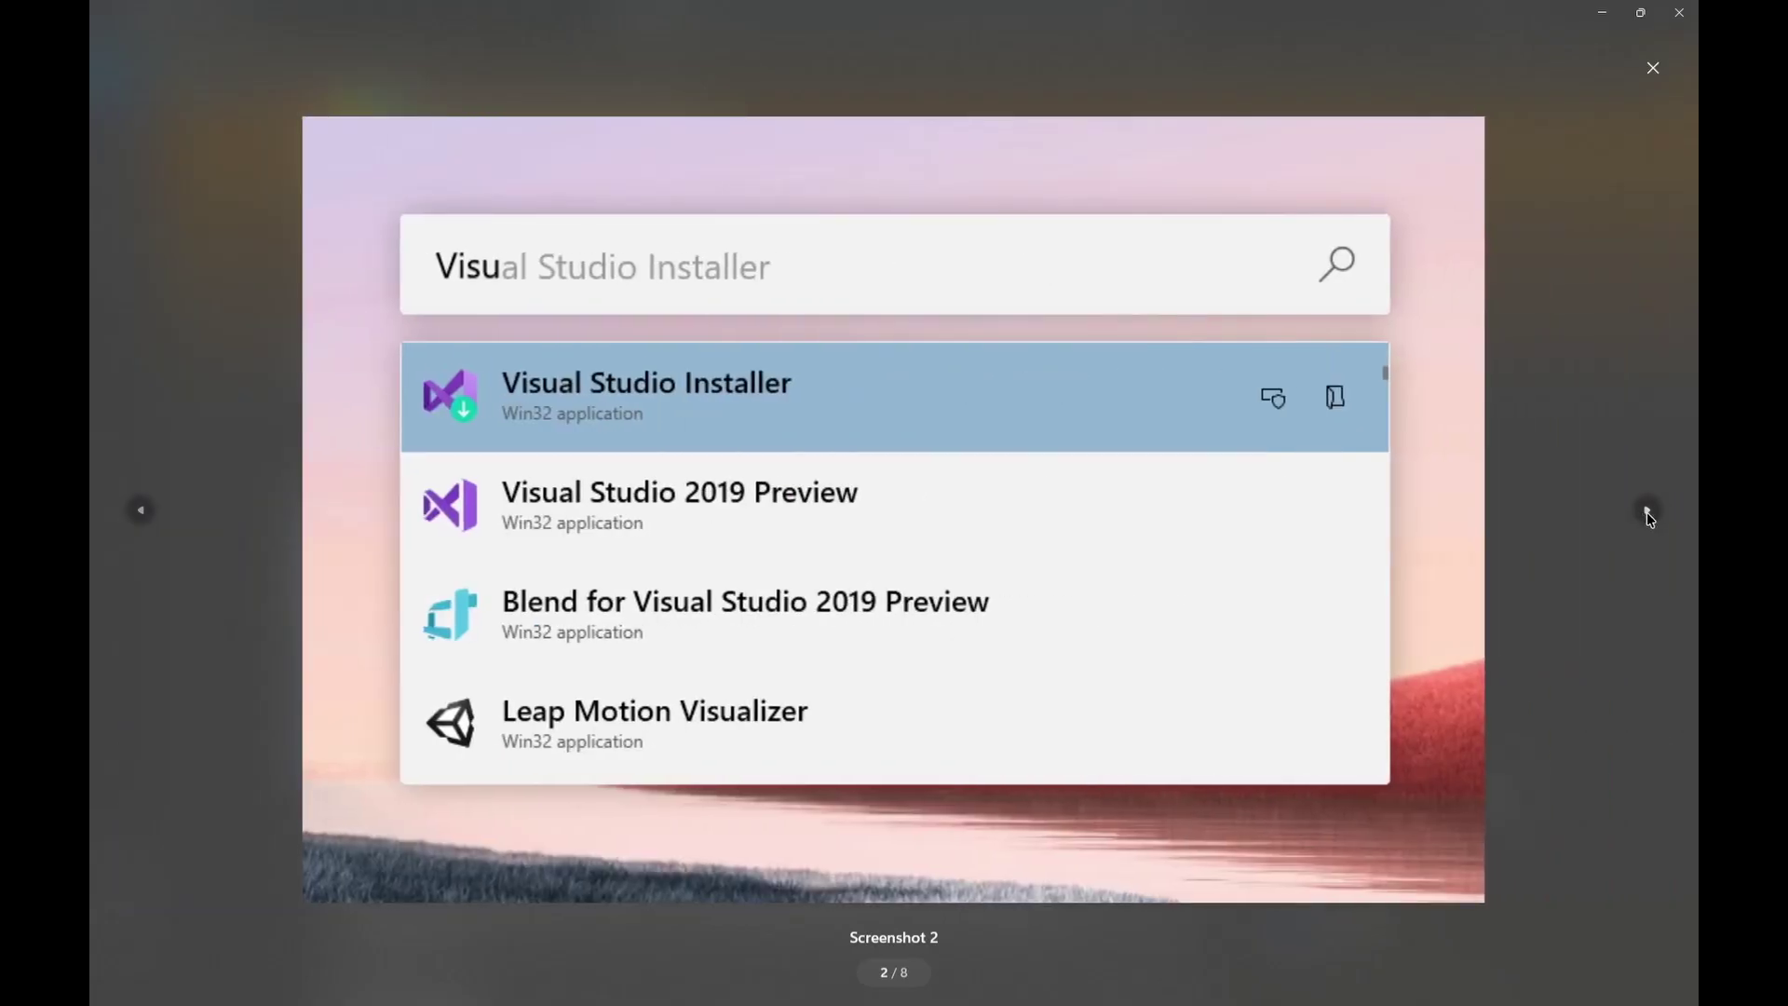
Step: Browse the screenshots and description on the Microsoft PowerToys store page
left_click(1646, 511)
left_click(1646, 511)
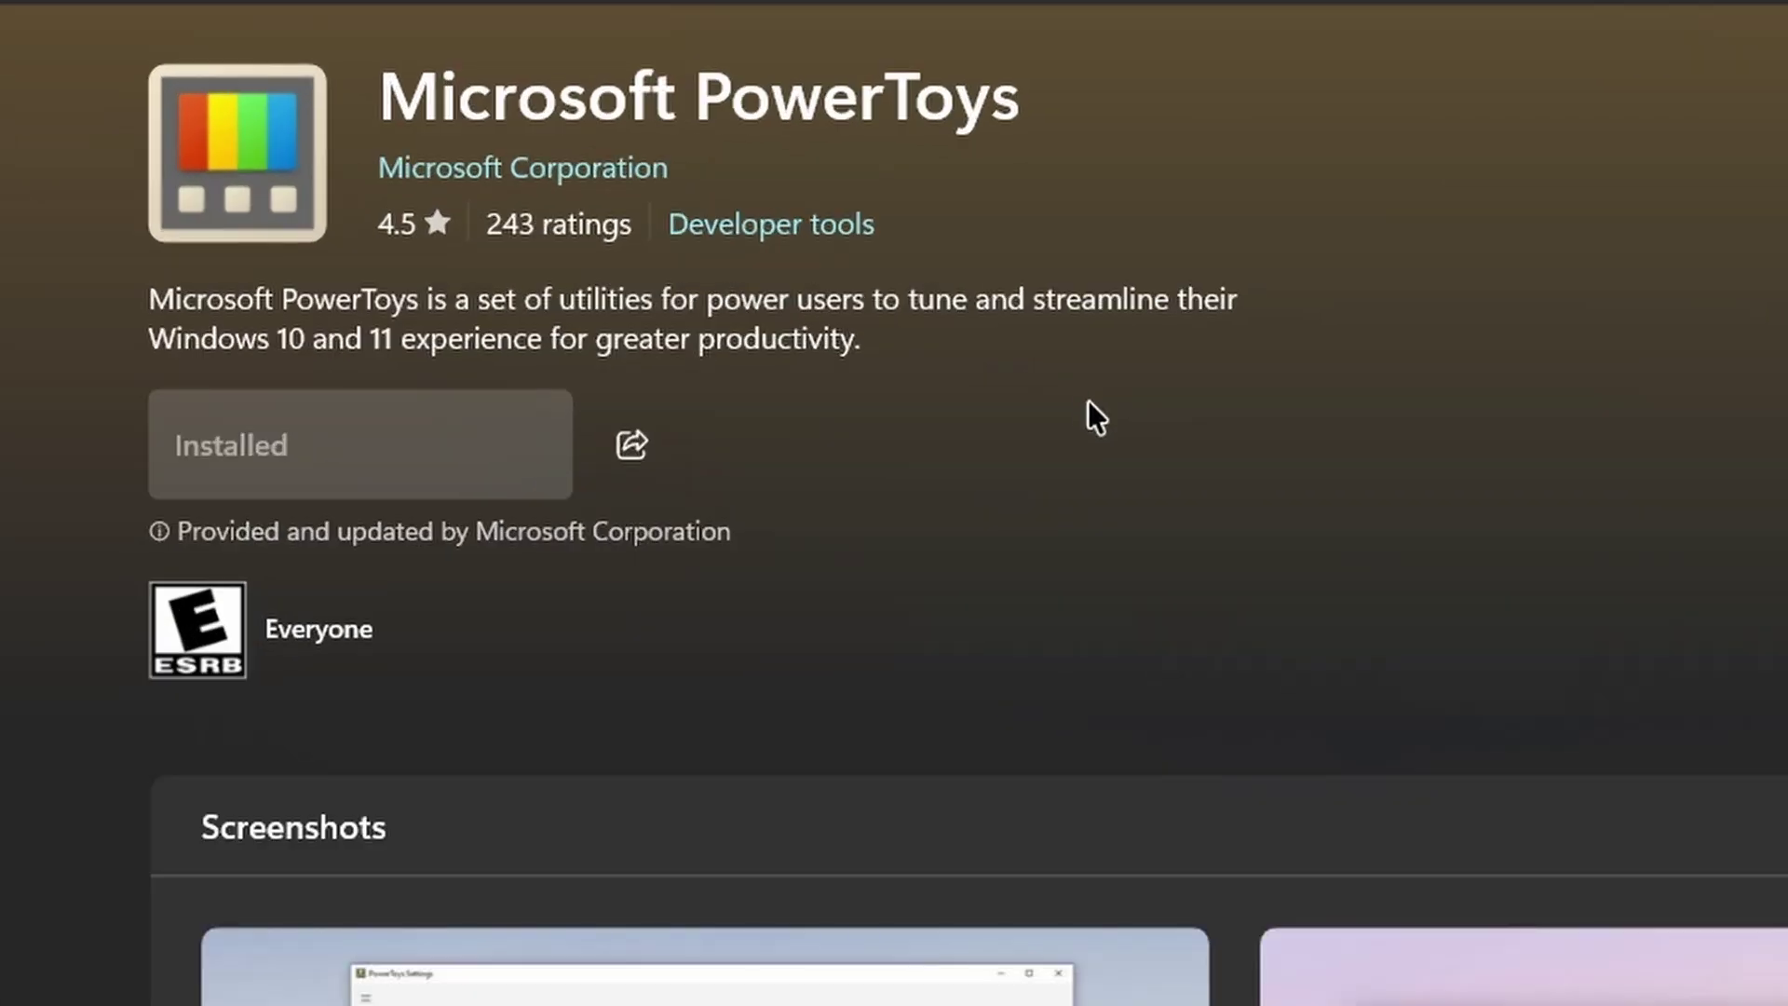
scroll(1304, 503, "down", 5)
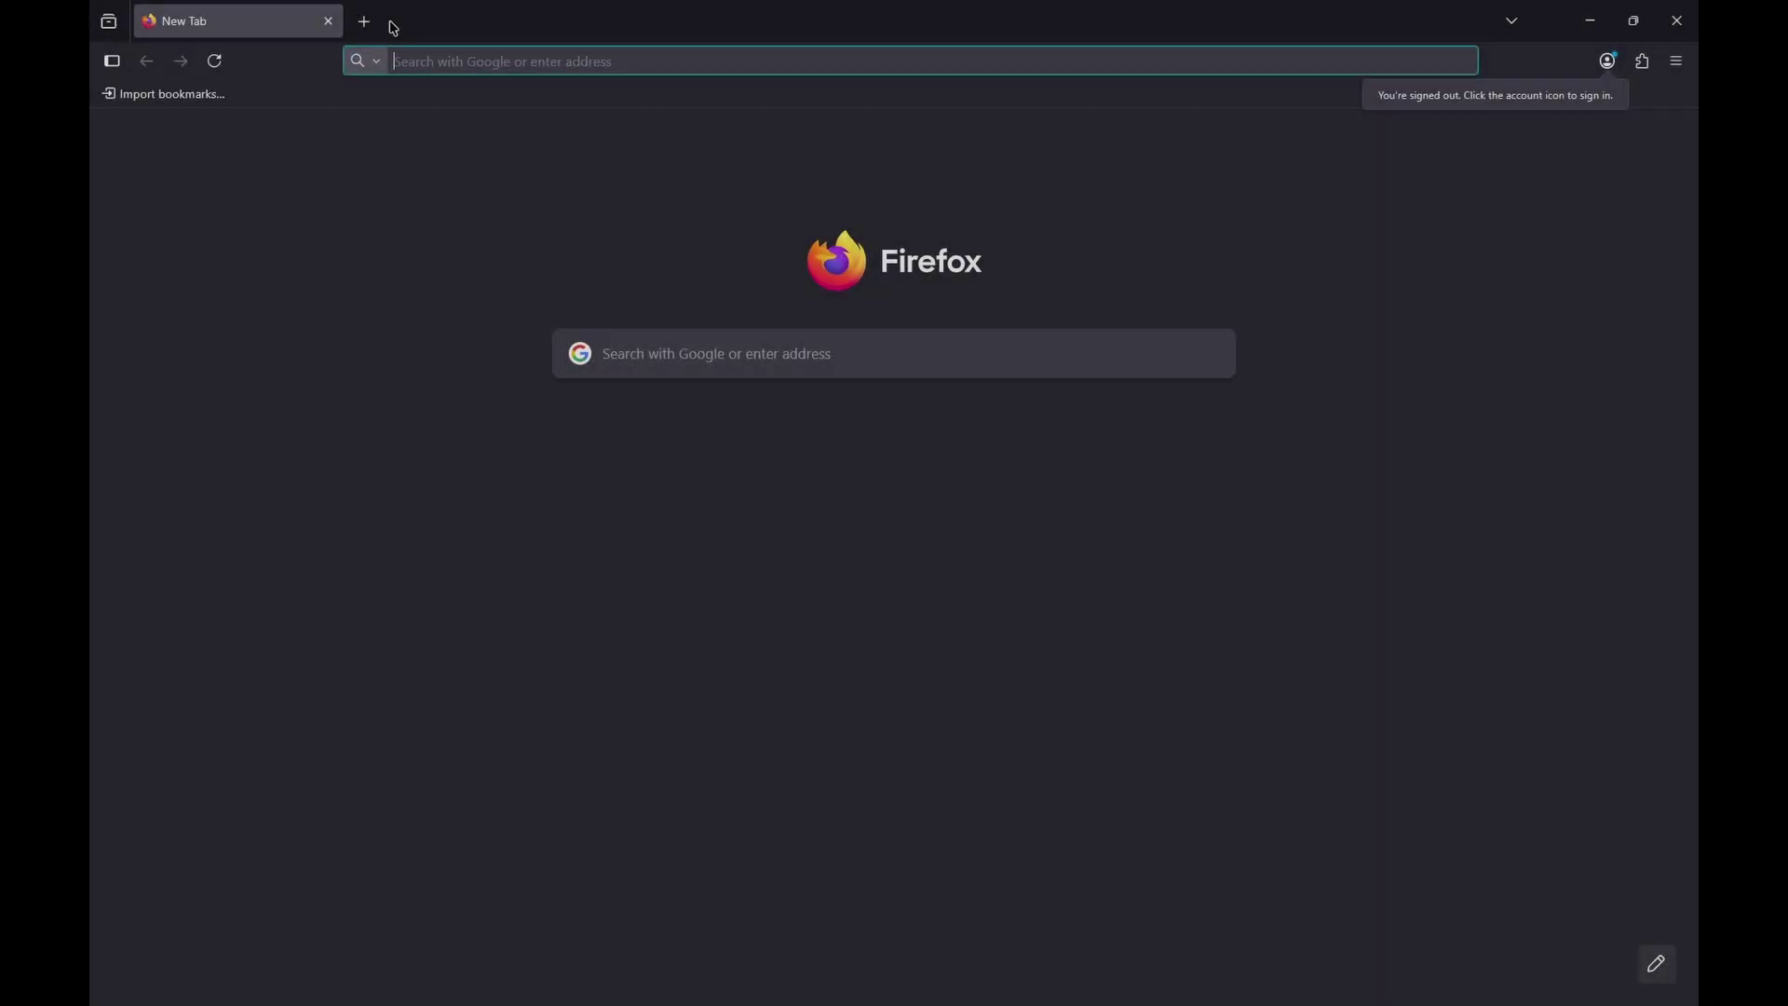
Step: In Firefox, search for PowerToys, open Microsoft's install page and start the Windows executable install from GitHub
left_click(401, 61)
type("powerto")
key("Return")
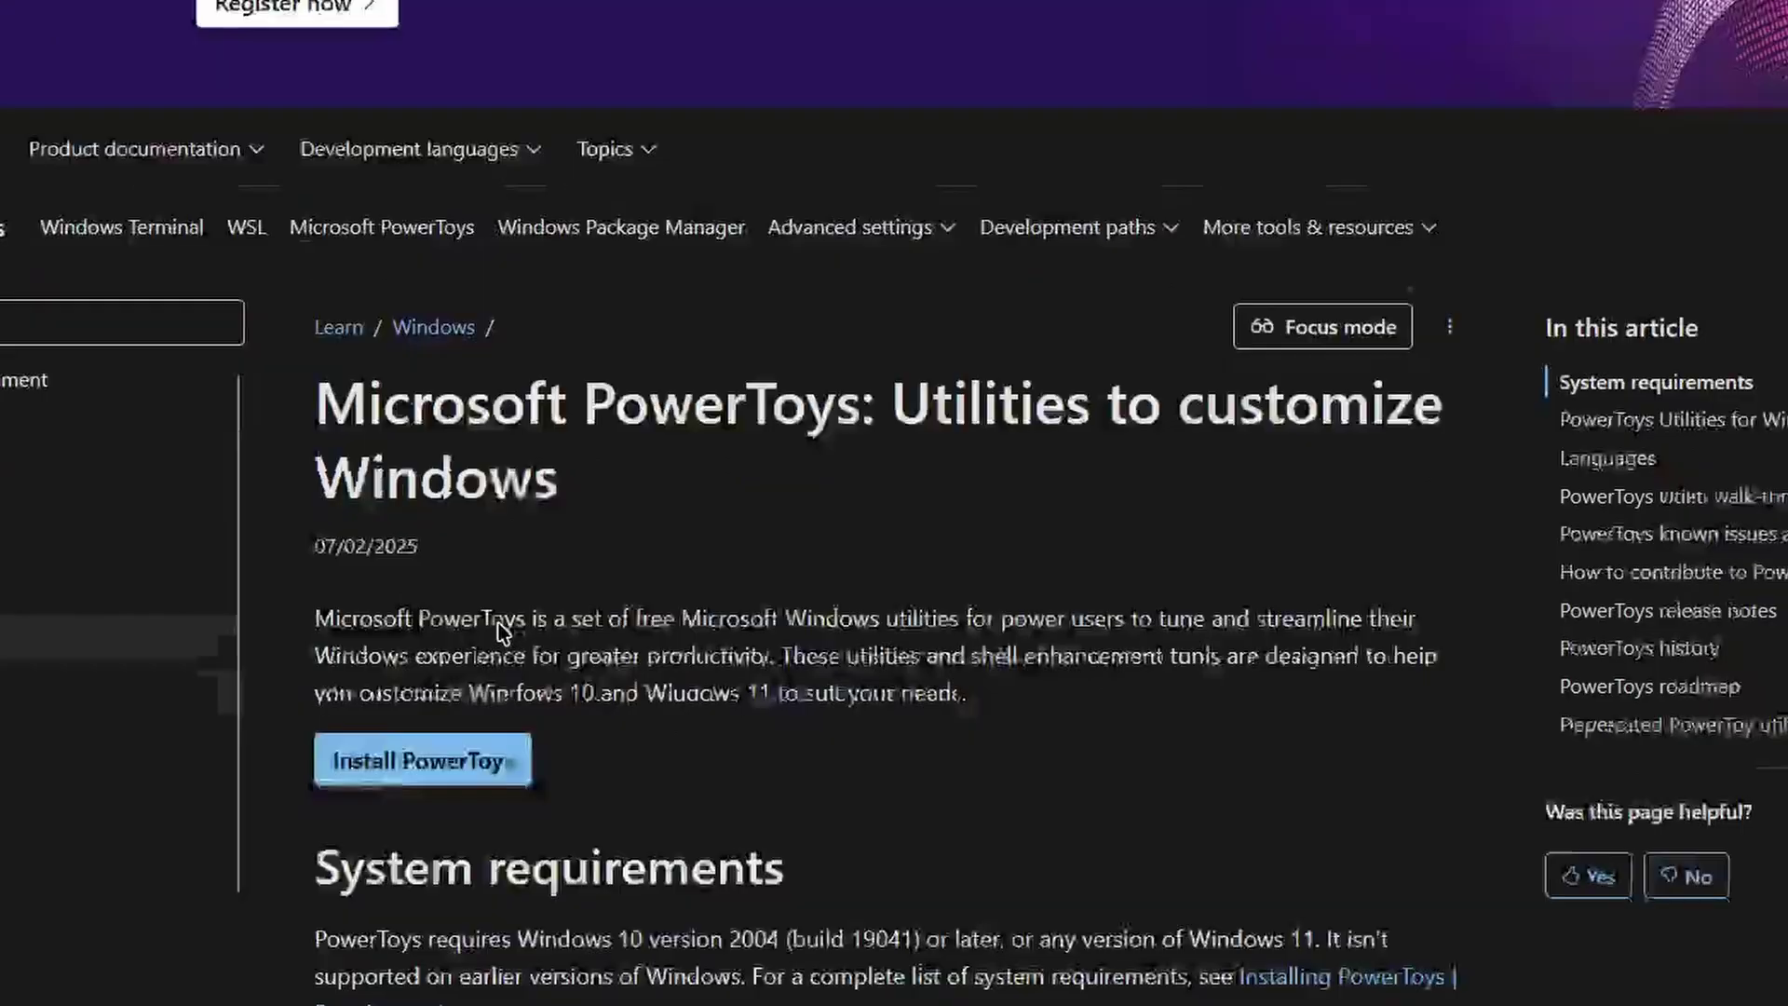
left_click(386, 767)
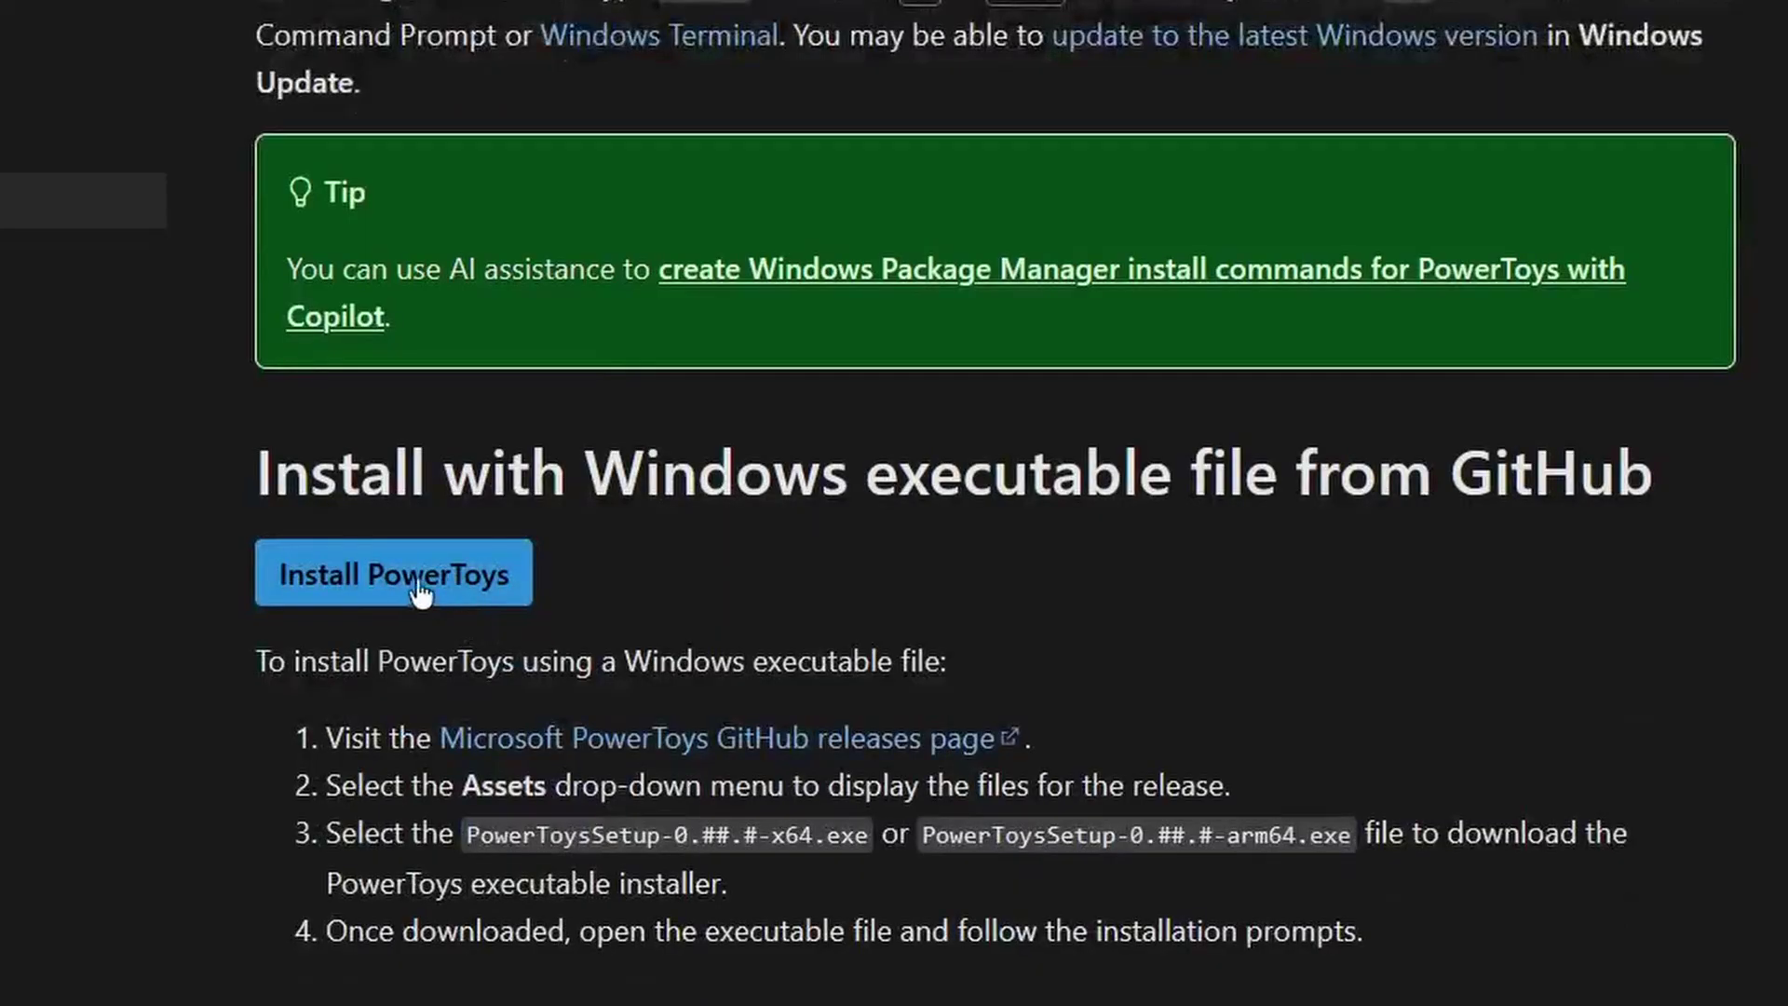
left_click(352, 596)
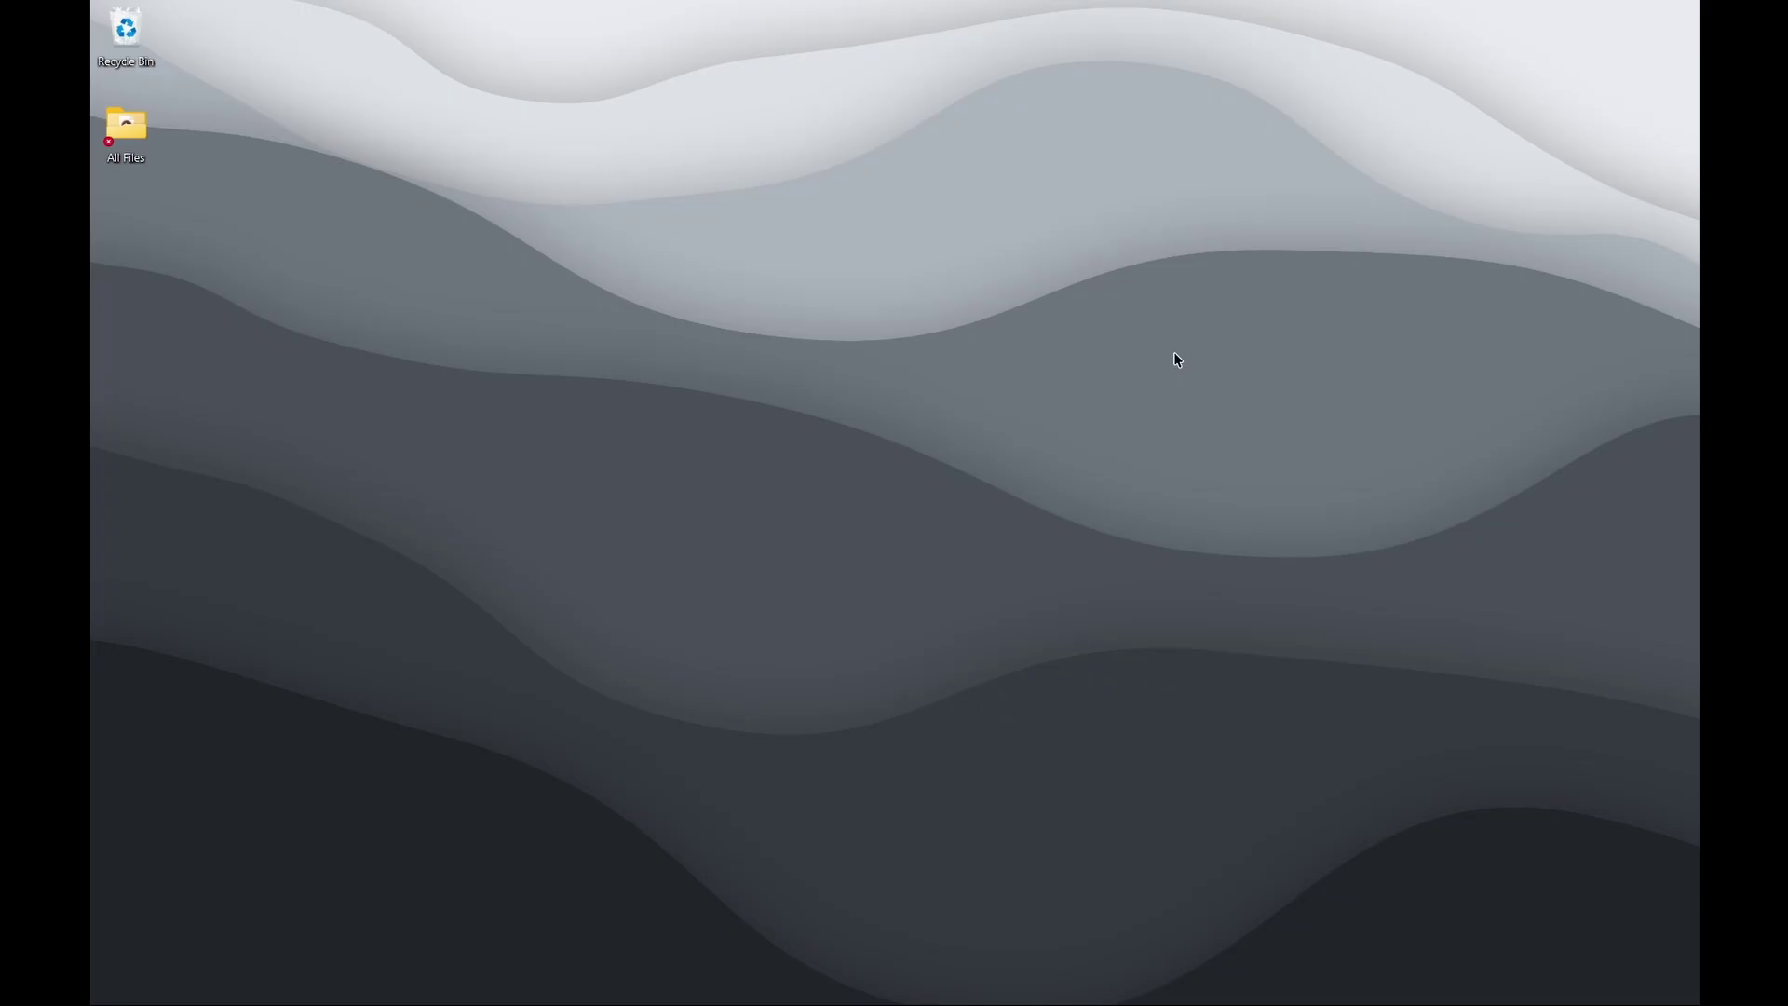
Step: Find PowerToys (Preview) with Windows search and launch it
key("super")
type("pow")
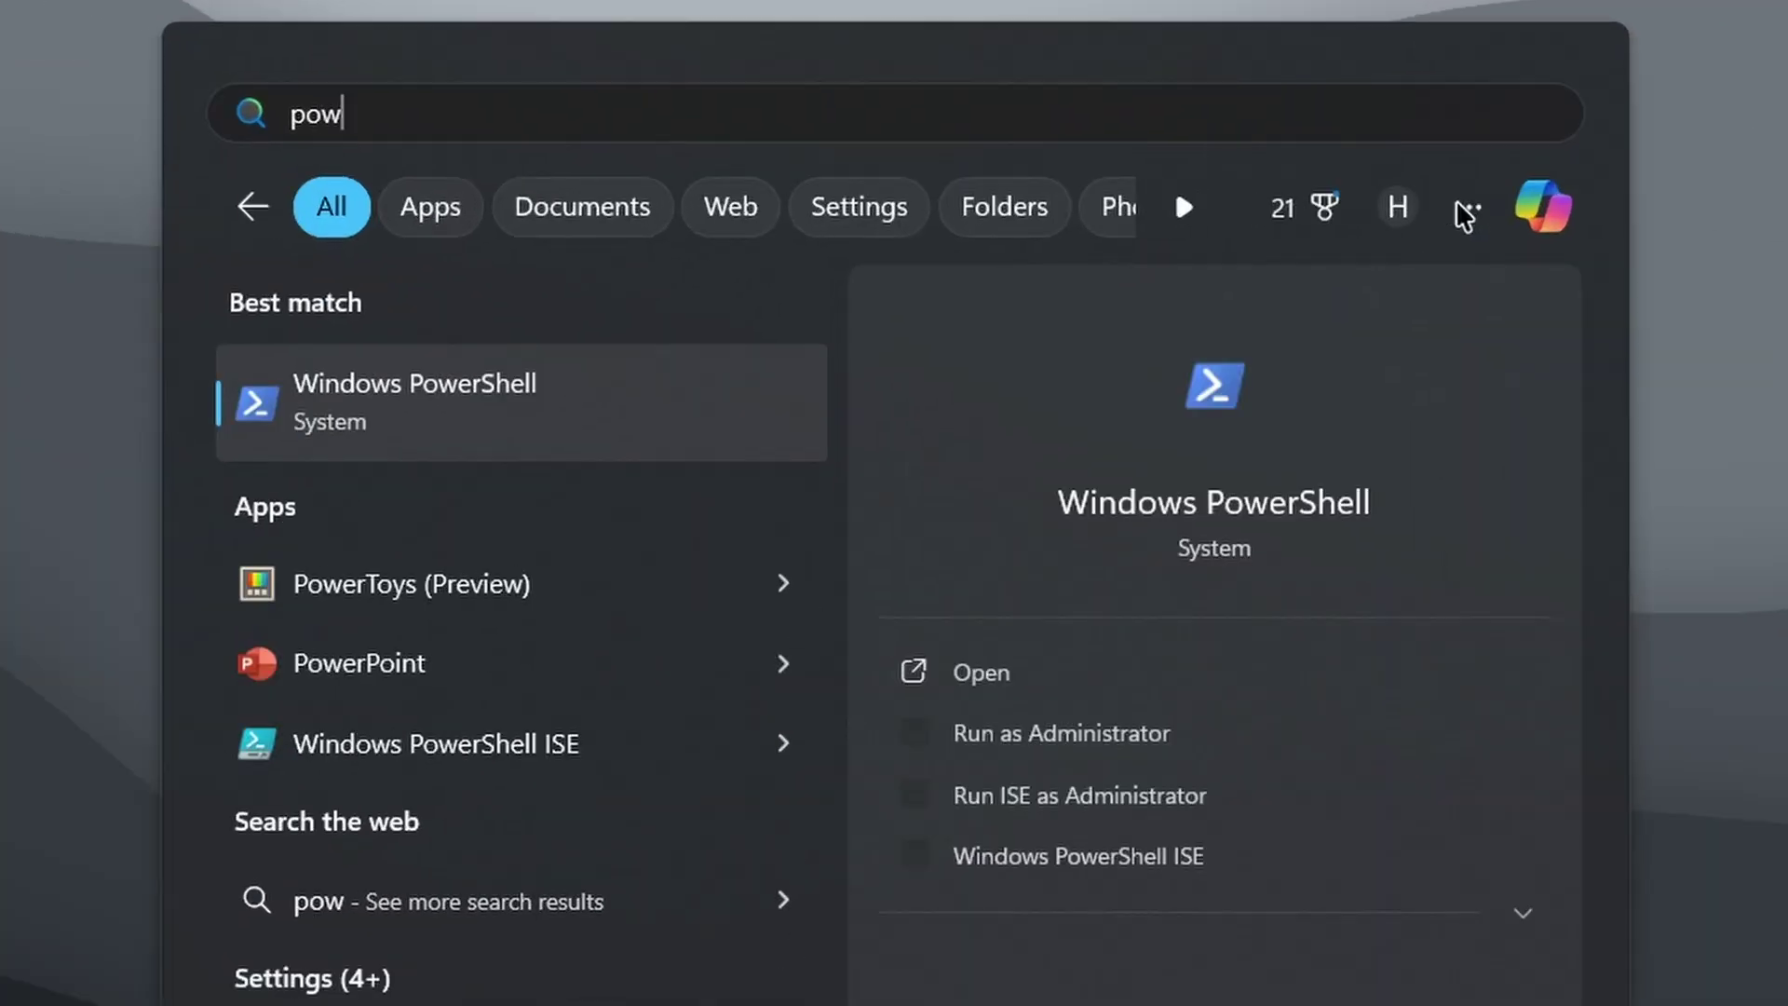
type("ertoy")
key("Return")
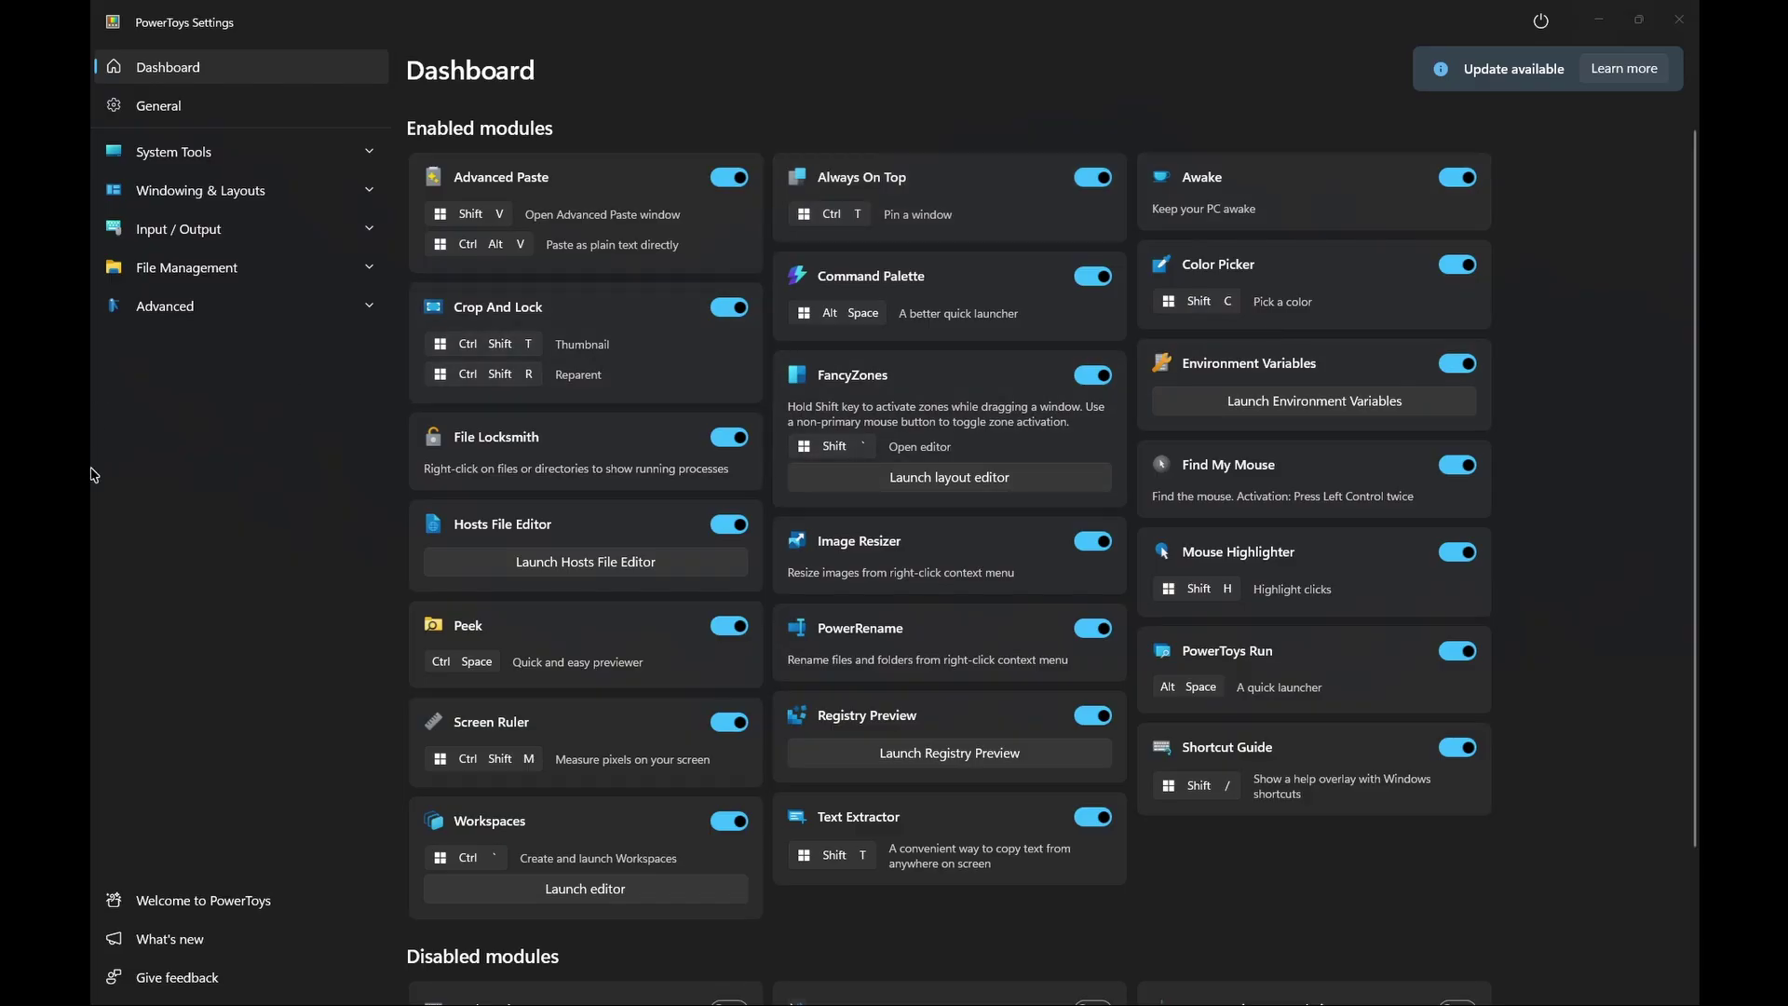
Step: Review the General settings of PowerToys, including version and updates, administrator mode, startup and system tray options
left_click(232, 117)
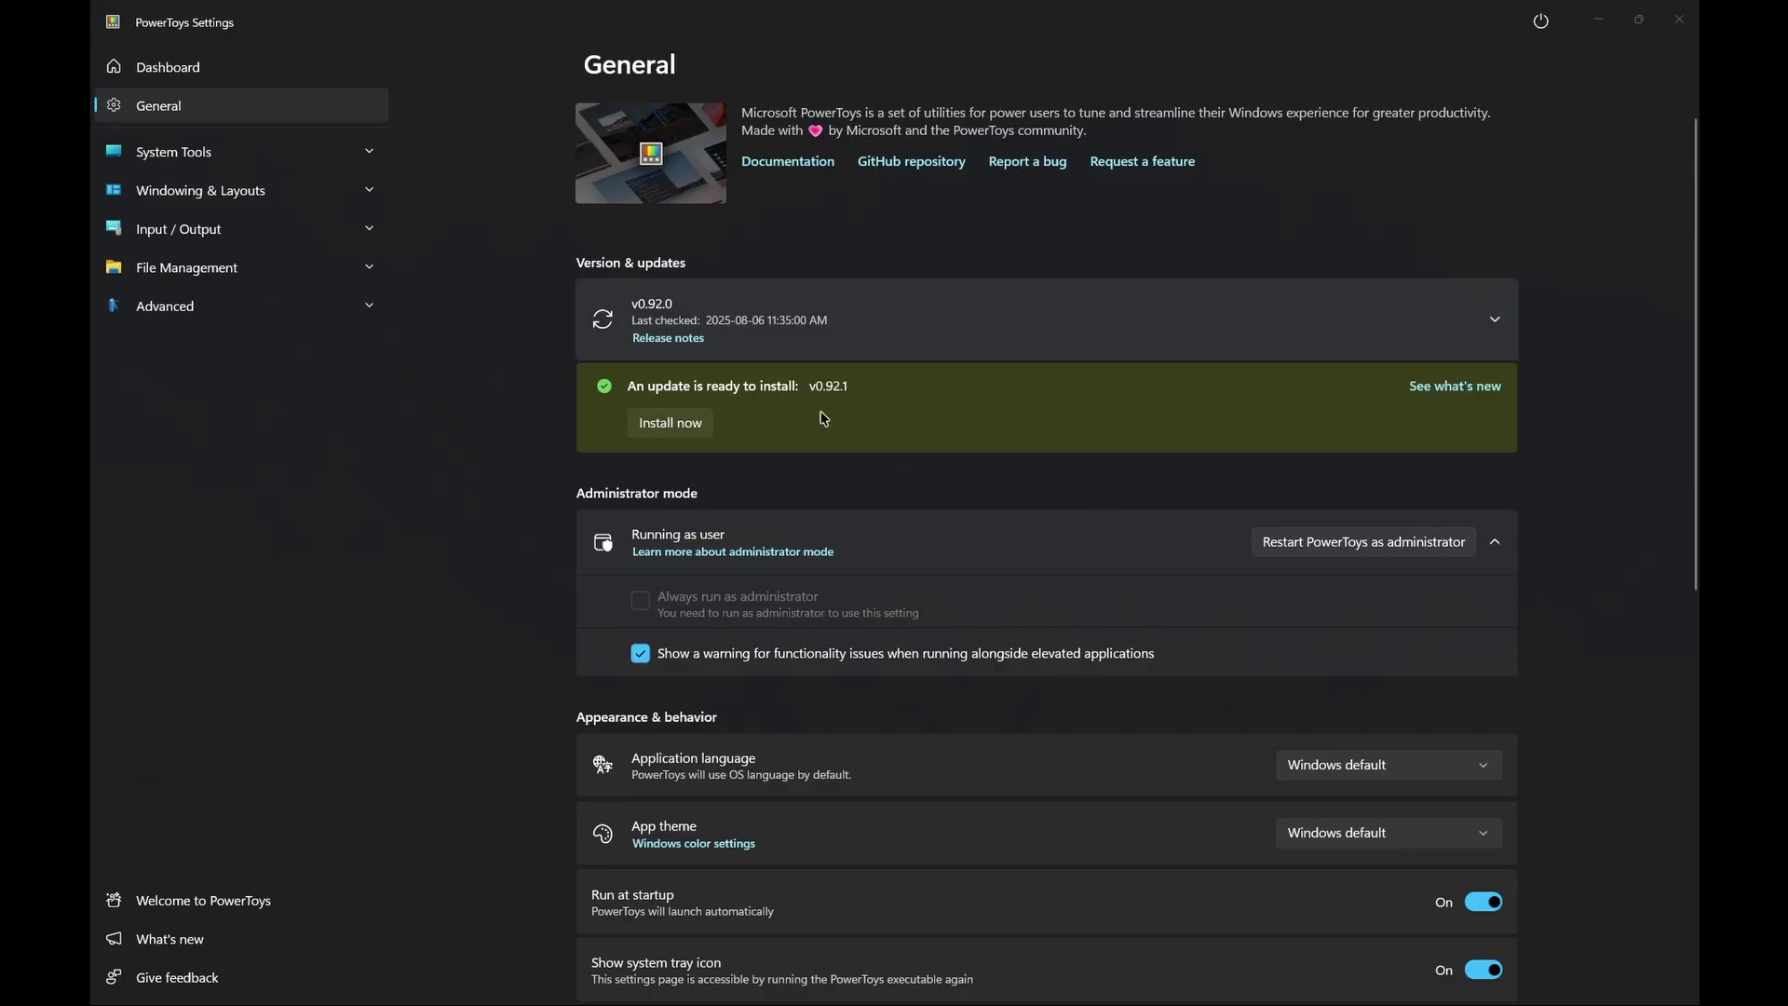
scroll(1193, 263, "down", 5)
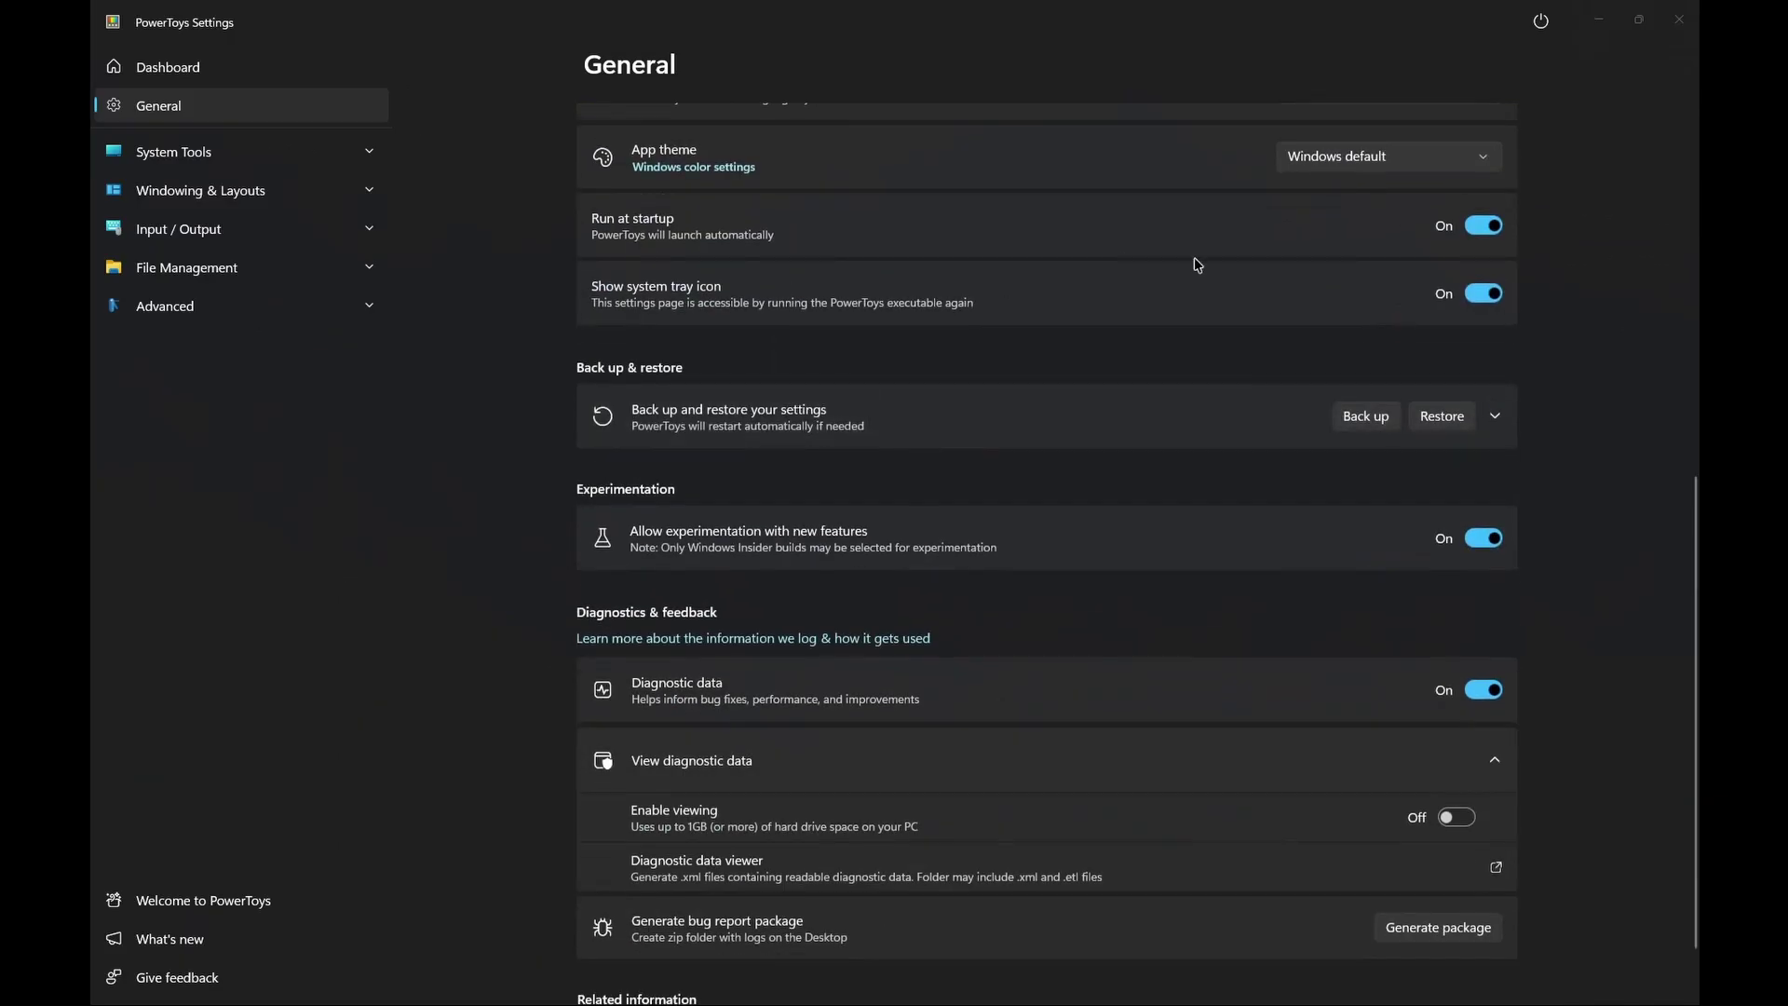
scroll(711, 449, "up", 5)
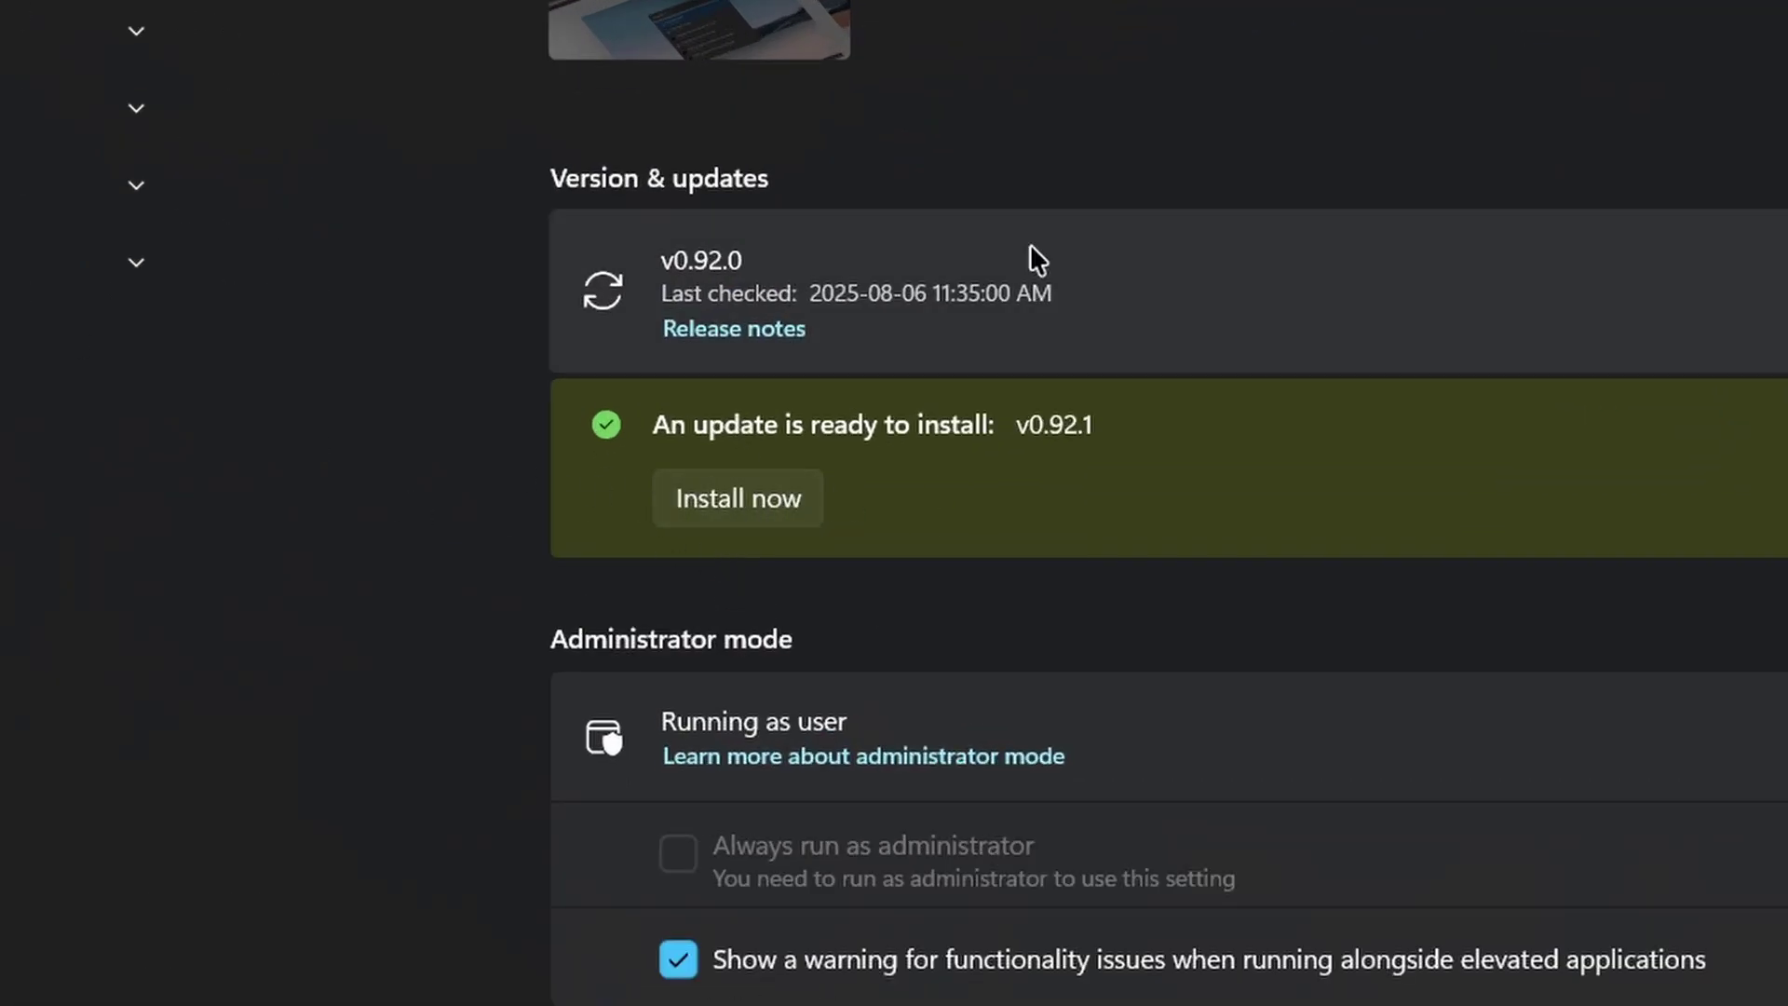
scroll(1120, 249, "down", 4)
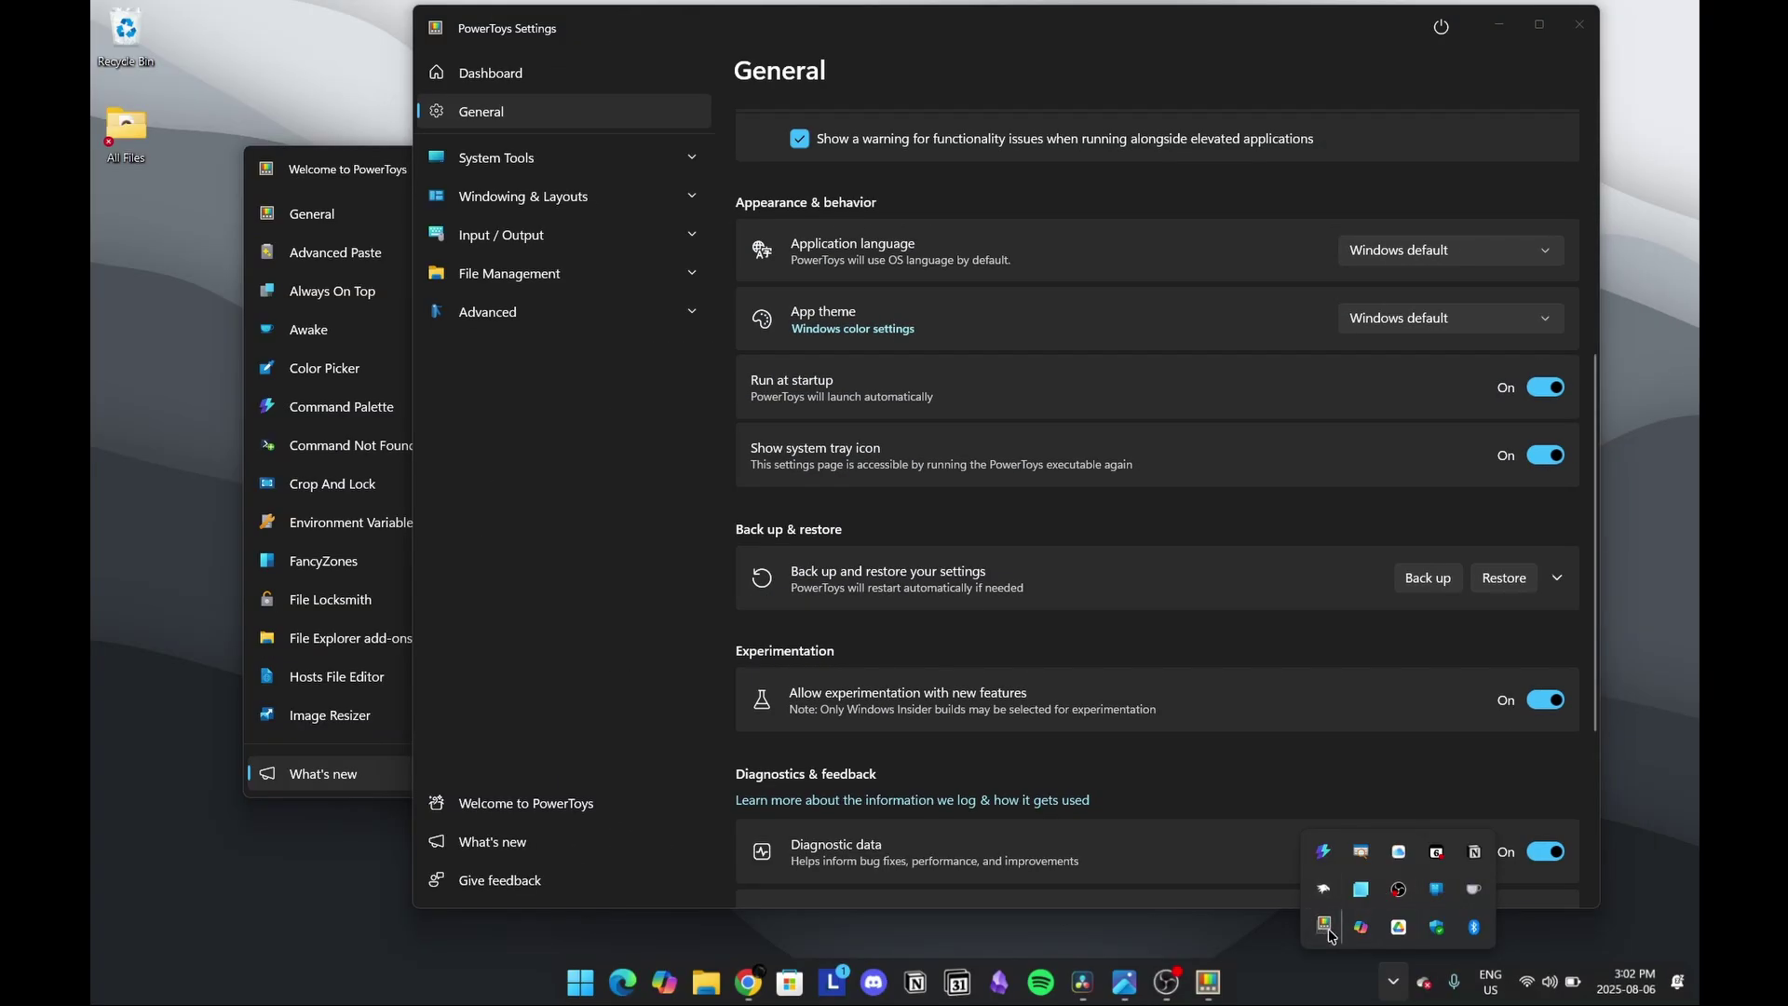
Step: Move the PowerToys icon out of the hidden tray icons onto the taskbar
left_click_drag(1332, 935, 1397, 977)
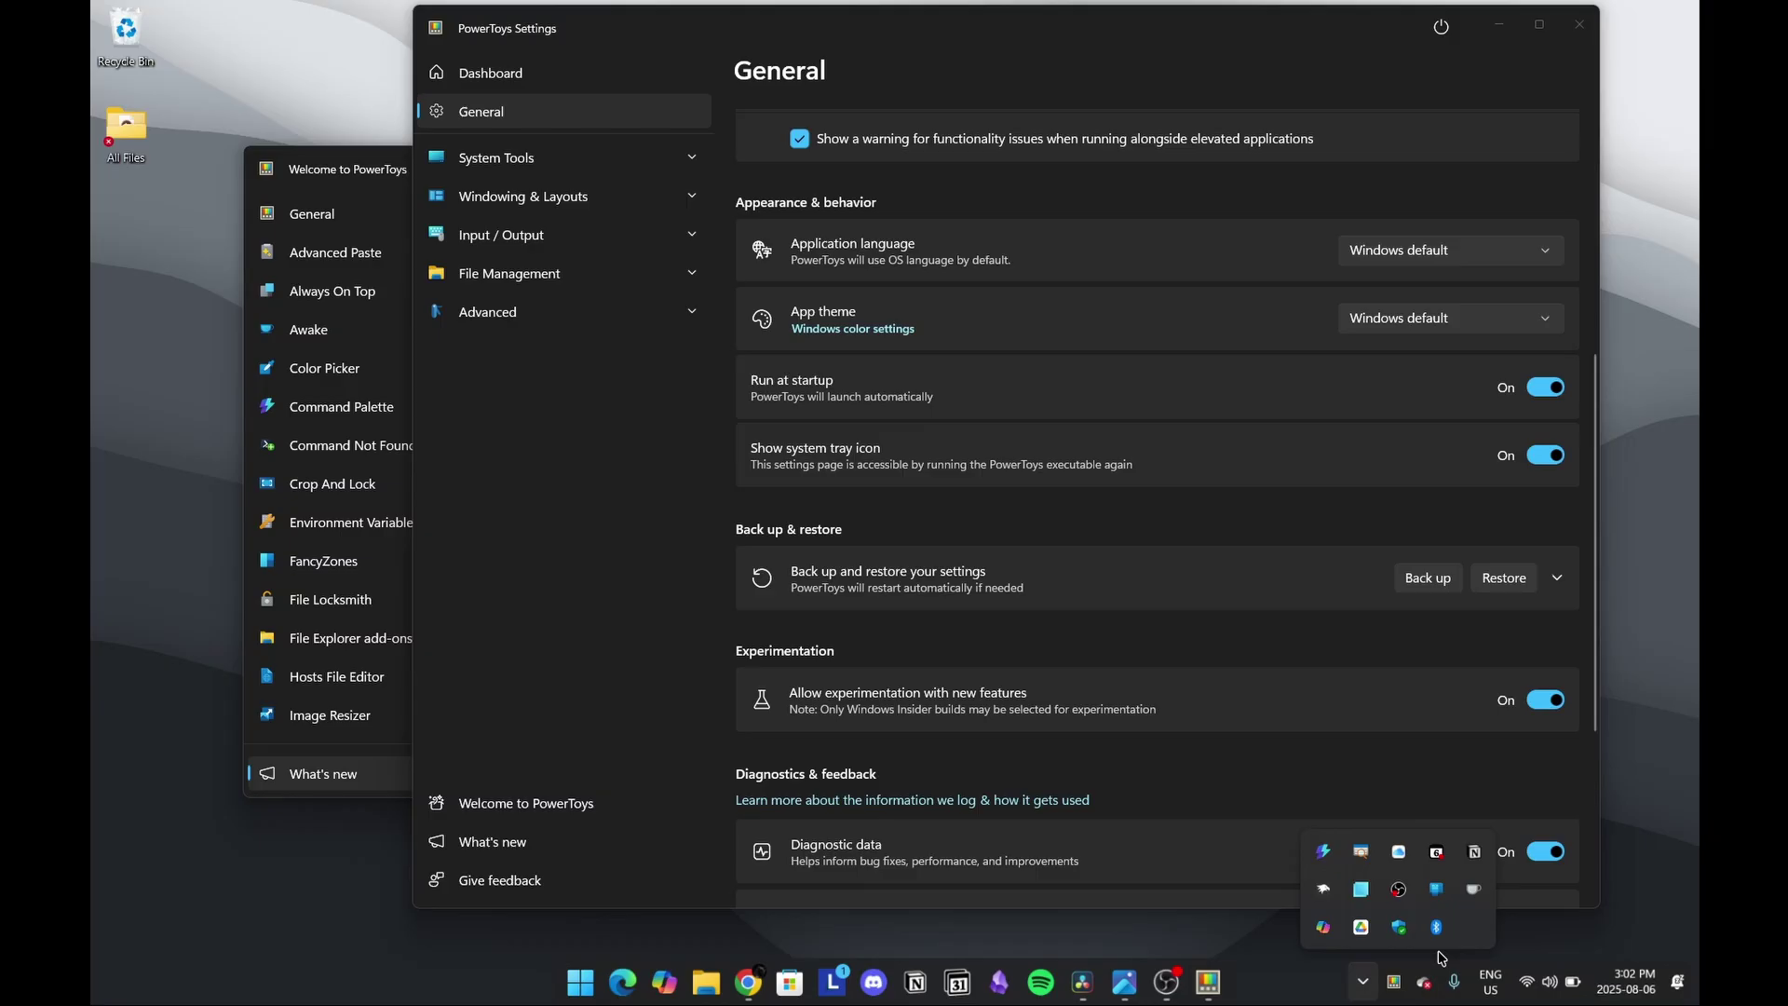
left_click(1394, 981)
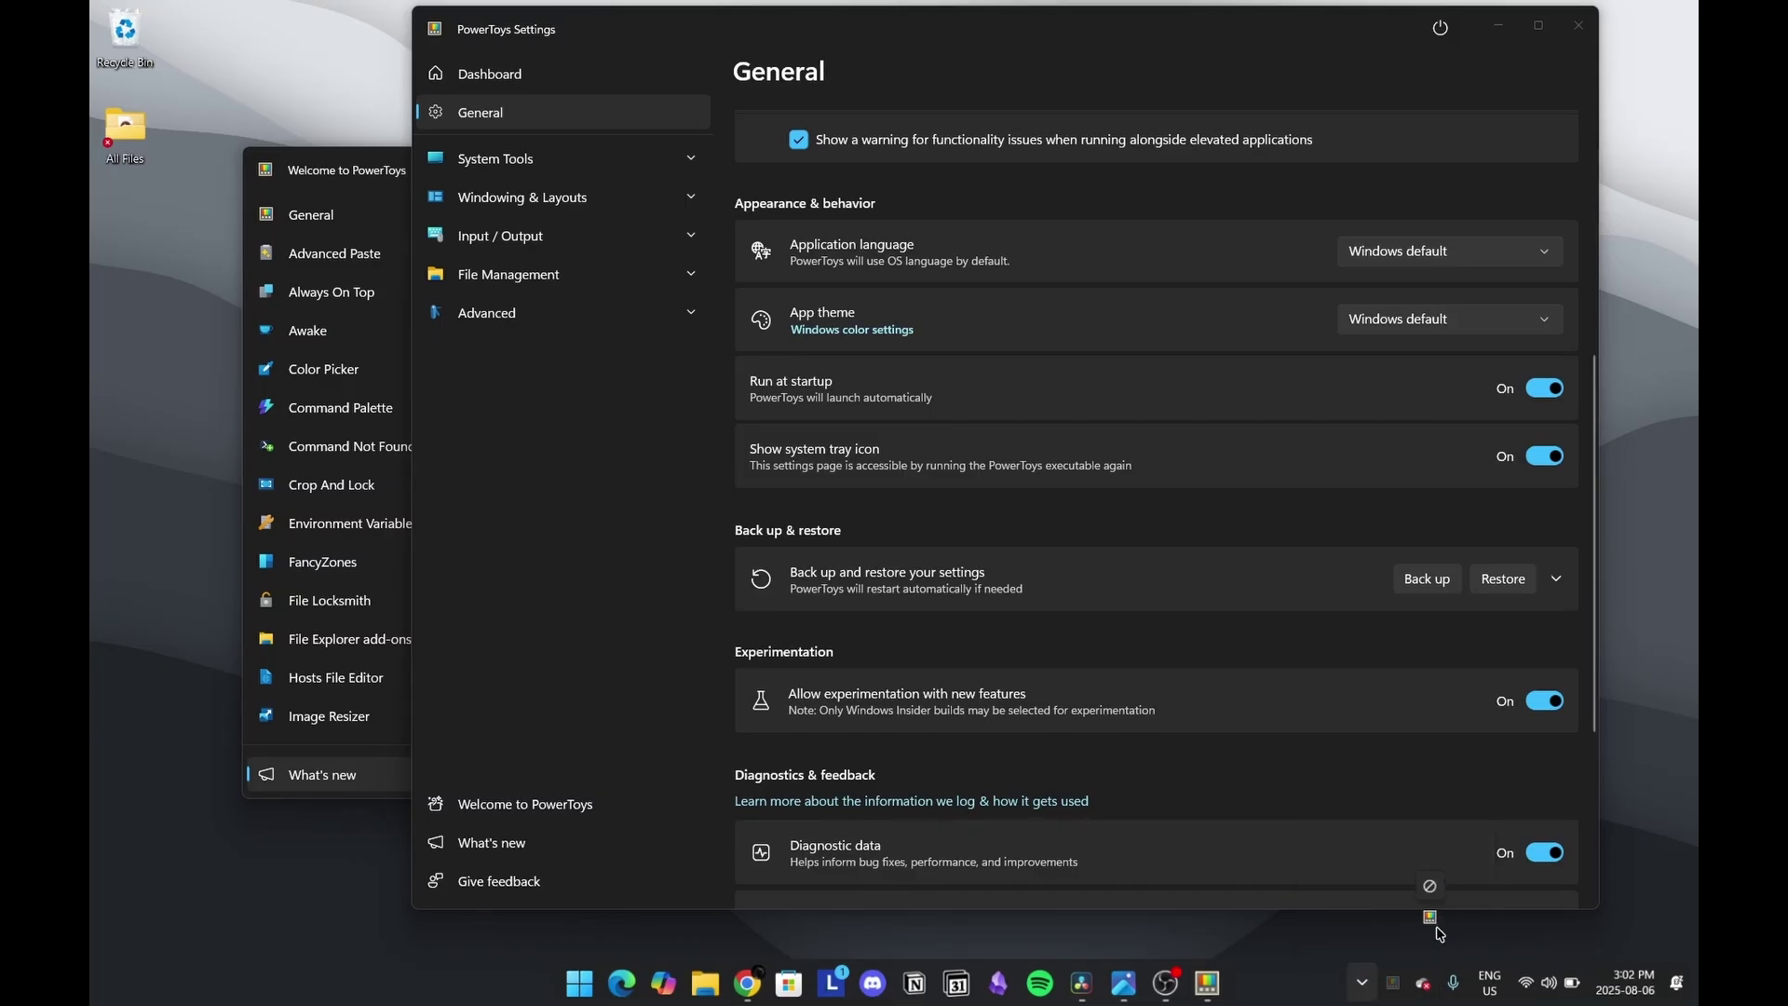
Step: Review the Advanced Paste settings, including its paste actions and the OpenAI key dialog for Paste with AI, without saving a key
left_click(214, 153)
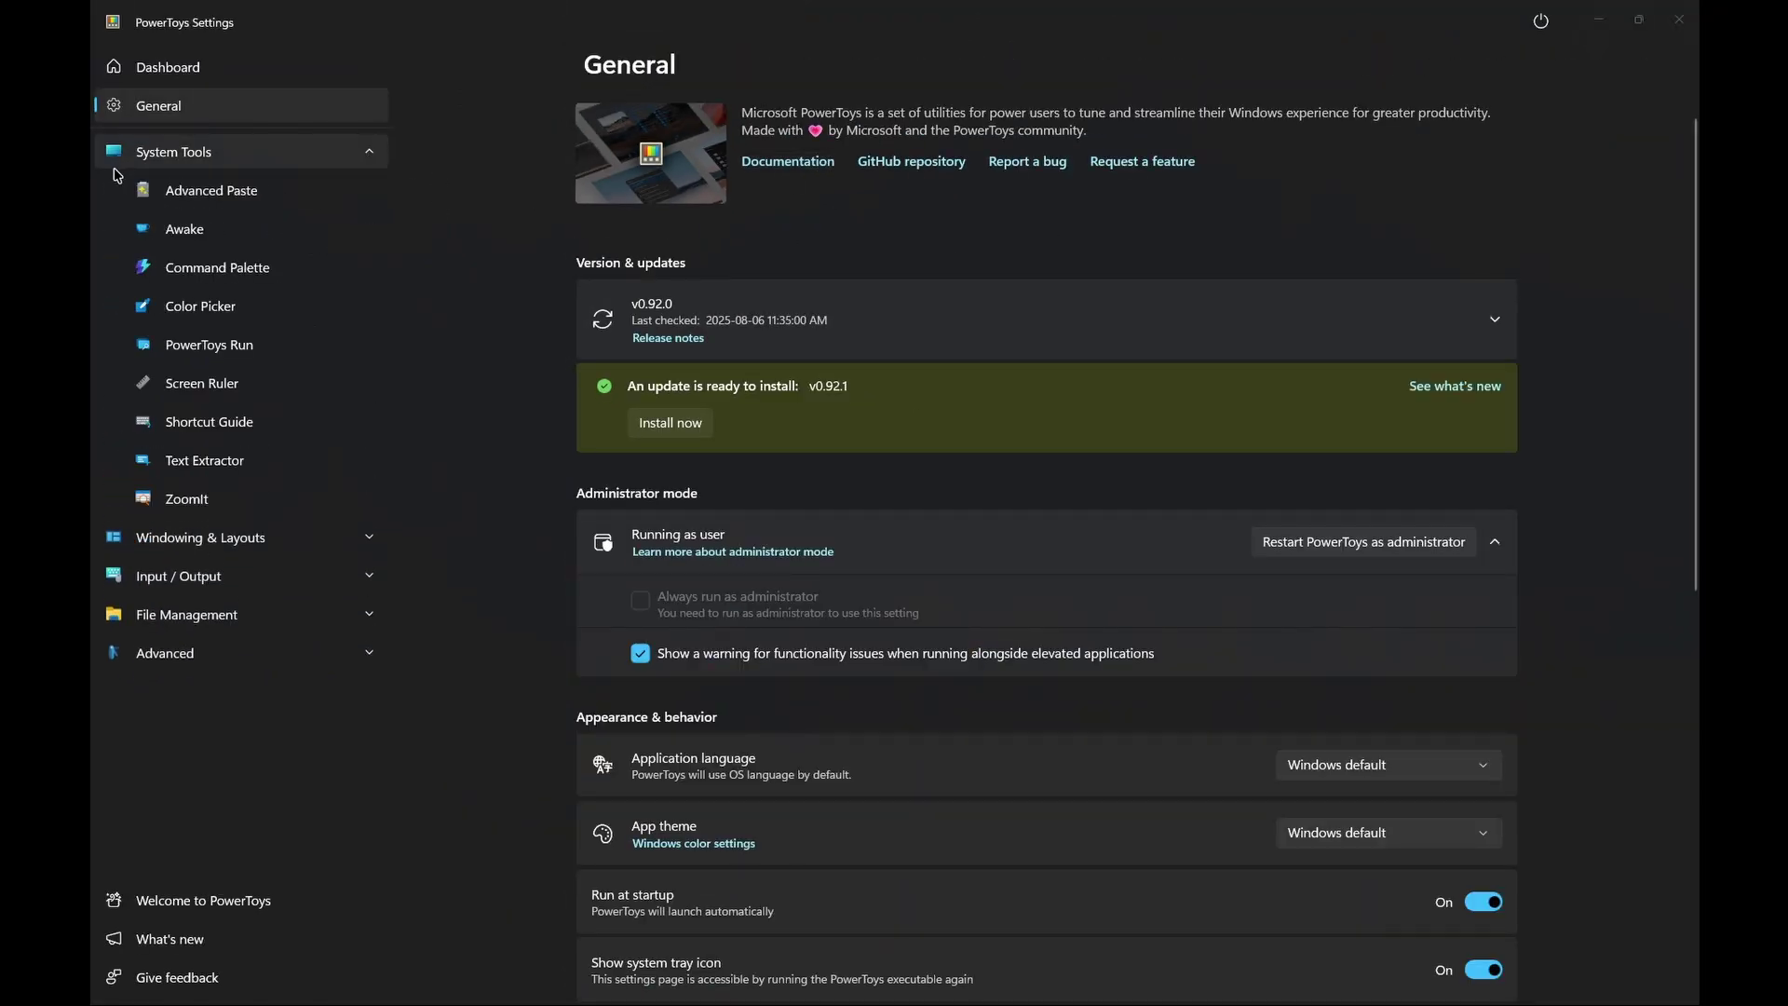
left_click(239, 190)
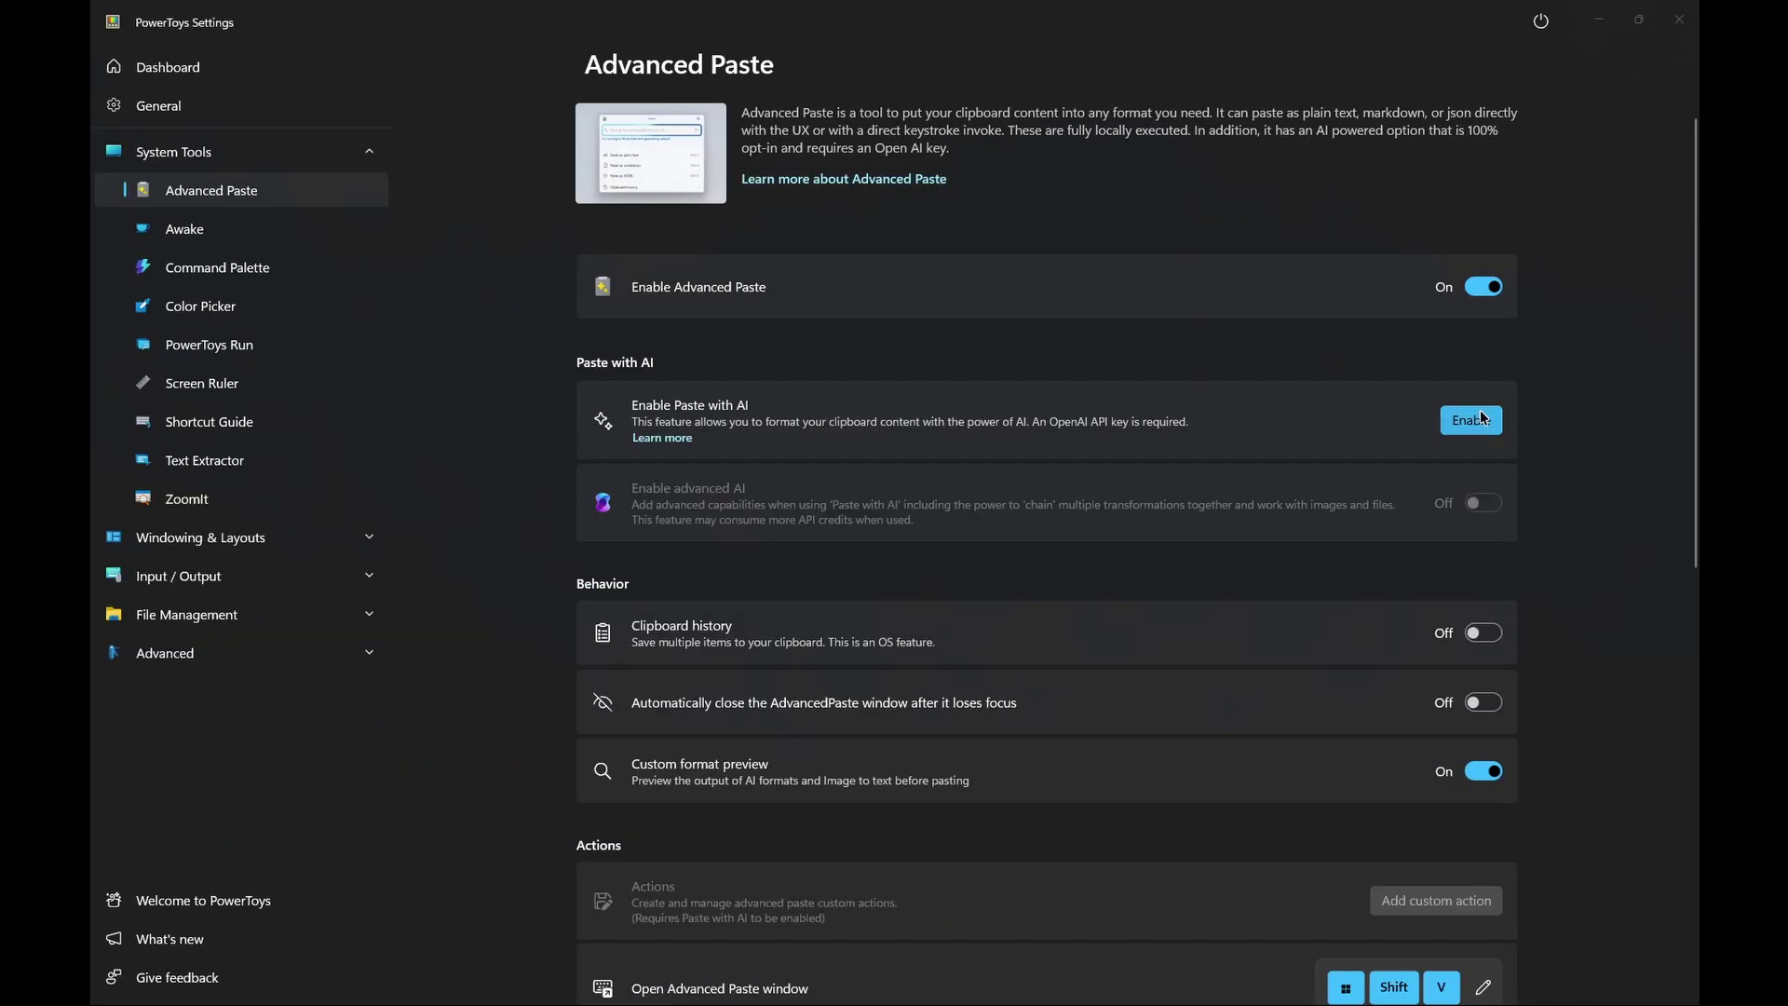
left_click(1666, 907)
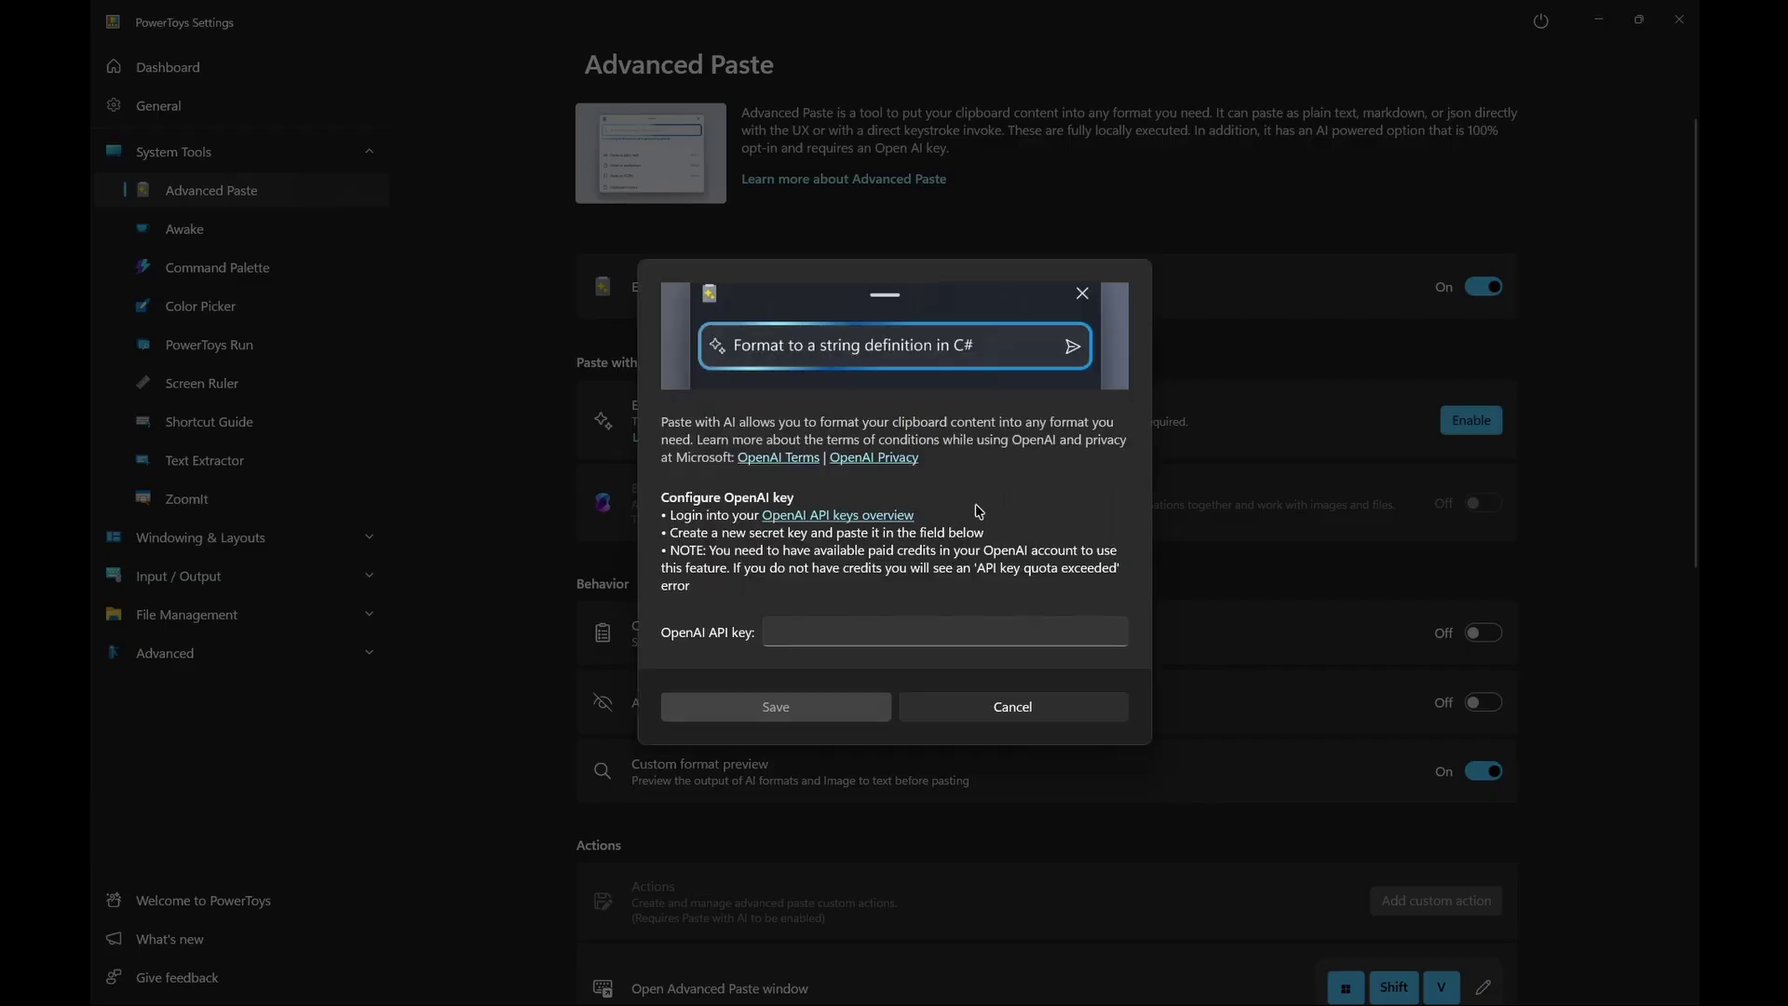
left_click(817, 634)
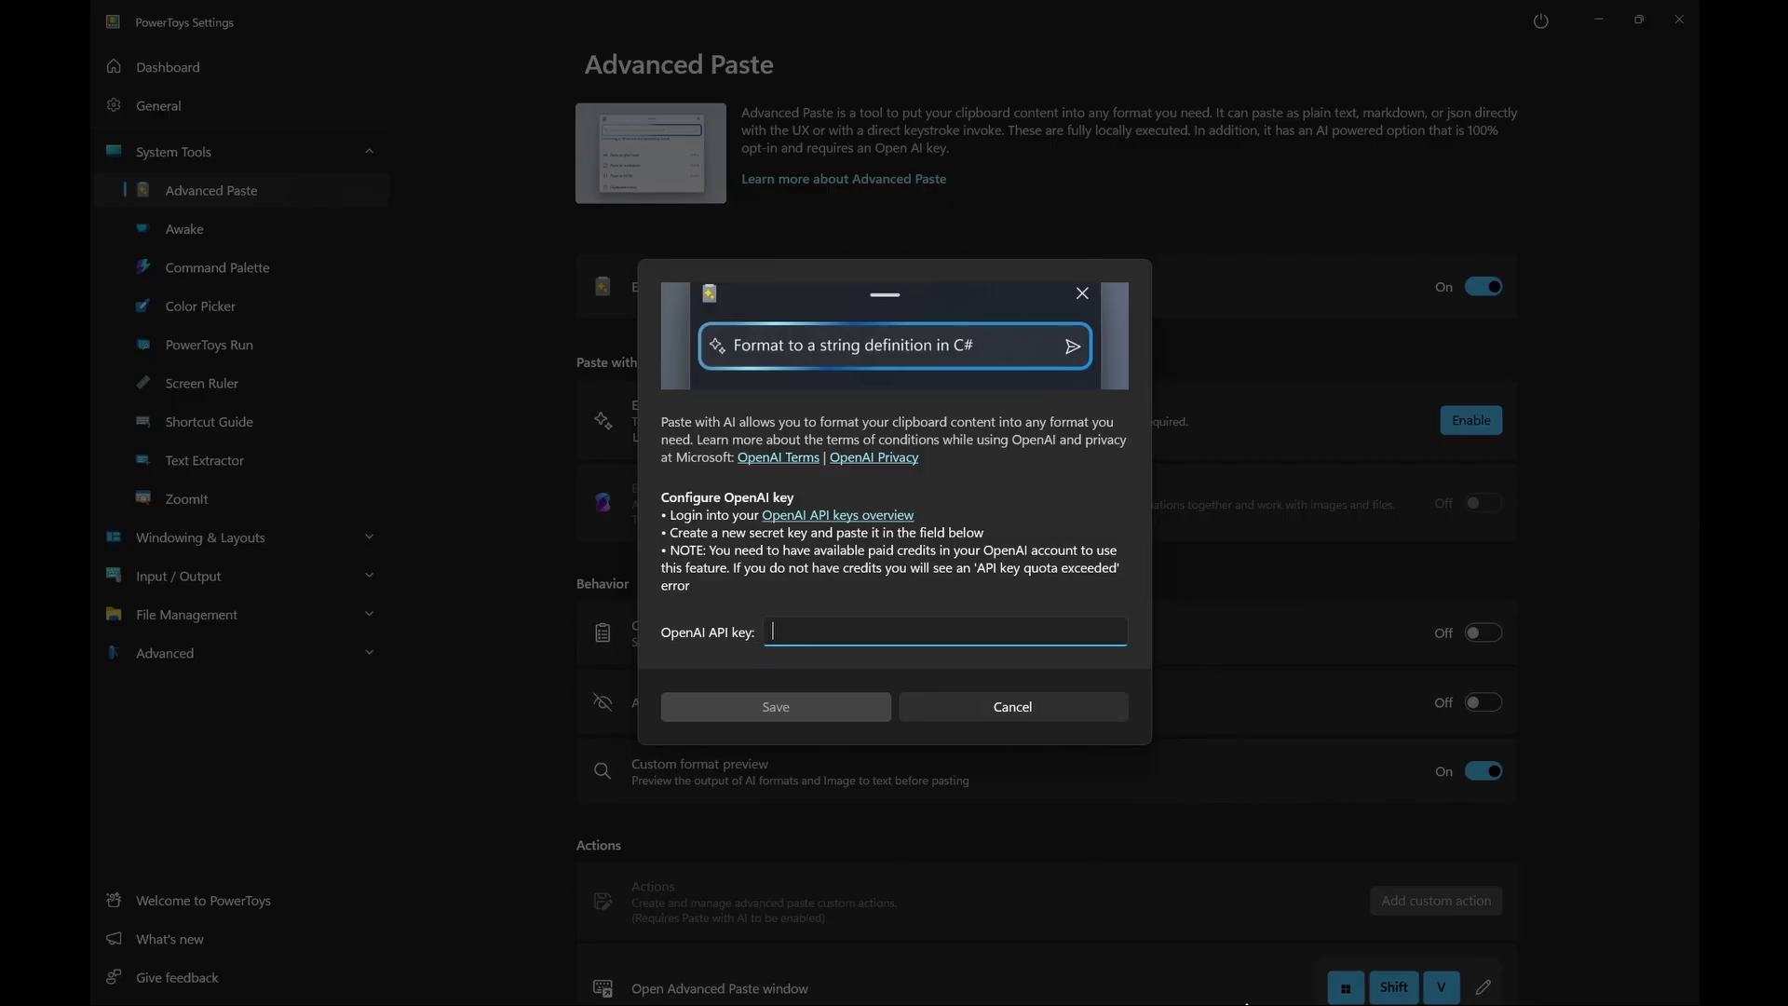
left_click(1005, 708)
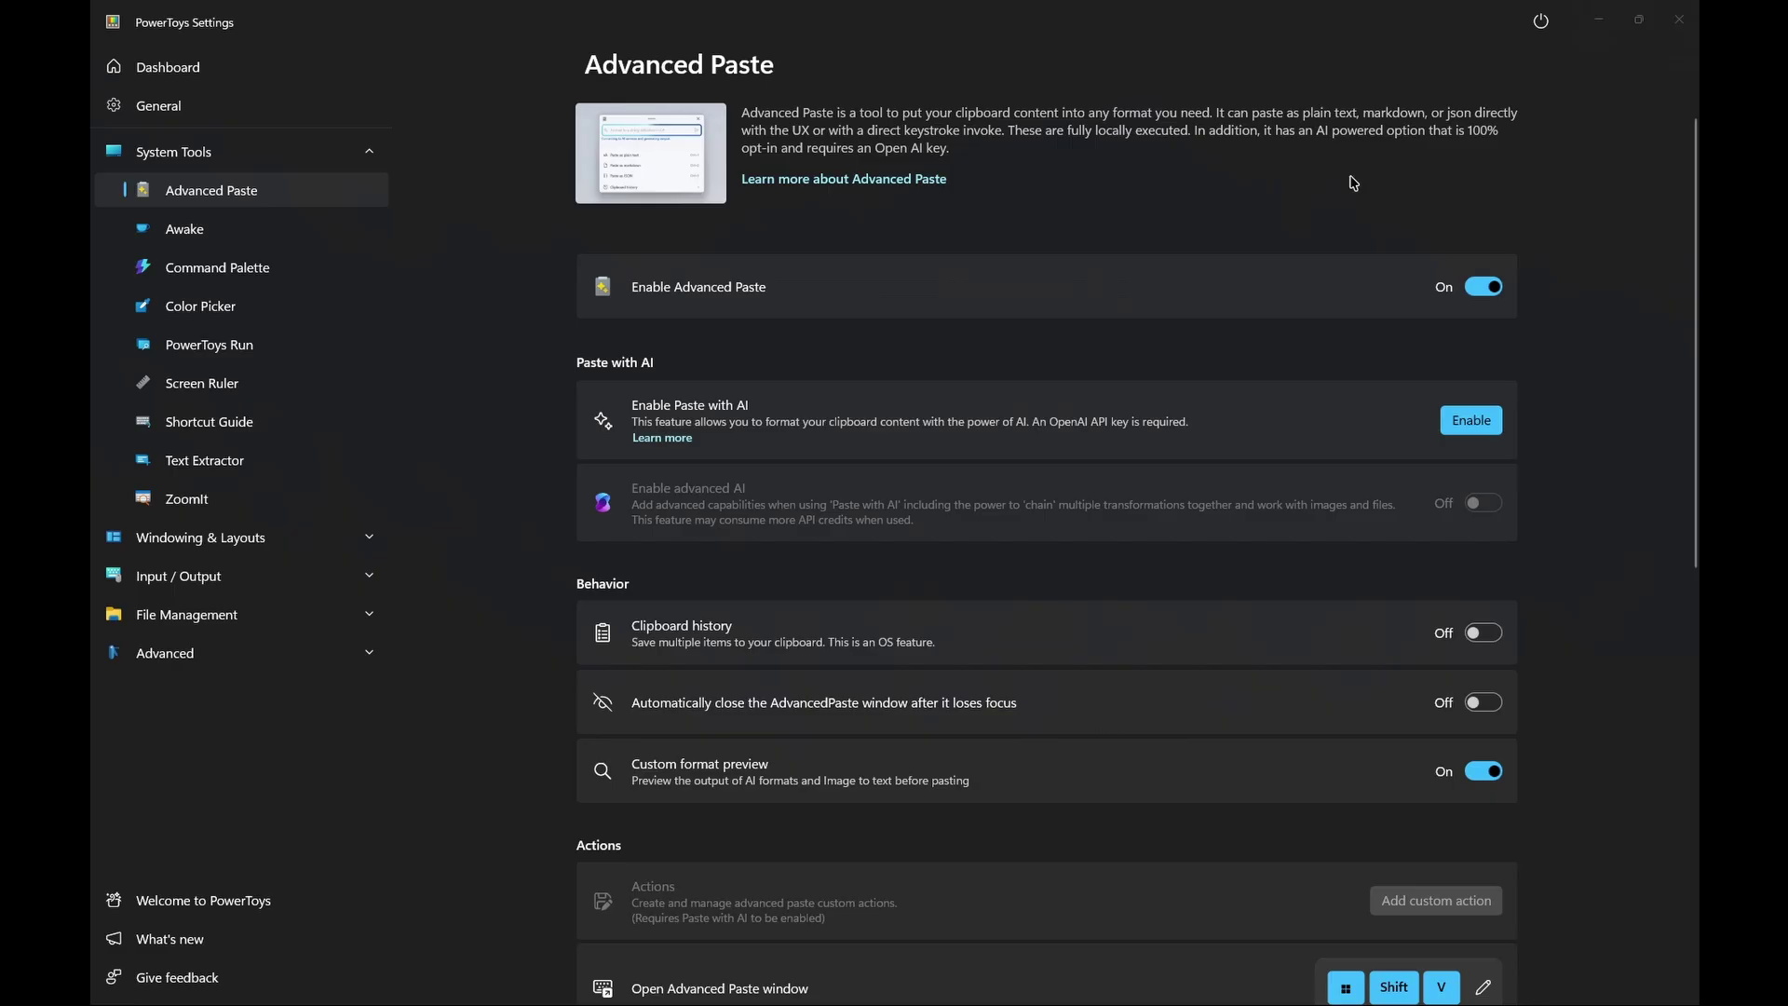
scroll(978, 307, "down", 6)
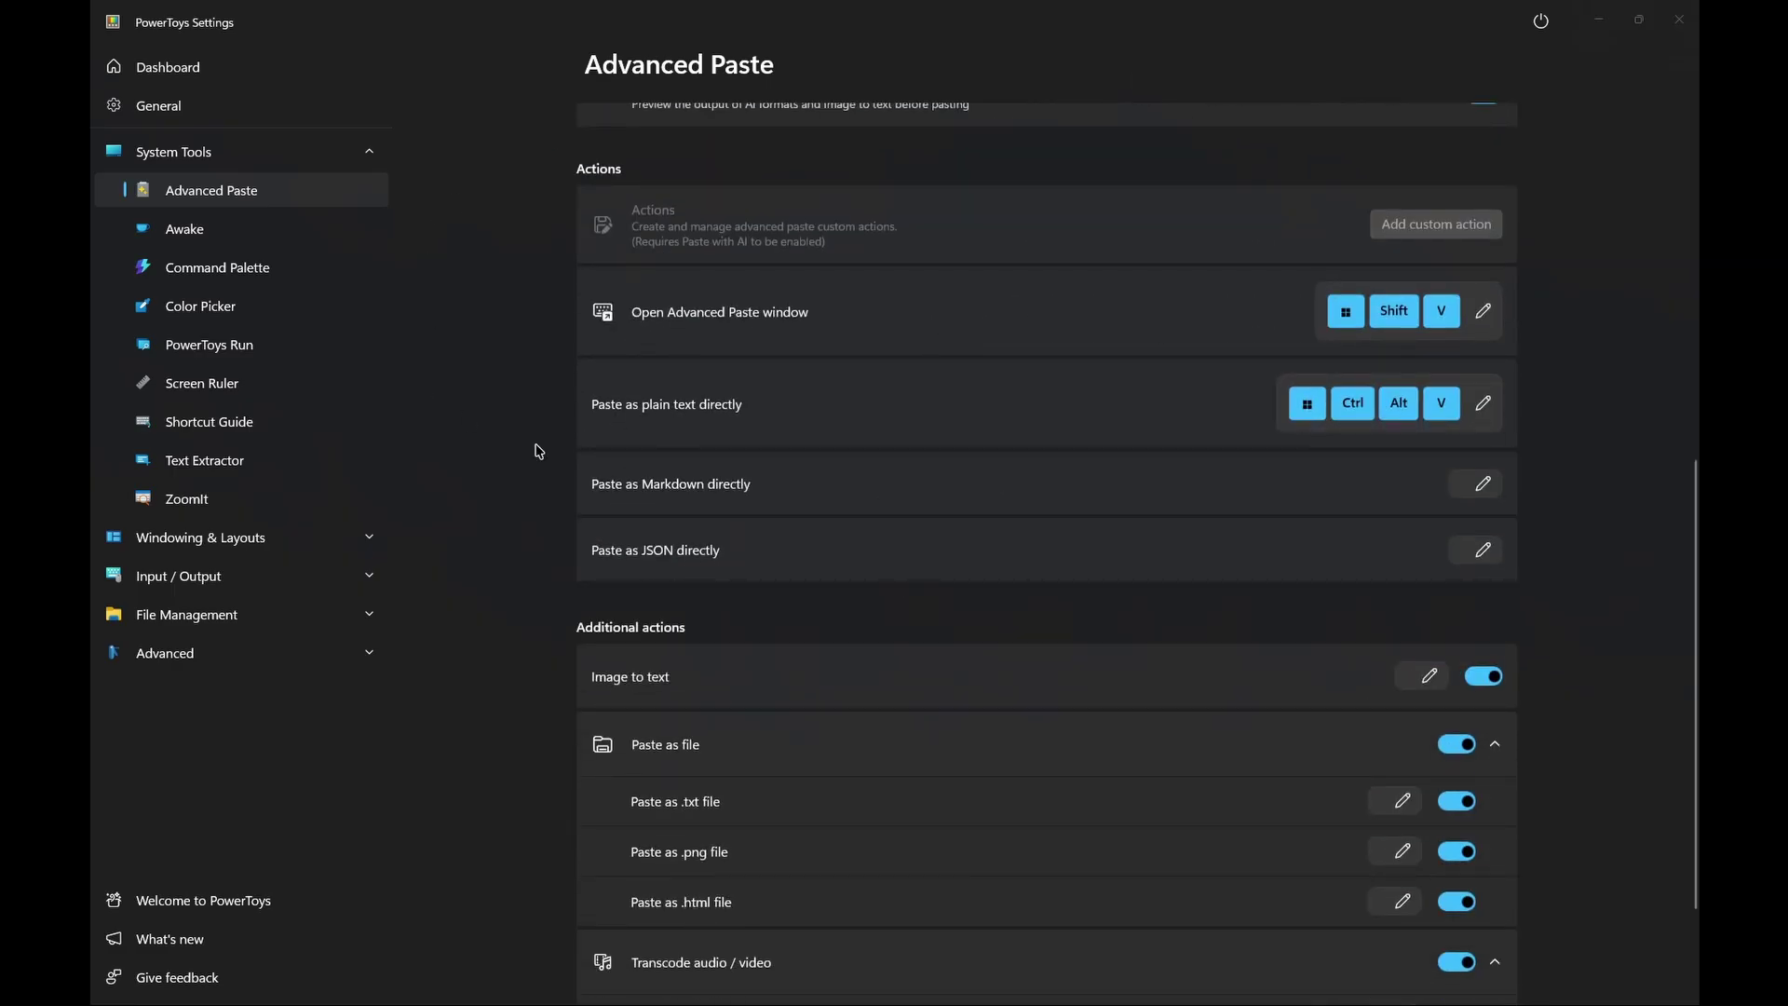
Step: Open the Awake settings and view the available modes without changing the selected one
left_click(254, 234)
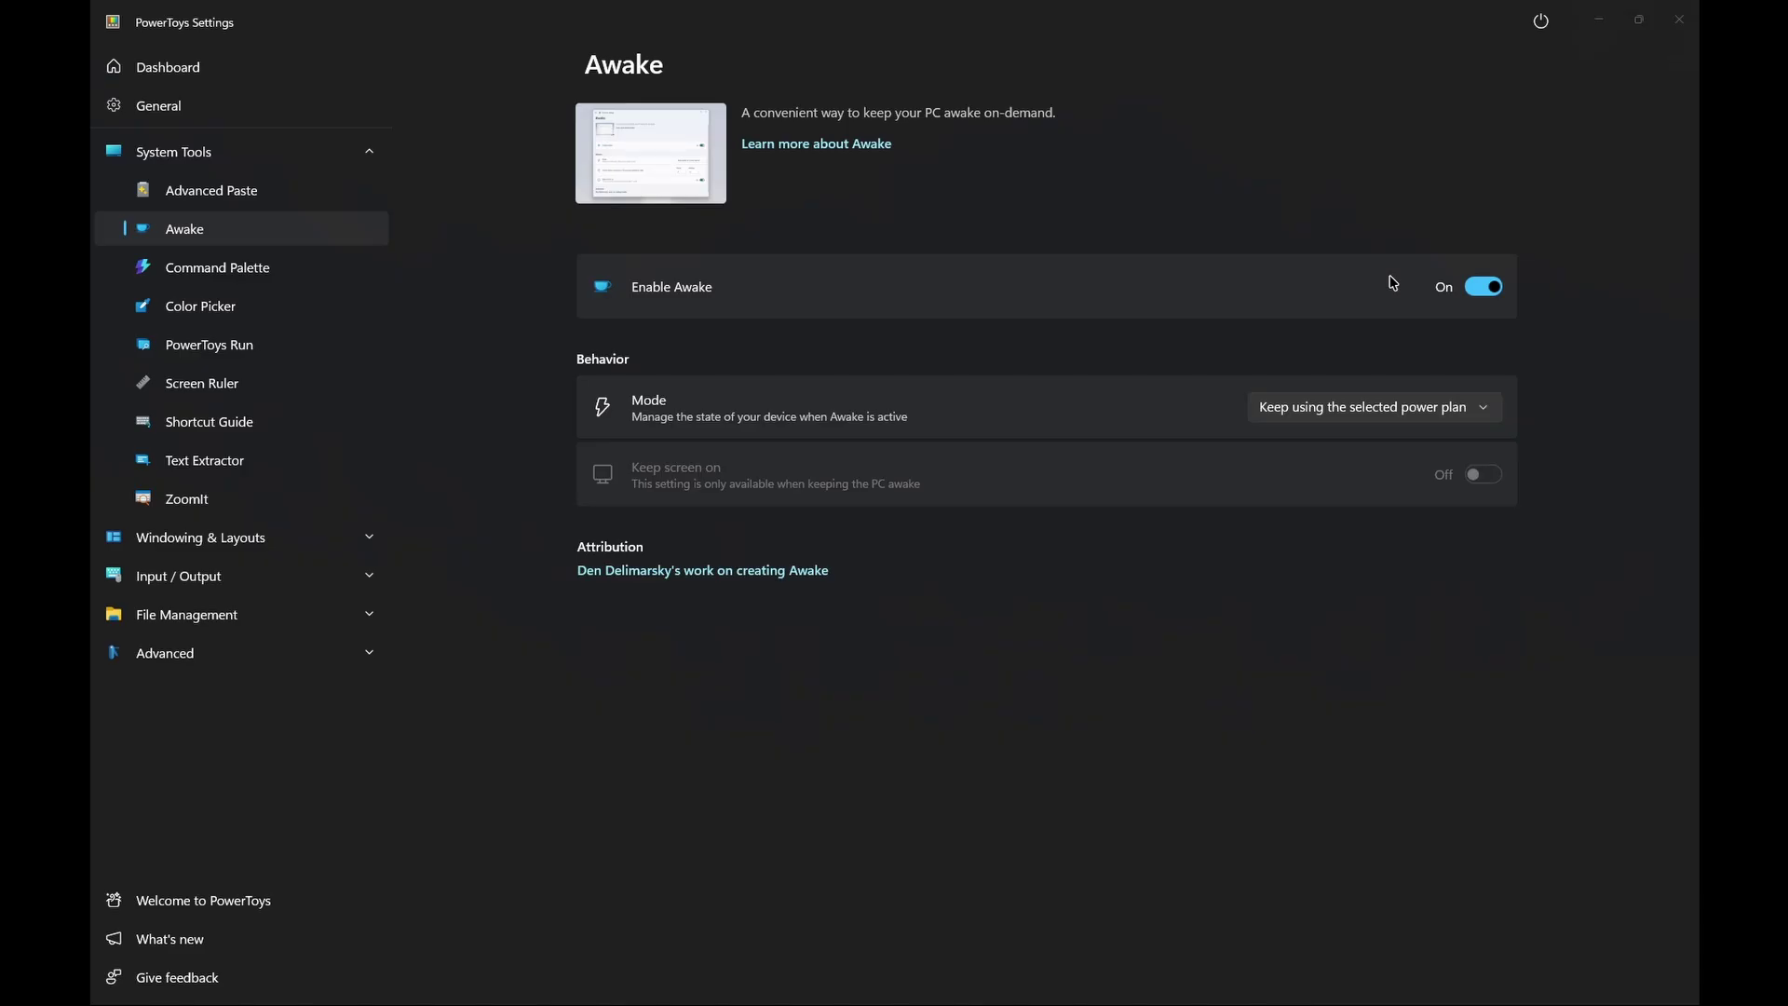
left_click(1351, 413)
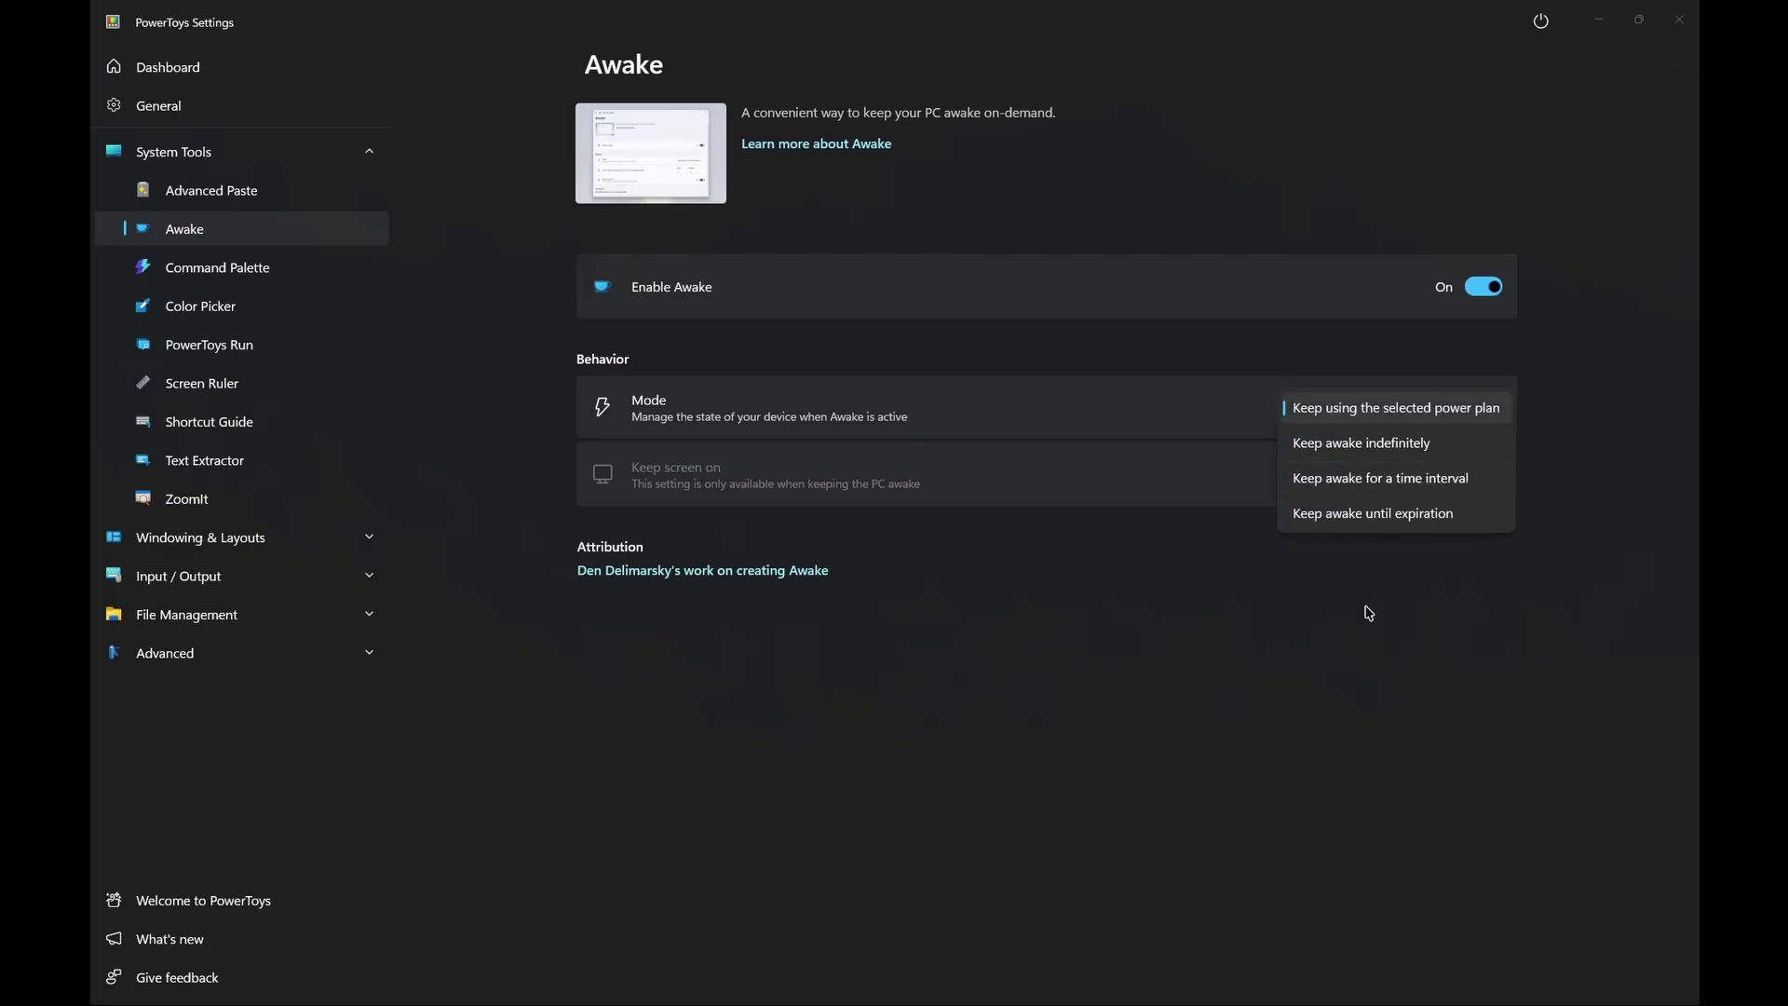
left_click(1352, 579)
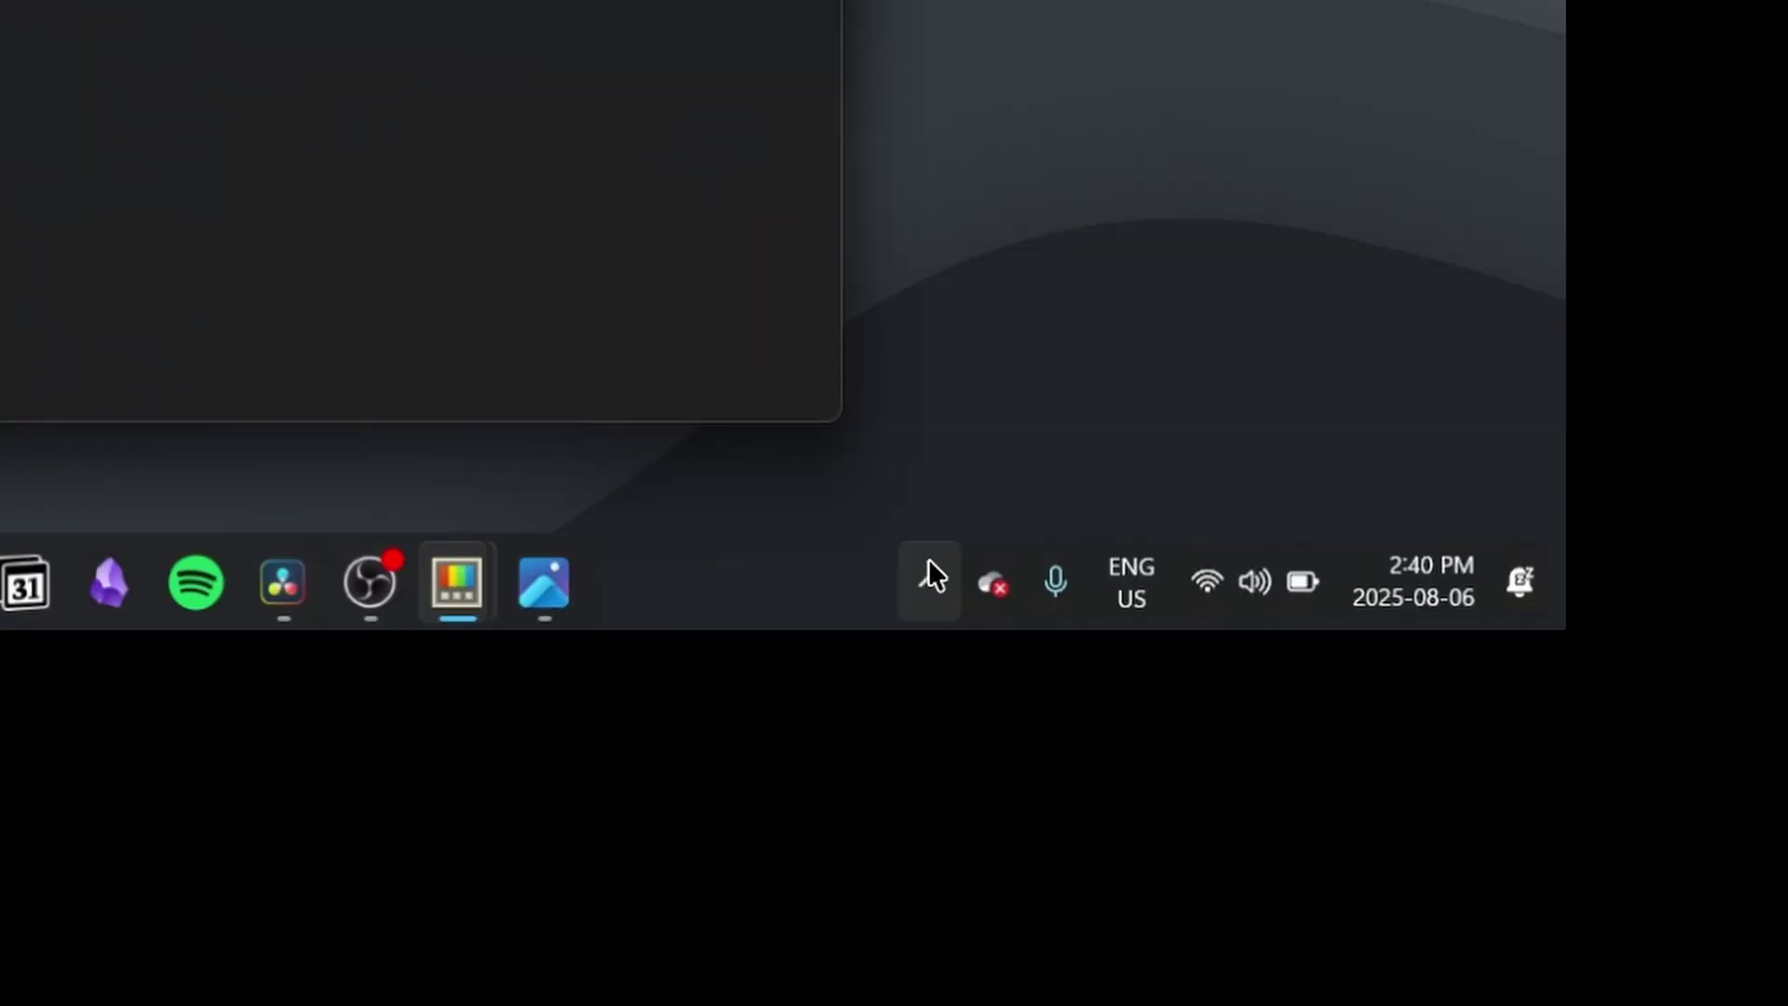
Step: View the Awake tray icon's options, including the interval durations and Keep awake indefinitely
left_click(1388, 981)
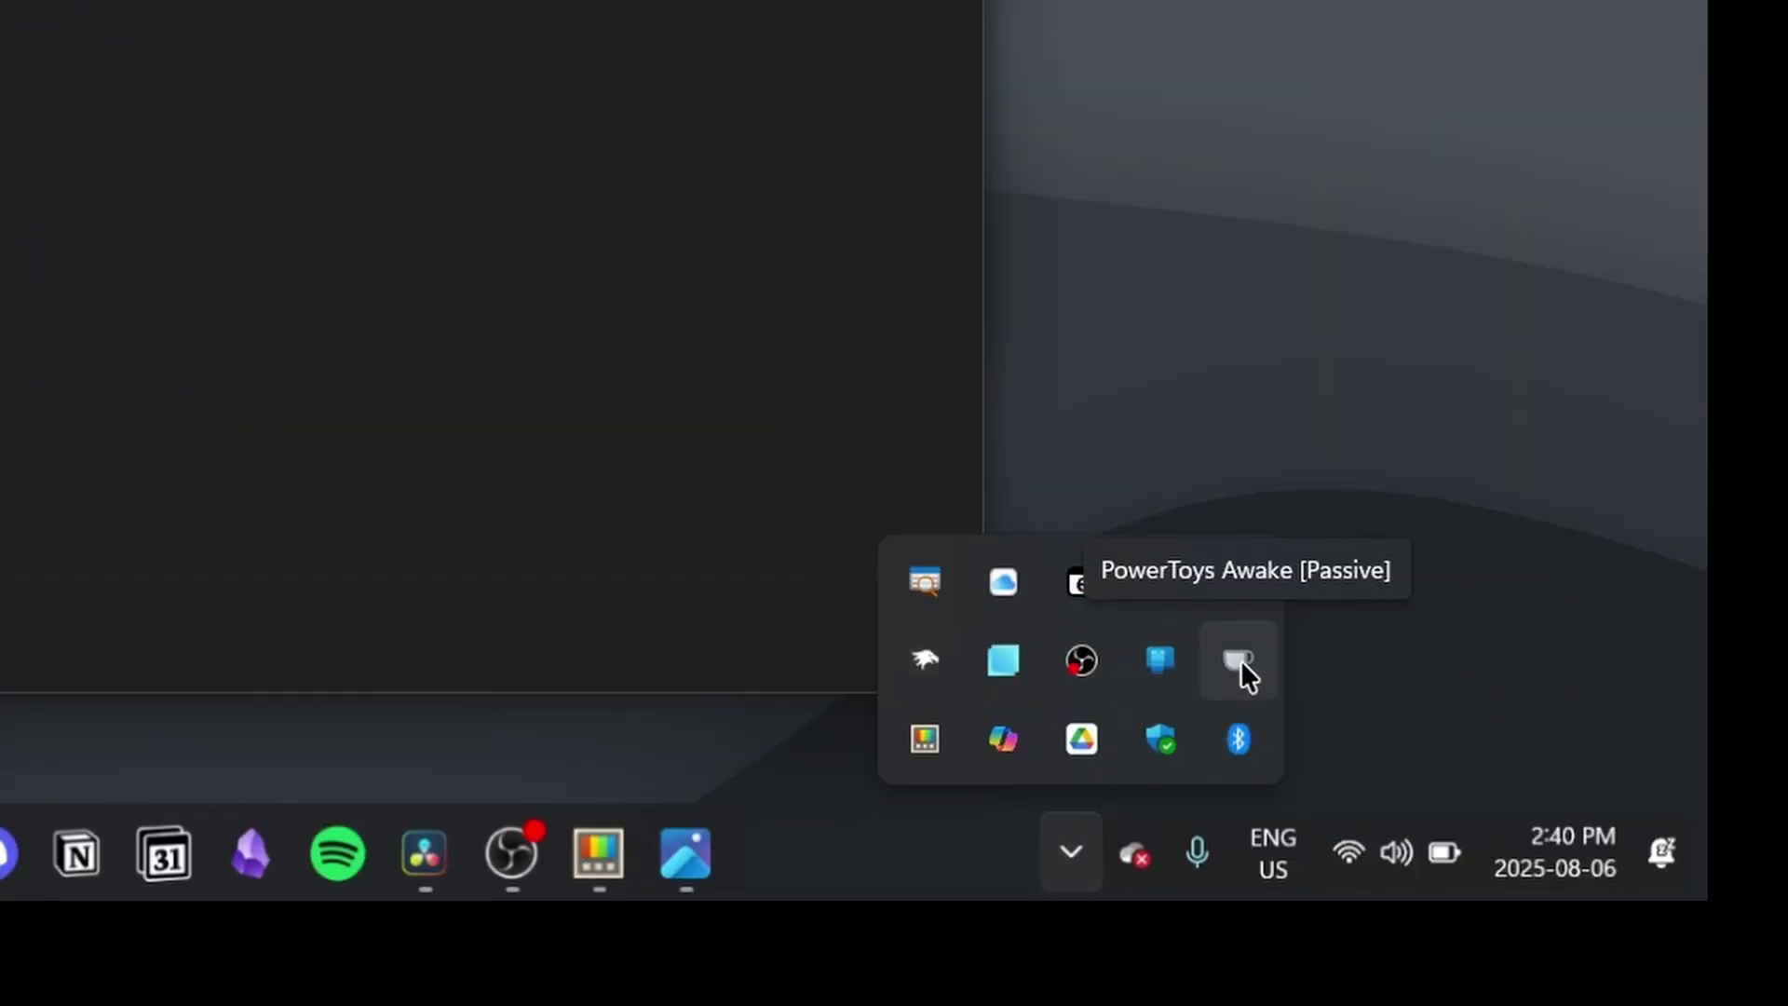
right_click(1239, 659)
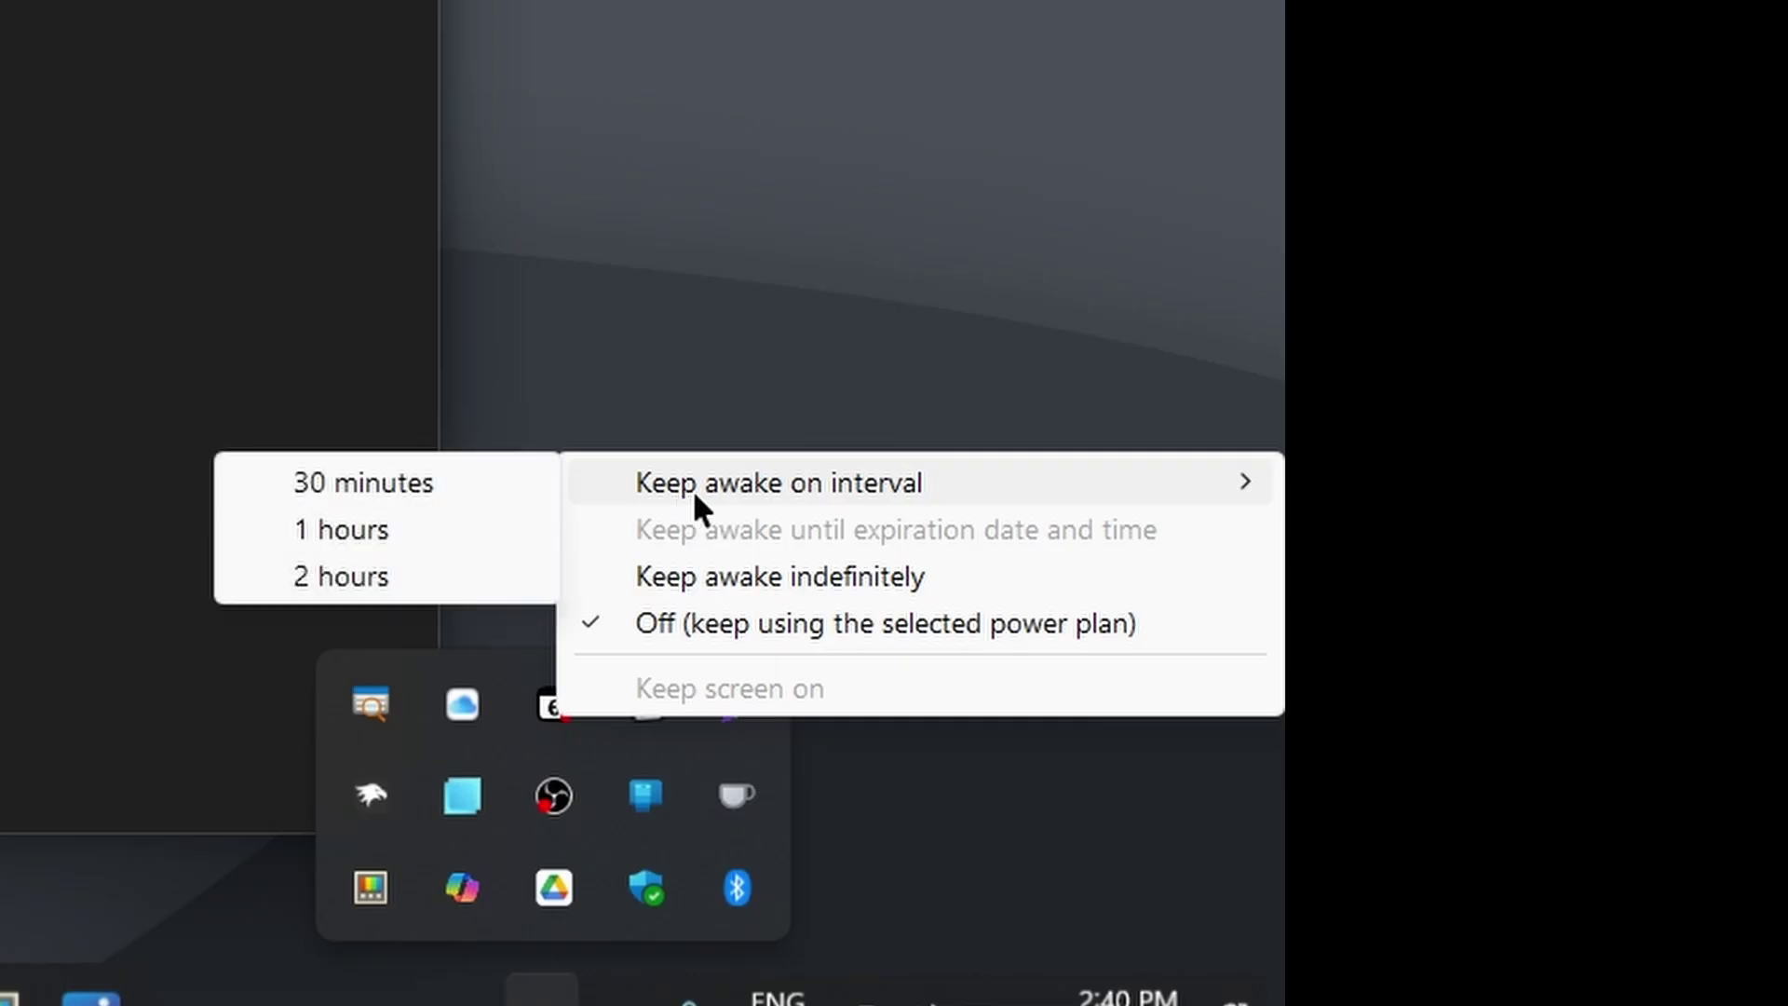
mouse_move(567, 491)
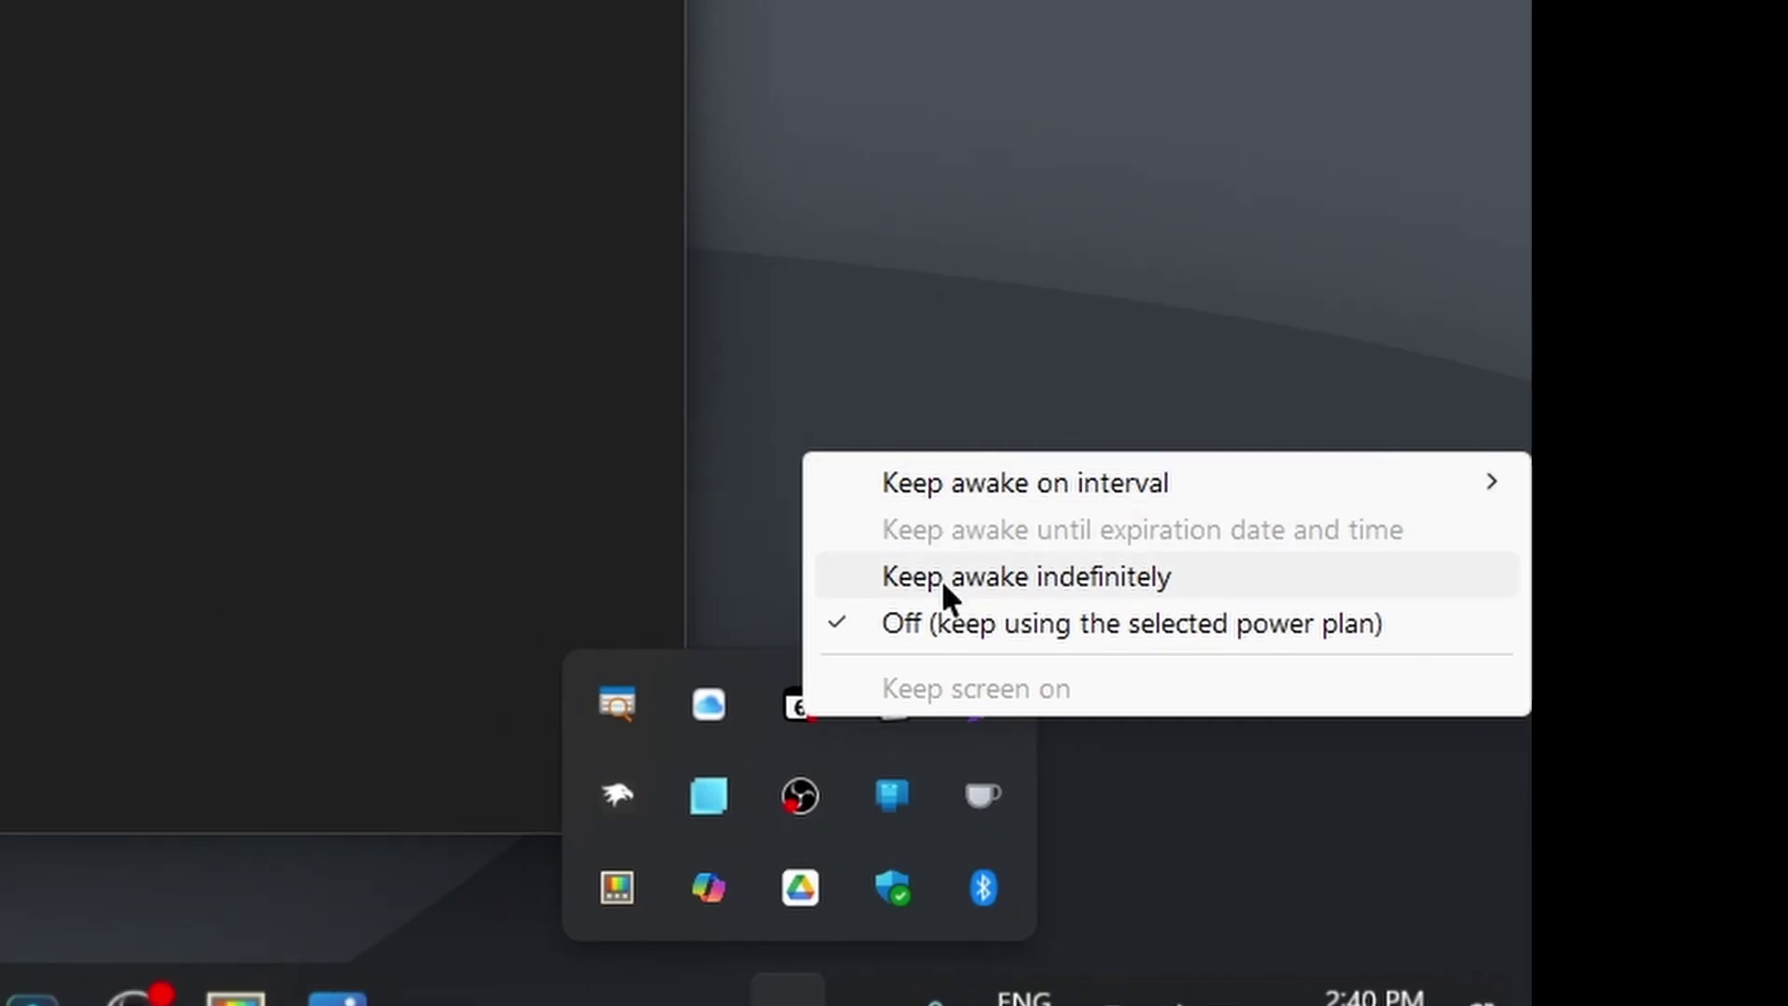
left_click(1092, 577)
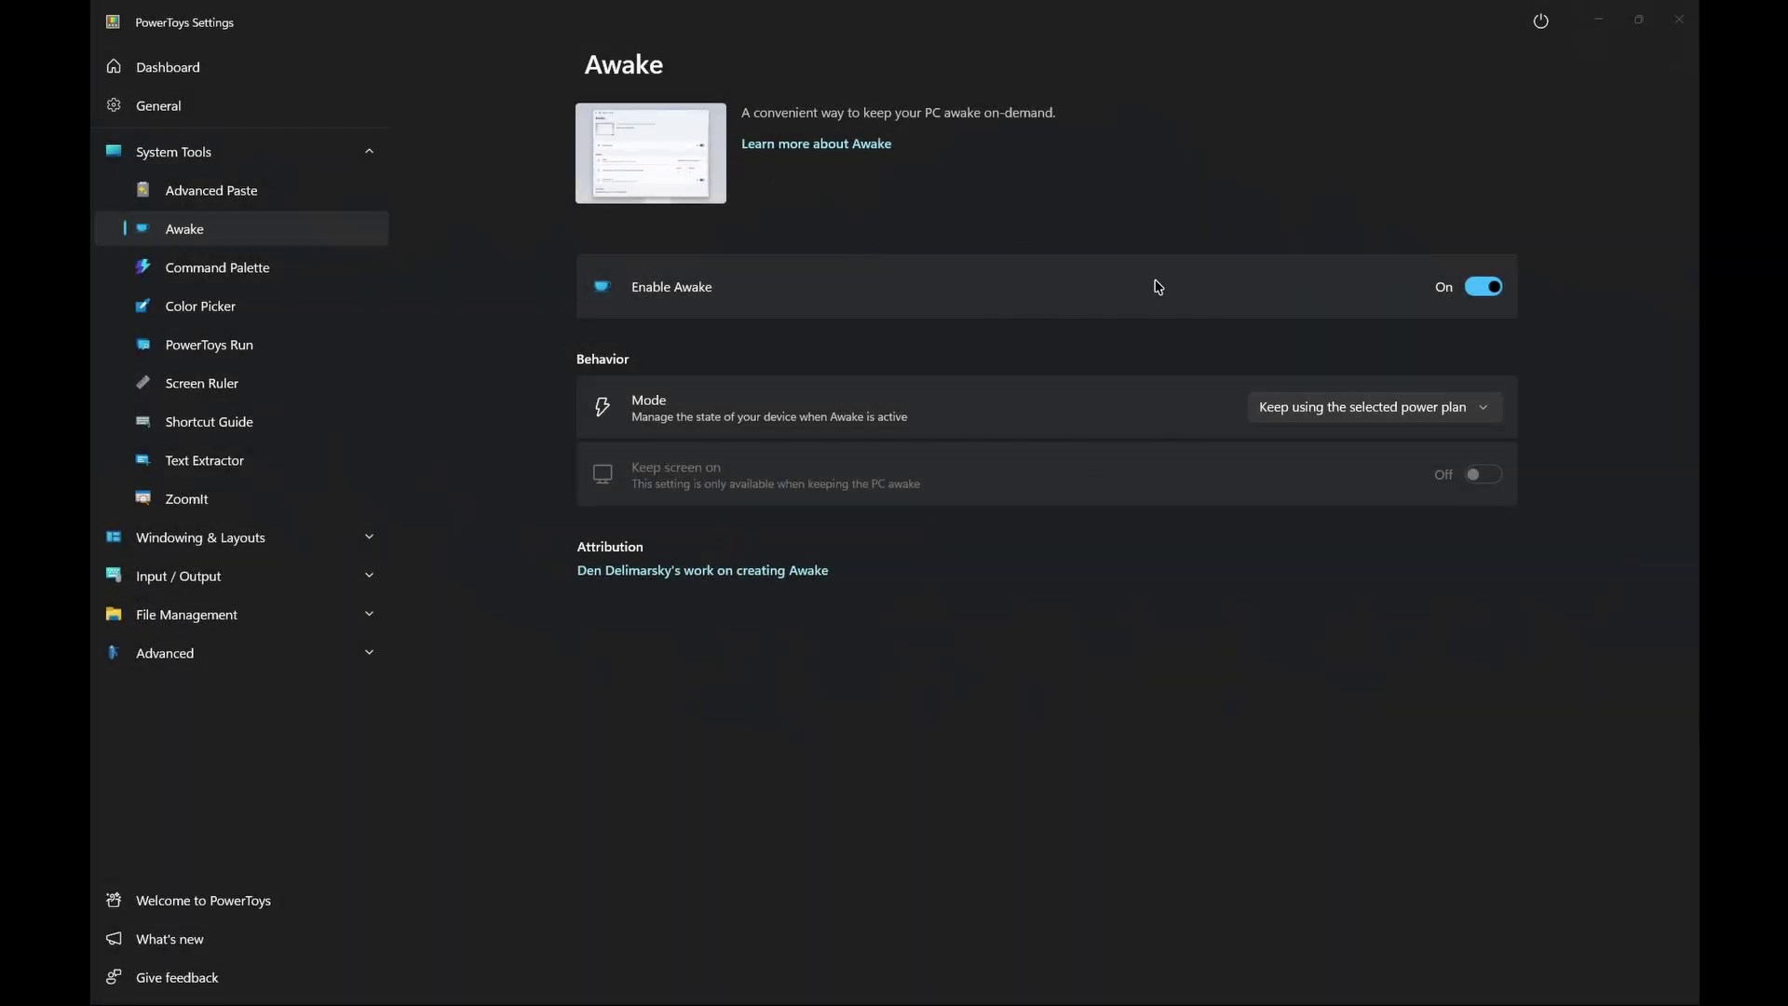
Step: Open the Screen Ruler settings and measure a vertical pixel distance in the Enable Screen Ruler row with the ruler tool
left_click(200, 401)
scroll(1304, 409, "down", 2)
scroll(1425, 382, "up", 2)
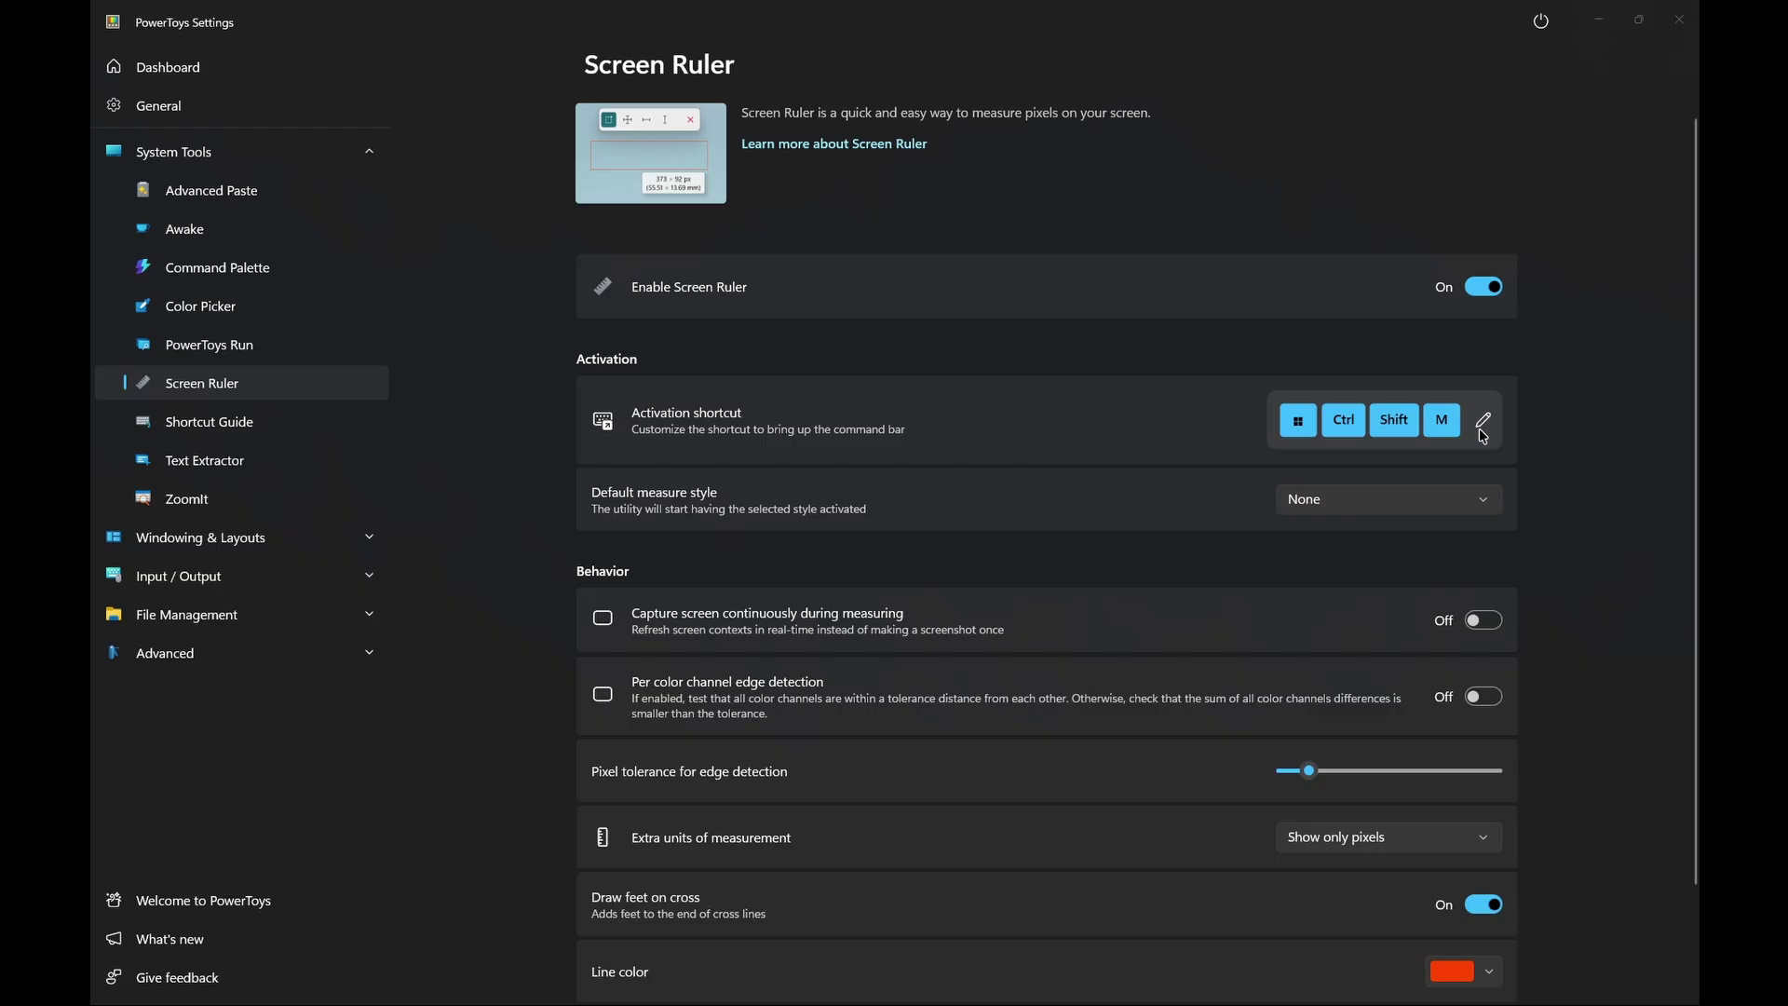
key("super+ctrl+shift+m")
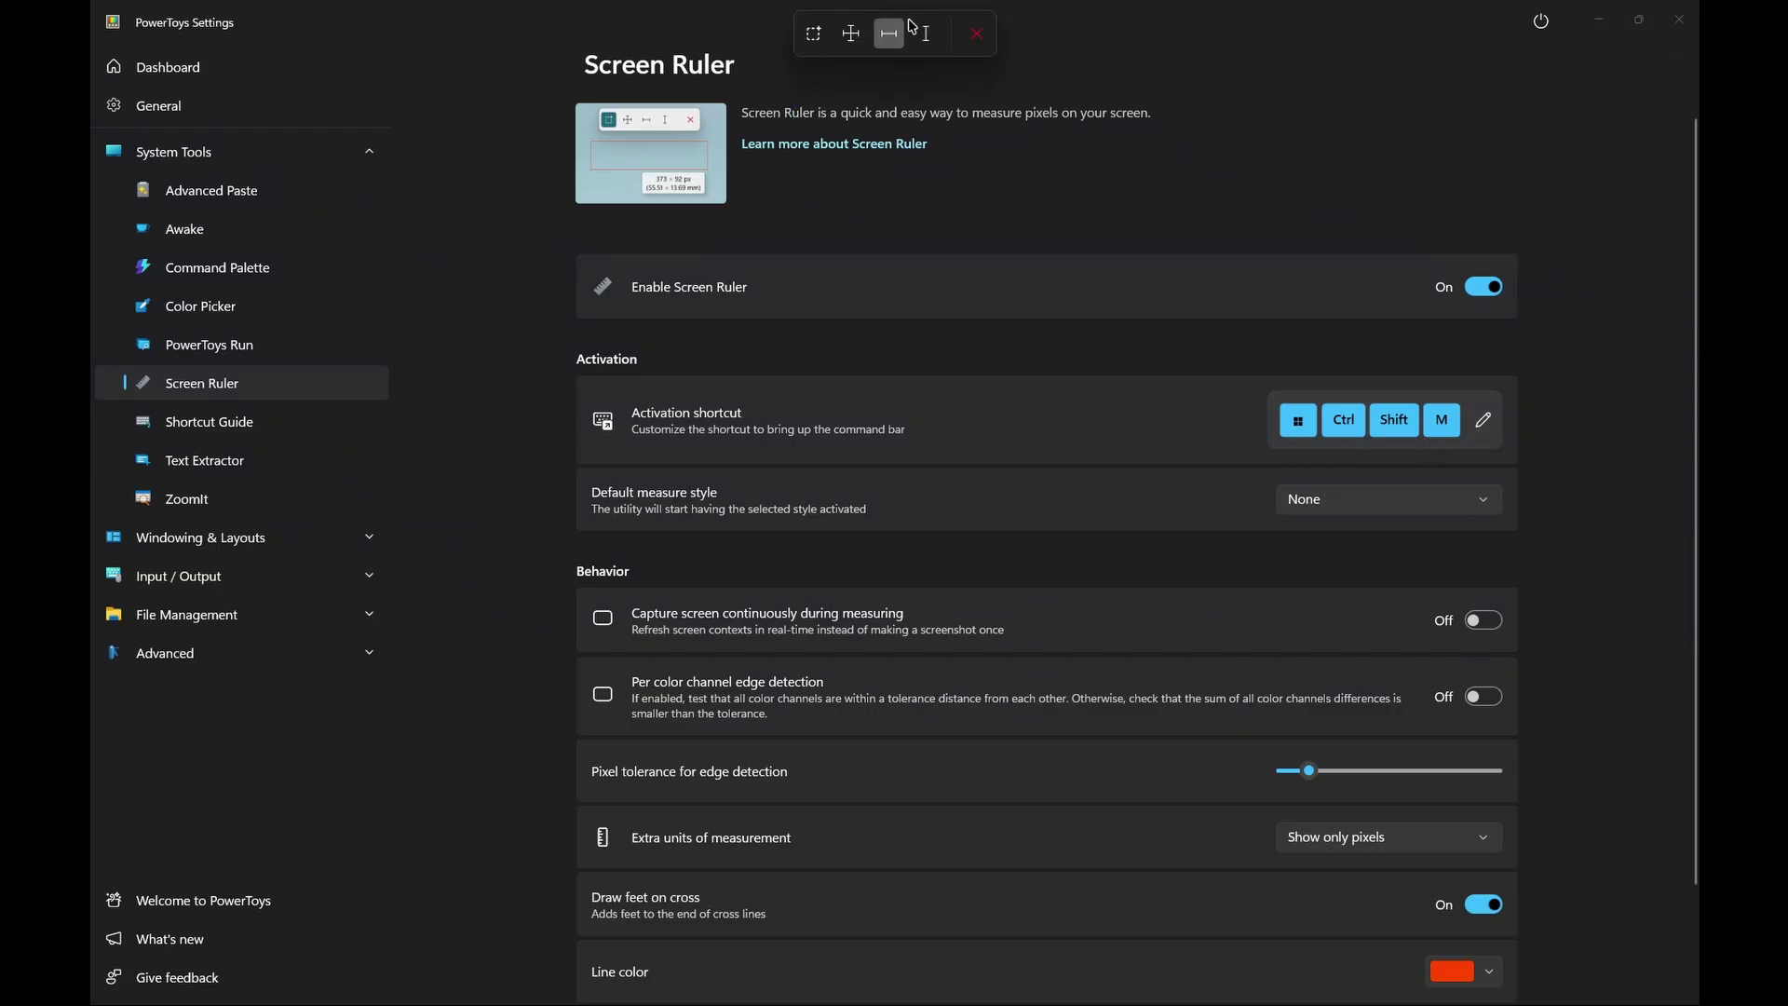
left_click(922, 32)
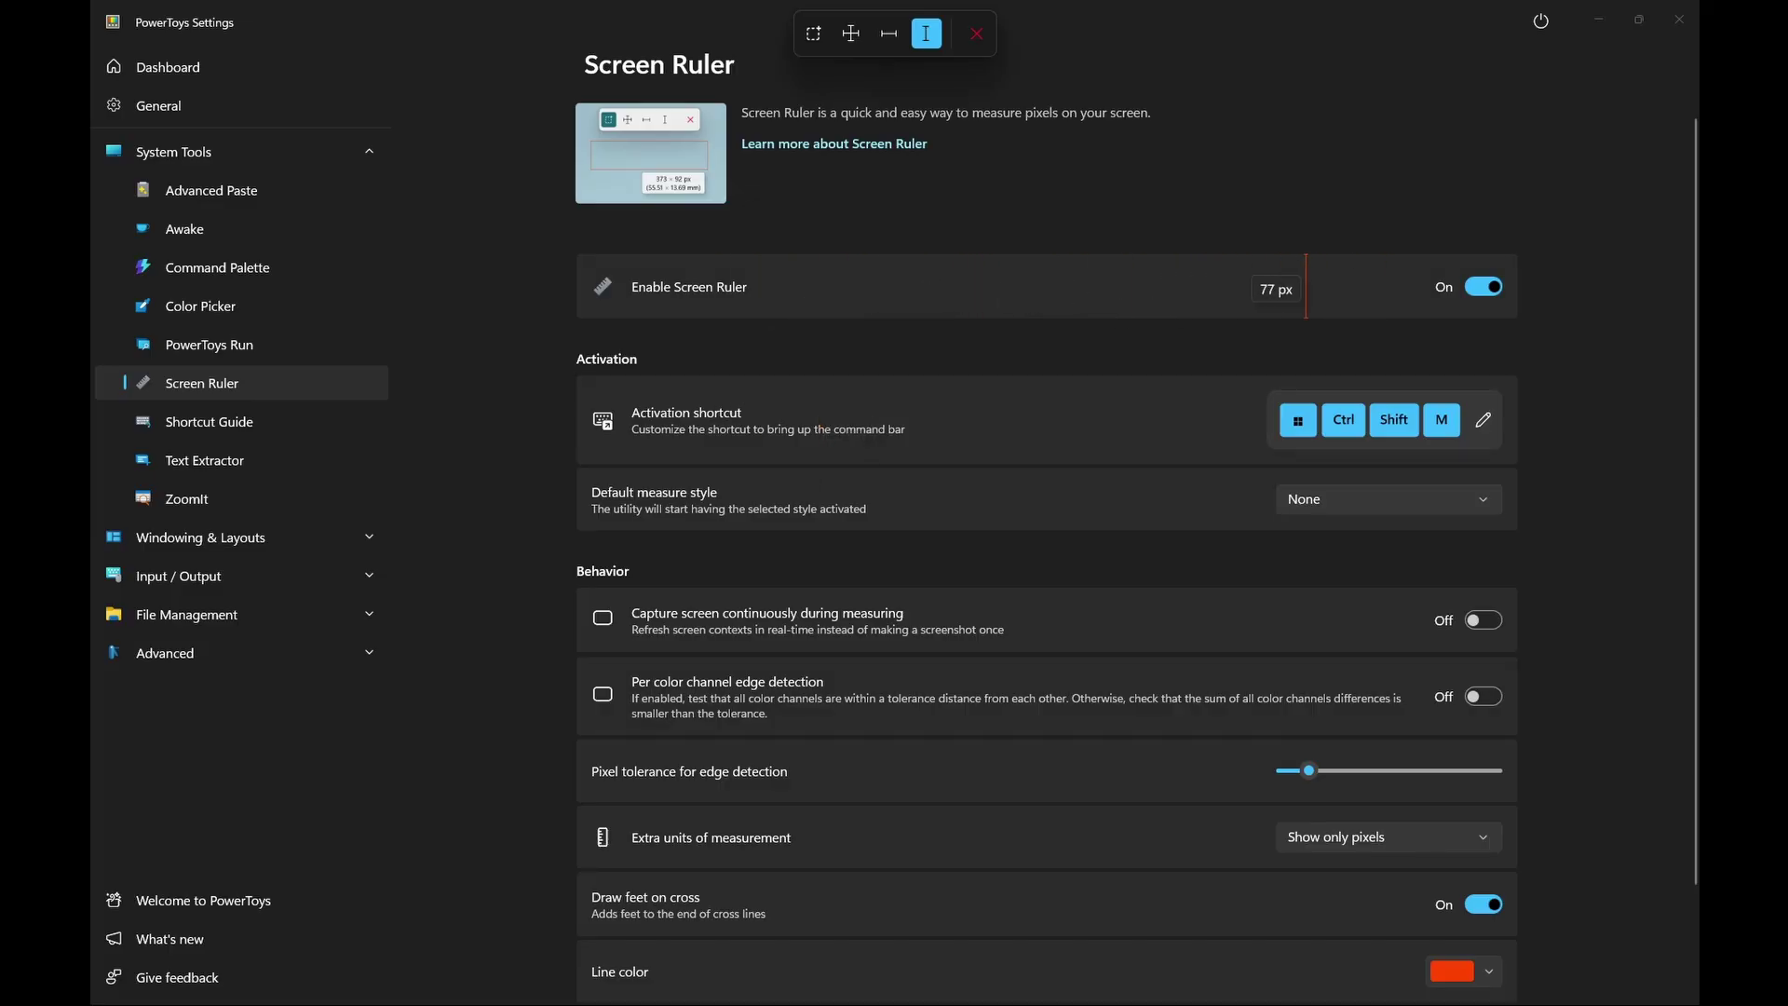
key("Escape")
Step: Open the Shortcut Guide settings and bring up the overlay of Windows shortcuts
left_click(248, 419)
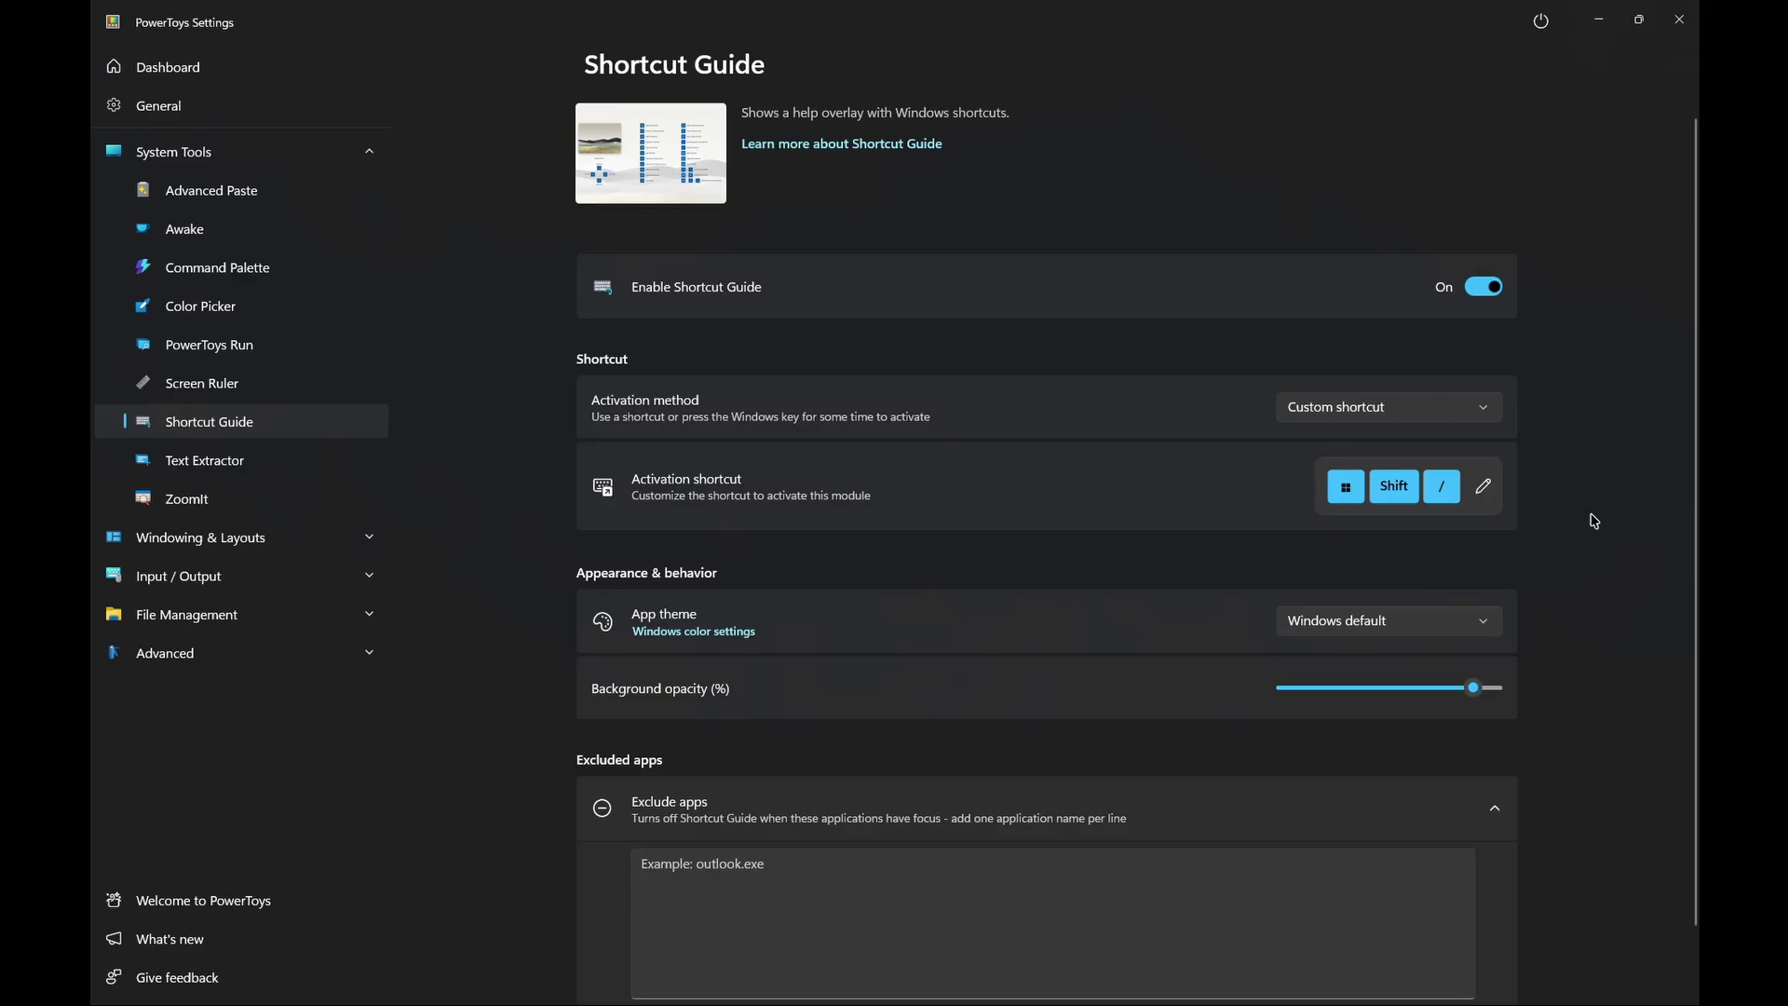
key("super+shift+slash")
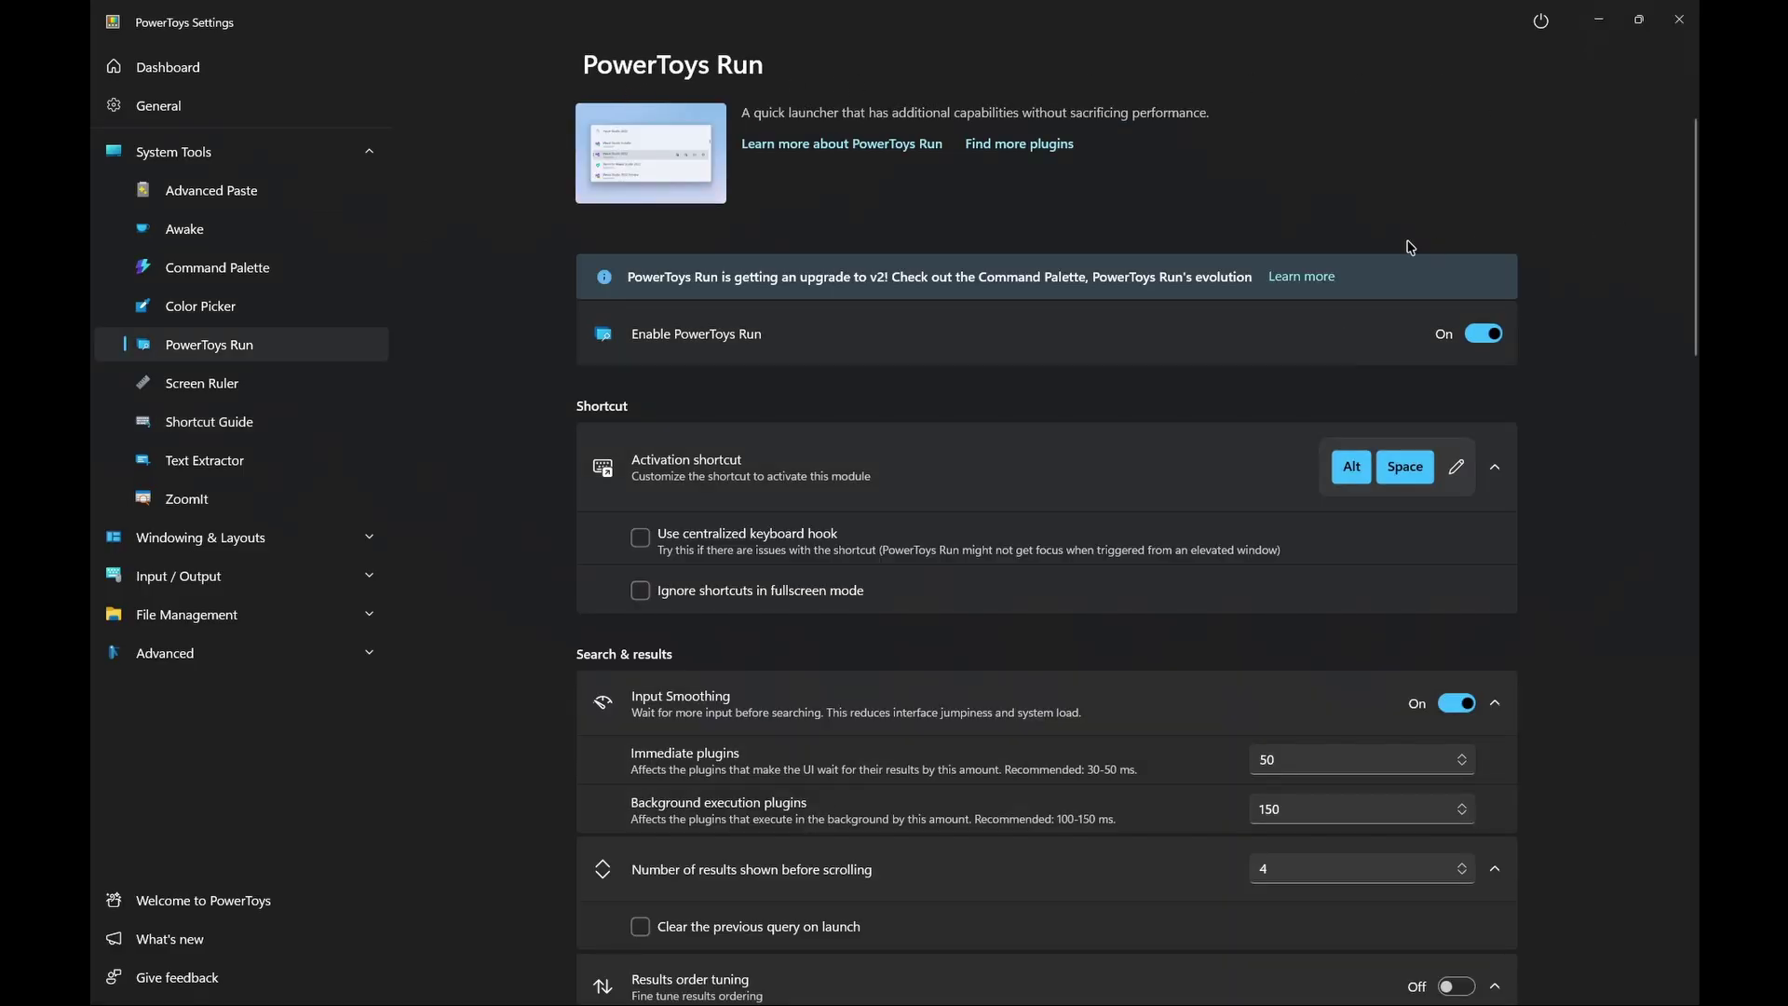
Step: Review the PowerToys Run settings and try out a search for "p" in its launcher
scroll(1397, 329, "down", 4)
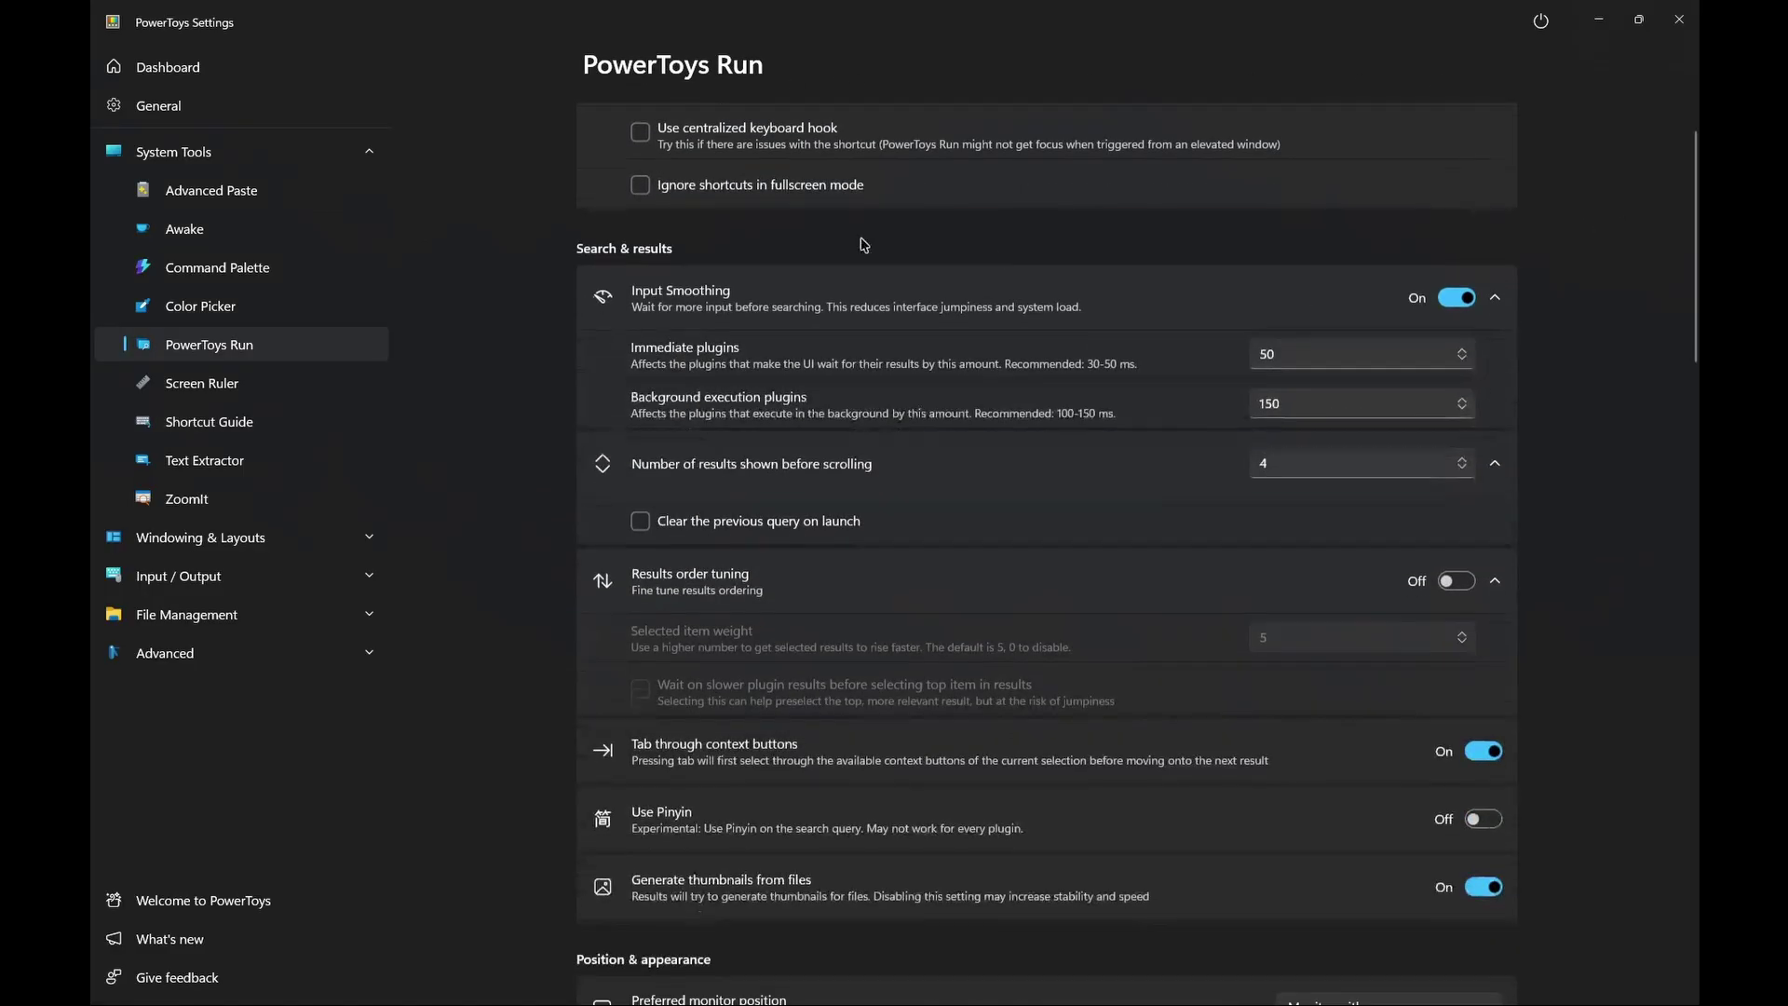
scroll(1513, 226, "up", 4)
key("alt+space")
type("da")
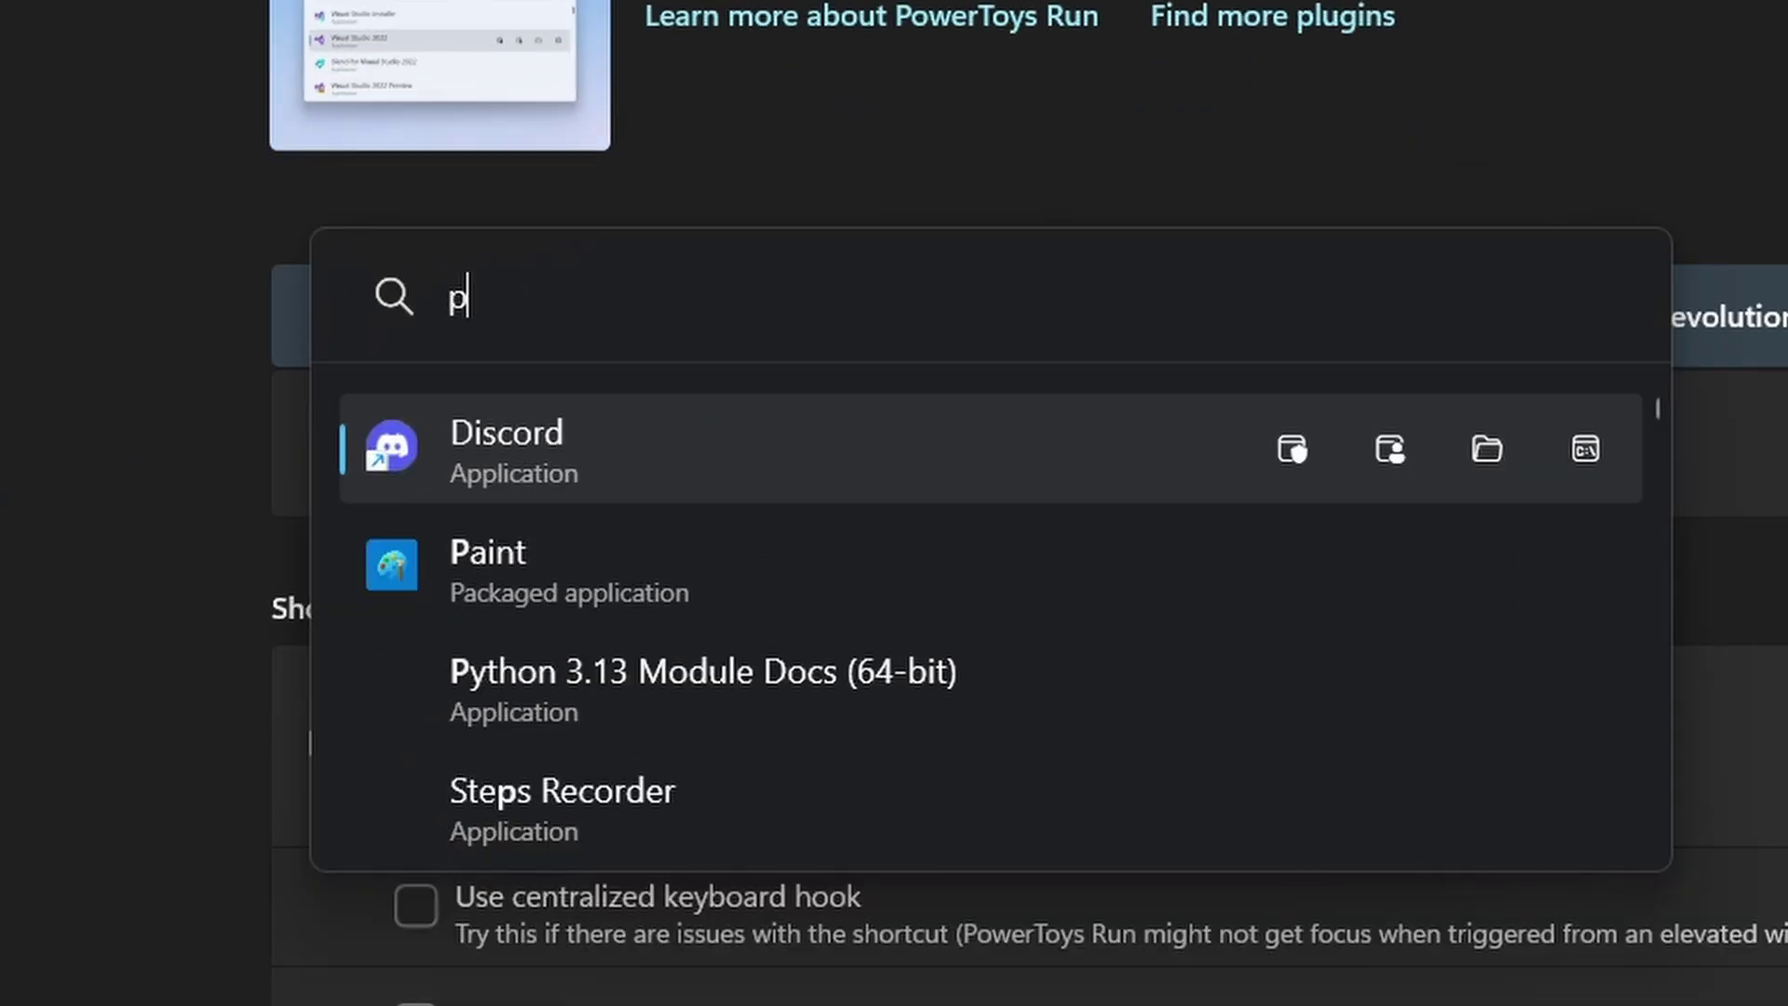
key("BackSpace")
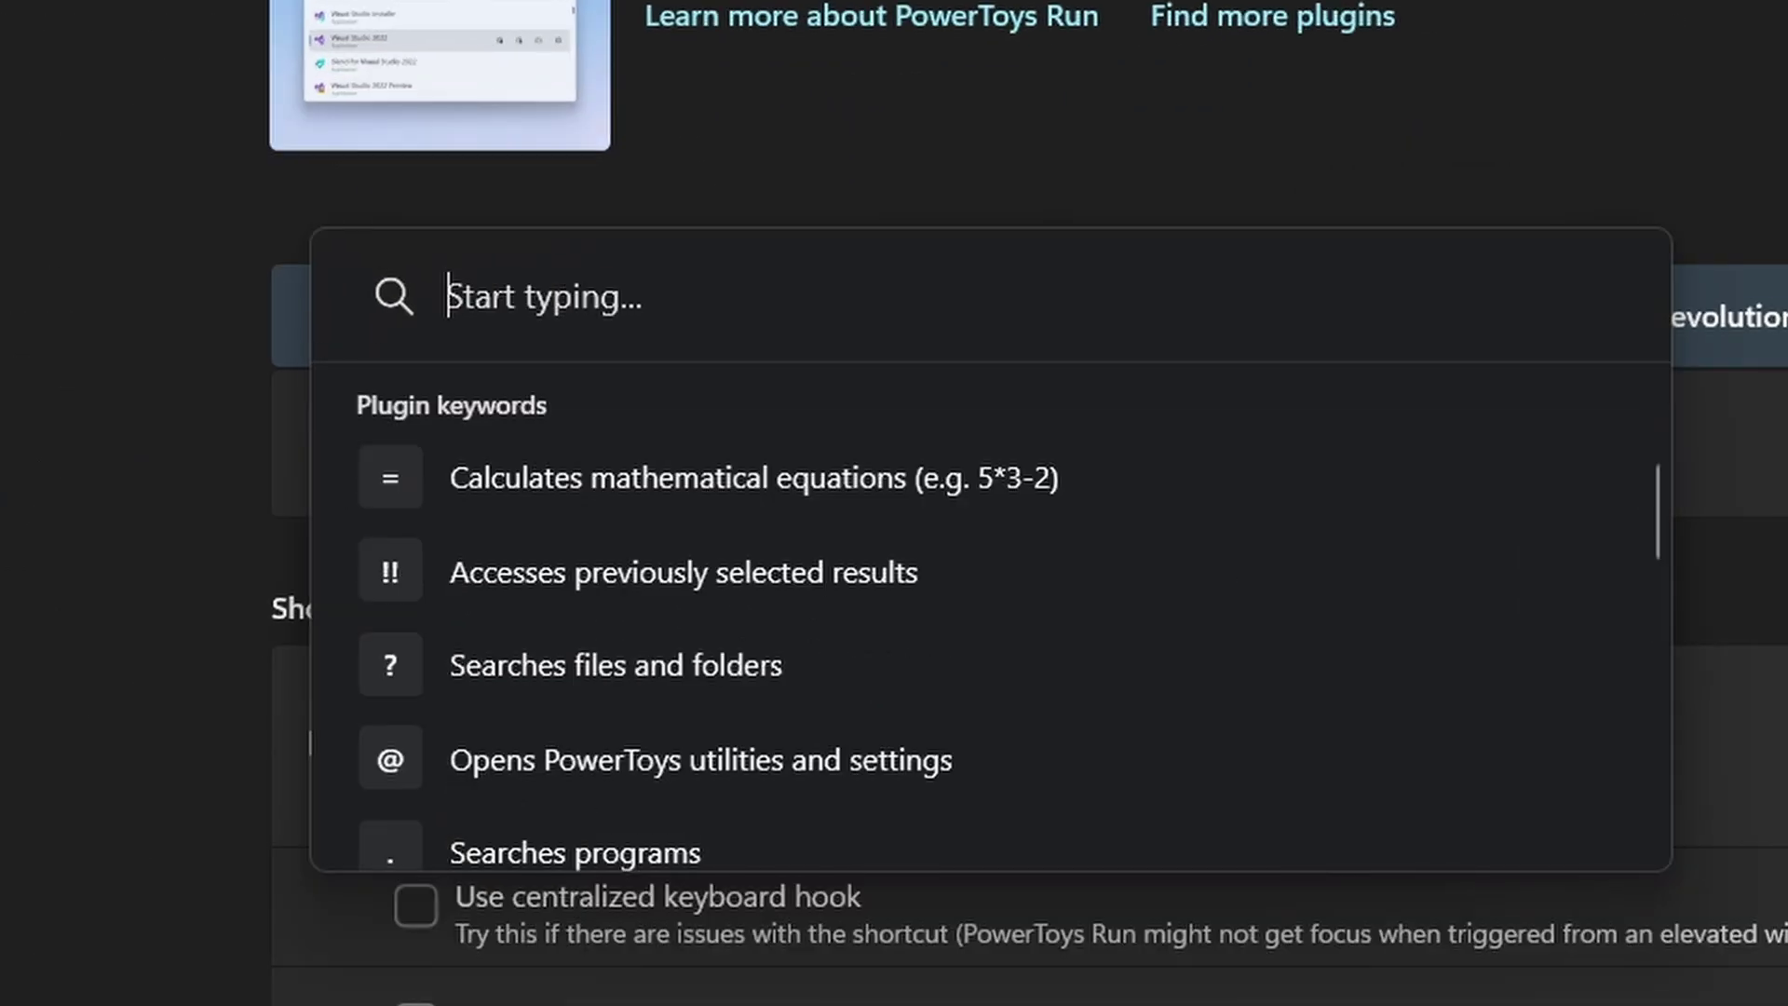
key("Escape")
Step: Bring up the Windows Start menu and its built-in search page, and close them again
key("super")
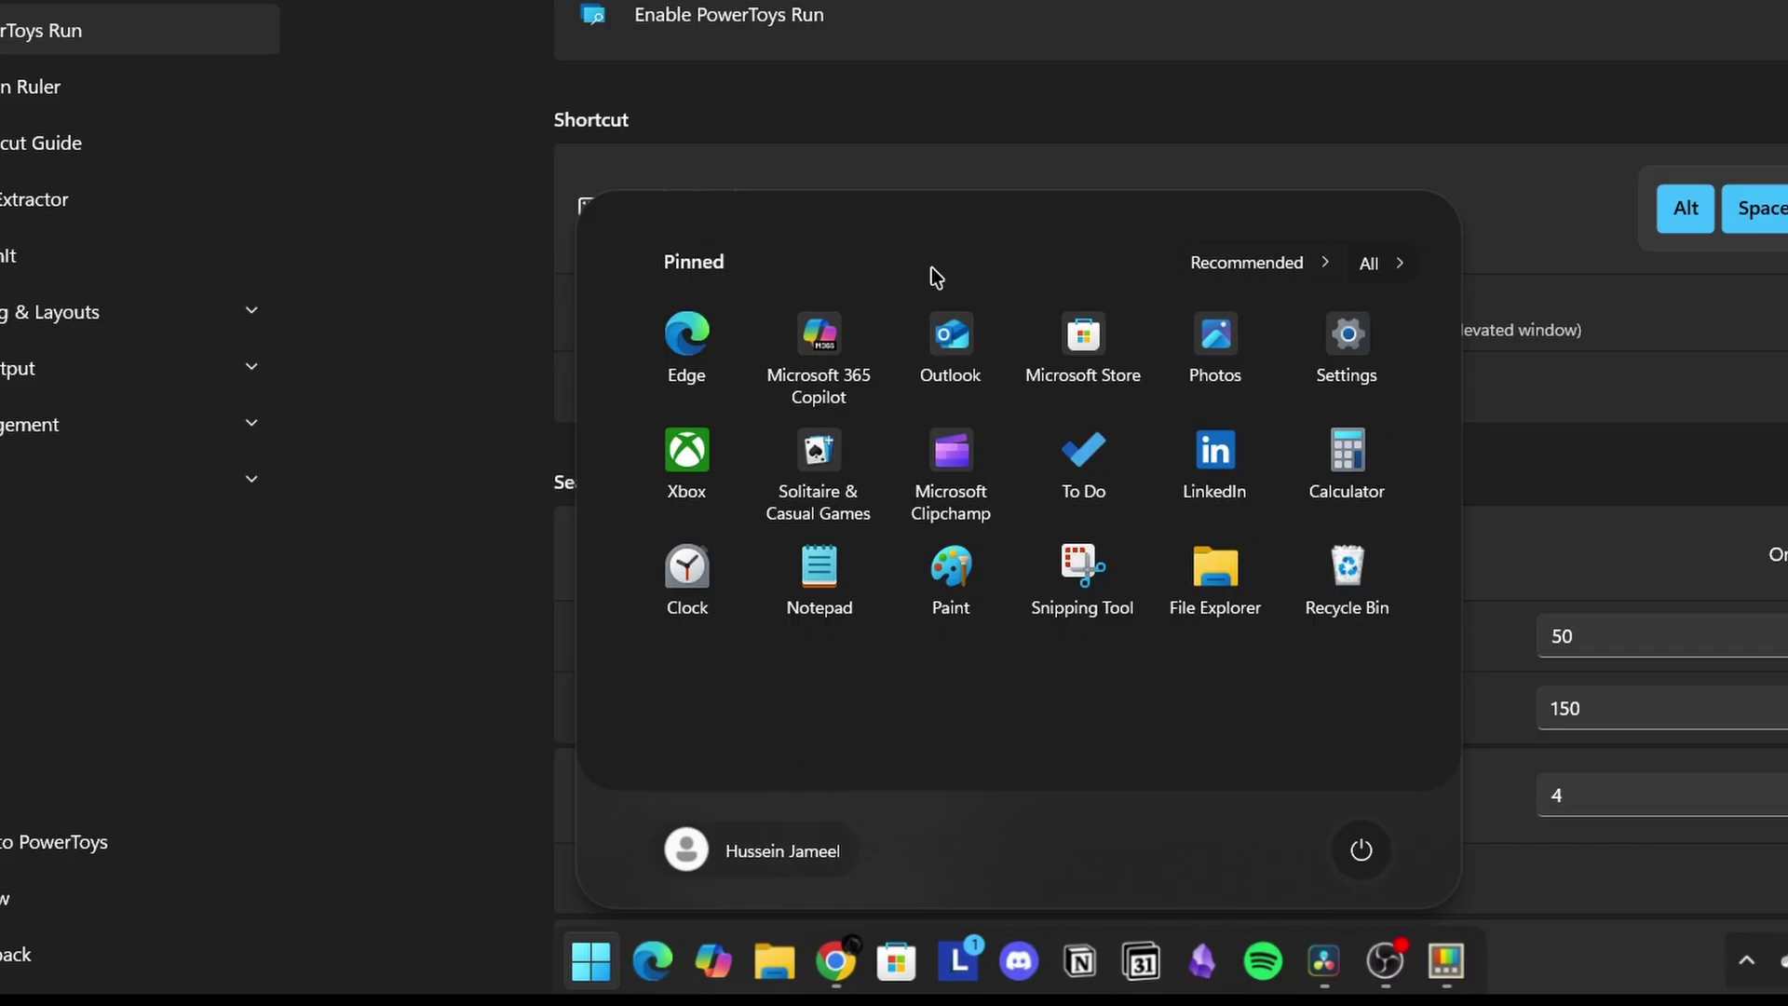
type("s")
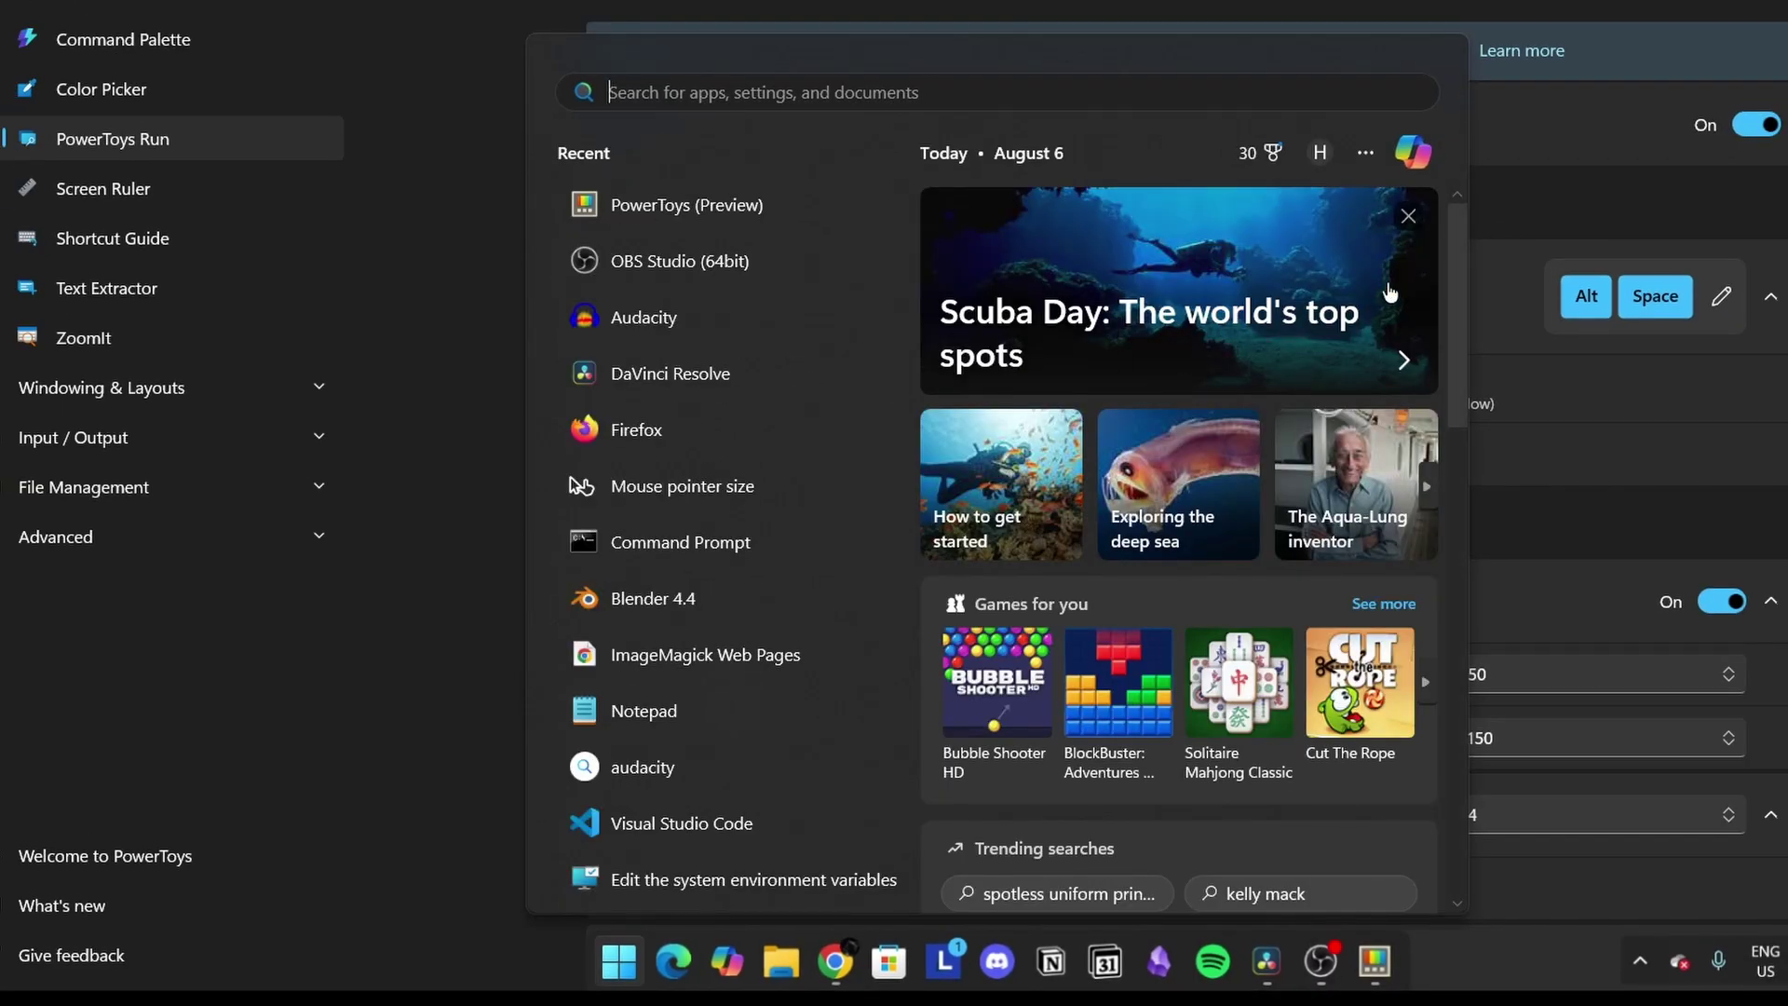
left_click(1435, 127)
Step: Try the calculation =20+5 in the PowerToys Run launcher and clear the query
key("alt+space")
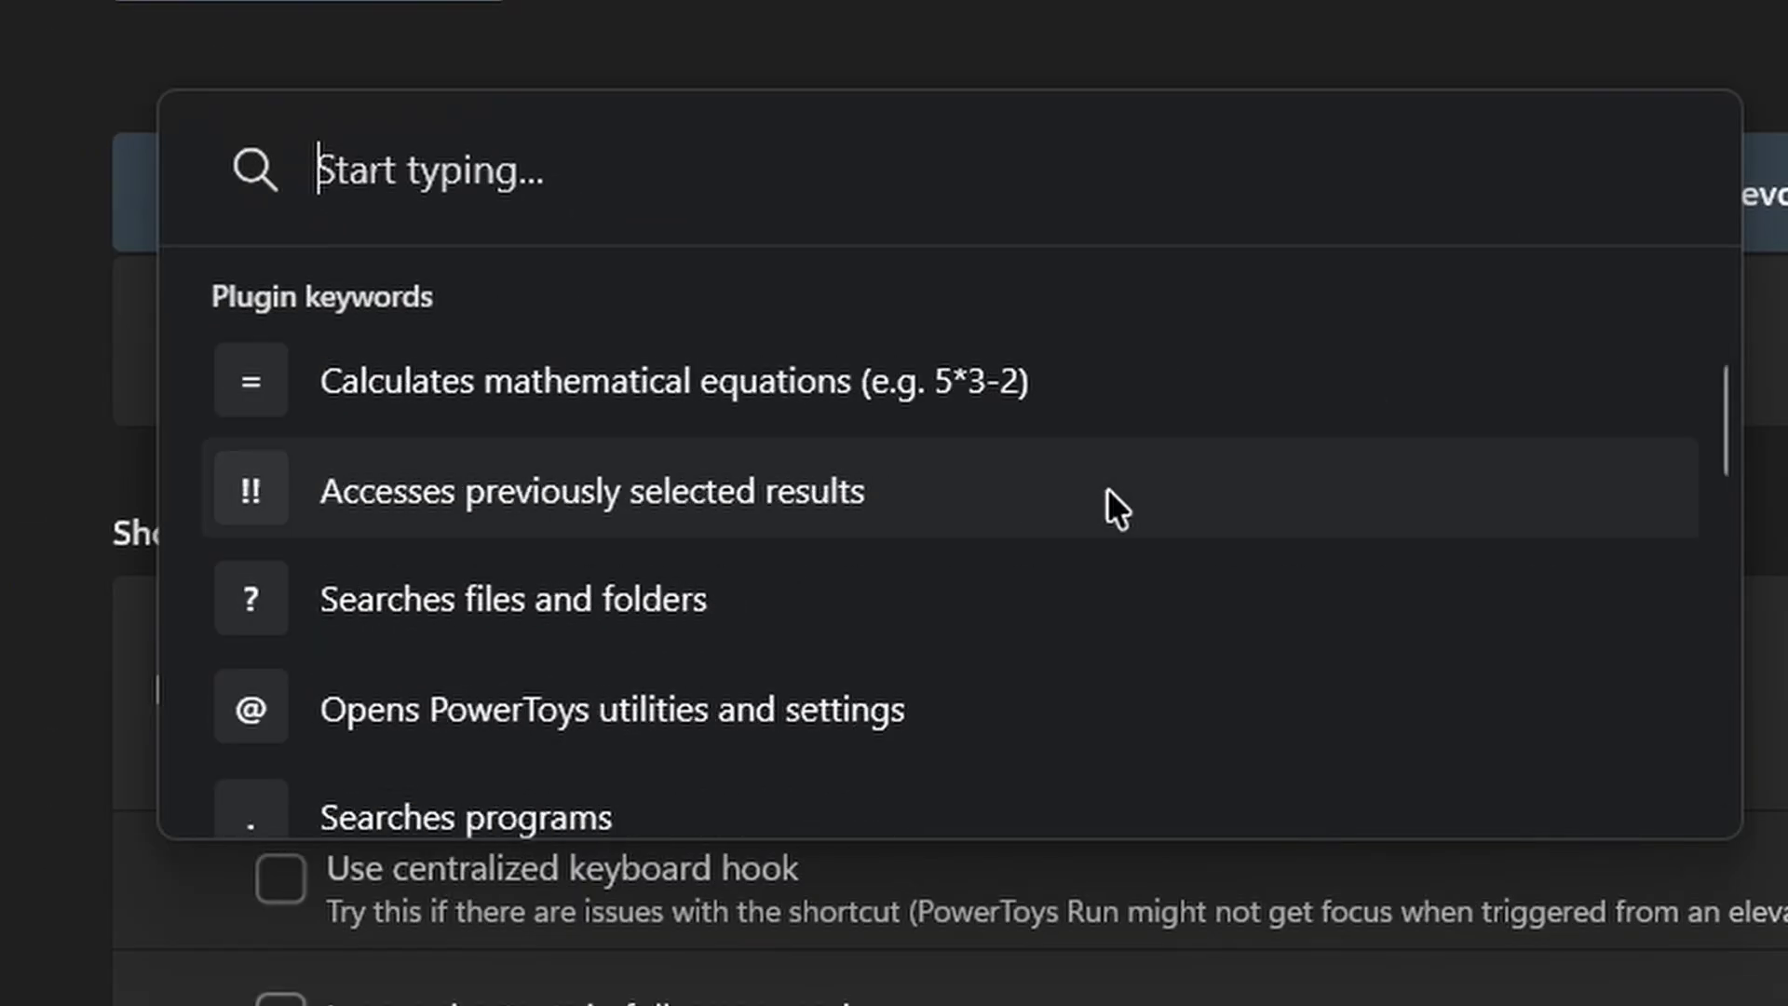
type("=20")
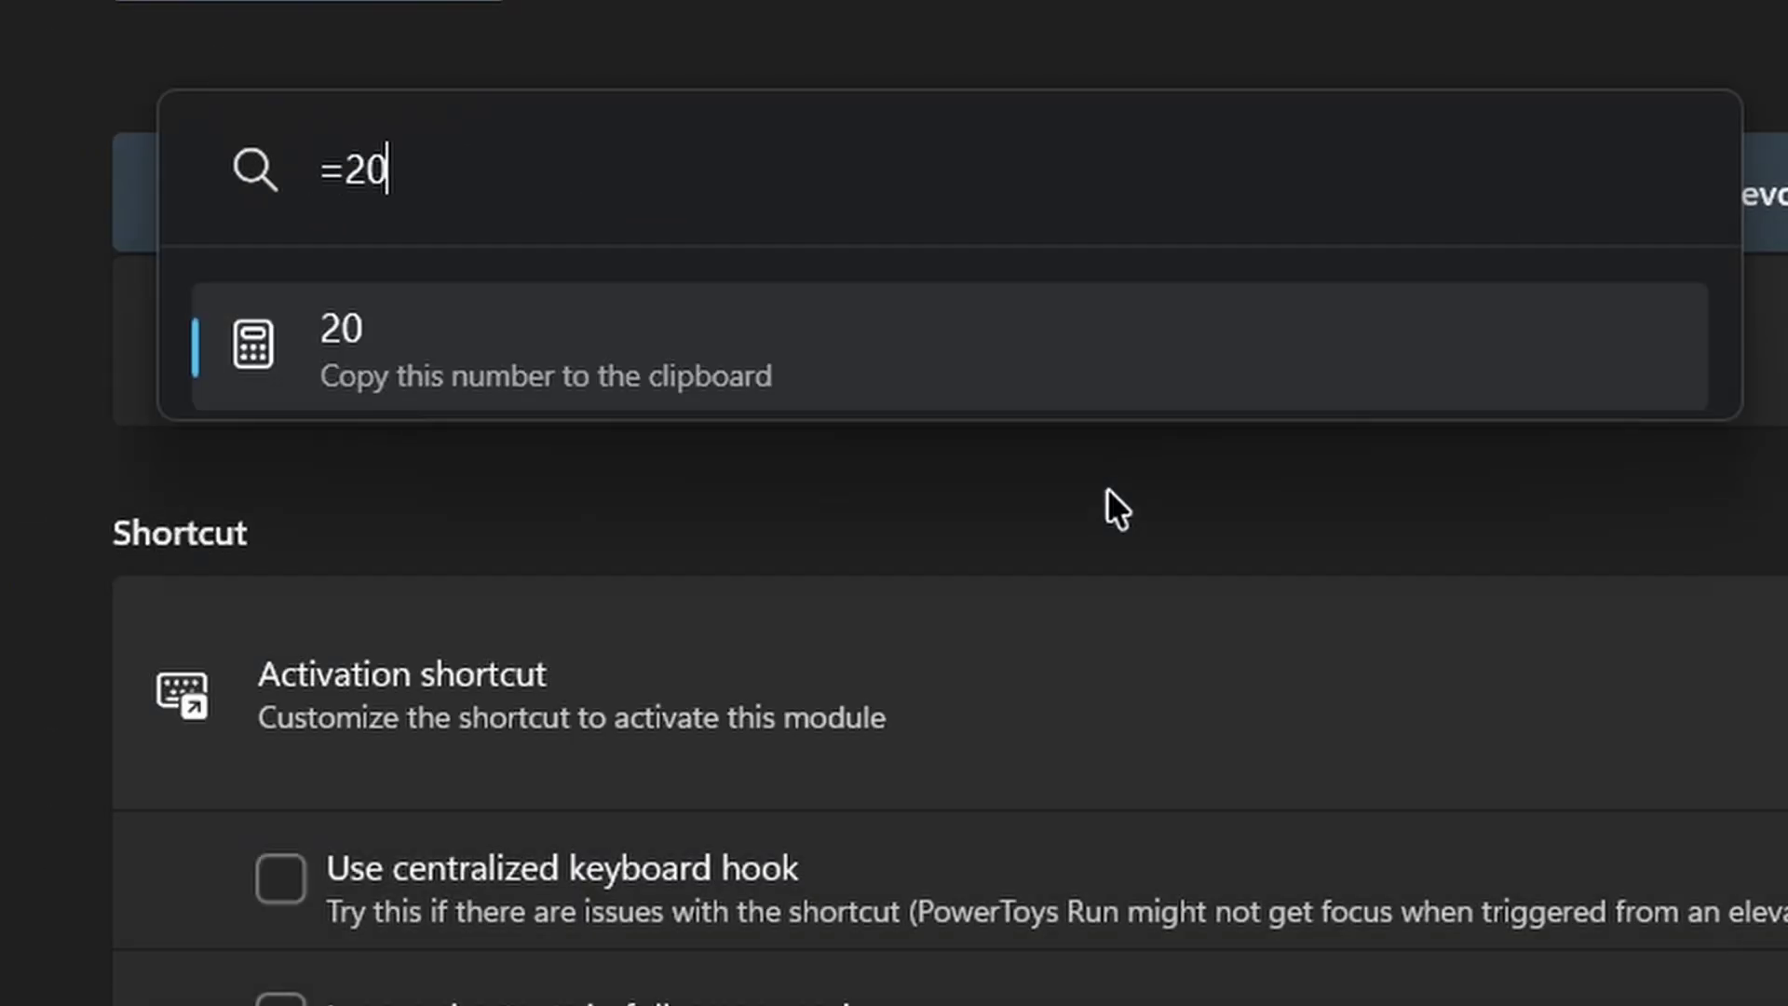
type("+5")
key("BackSpace")
key("BackSpace")
key("BackSpace")
key("BackSpace")
key("BackSpace")
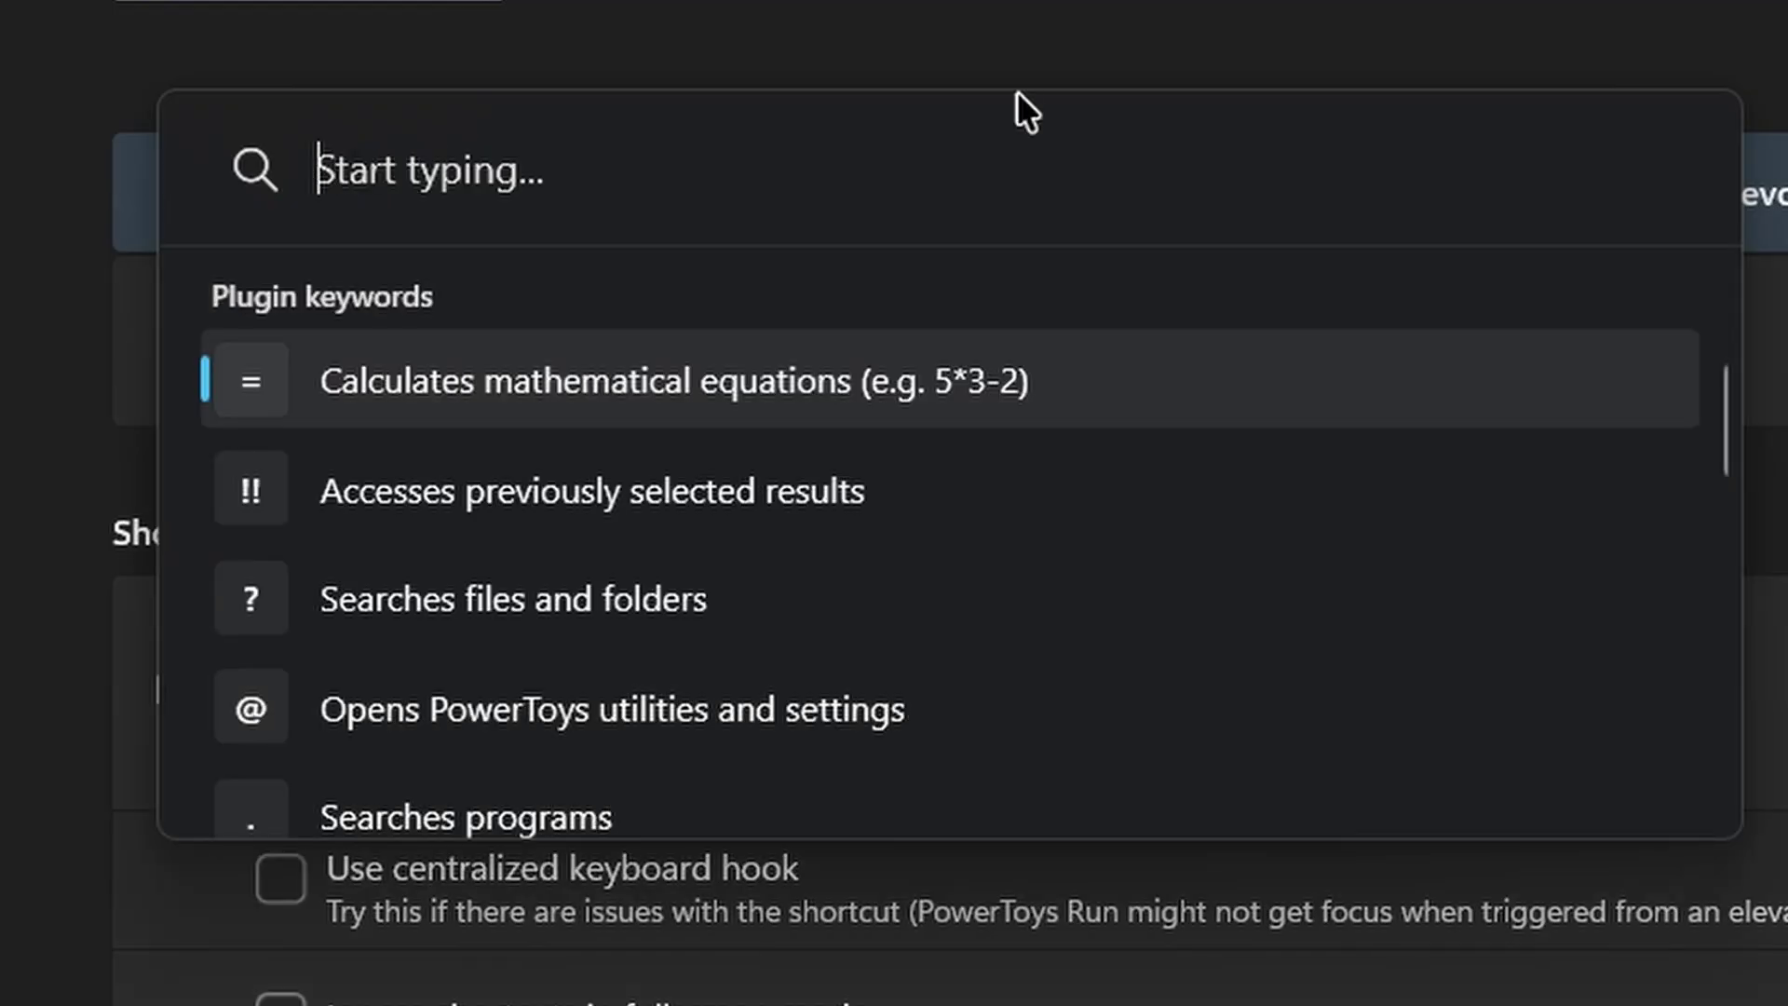
Step: Search for programs in the launcher with the "." keyword, trying ".dav", ".do" and ".disc"
type(".dav")
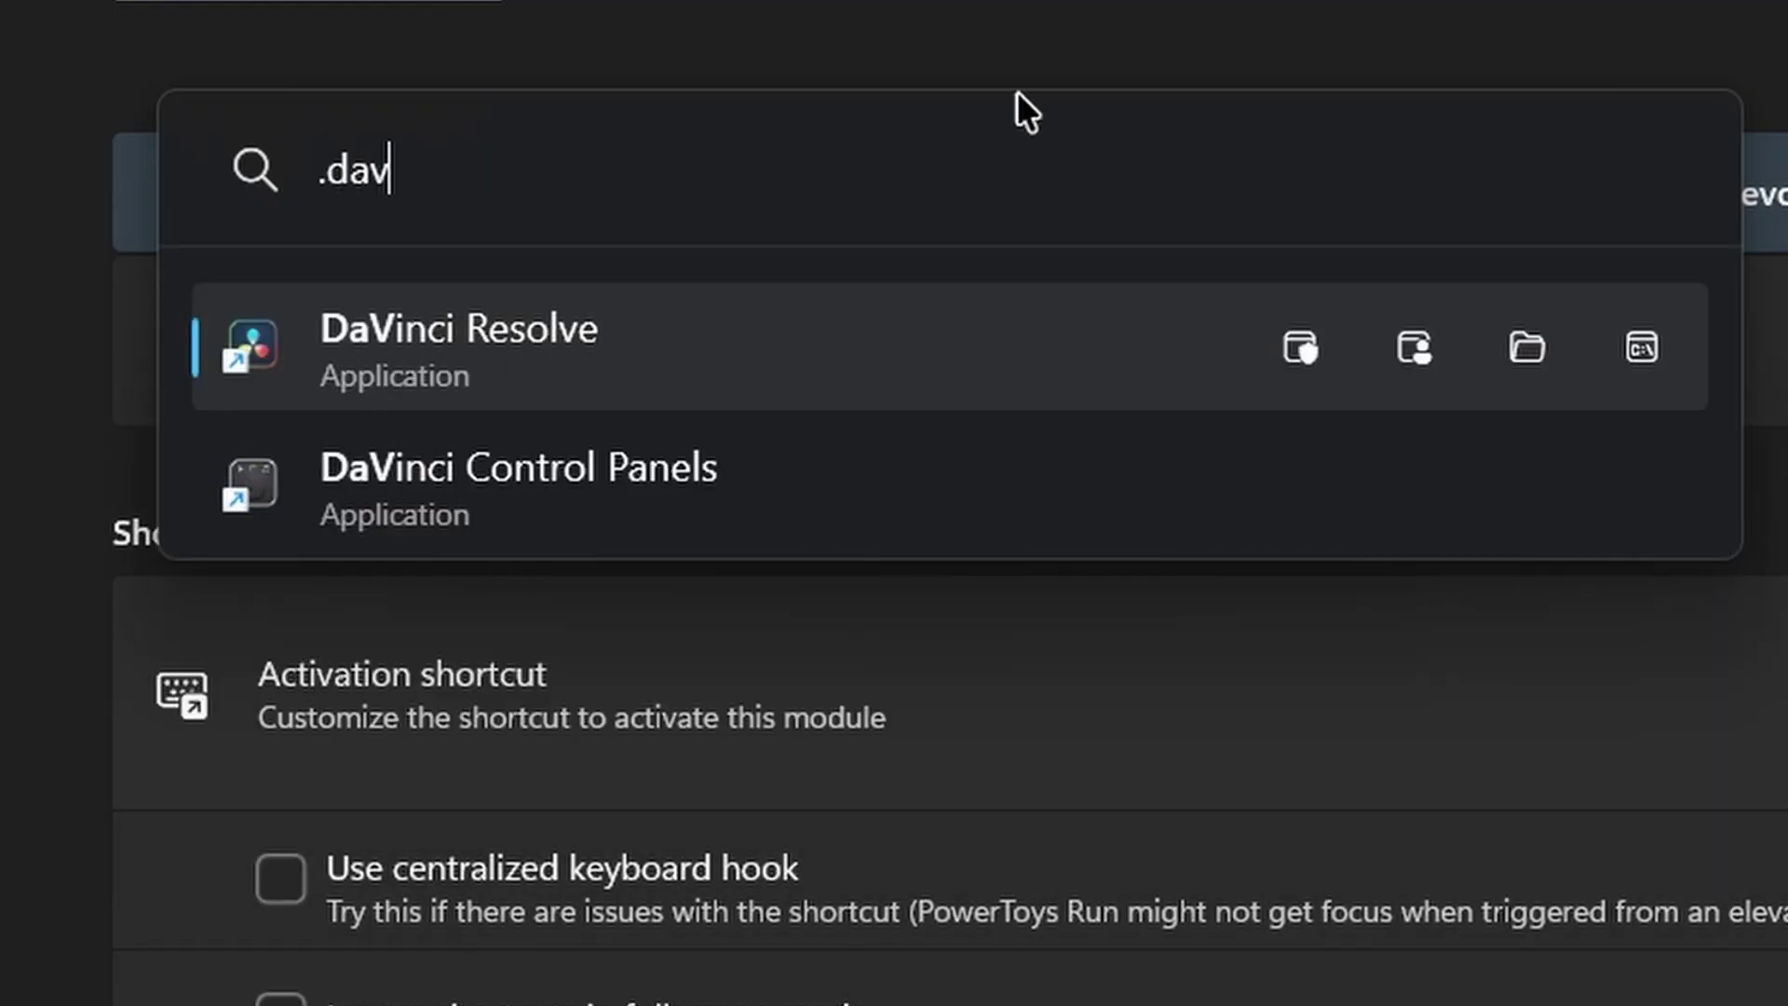
key("BackSpace")
key("BackSpace")
type("o")
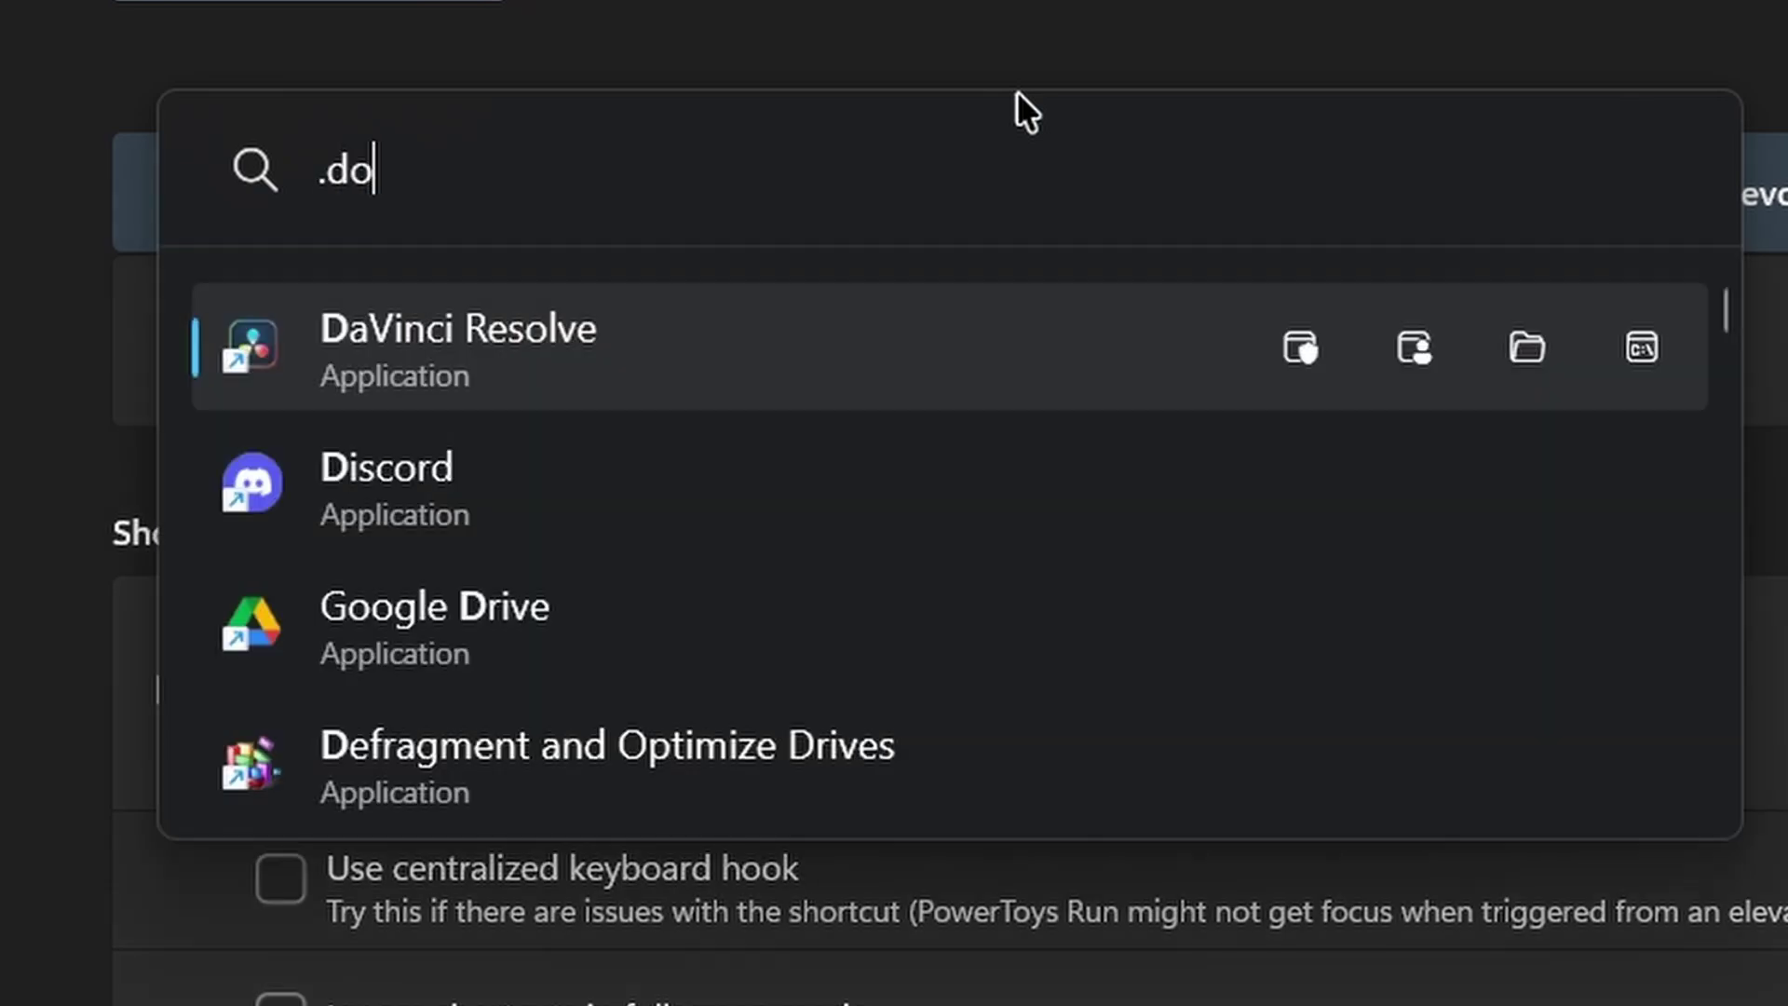
key("BackSpace")
type("isc")
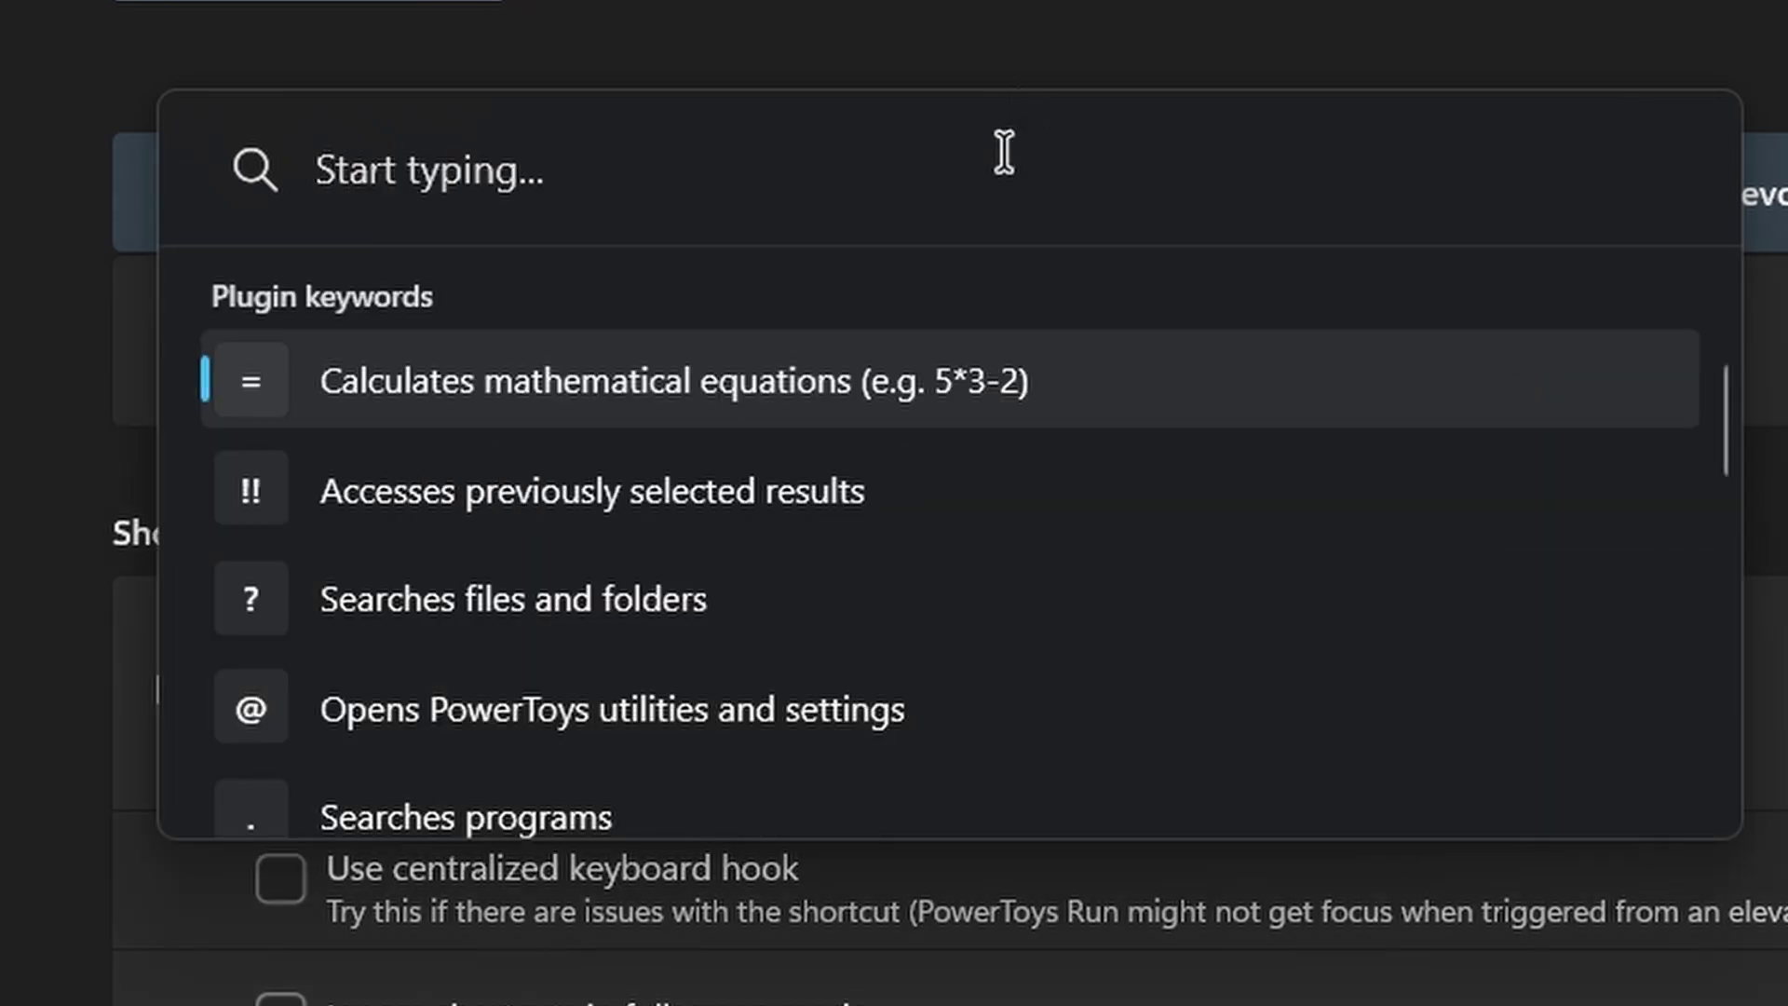
Step: Search Windows settings for "cont" with the launcher's $ keyword, open Control Panel and reposition its window
scroll(946, 630, "down", 5)
scroll(705, 702, "up", 5)
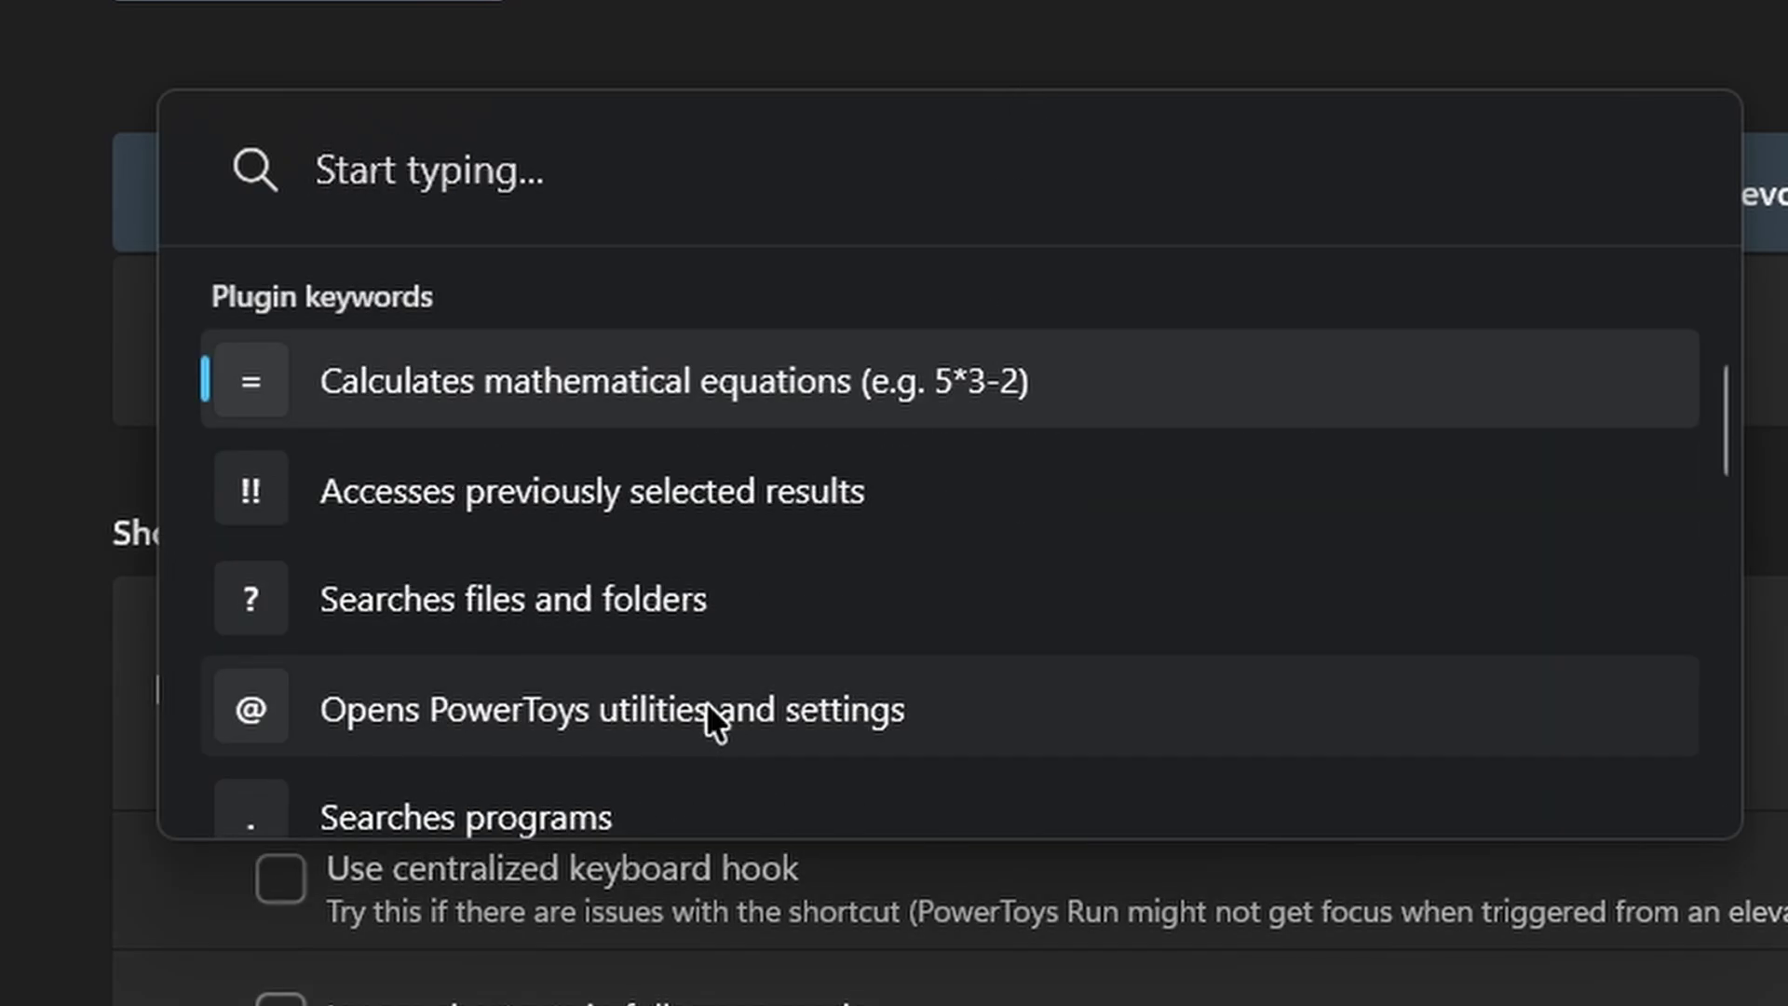
scroll(706, 701, "down", 5)
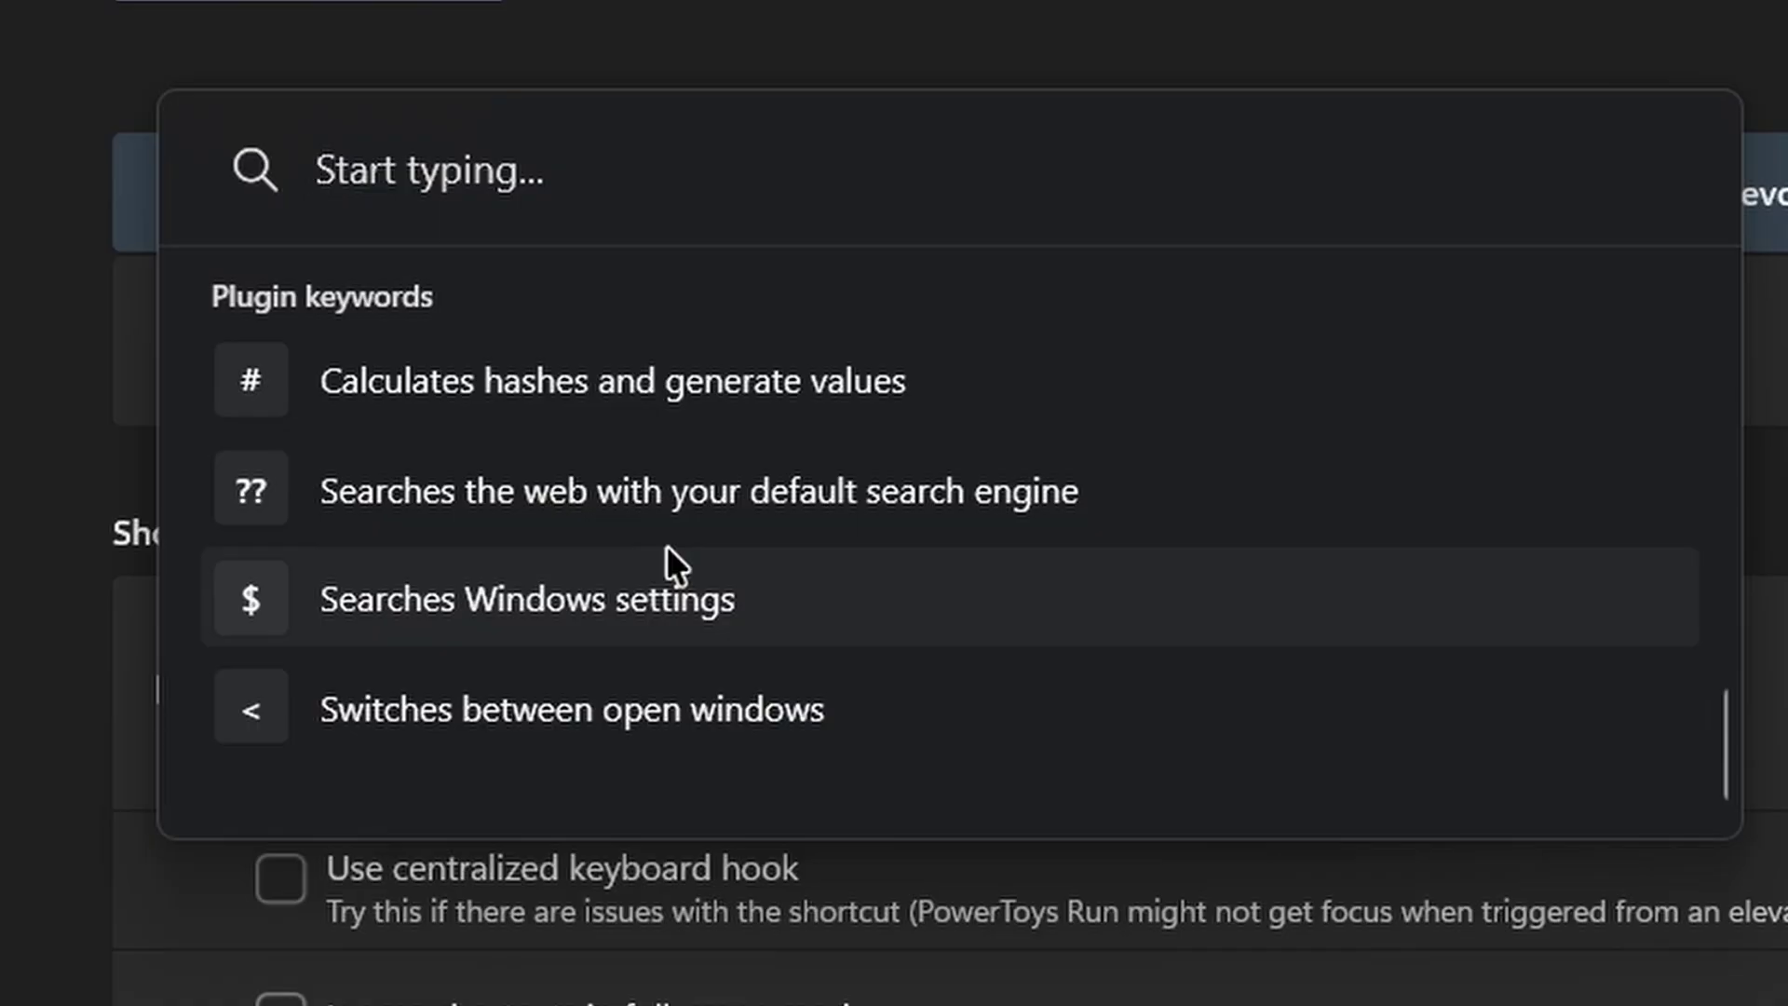
left_click(668, 549)
type("cont")
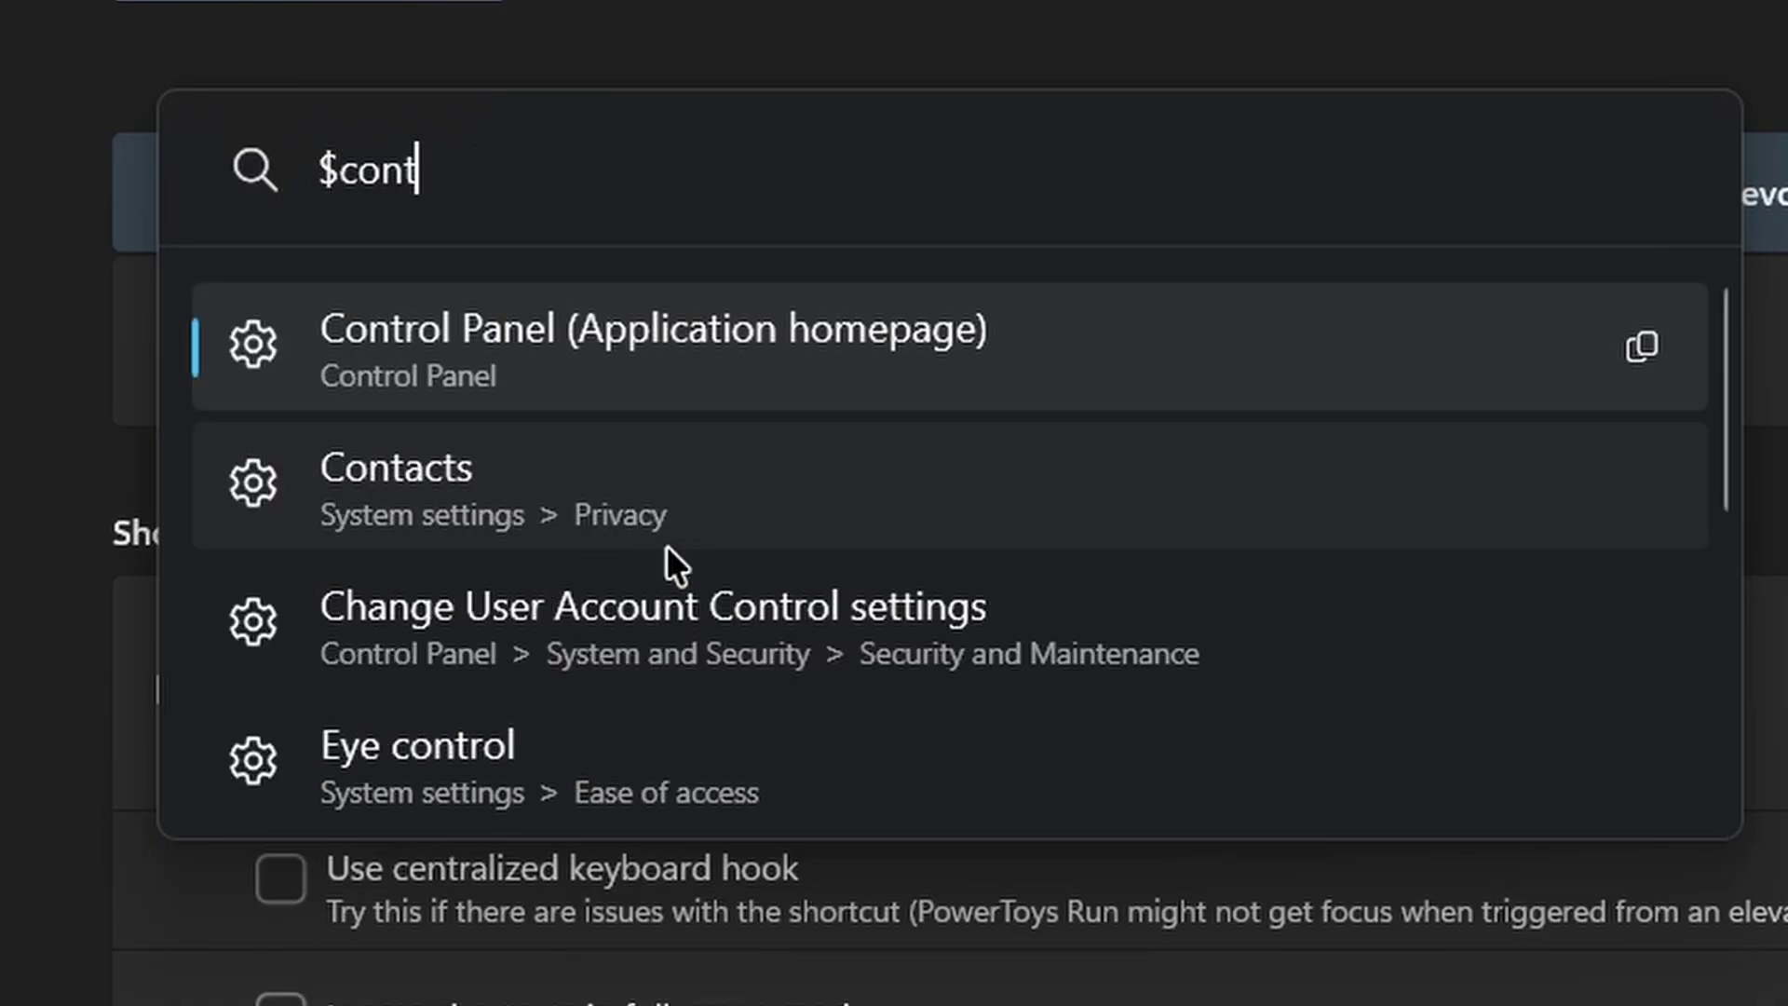
key("Escape")
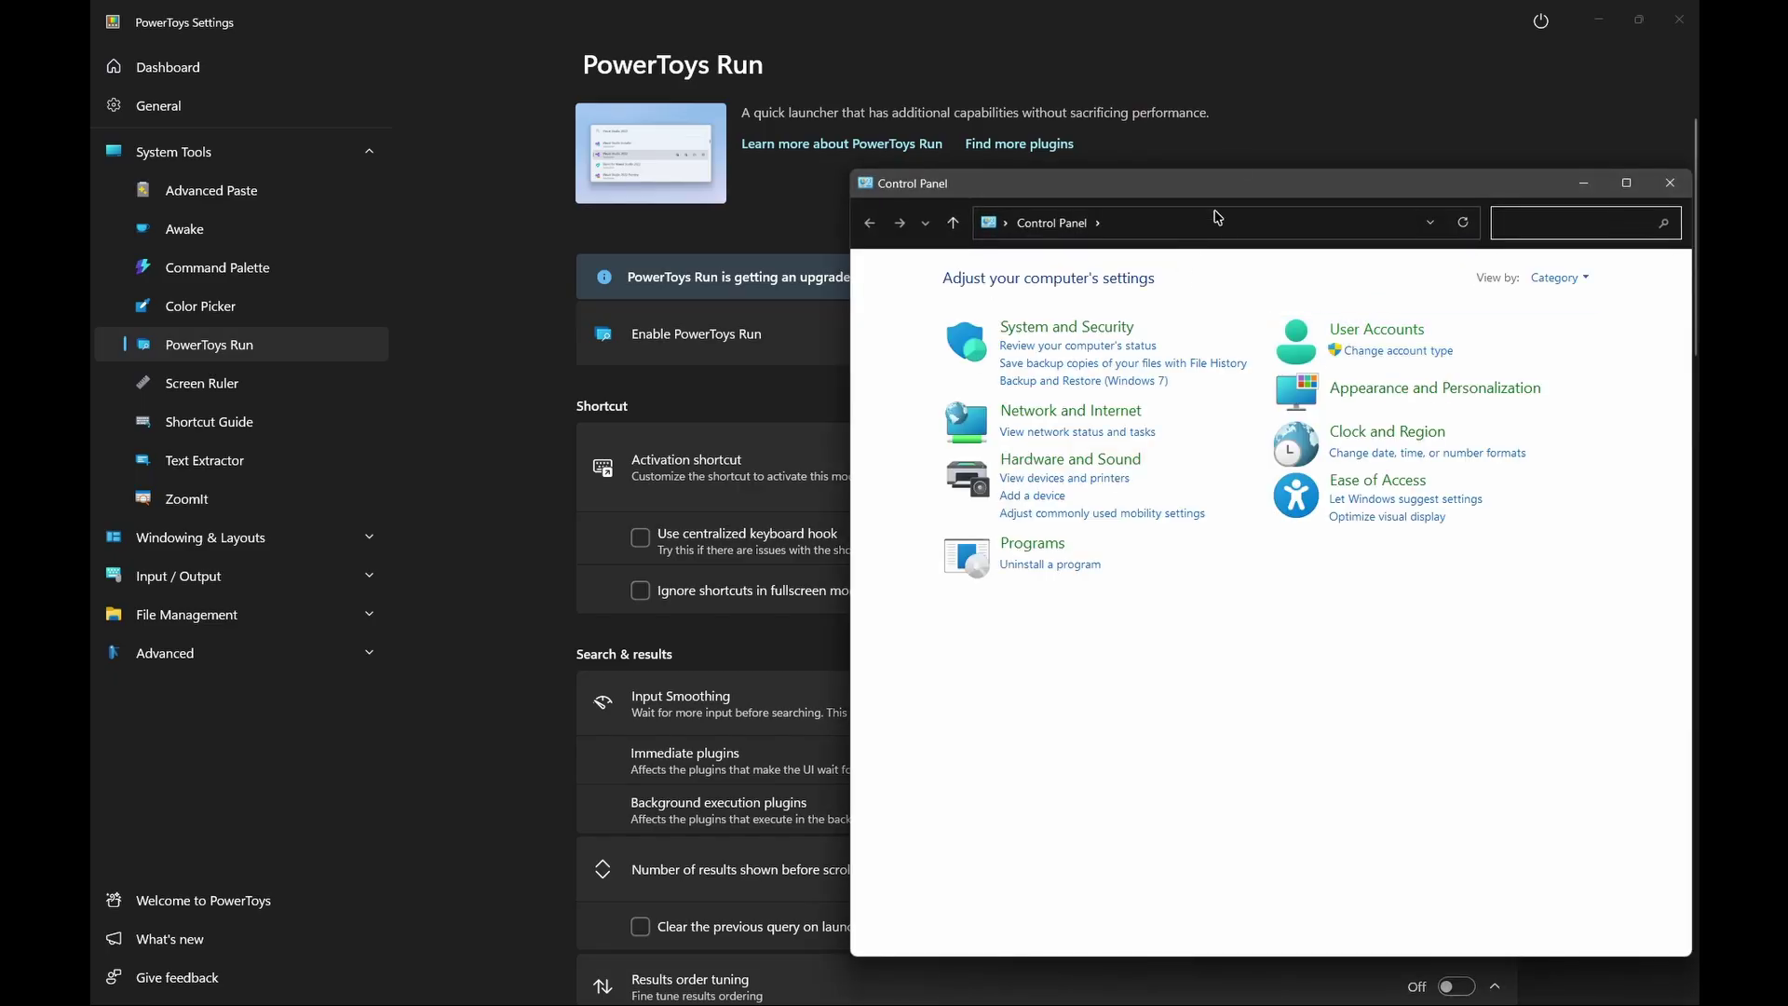
left_click_drag(1226, 186, 938, 167)
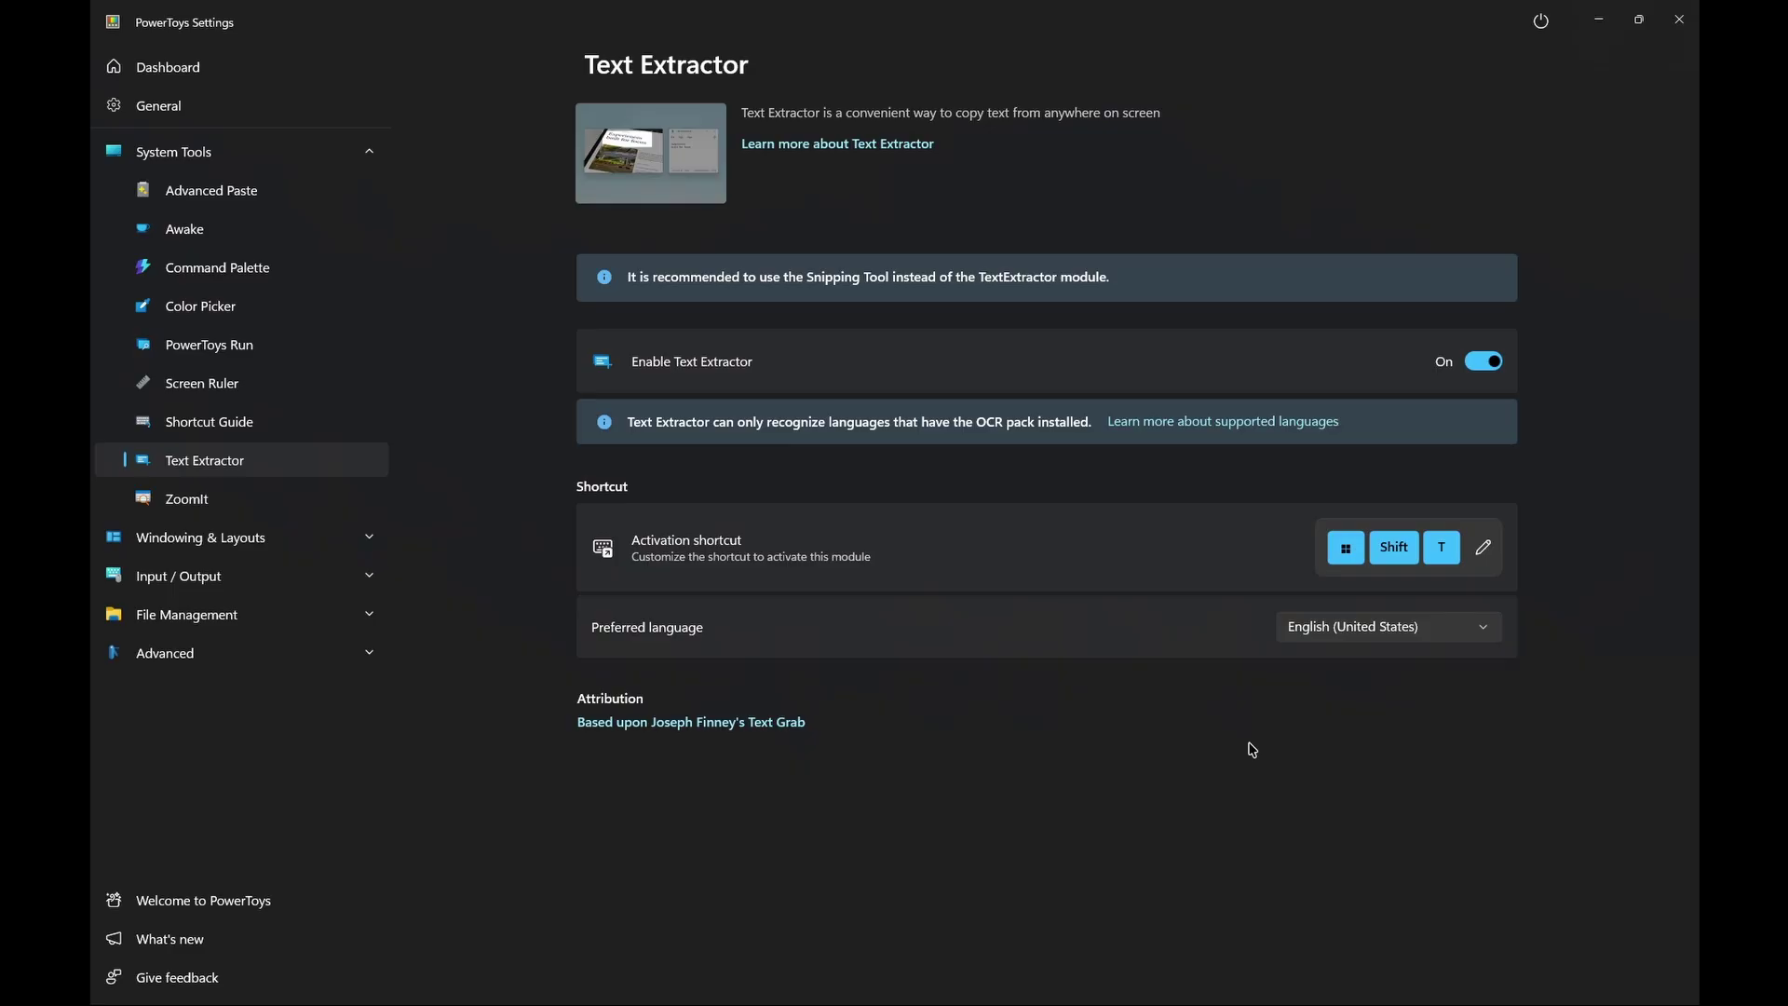
Step: Bring up and dismiss the Text Extractor overlay, and snip the page header for text recognition in Snipping Tool
key("super+shift+t")
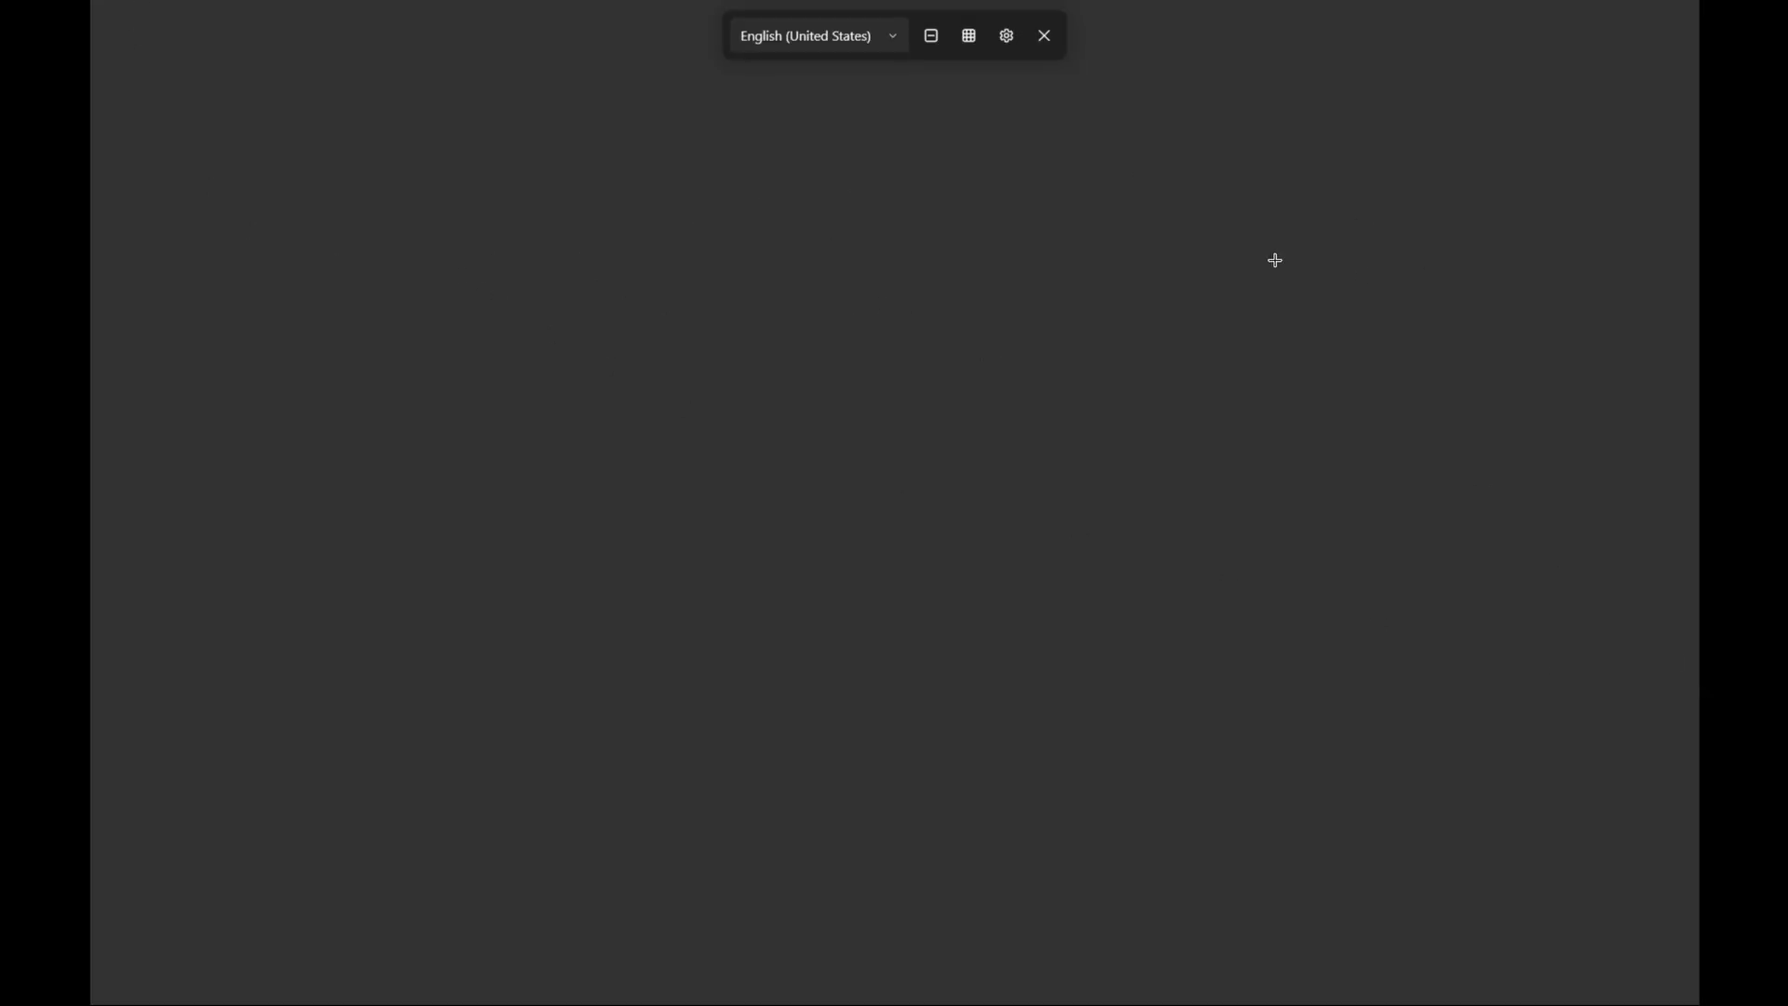
left_click(1044, 35)
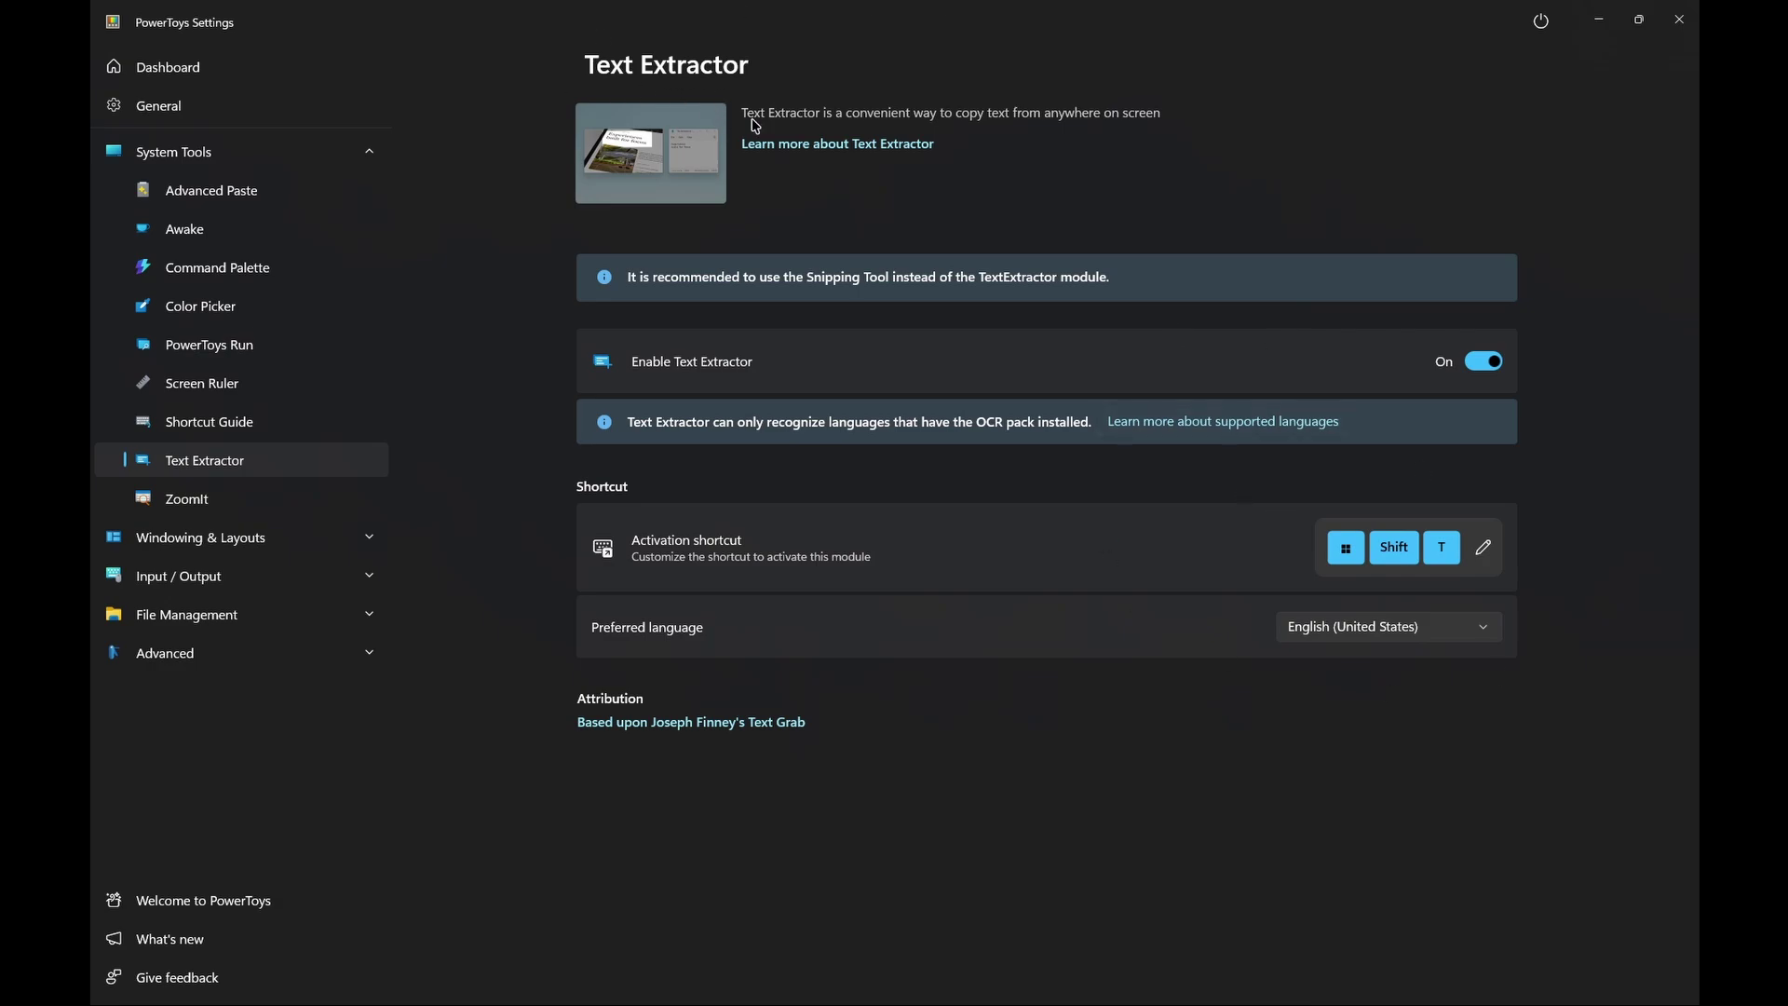
key("super+shift+s")
left_click_drag(556, 39, 1187, 234)
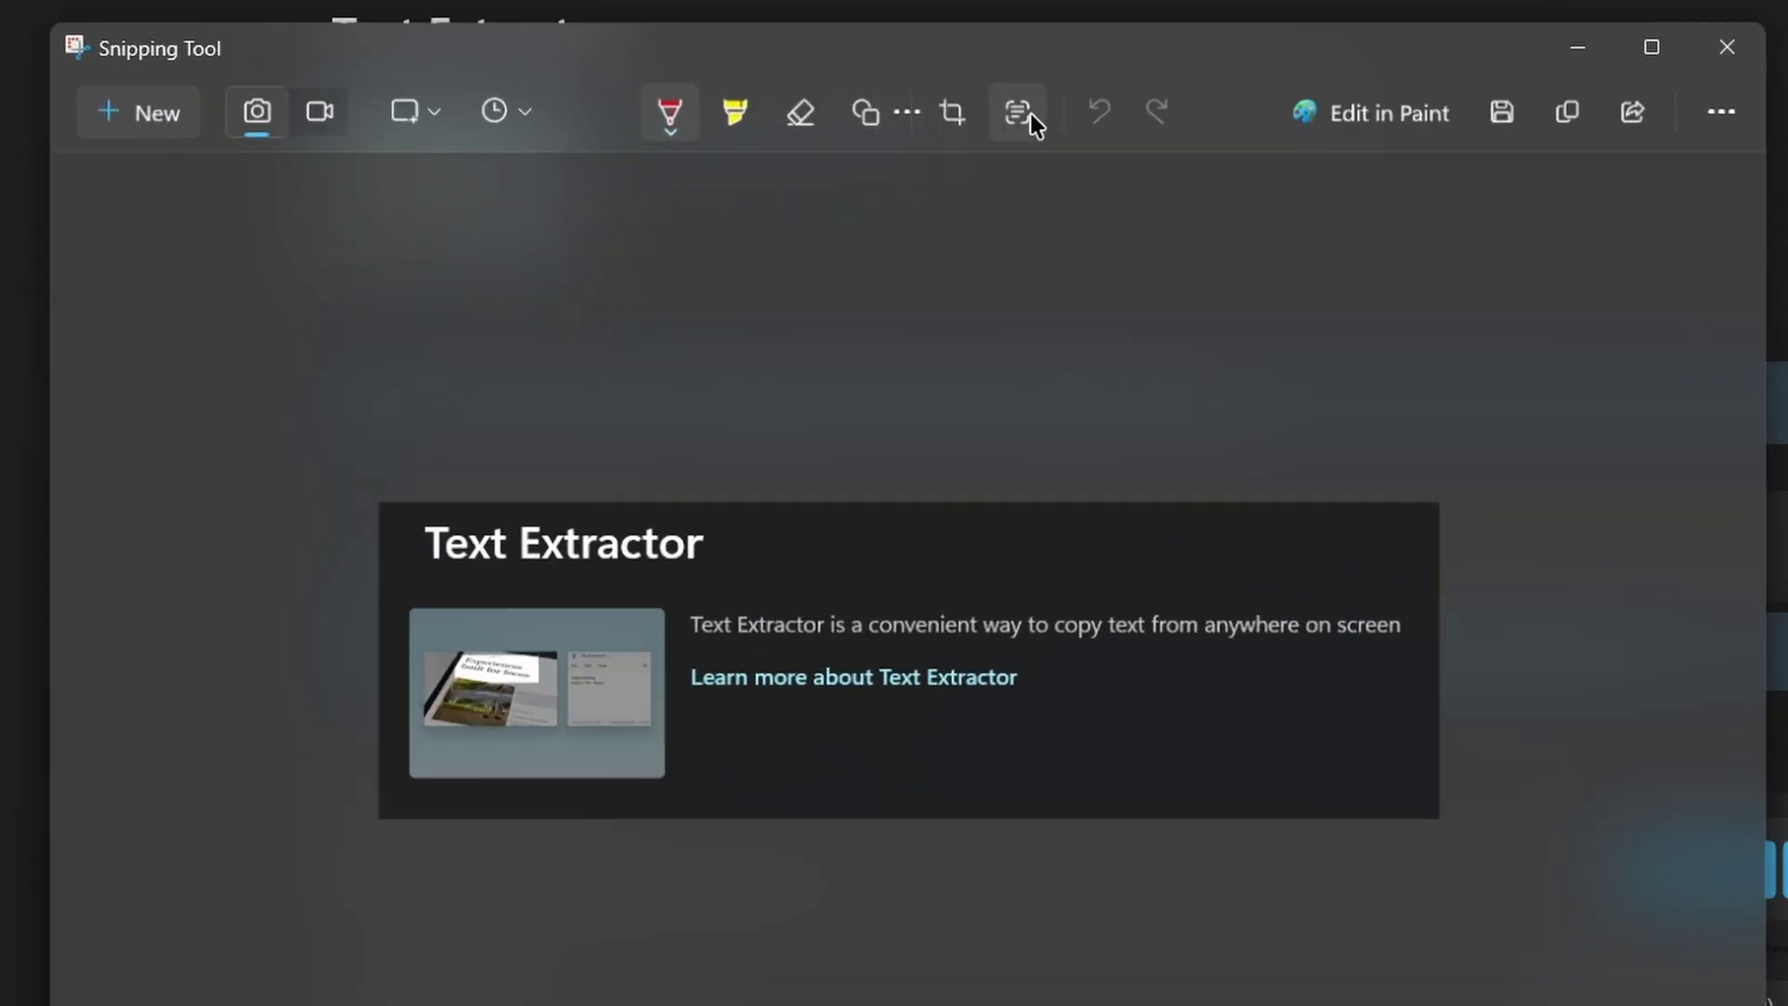
left_click(1038, 113)
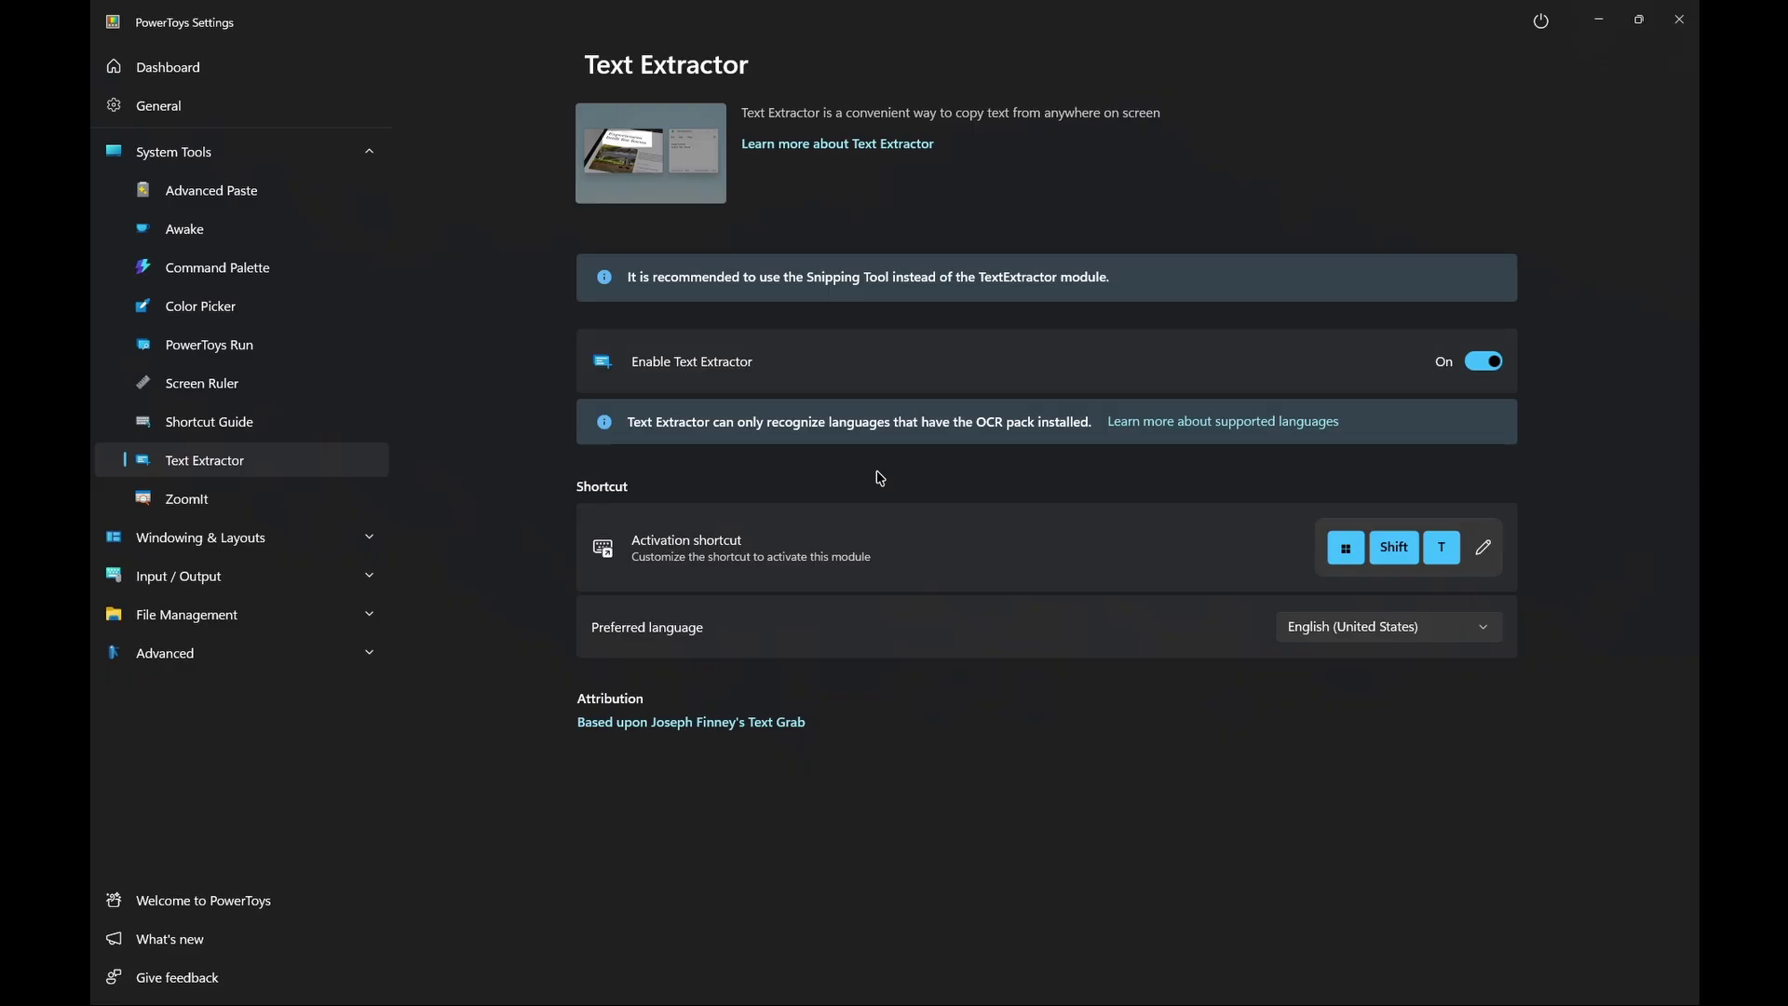
Step: Open the ZoomIt settings and try the screen zoom, leaving zoom mode again
left_click(232, 498)
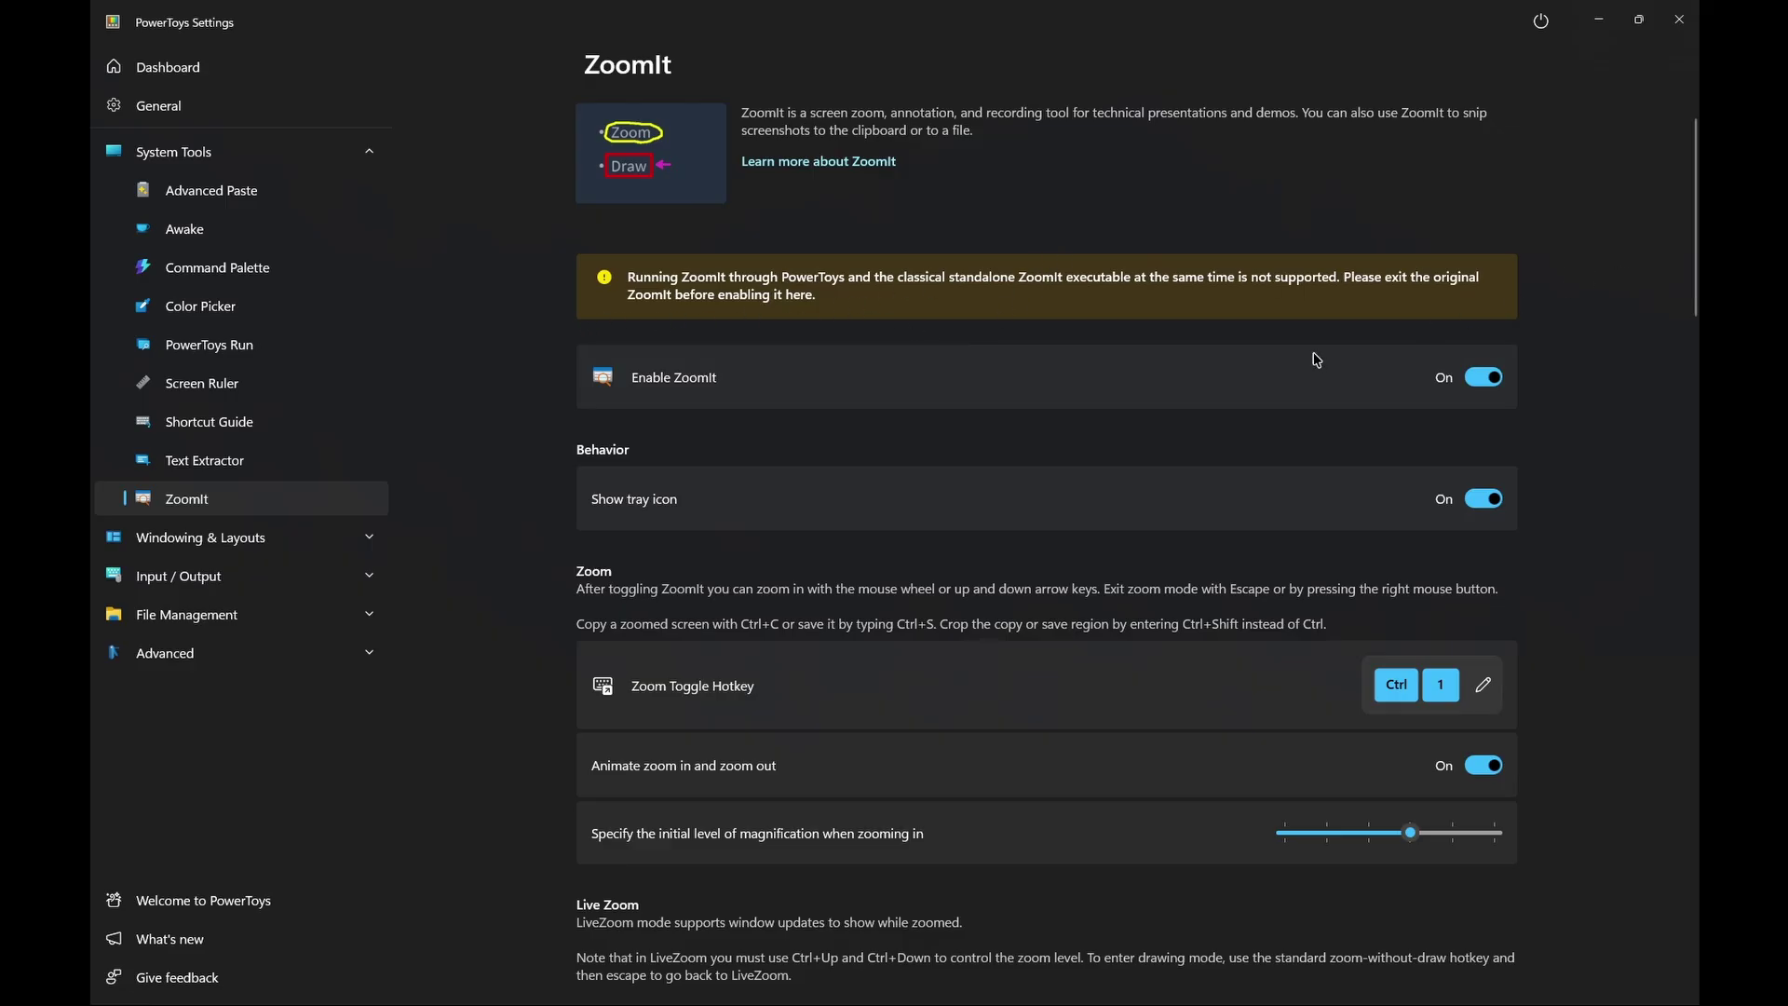
key("ctrl+1")
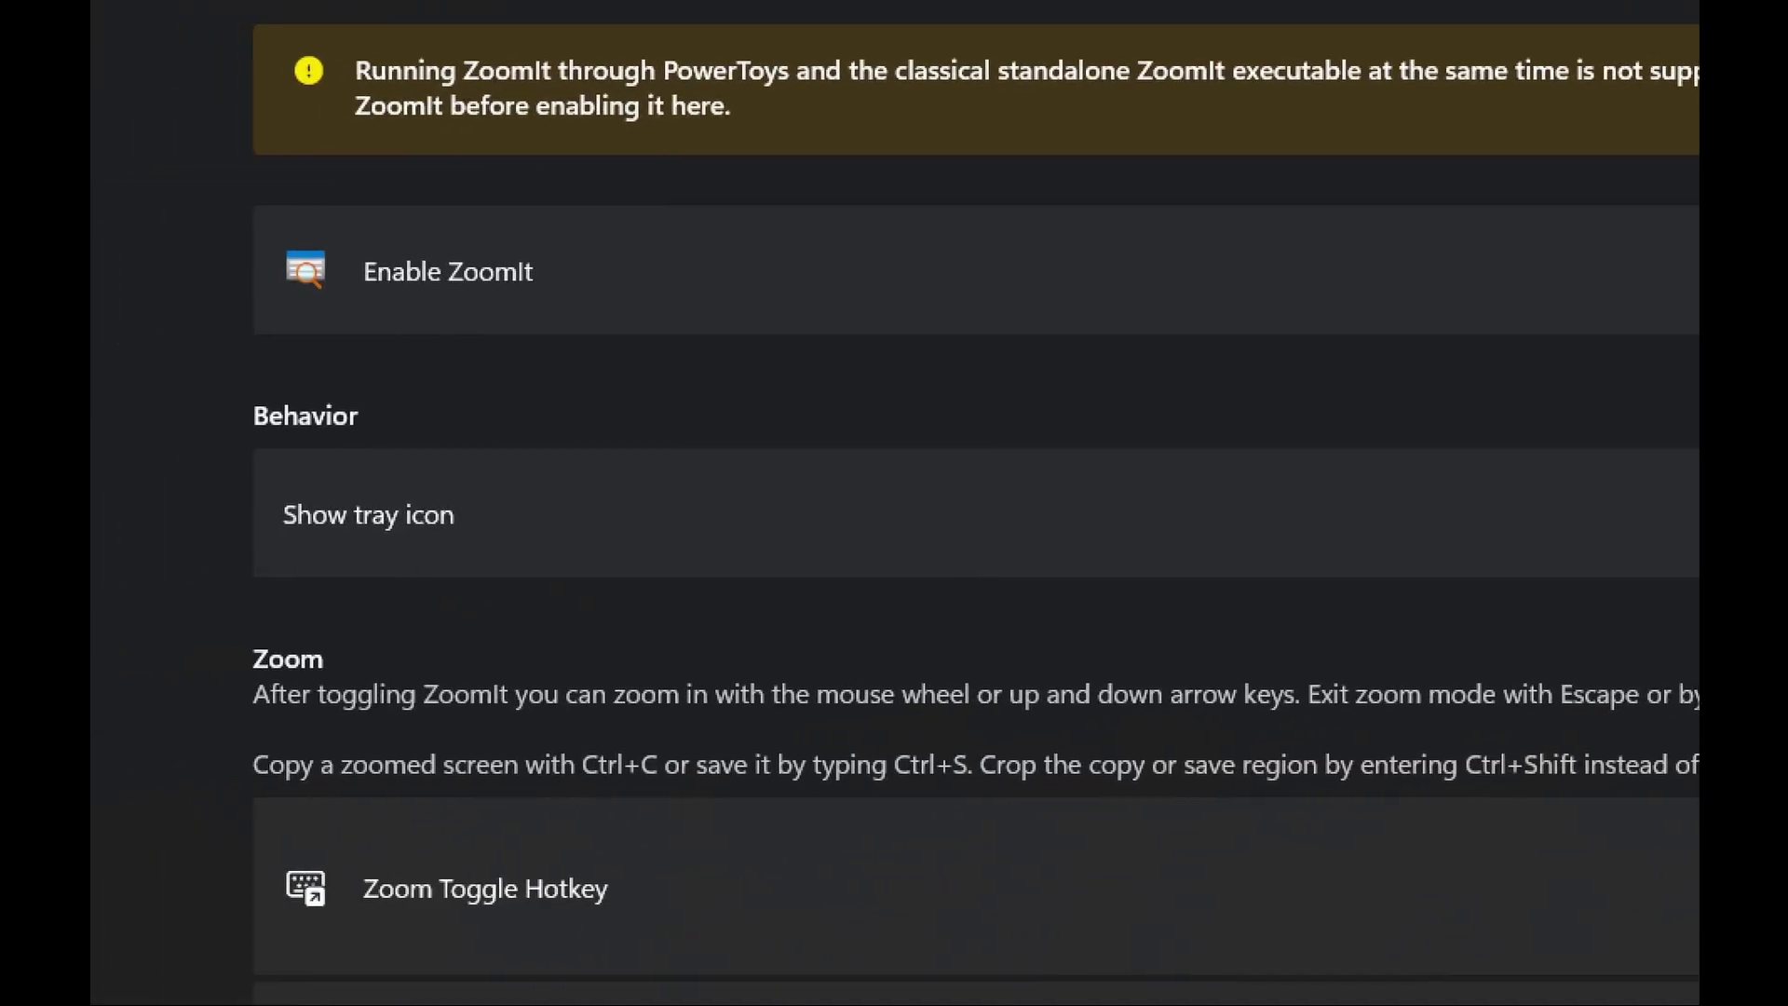
key("Escape")
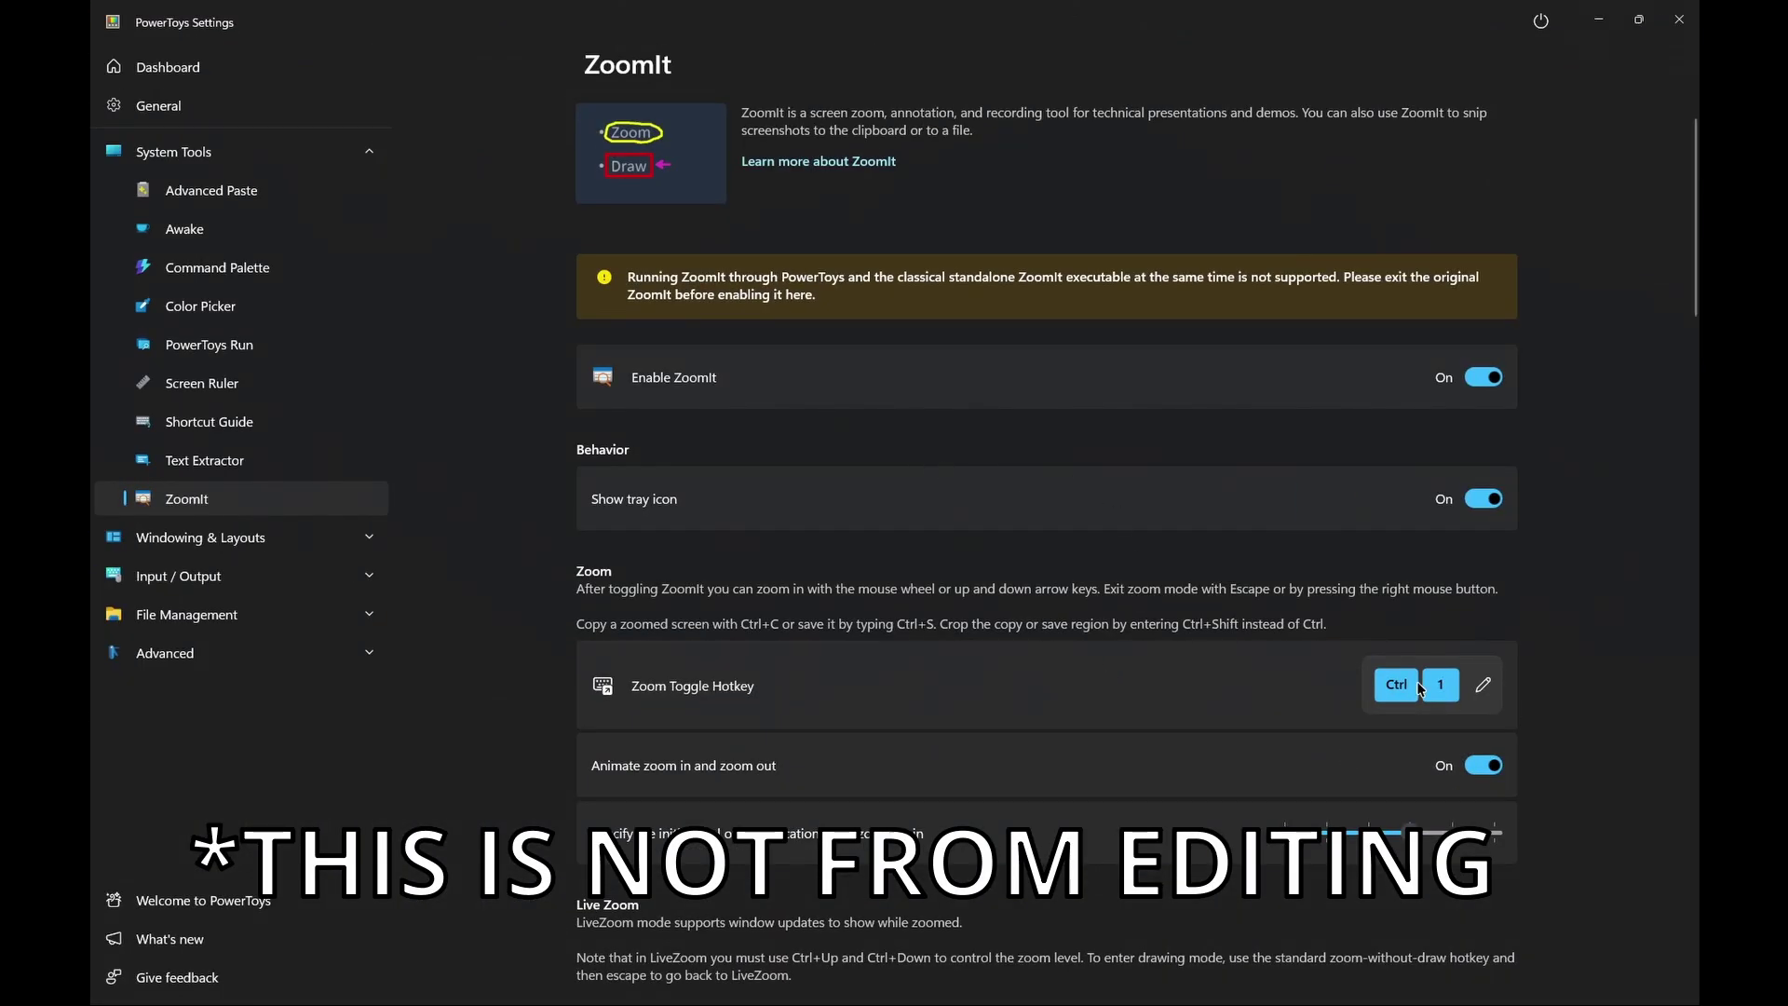
Step: Review ZoomIt's Live Zoom section and toggle live zoom on and off
scroll(1304, 503, "down", 2)
scroll(1210, 512, "down", 4)
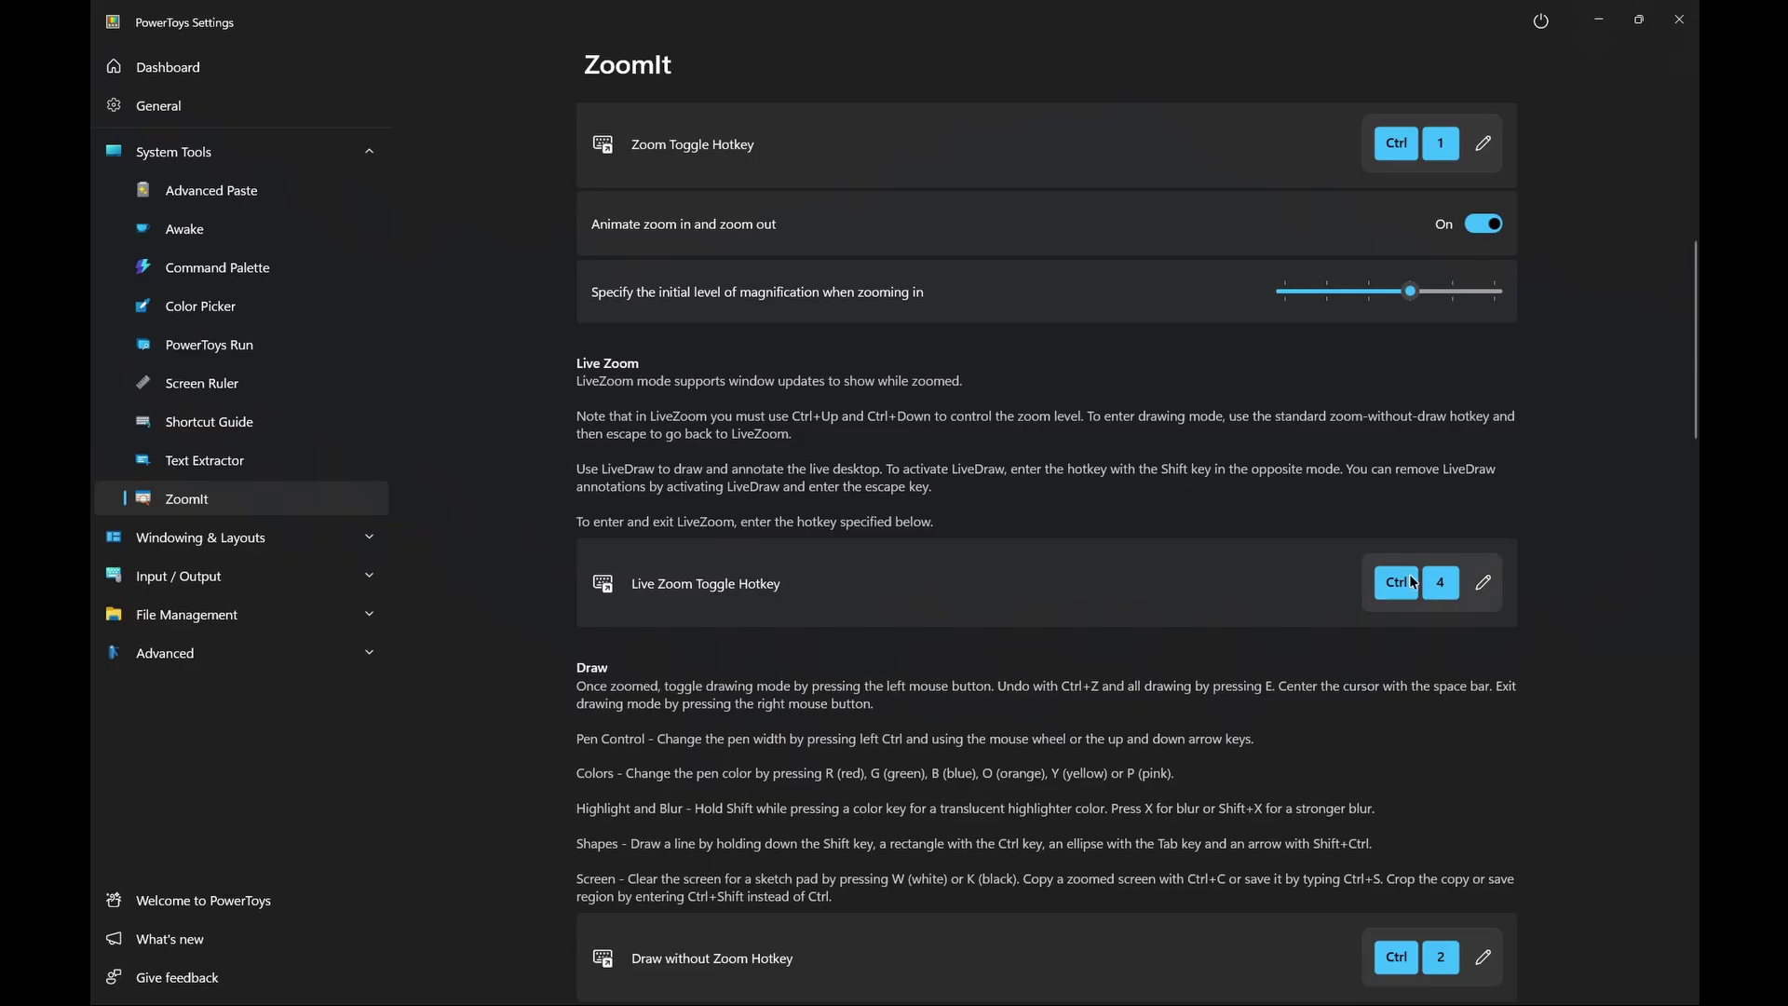
key("ctrl+4")
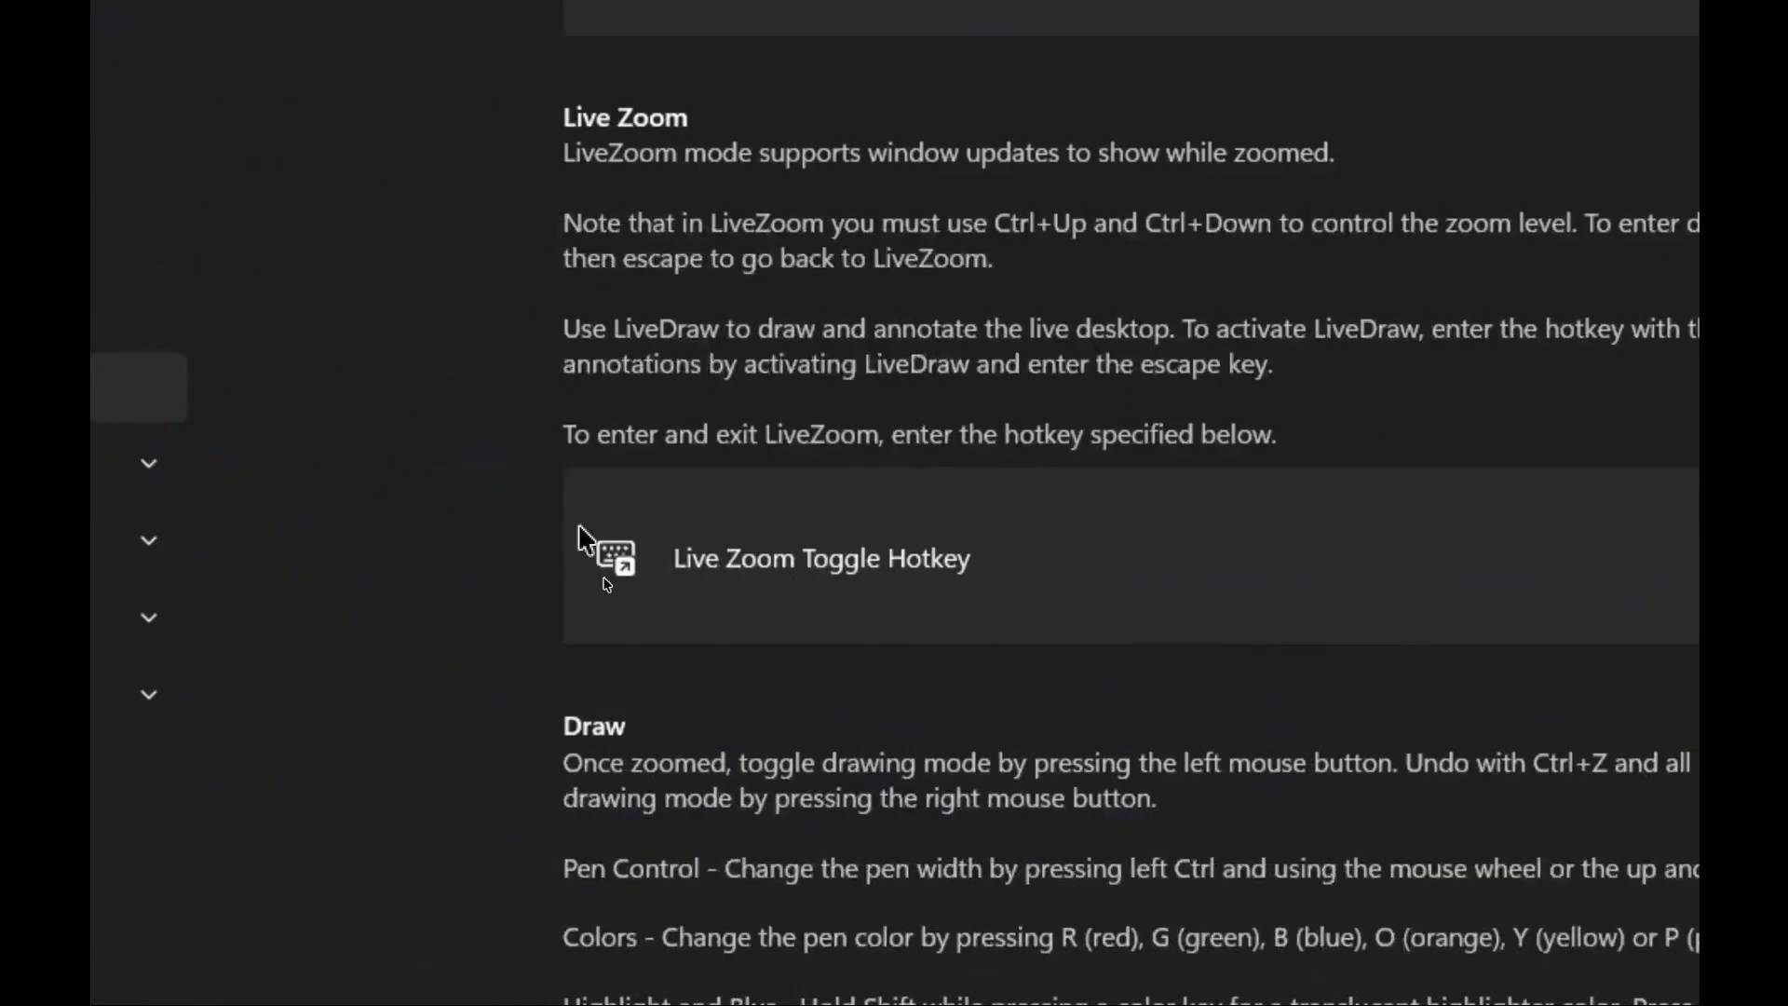
key("ctrl+4")
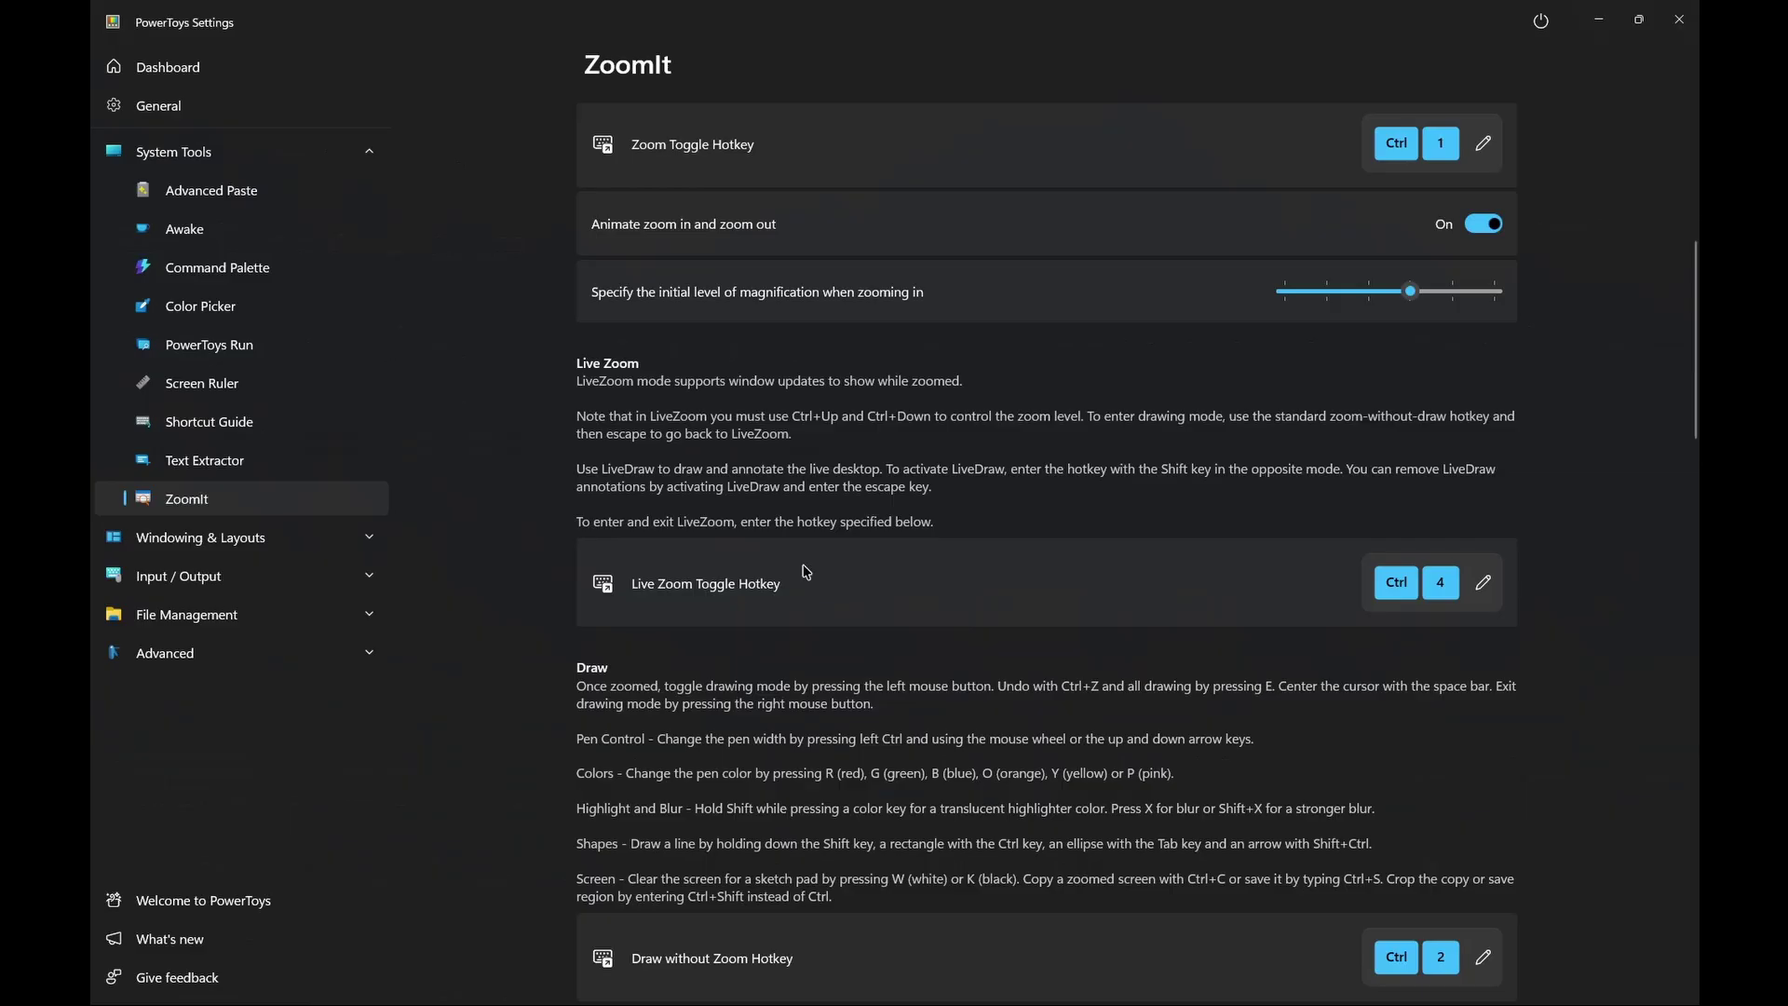
Step: Circle the Highlight and Blur paragraph, and the Shapes and Screen paragraphs, in red with ZoomIt's drawing mode, clearing each drawing
scroll(899, 550, "down", 3)
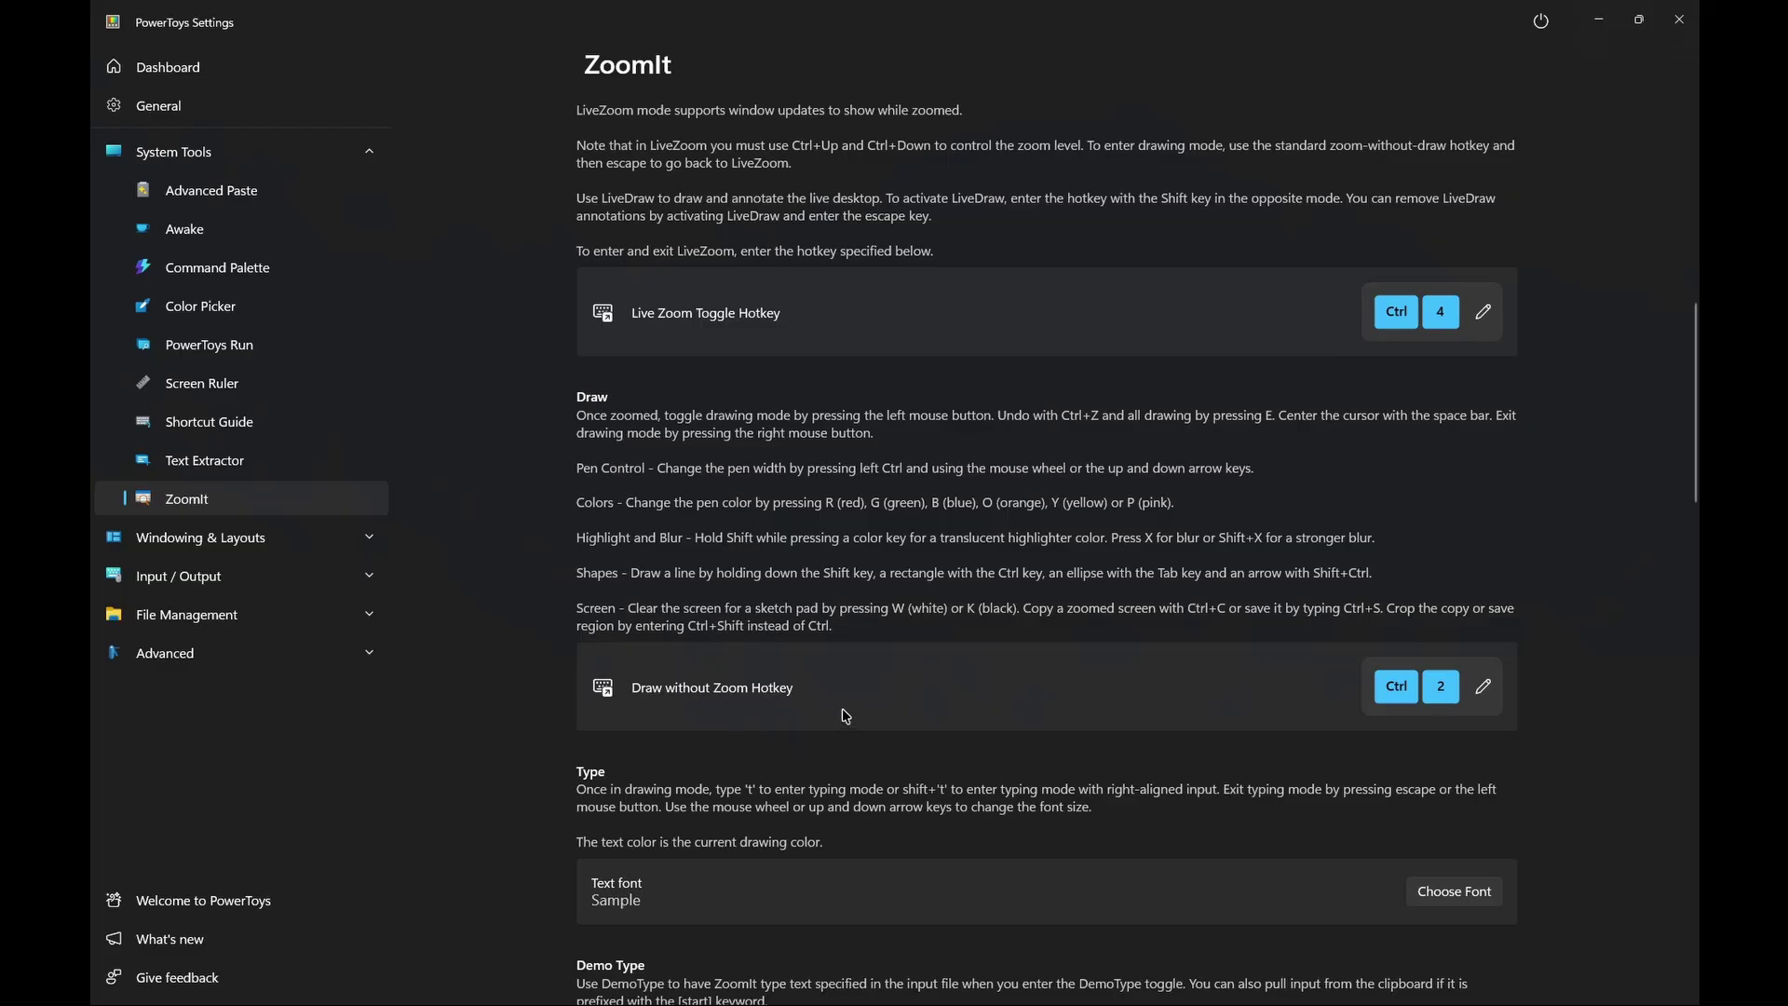
mouse_move(568, 521)
left_mouse_down()
mouse_move(1288, 510)
mouse_move(1294, 552)
mouse_move(695, 564)
mouse_move(651, 549)
left_mouse_up()
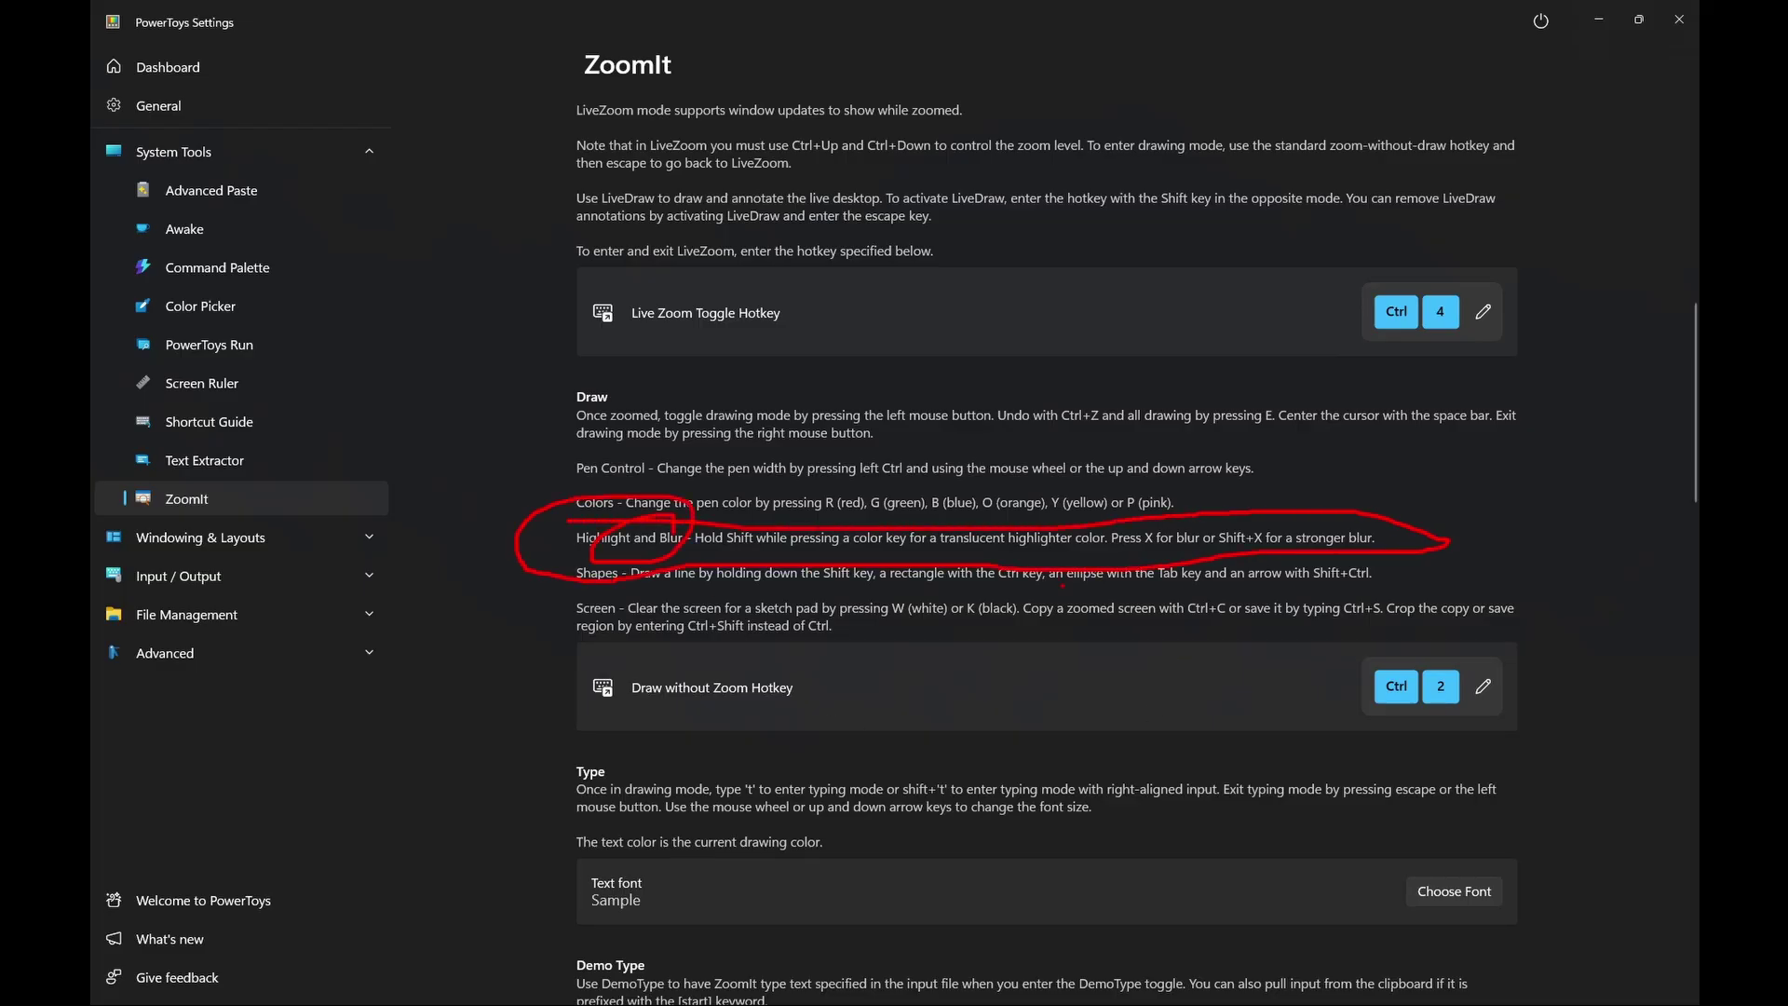
key("Escape")
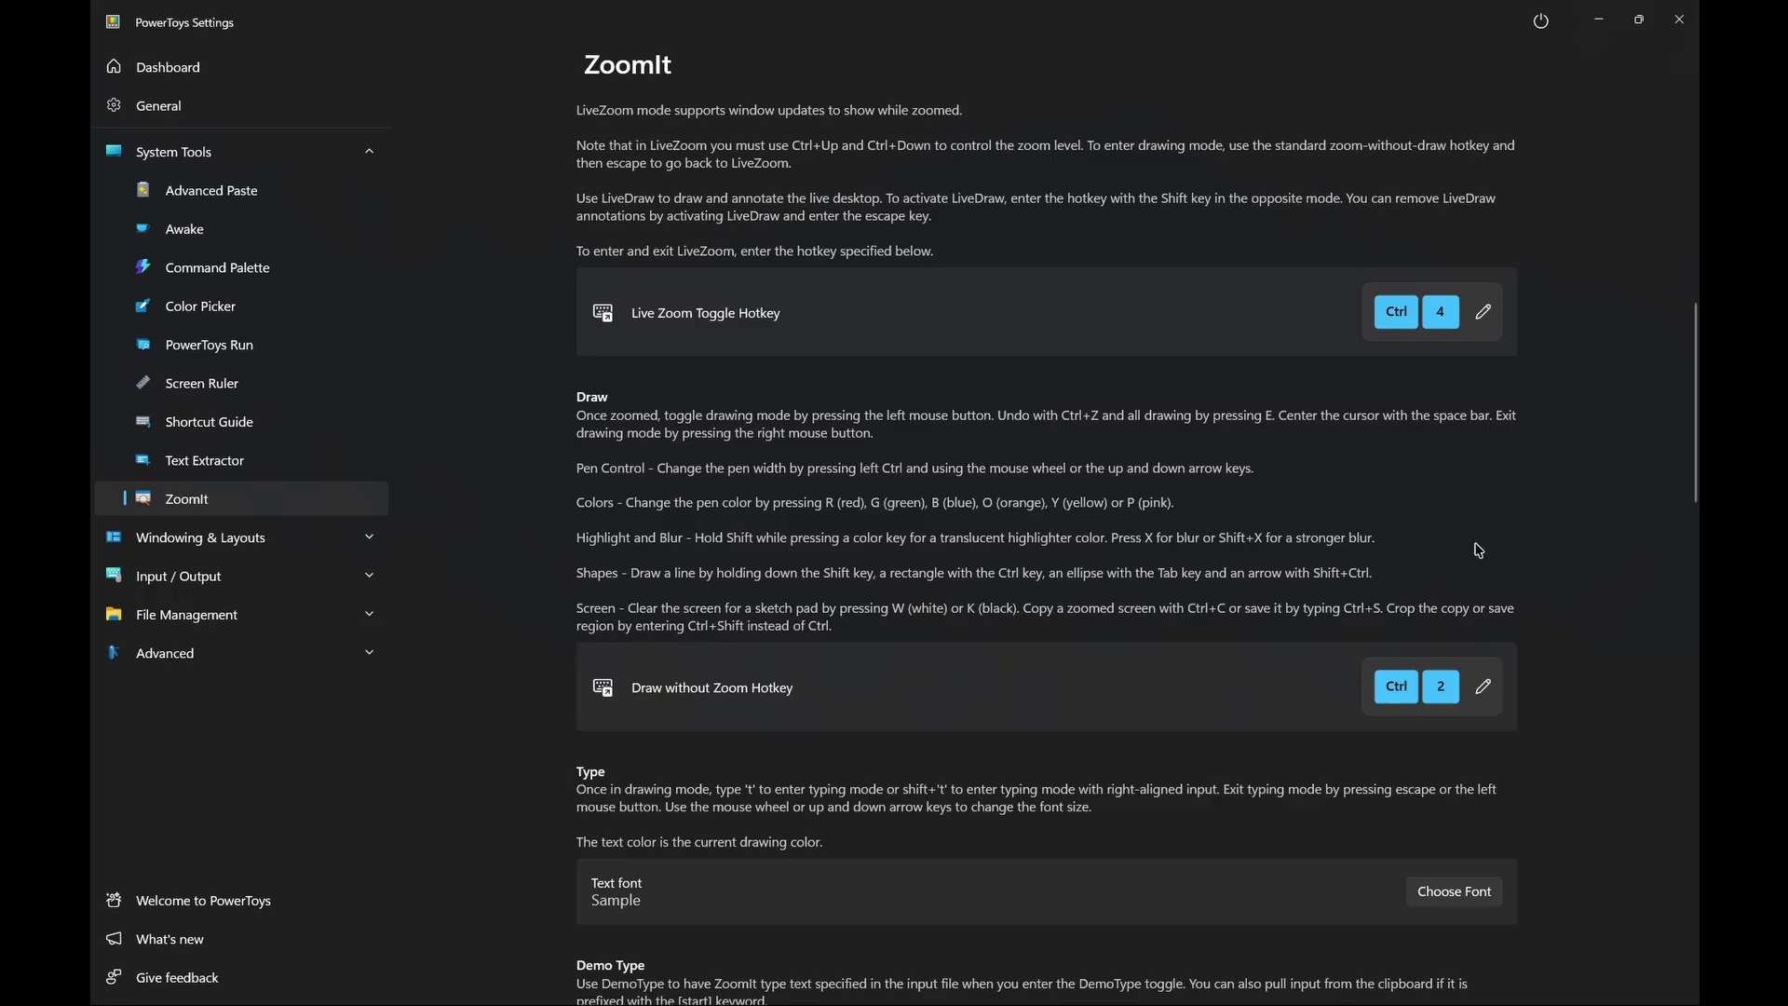
scroll(1479, 550, "down", 3)
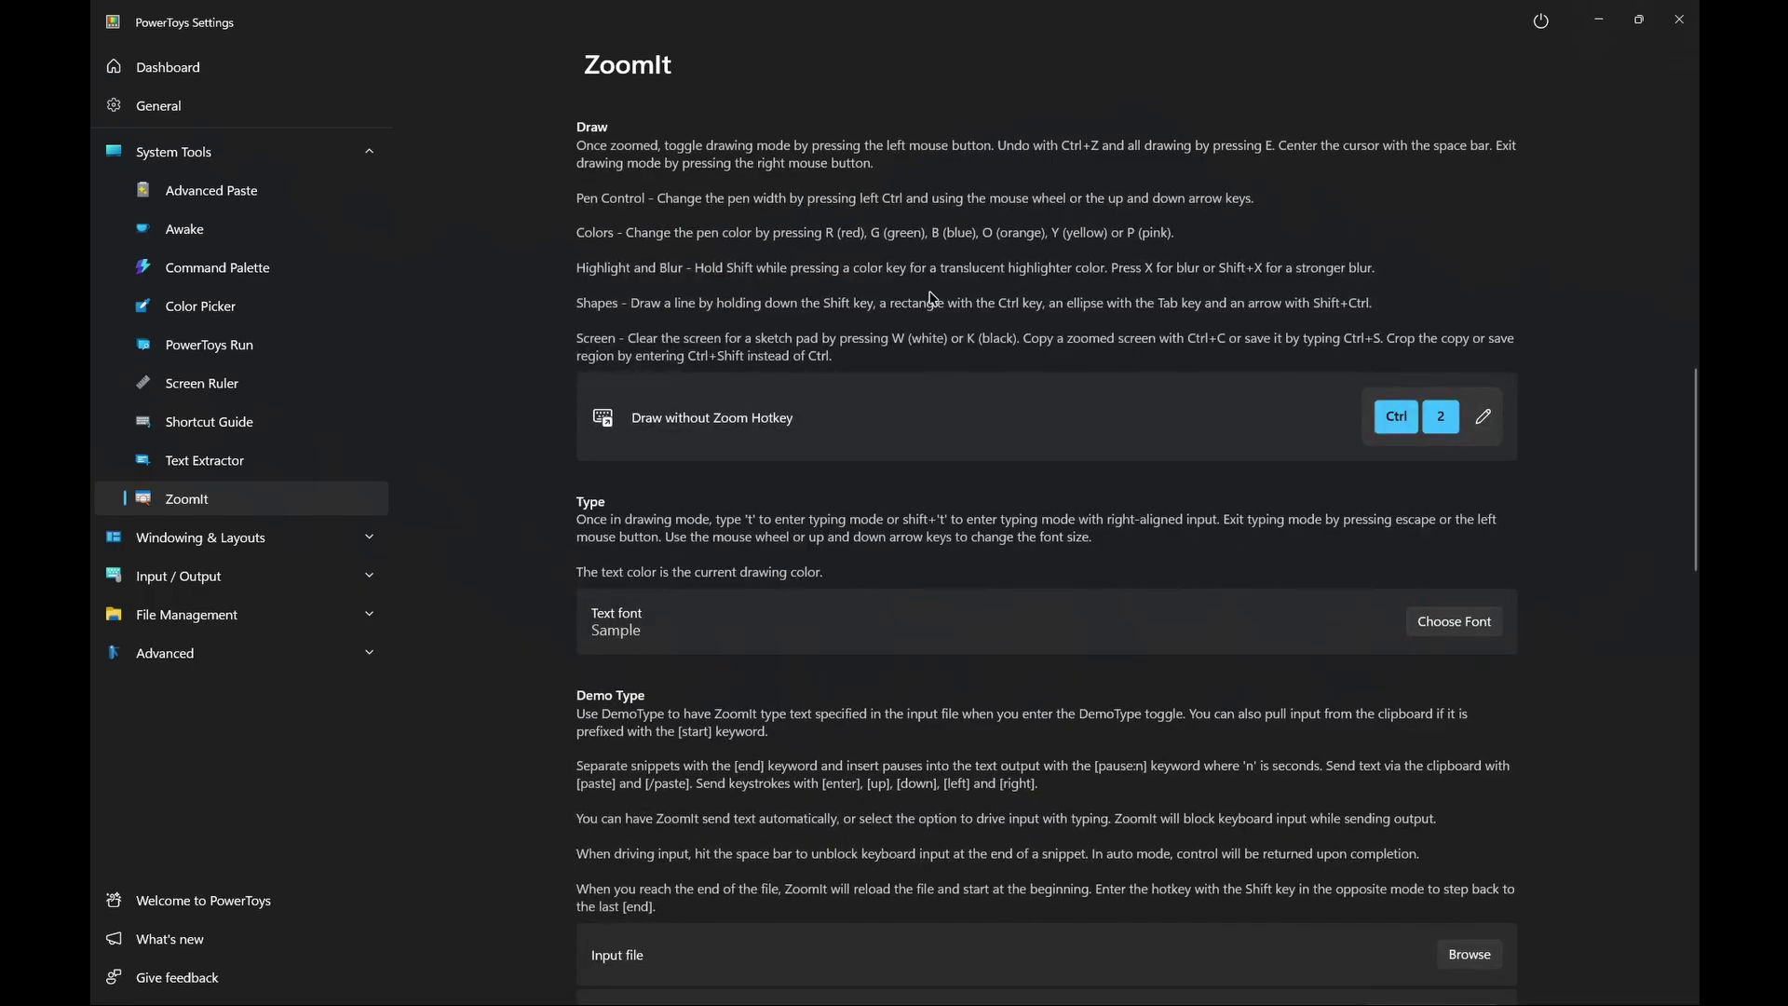
mouse_move(565, 270)
left_mouse_down()
mouse_move(1262, 366)
mouse_move(692, 373)
mouse_move(566, 272)
left_mouse_up()
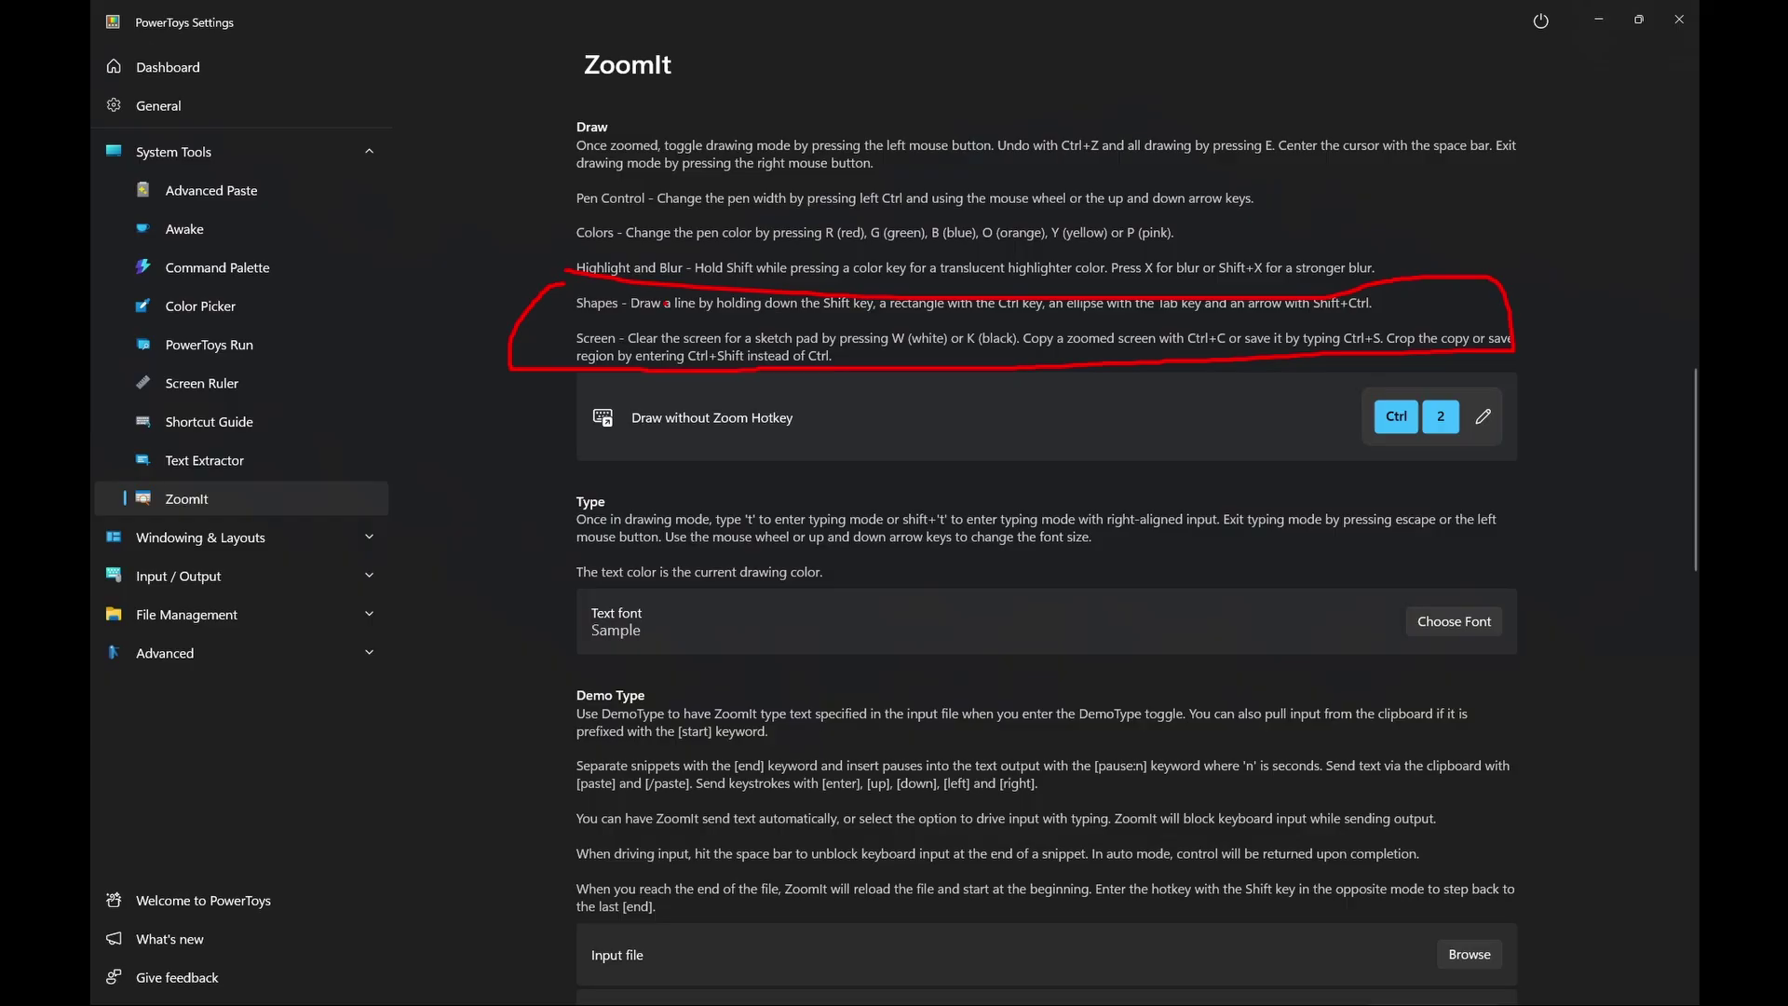
key("Escape")
Step: Open the Always On Top settings under Windowing & Layouts and launch Calculator through PowerToys Run
left_click(298, 547)
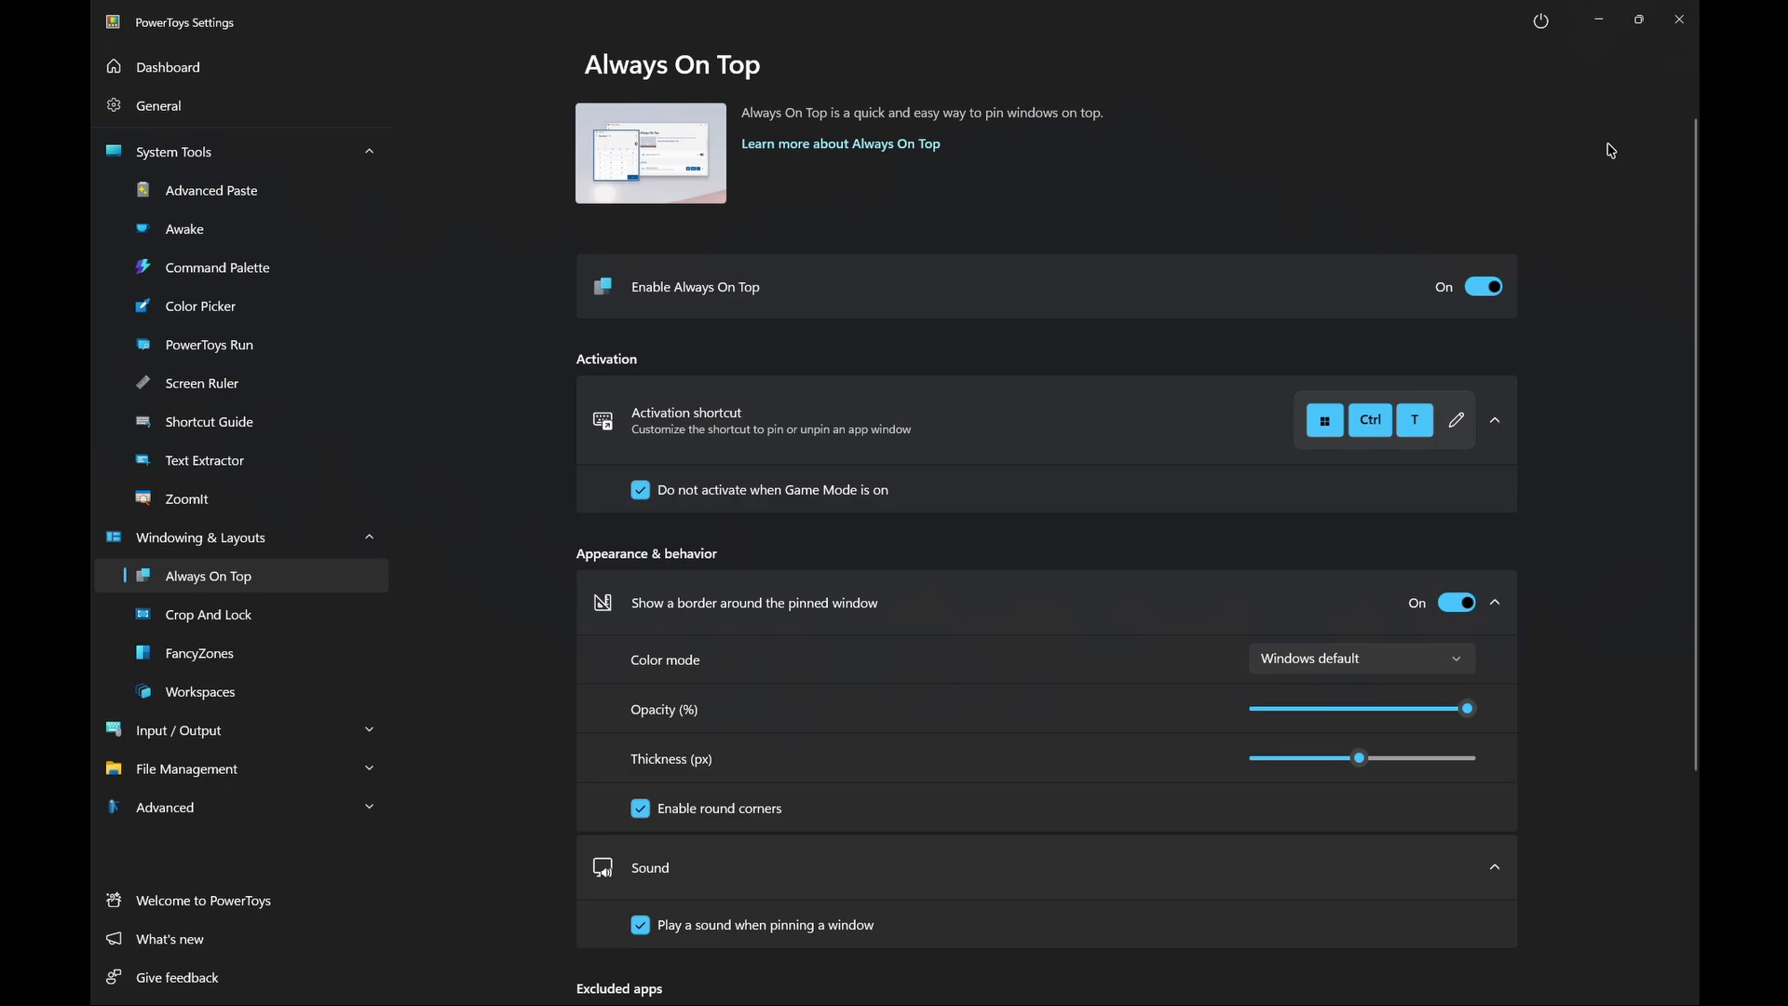
key("alt+space")
type("cal")
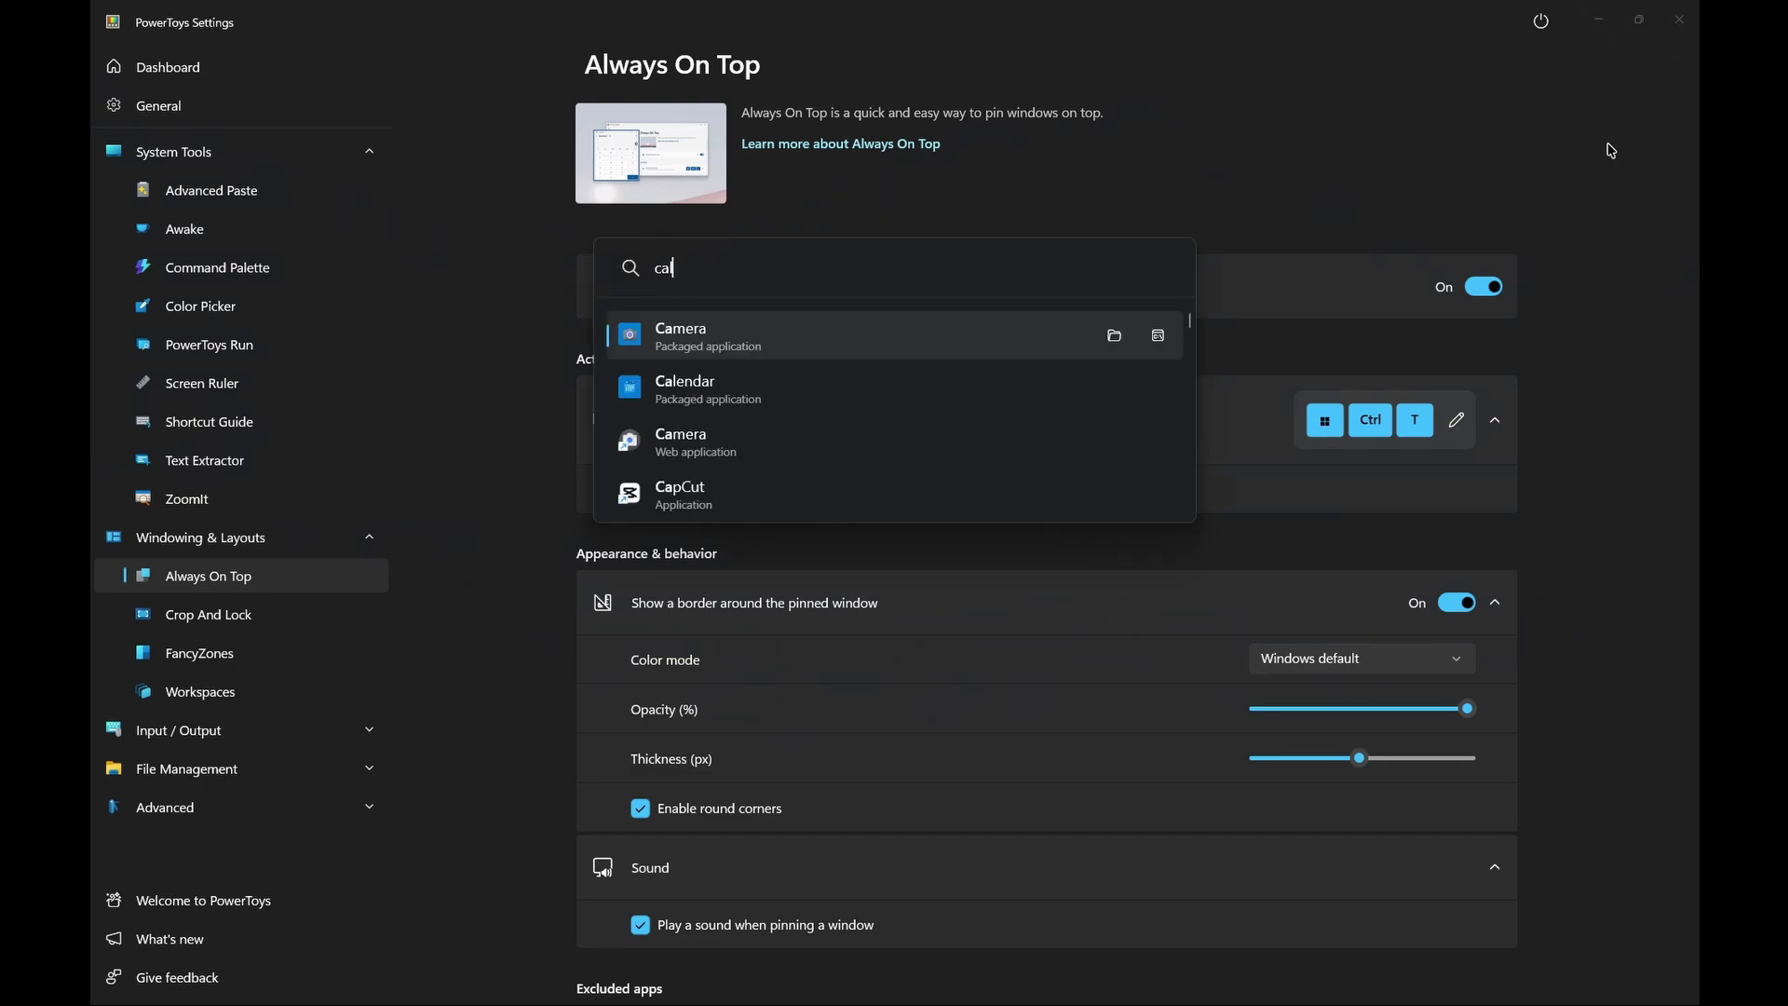
type("cula")
key("Down")
key("Return")
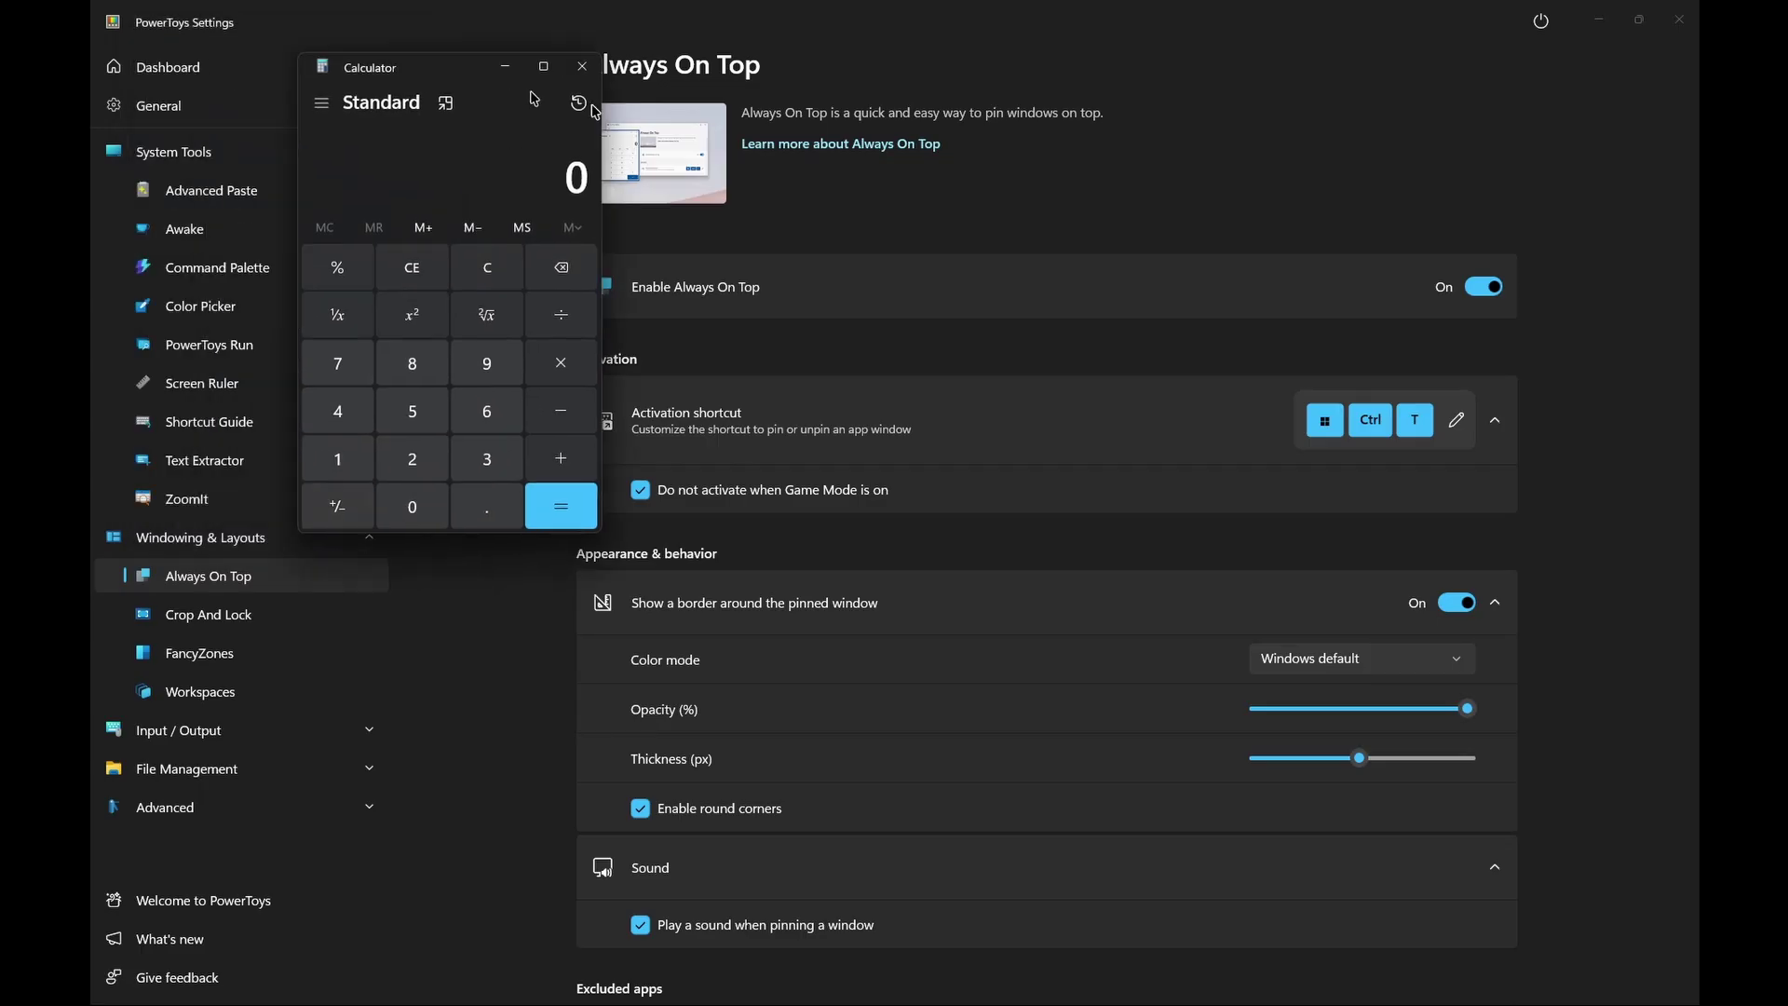
Step: Restore the PowerToys Settings window to a smaller size, bring Calculator in front of it and pin Calculator always on top
double_click(1376, 28)
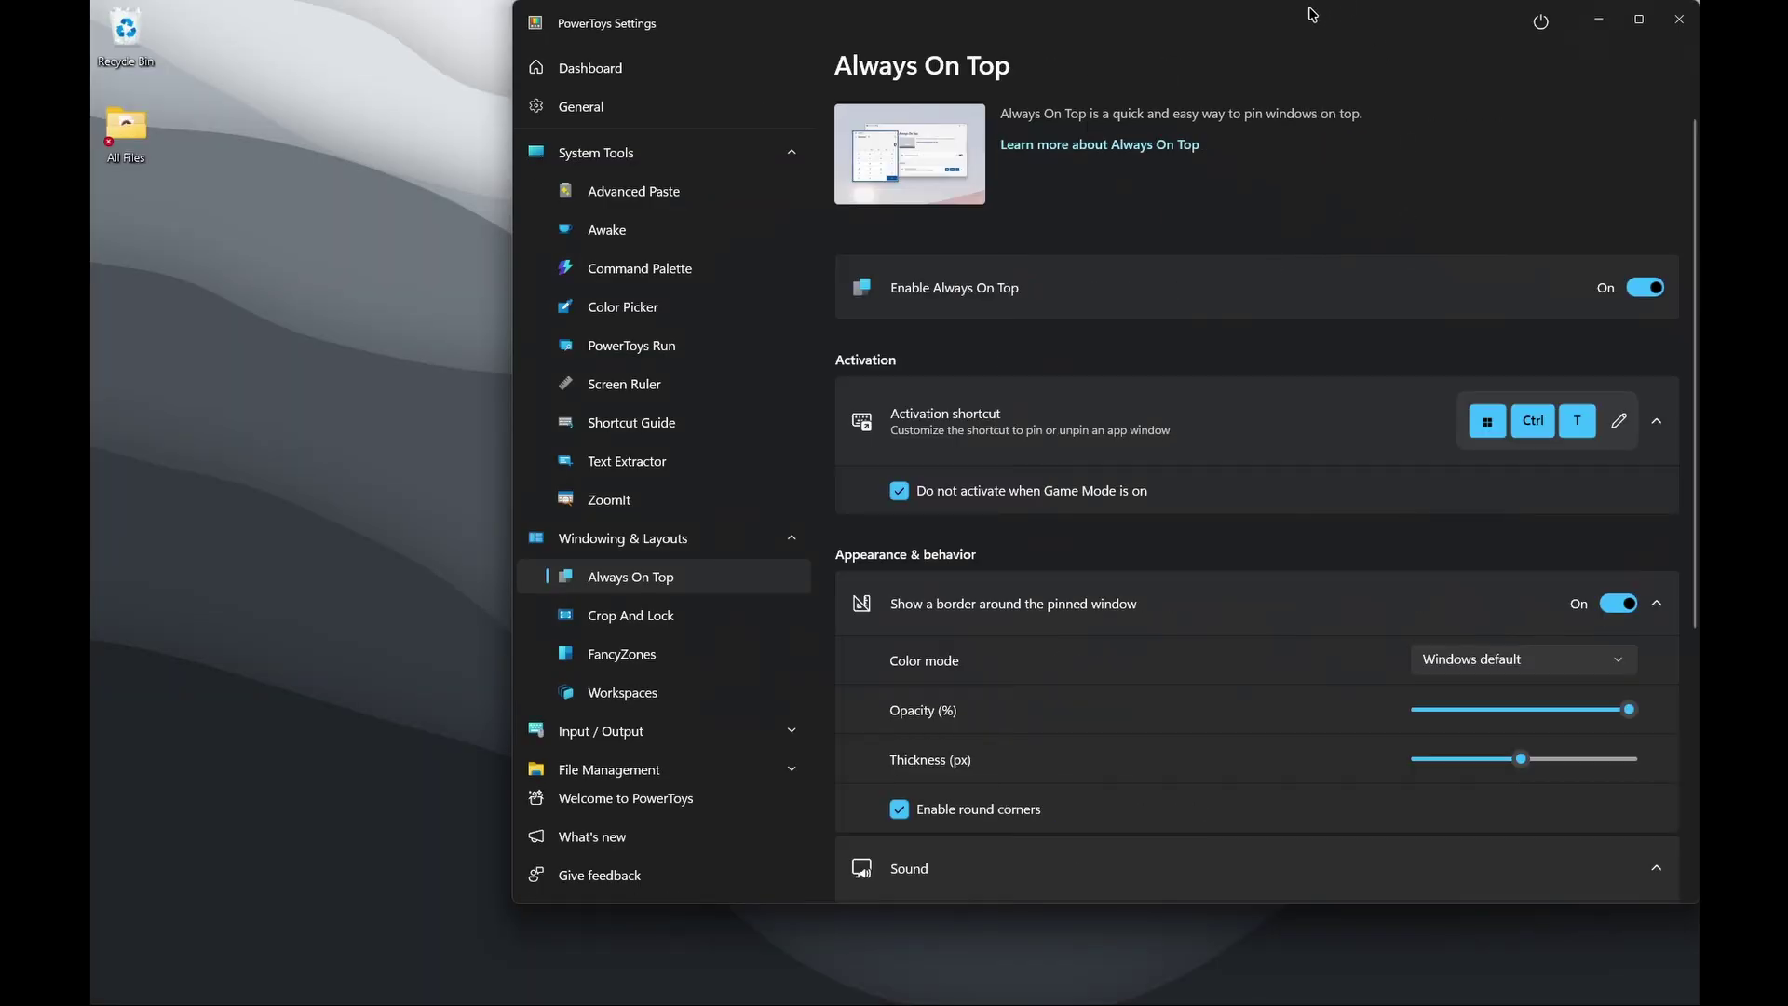
left_click_drag(1312, 14, 938, 40)
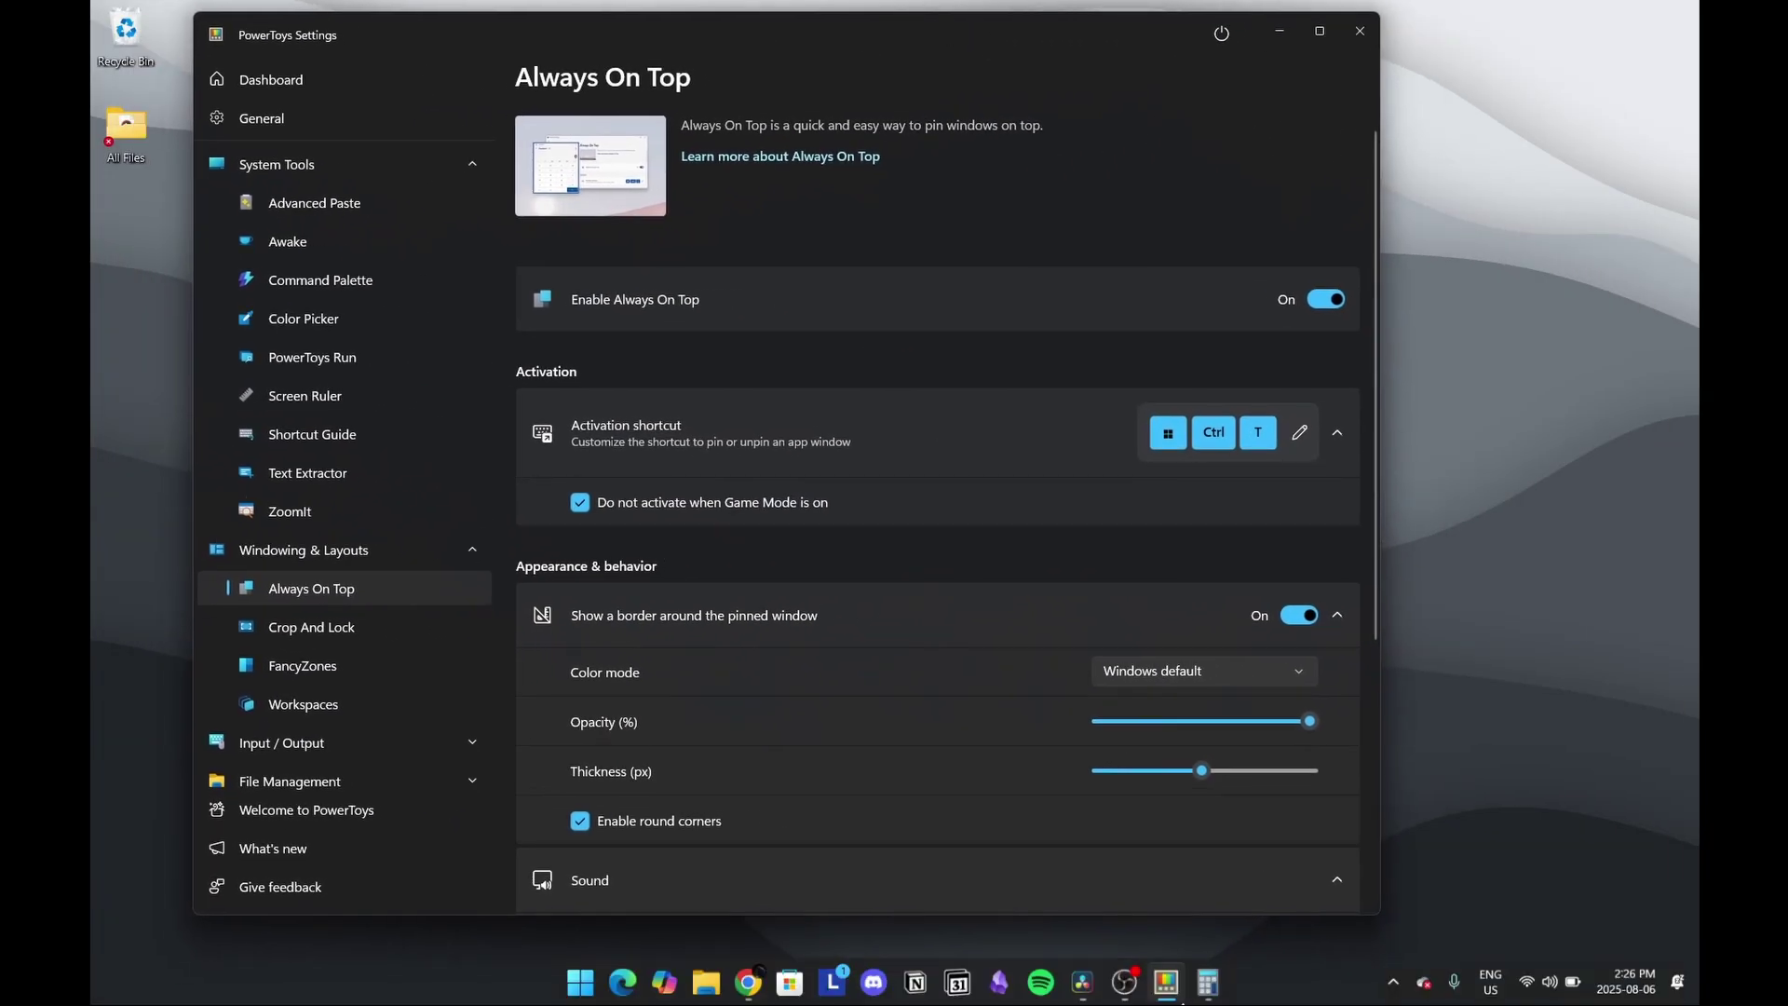
left_click(1208, 981)
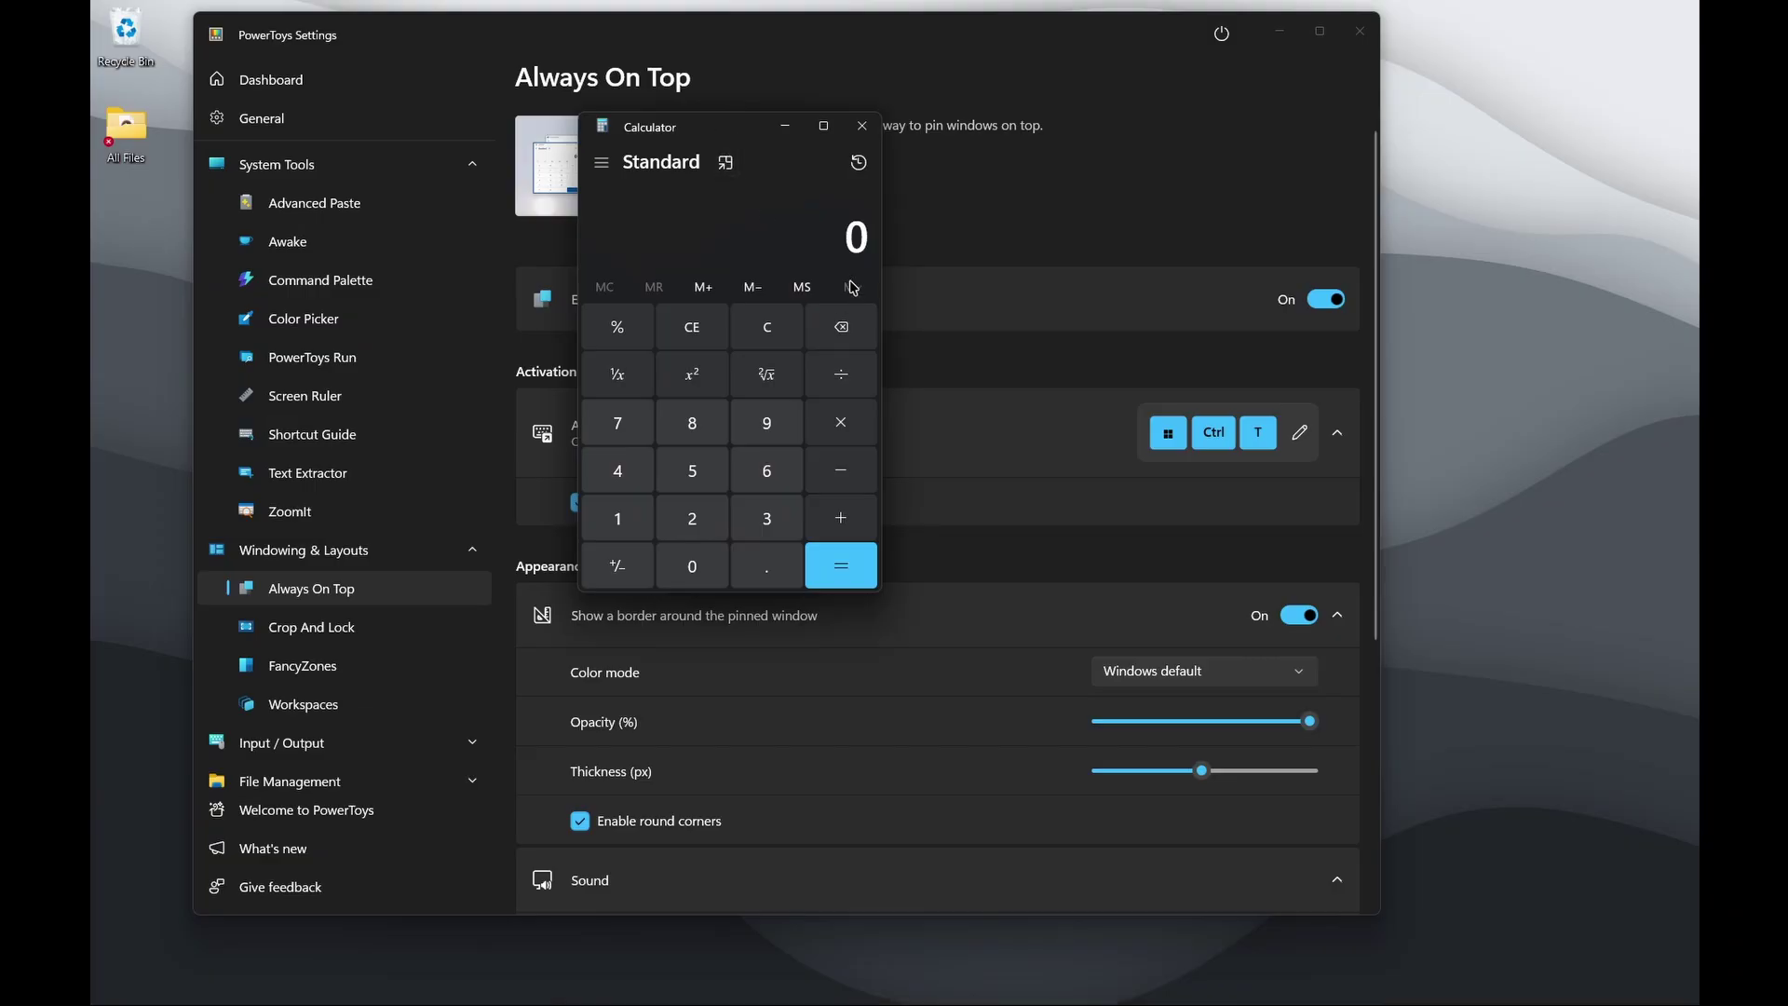
key("super+ctrl+t")
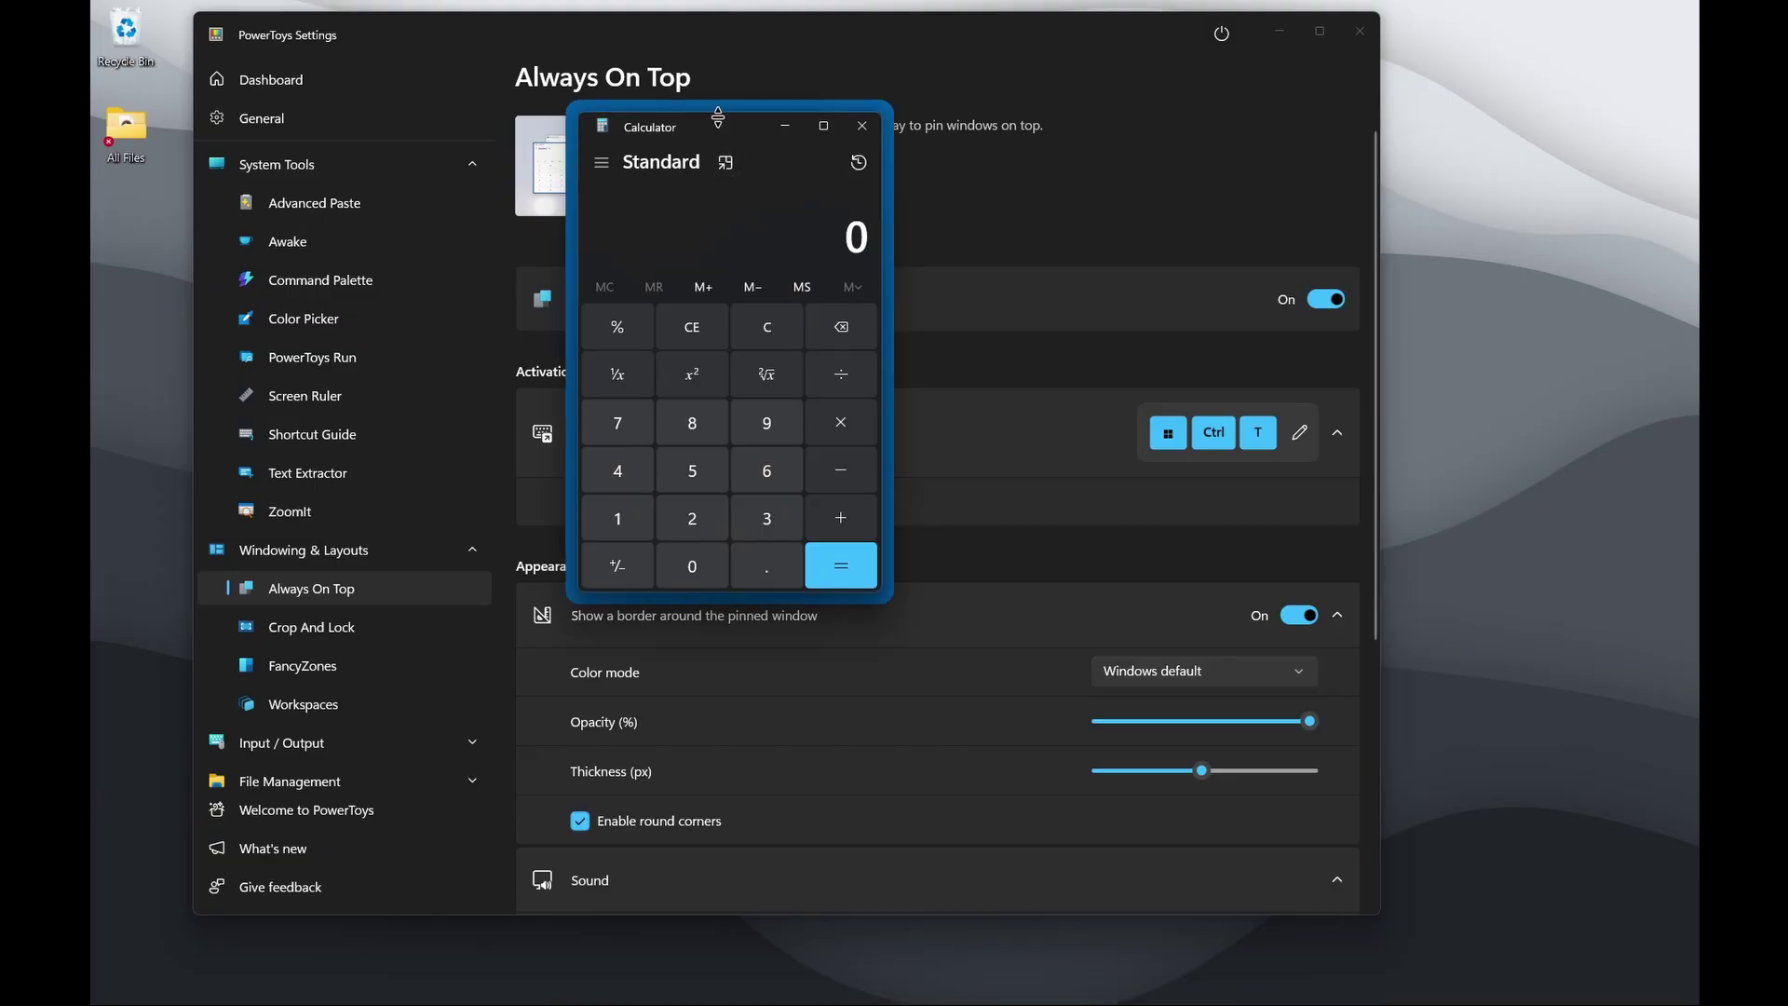
Step: Move the pinned Calculator and the PowerToys Settings window behind it, unpin Calculator and maximize PowerToys Settings
left_click_drag(705, 127, 717, 122)
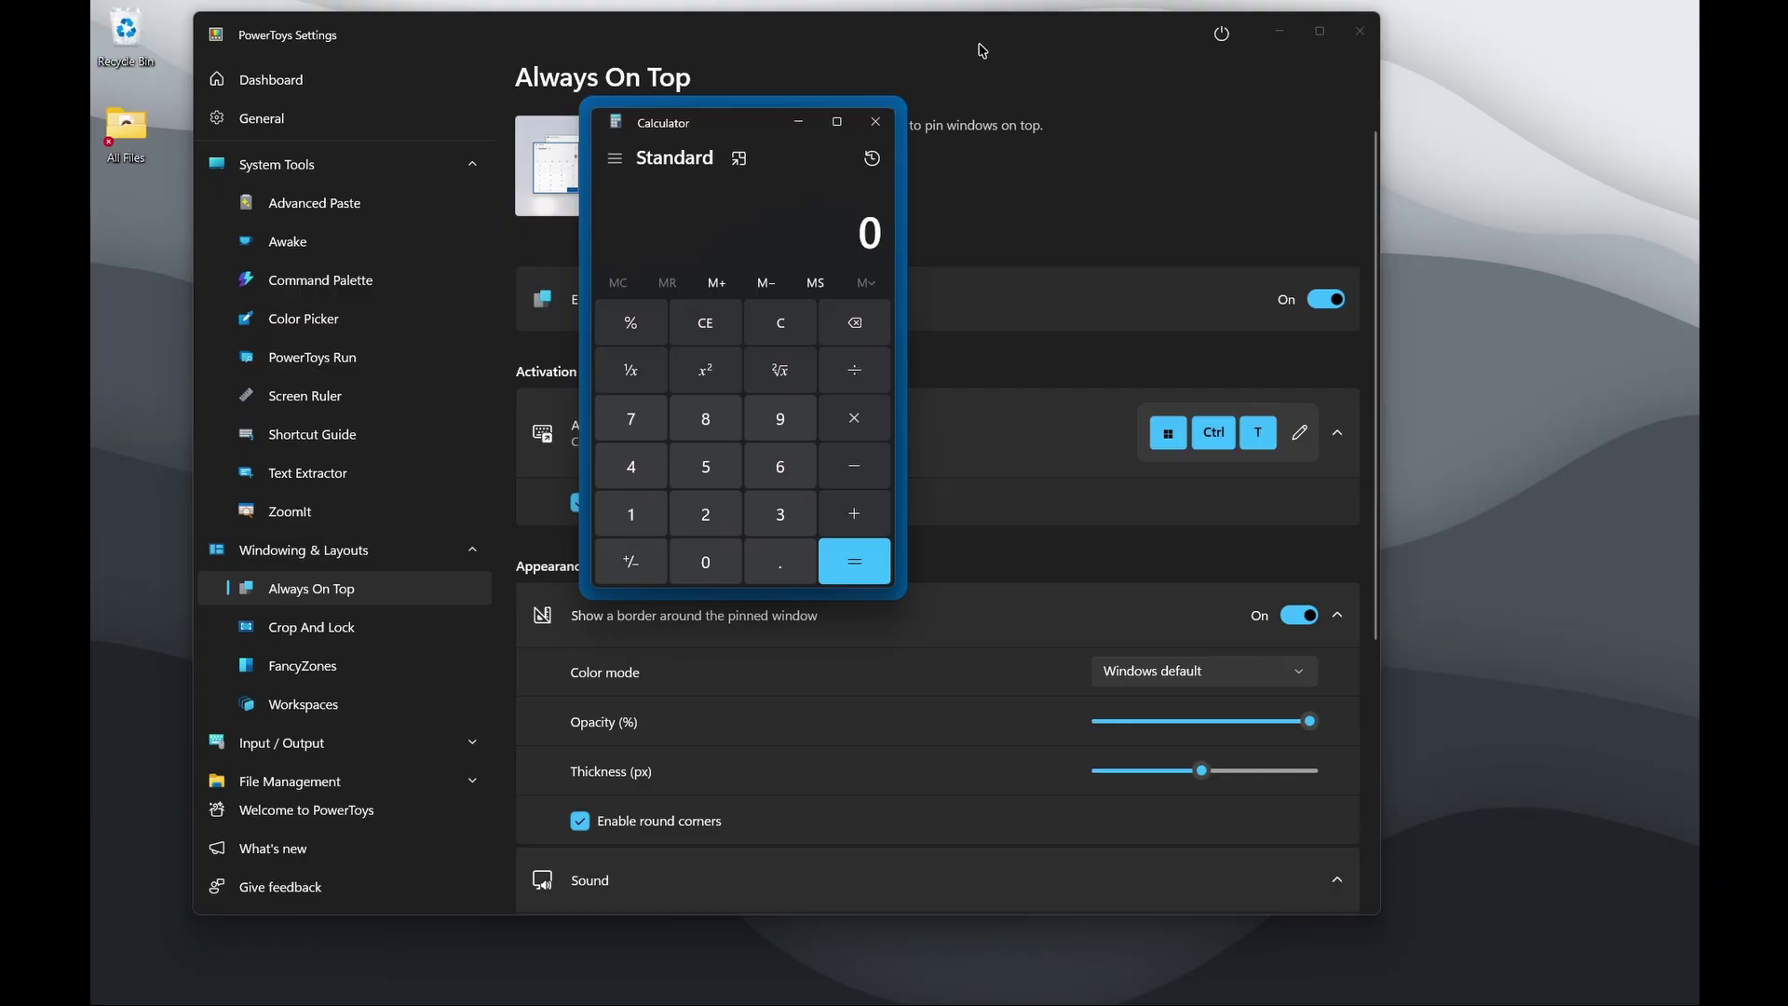
left_click_drag(981, 51, 989, 88)
left_click(741, 130)
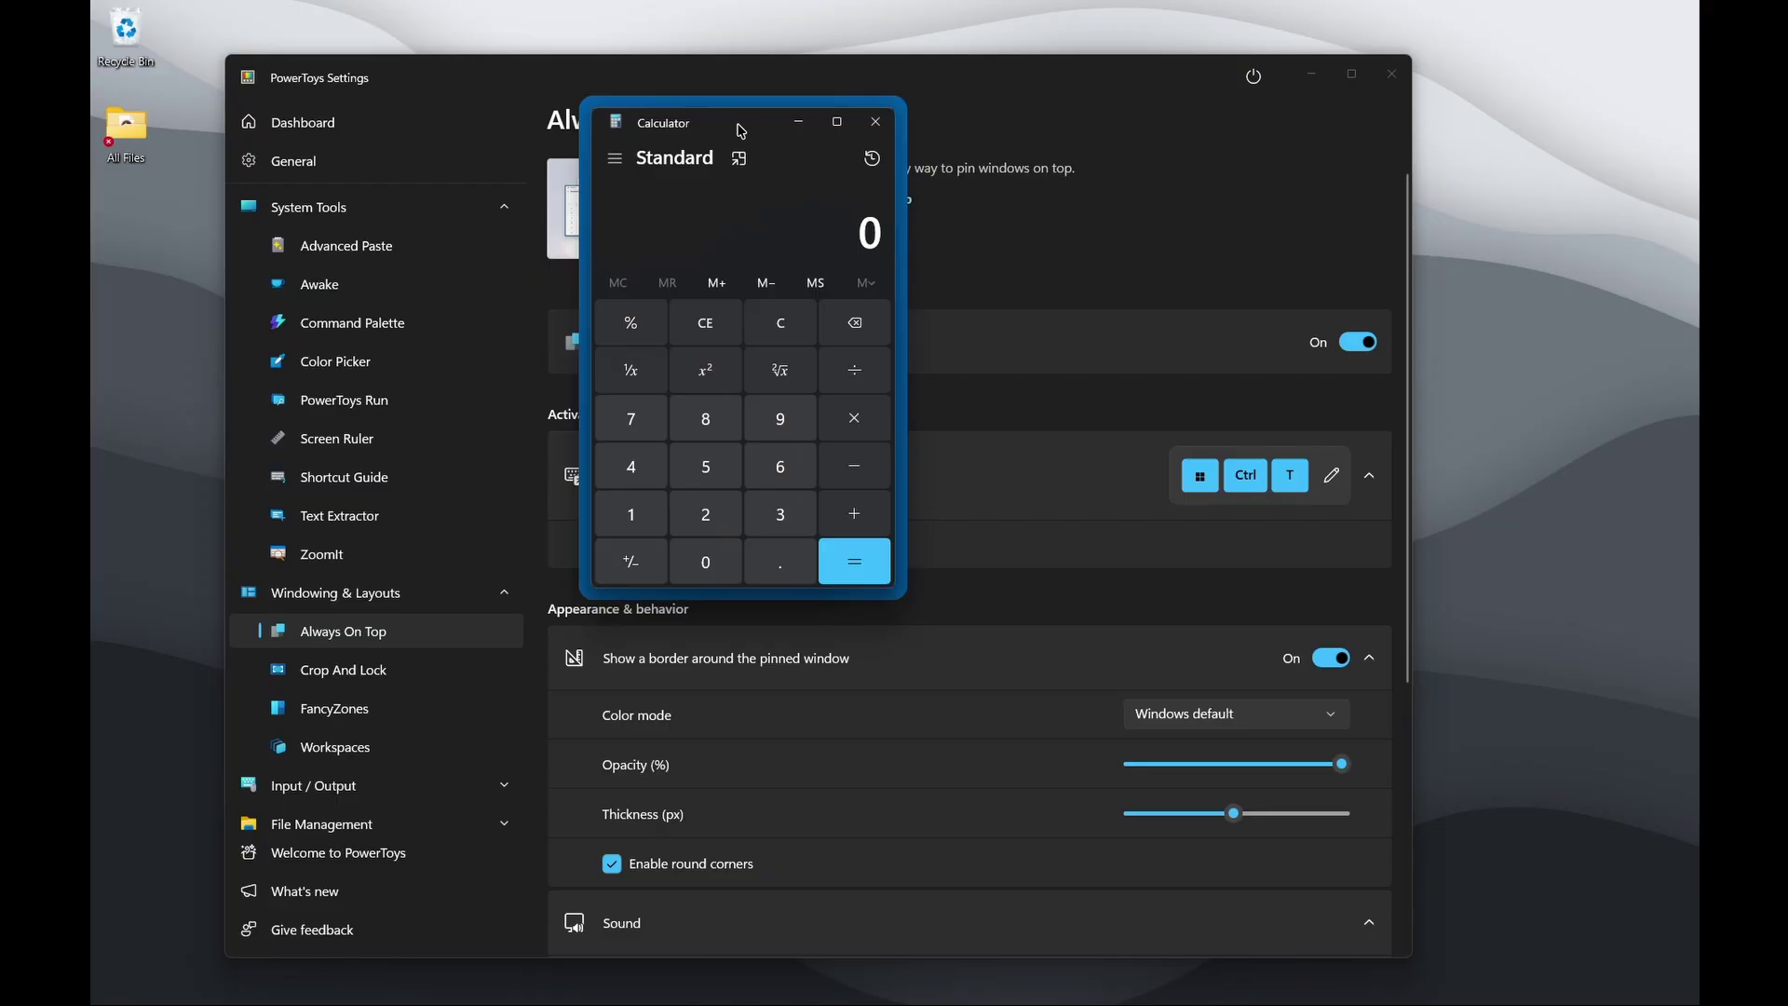
key("super+ctrl+t")
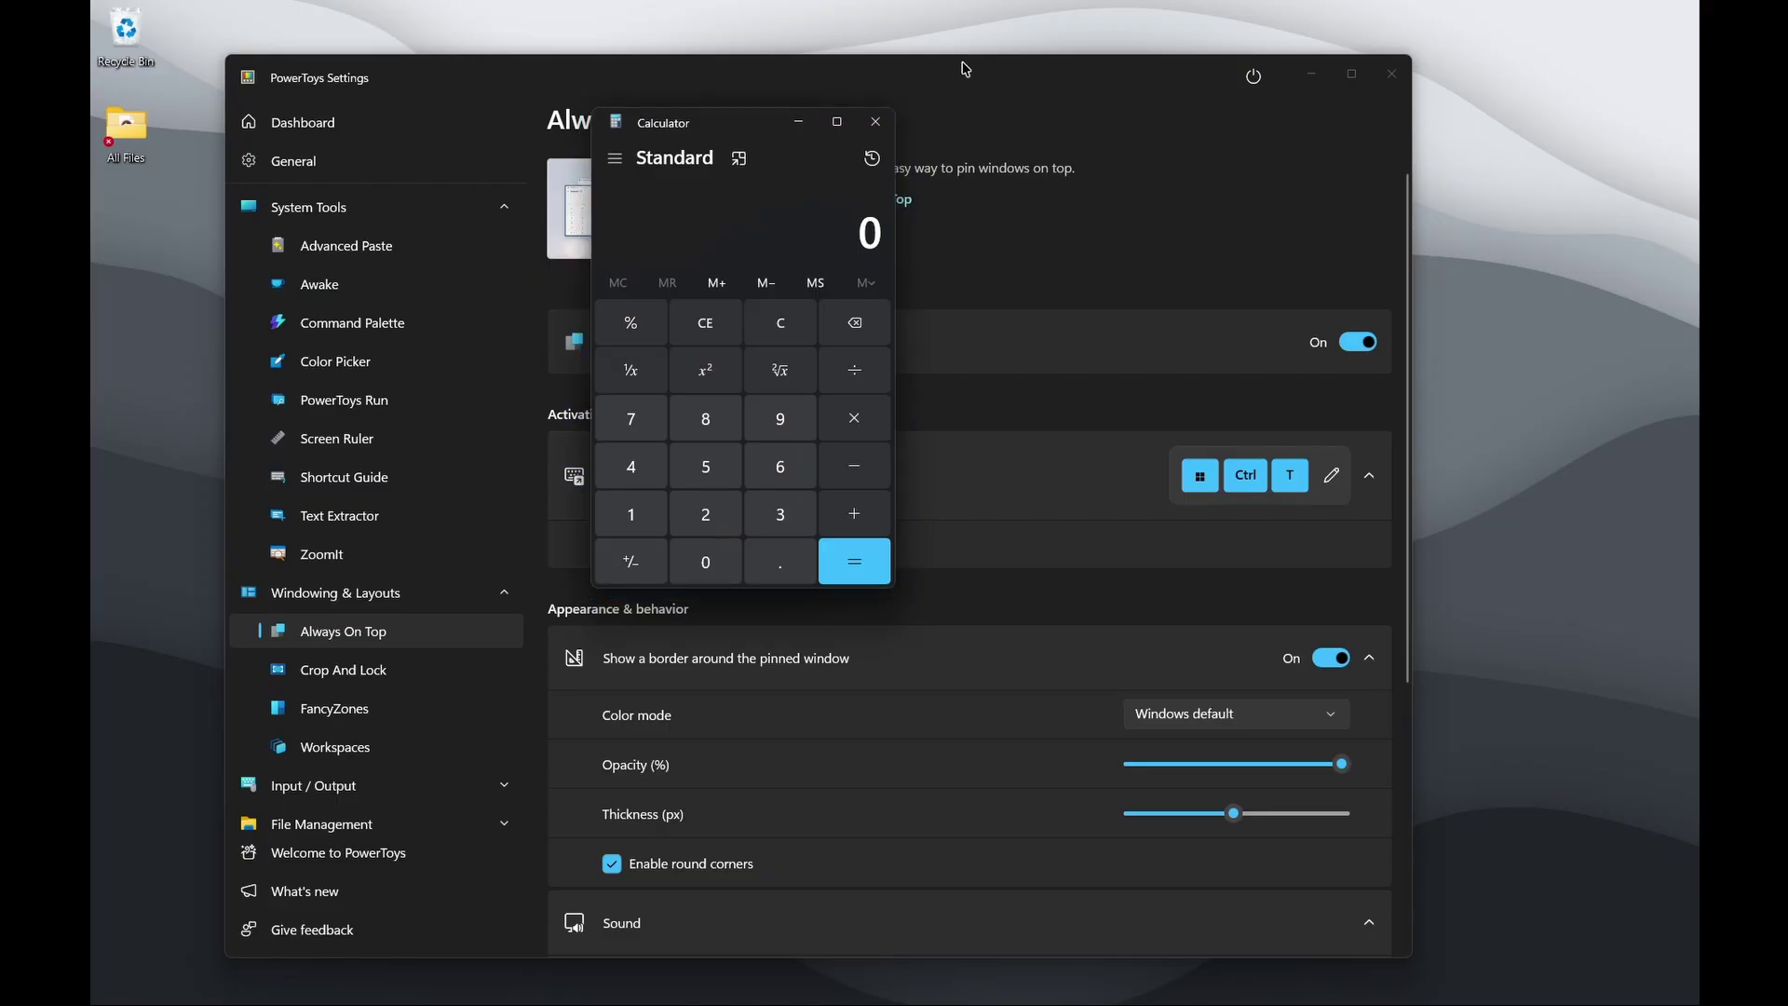
left_click(1351, 74)
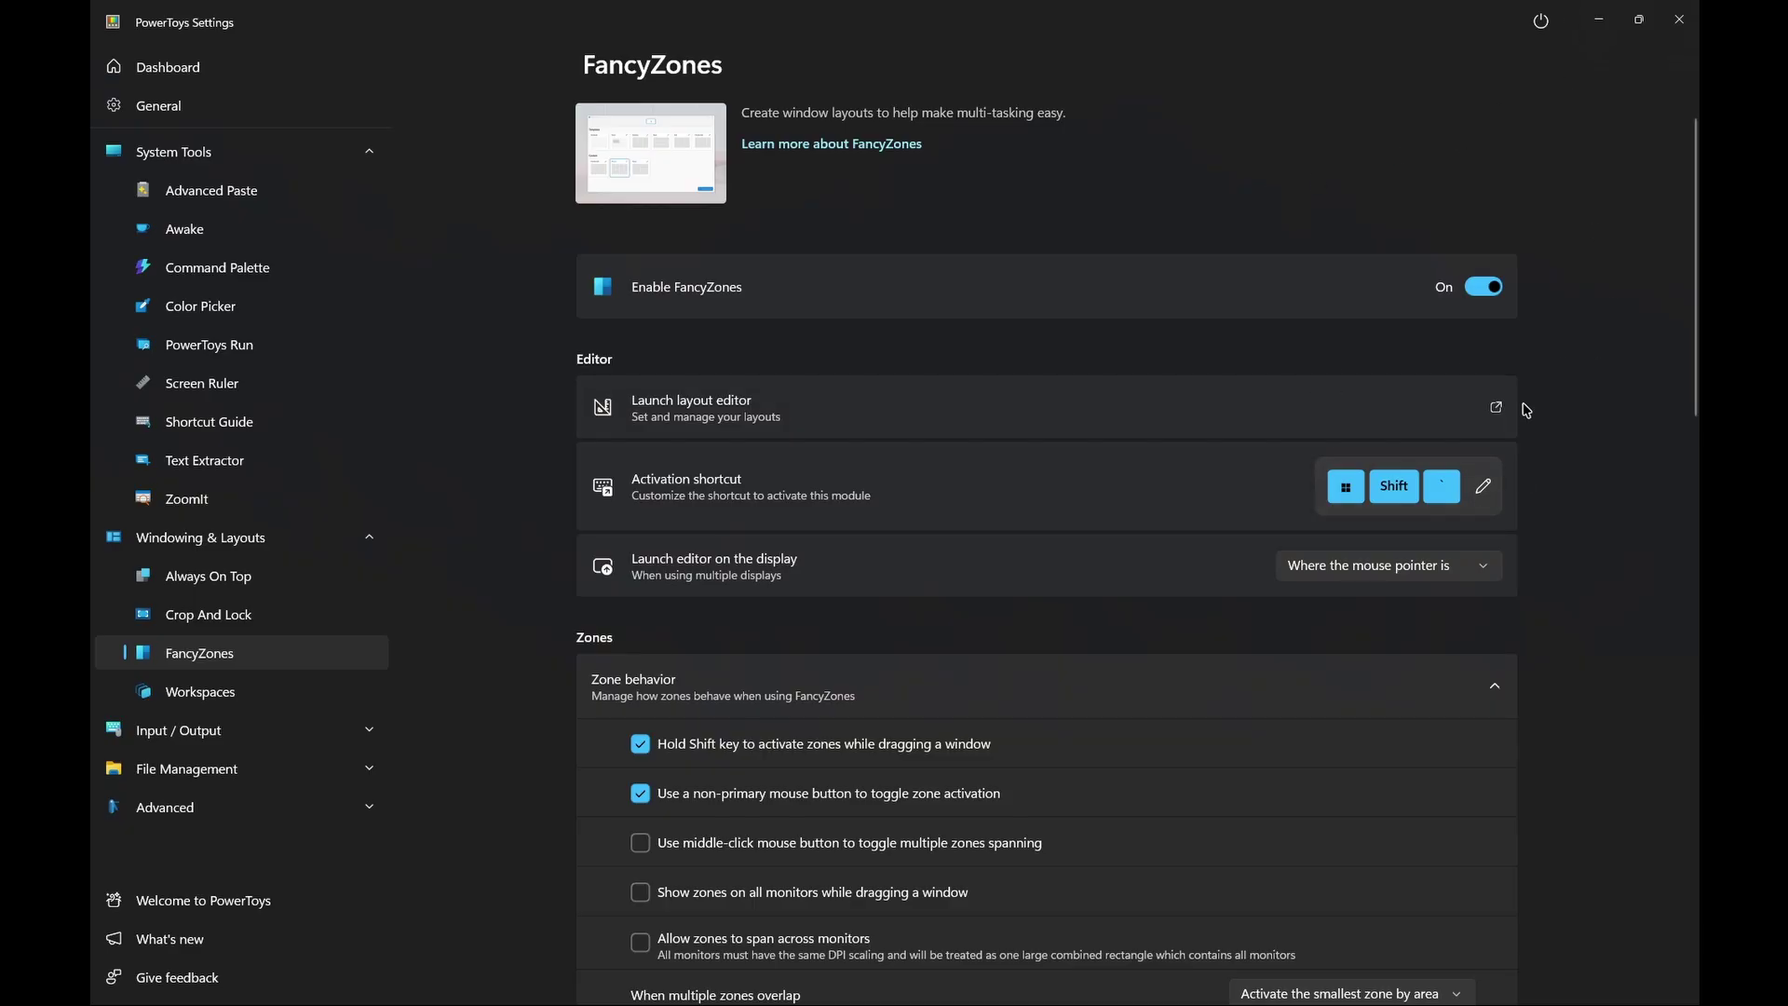
Step: Open the FancyZones layout editor, apply the Columns template, switch back to Priority Grid and close the editor
key("super+shift+grave")
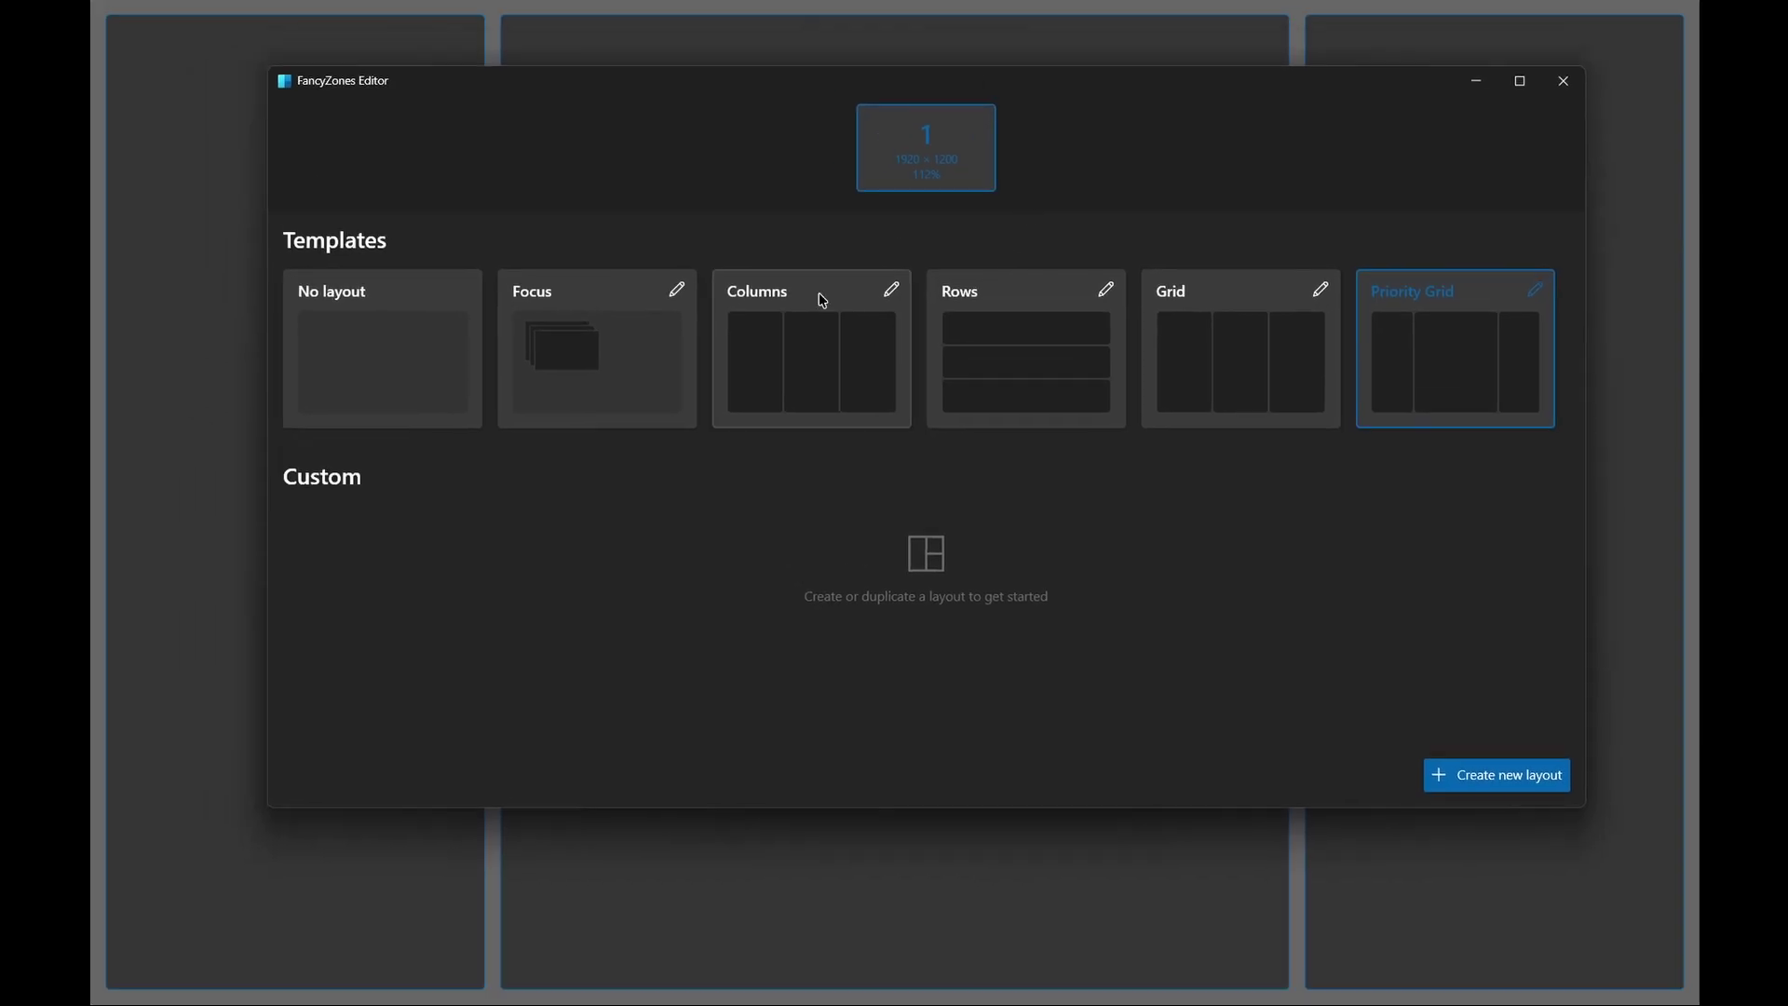
left_click(838, 352)
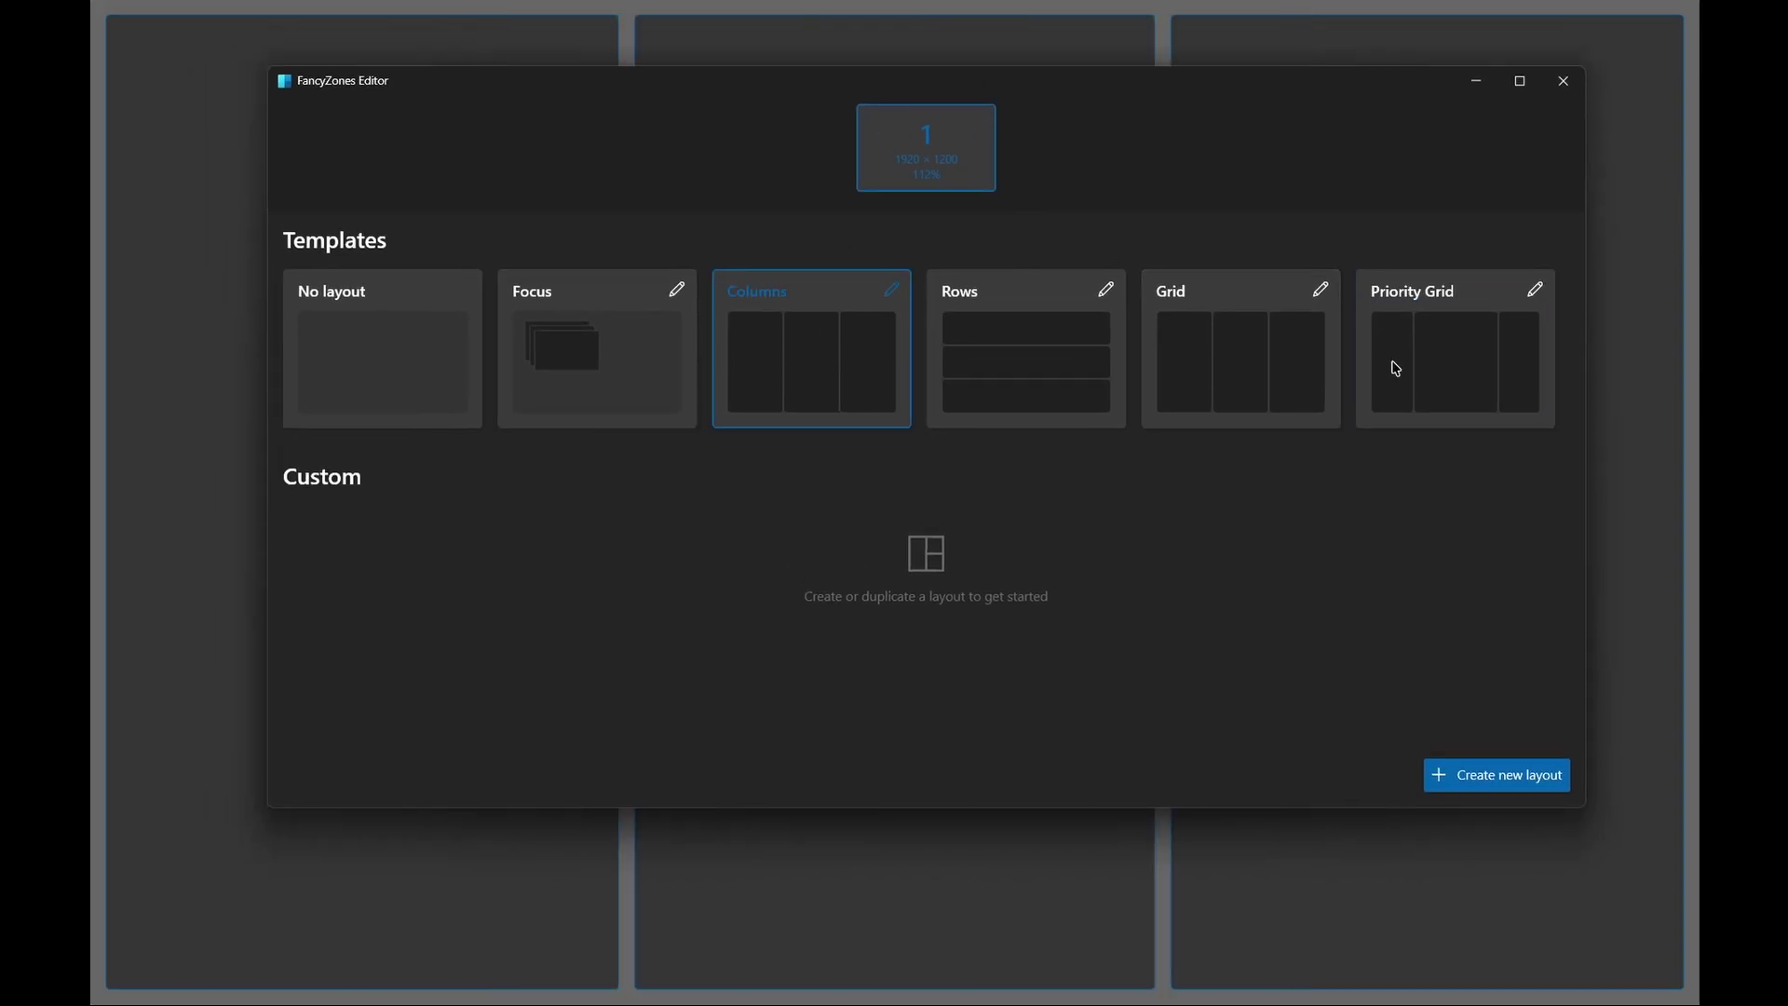
left_click(1506, 377)
left_click(1563, 81)
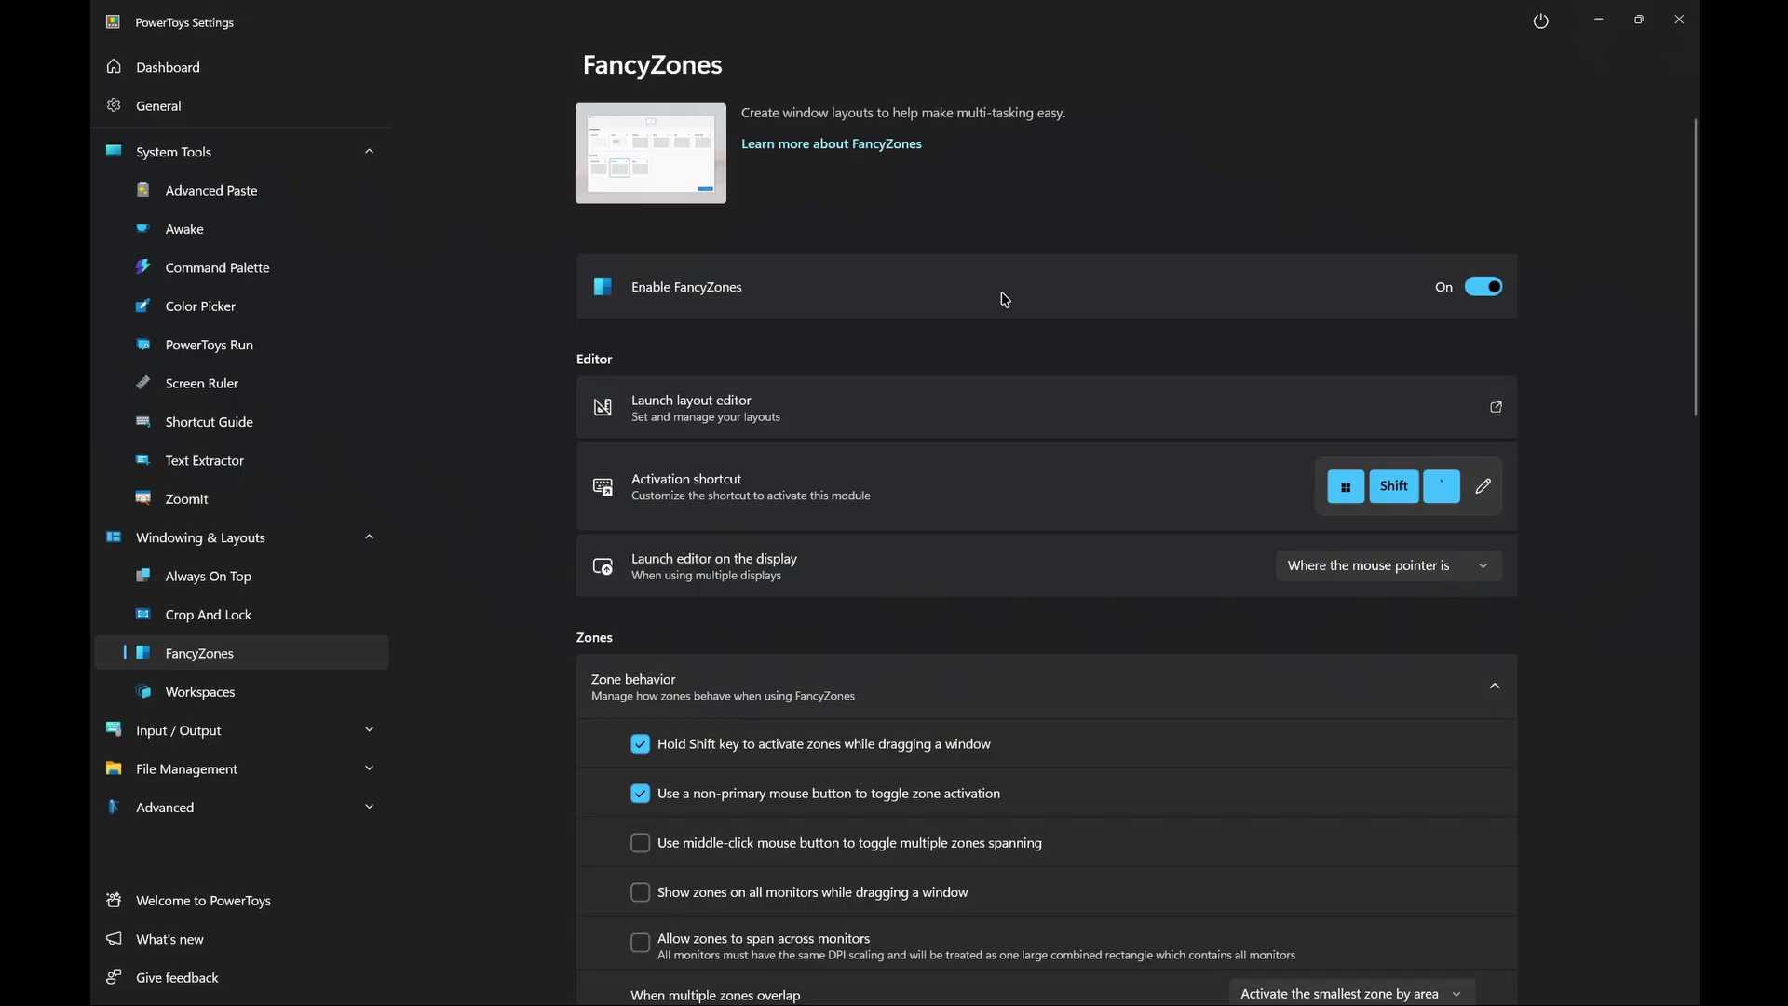
left_click_drag(1204, 6, 983, 6)
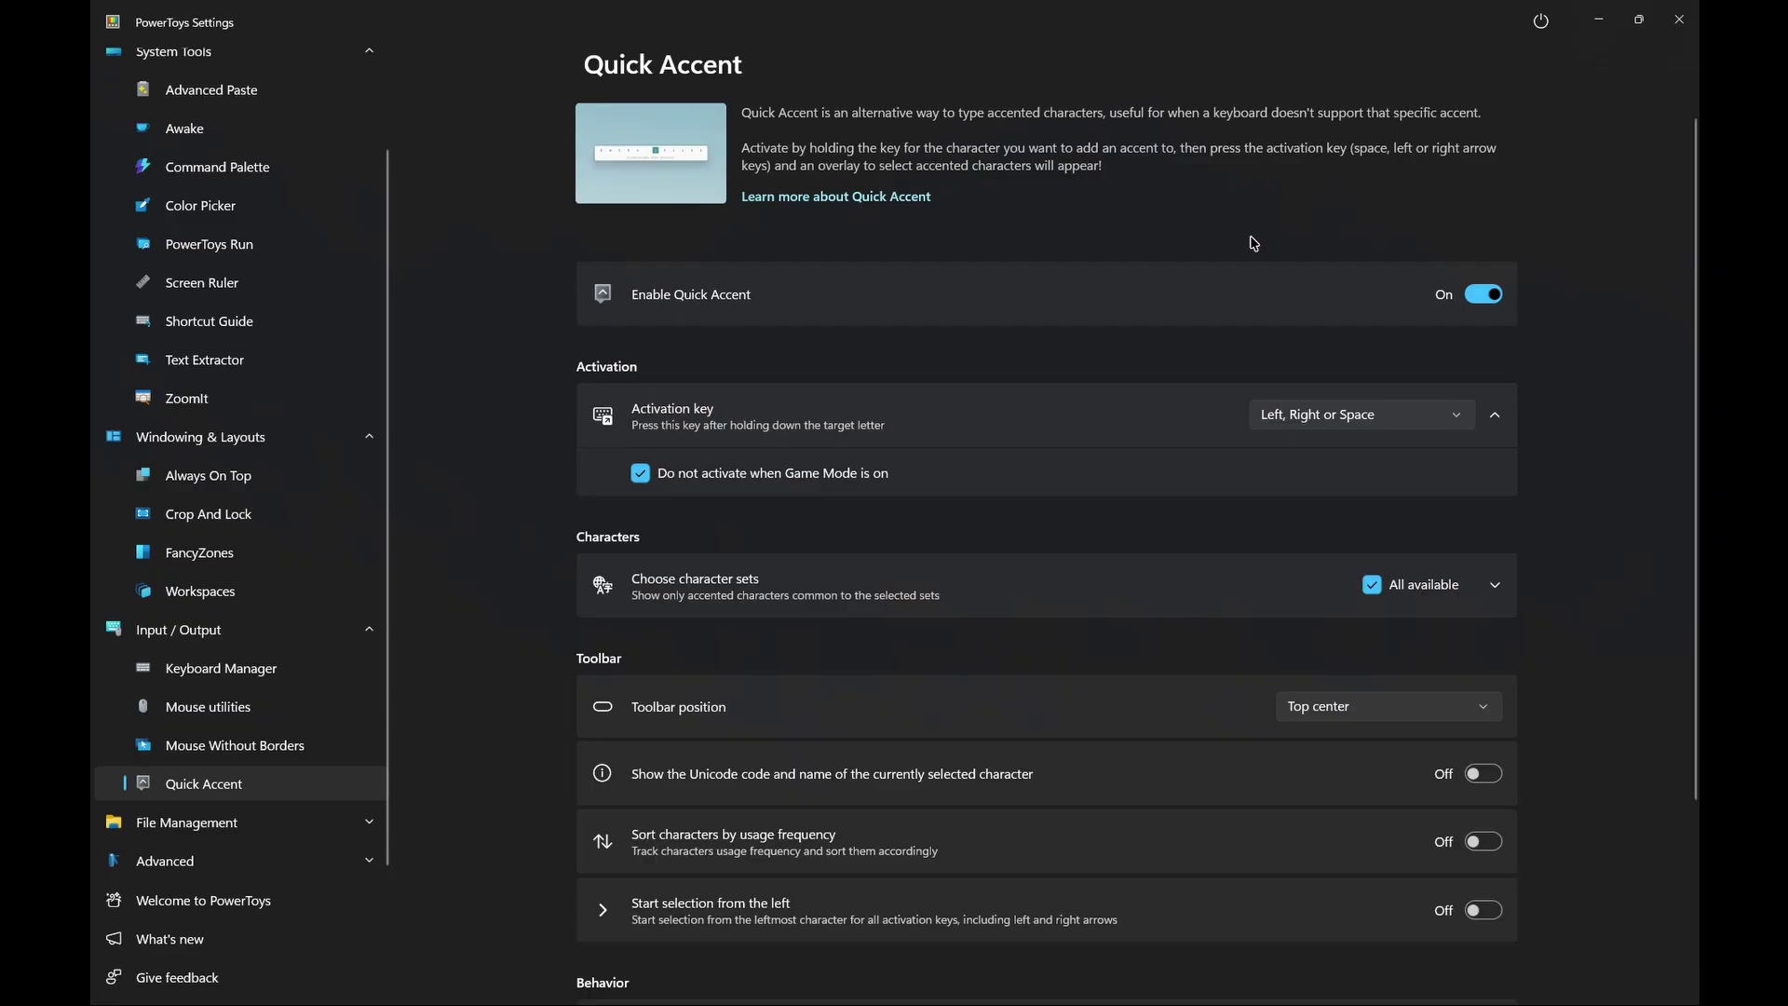
Step: Review the Quick Accent settings page and expand the File Management group to reach its Peek settings
scroll(925, 283, "down", 3)
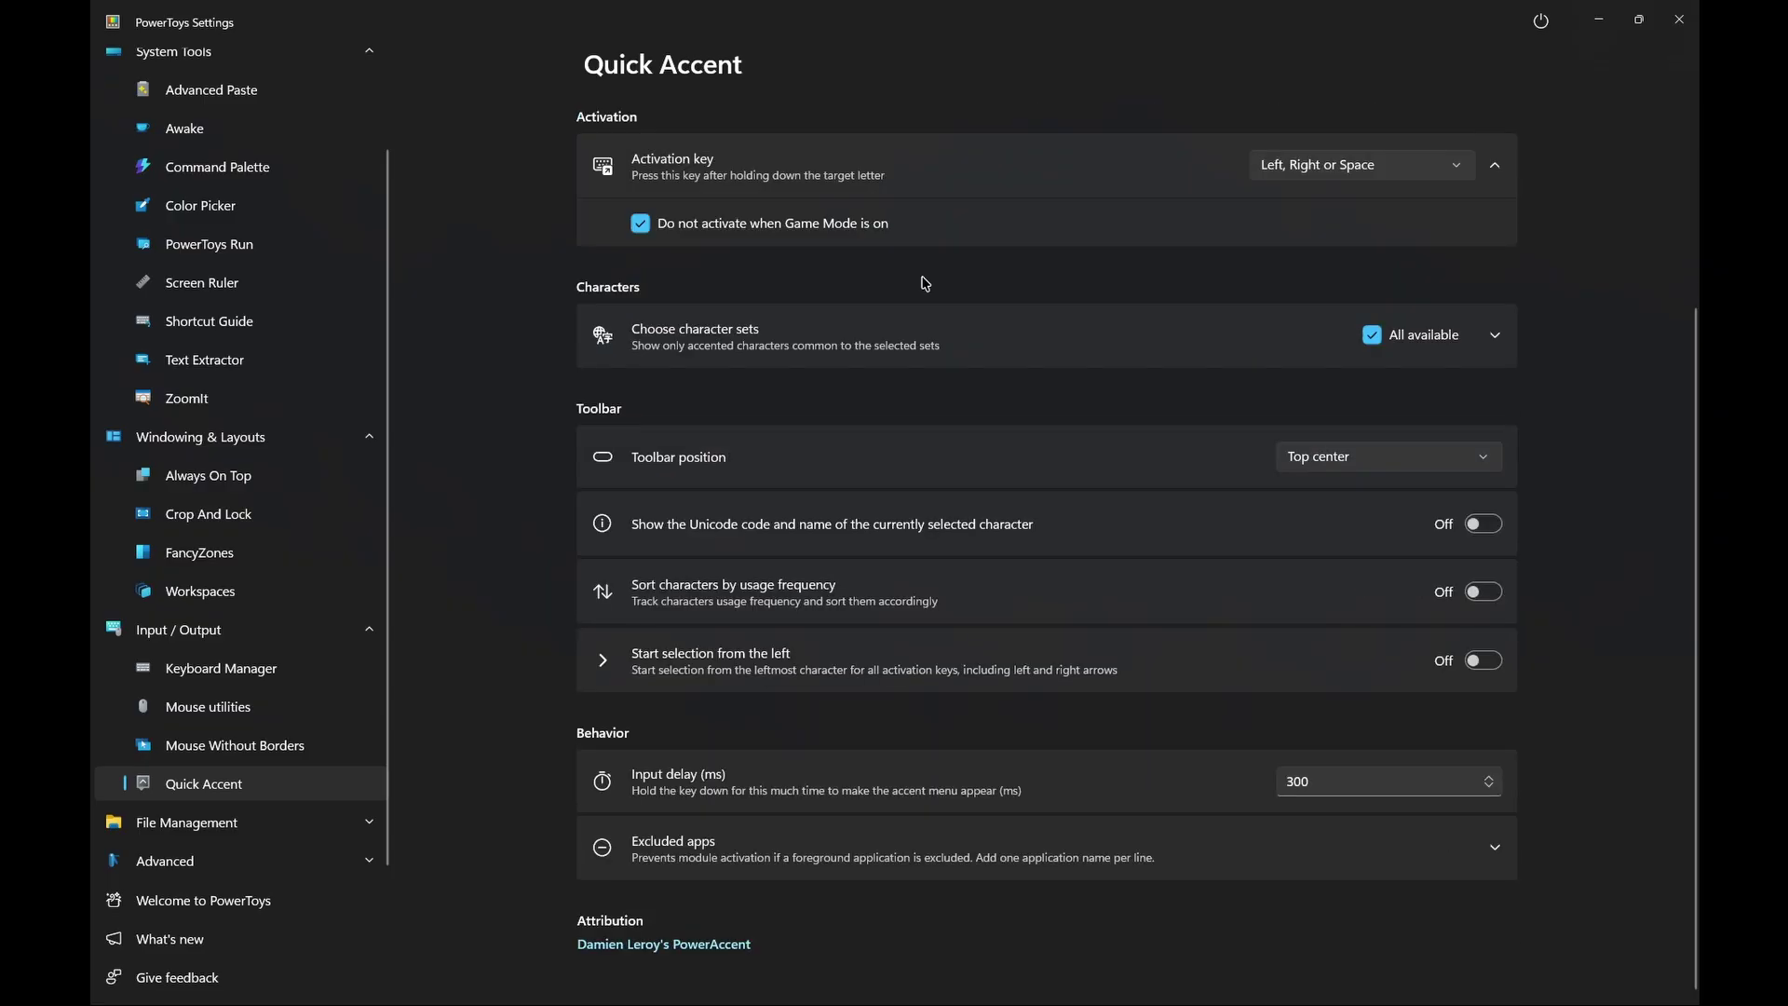
scroll(926, 284, "up", 3)
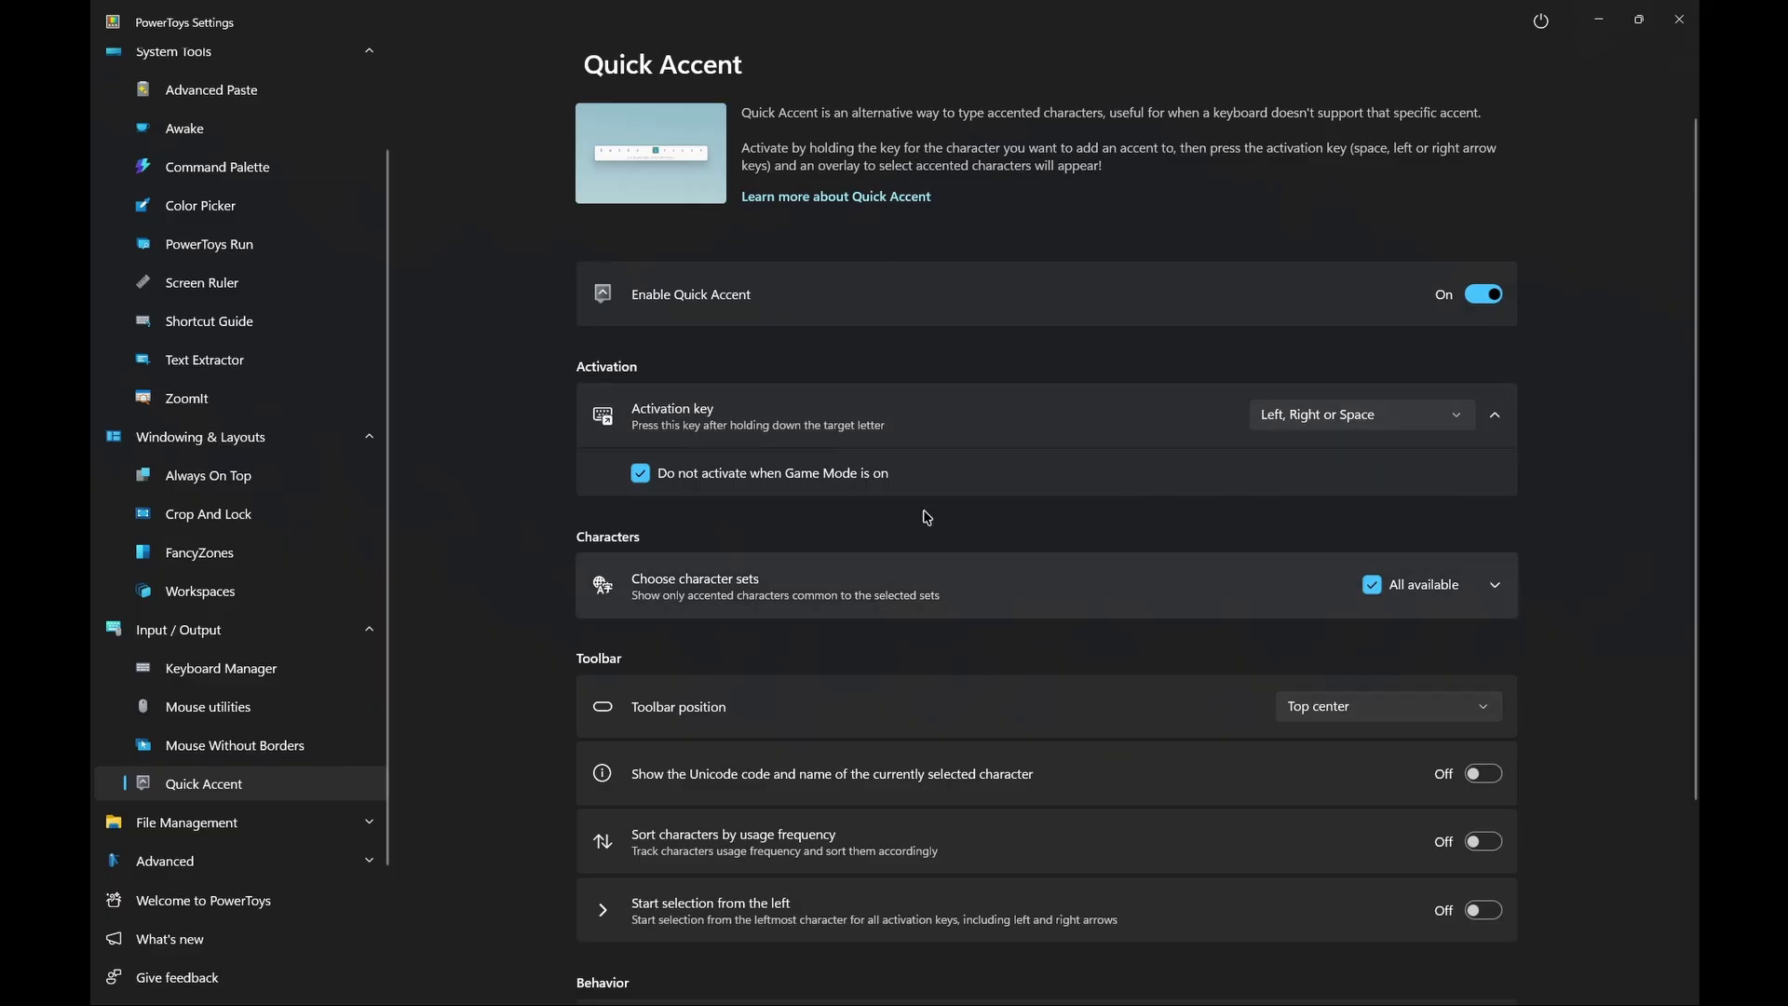
left_click(336, 828)
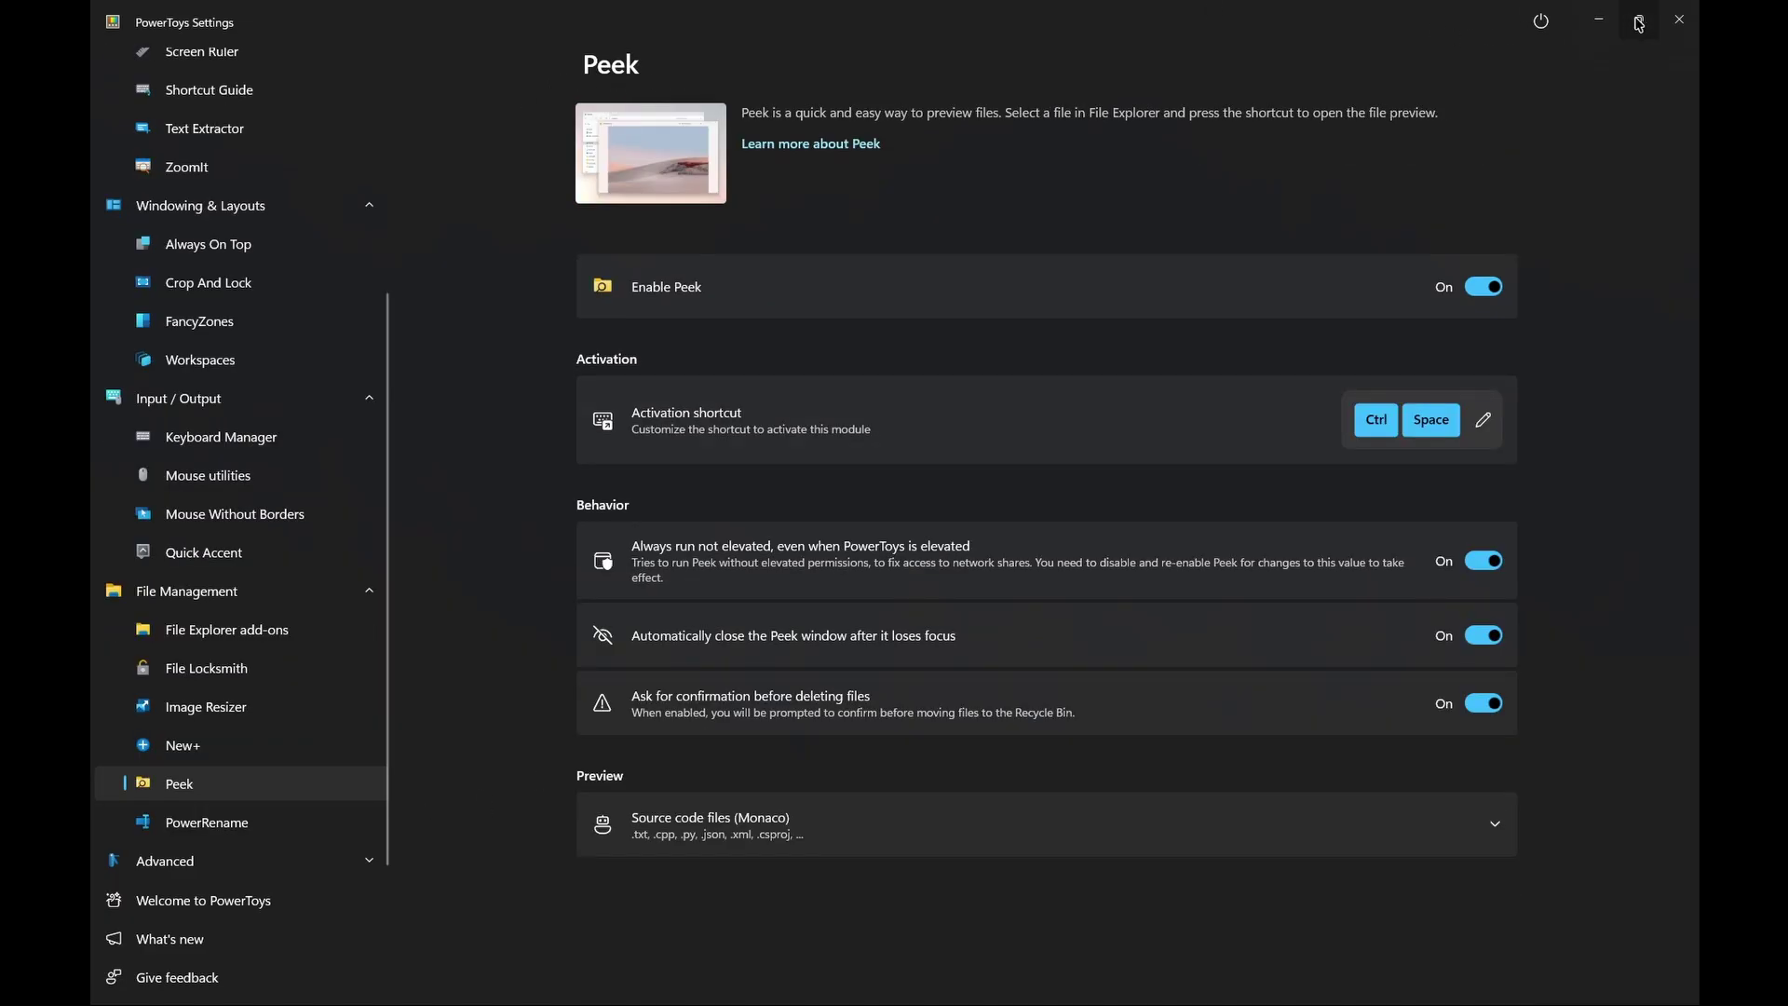
Step: Select the All Files folder on the desktop and preview it with Peek over a restored, smaller PowerToys Settings window
left_click(1598, 21)
left_click(838, 124)
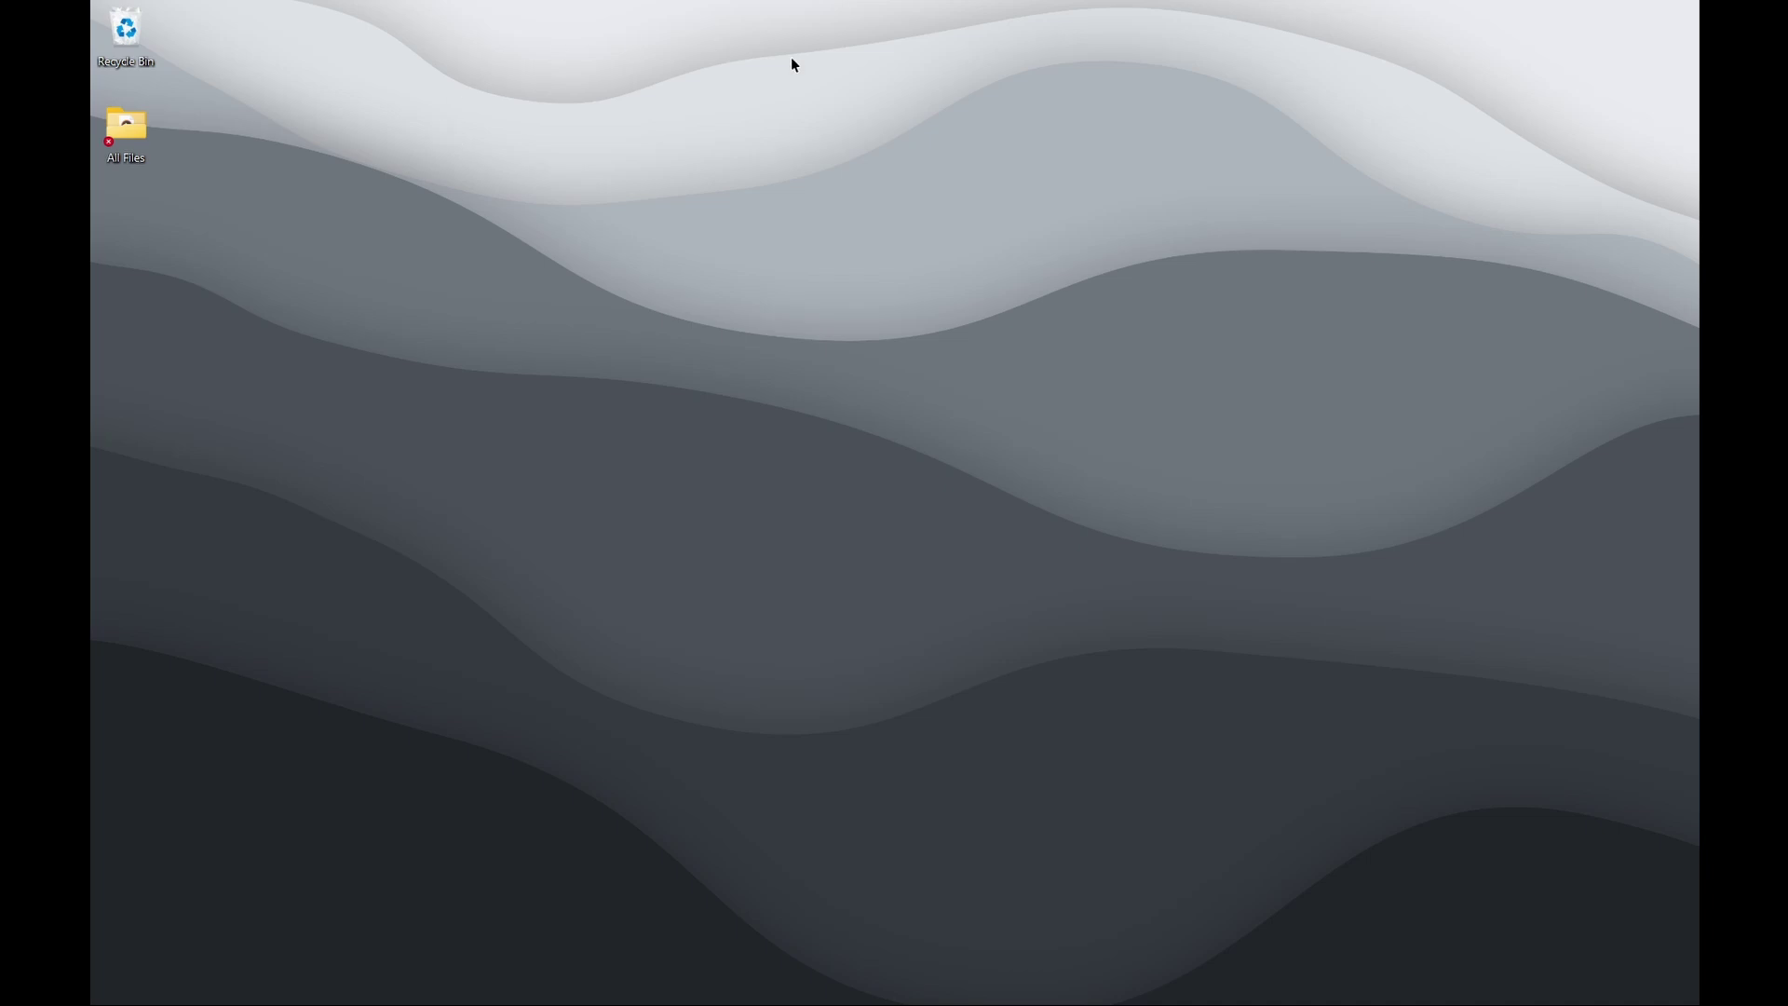
left_click(125, 130)
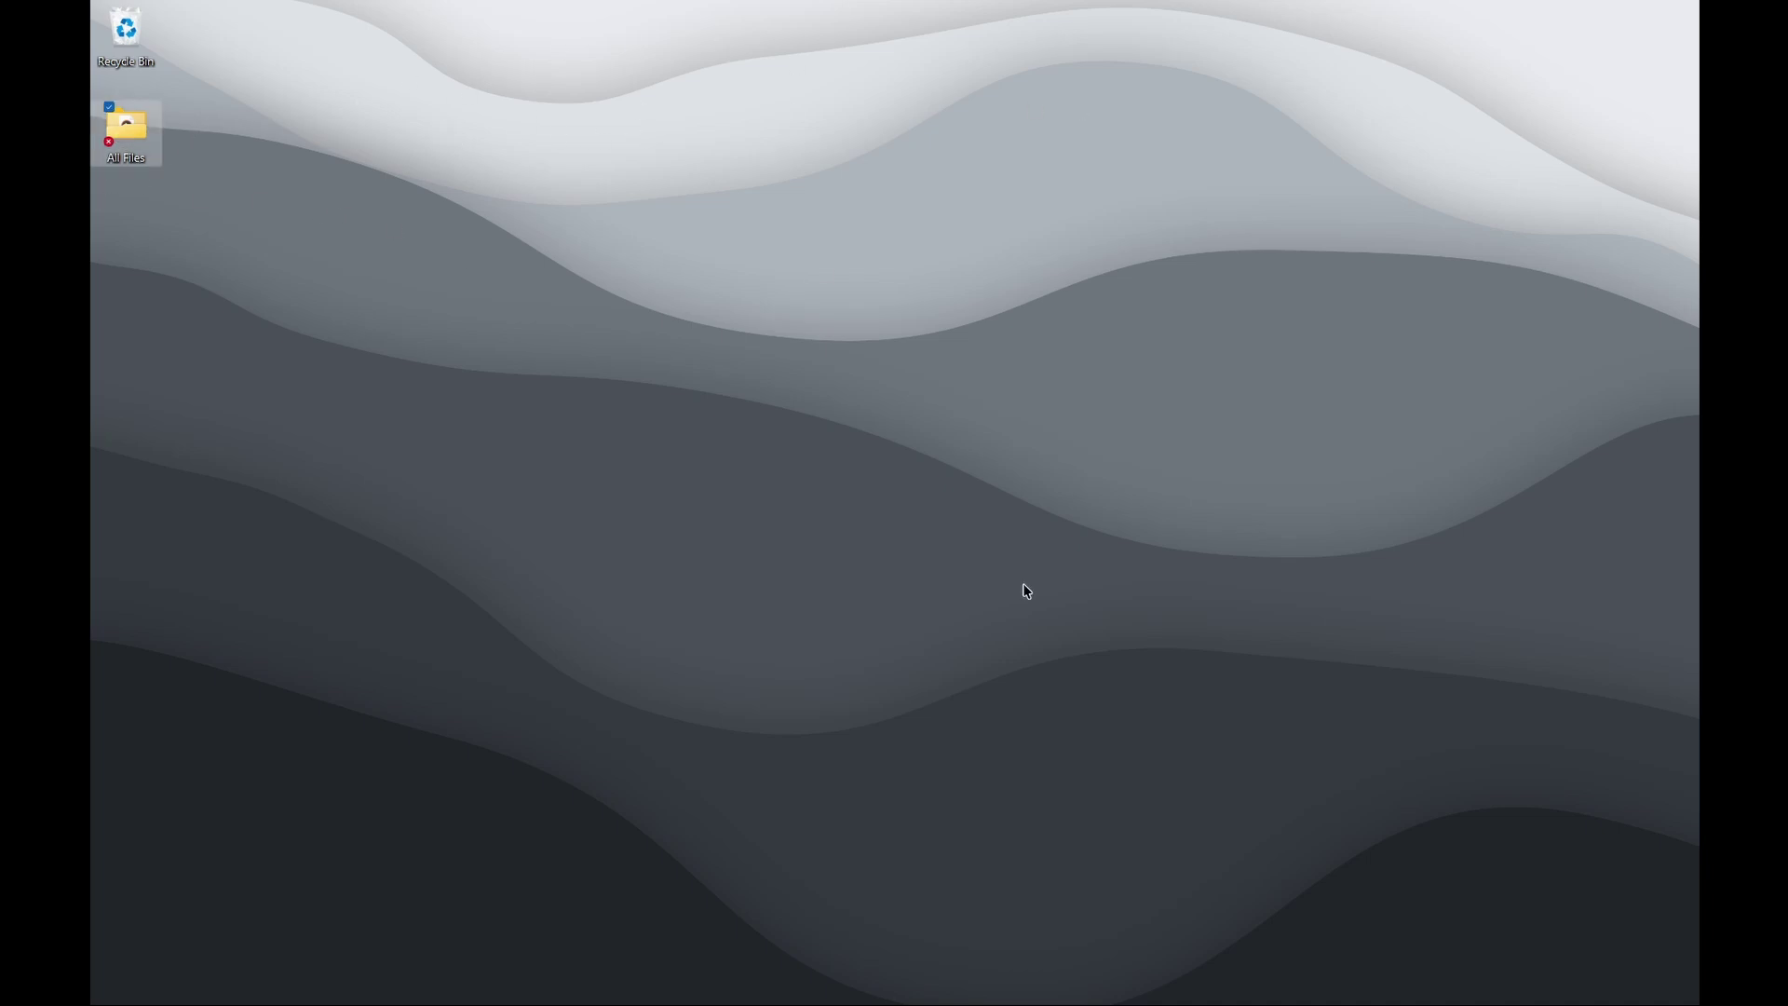
left_click(1188, 980)
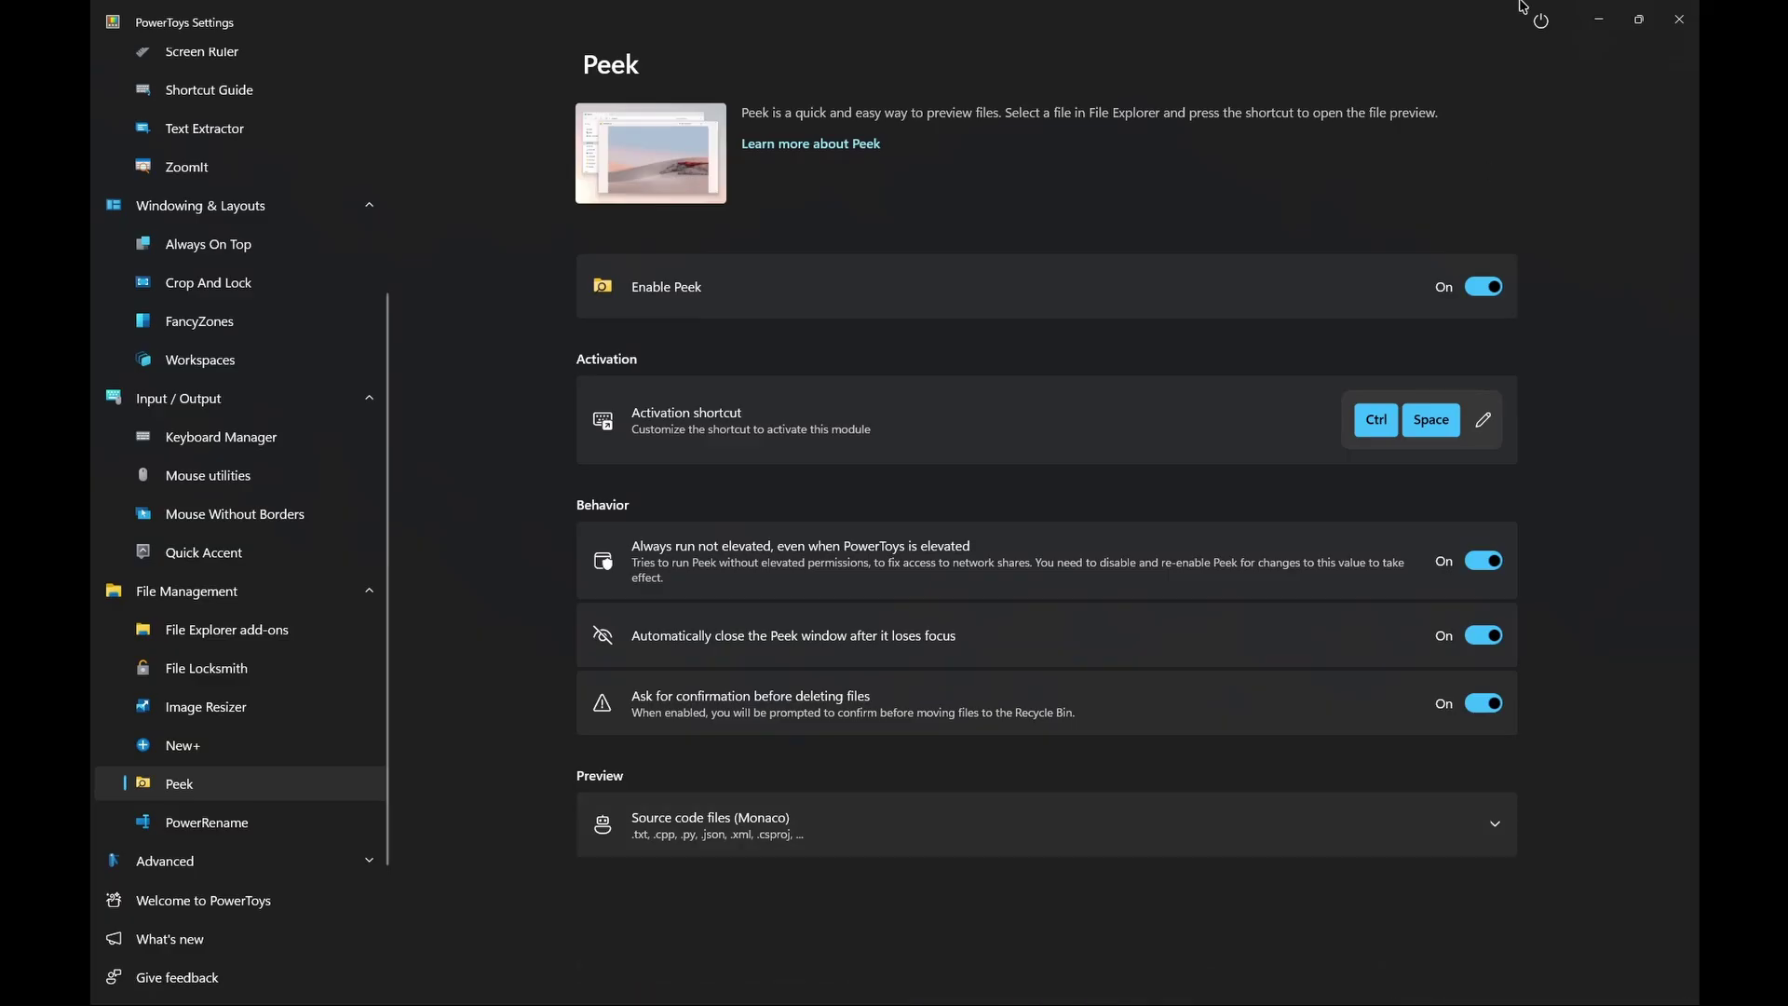
double_click(1523, 7)
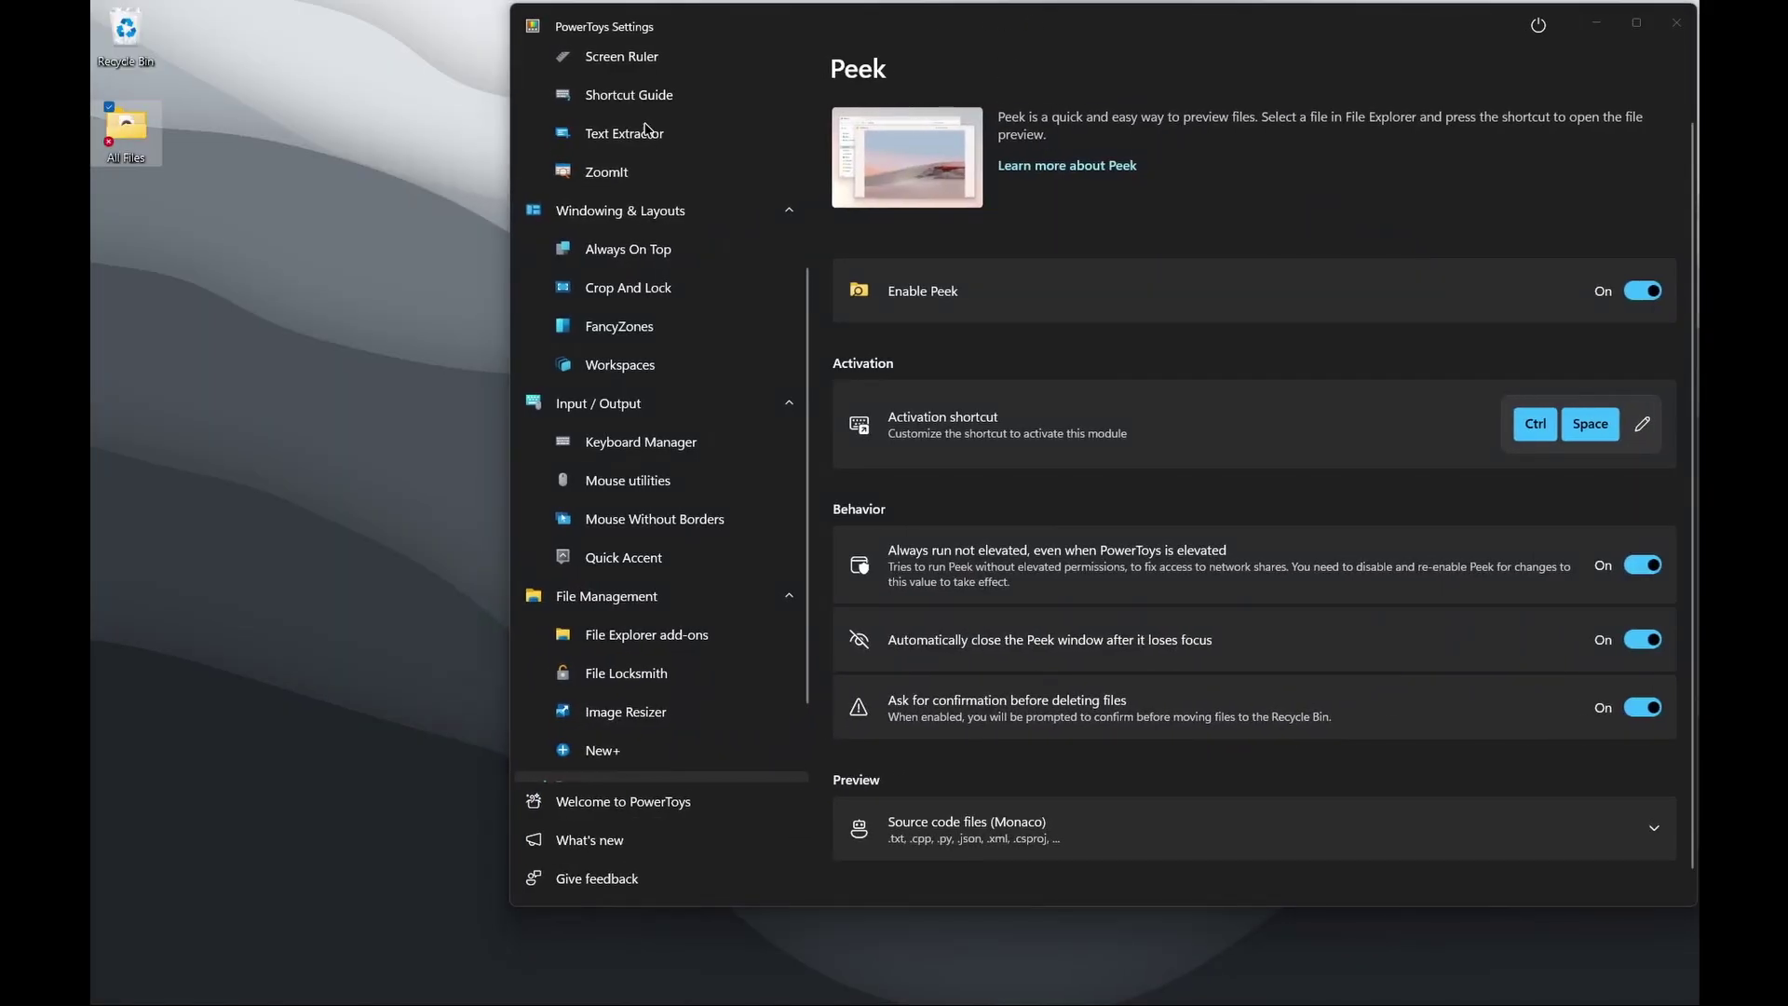
key("ctrl+space")
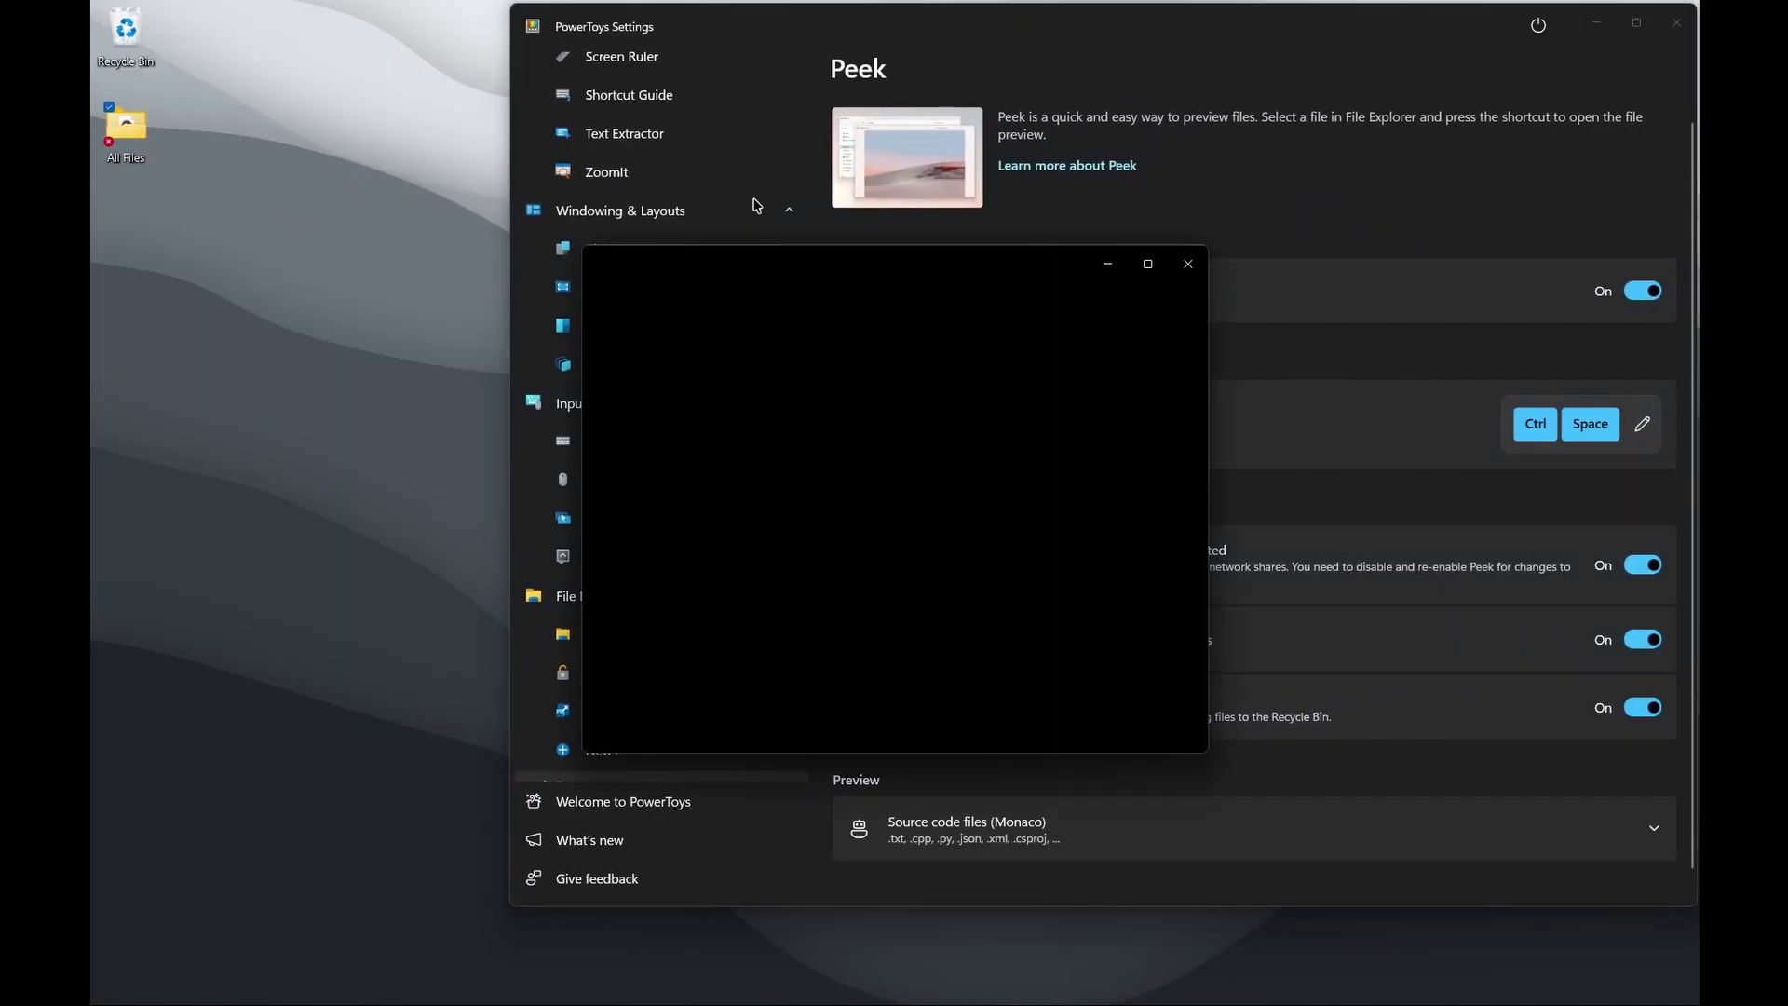
Step: Place the Peek preview window beside the All Files desktop folder and examine the folder's details
left_click_drag(994, 275, 676, 67)
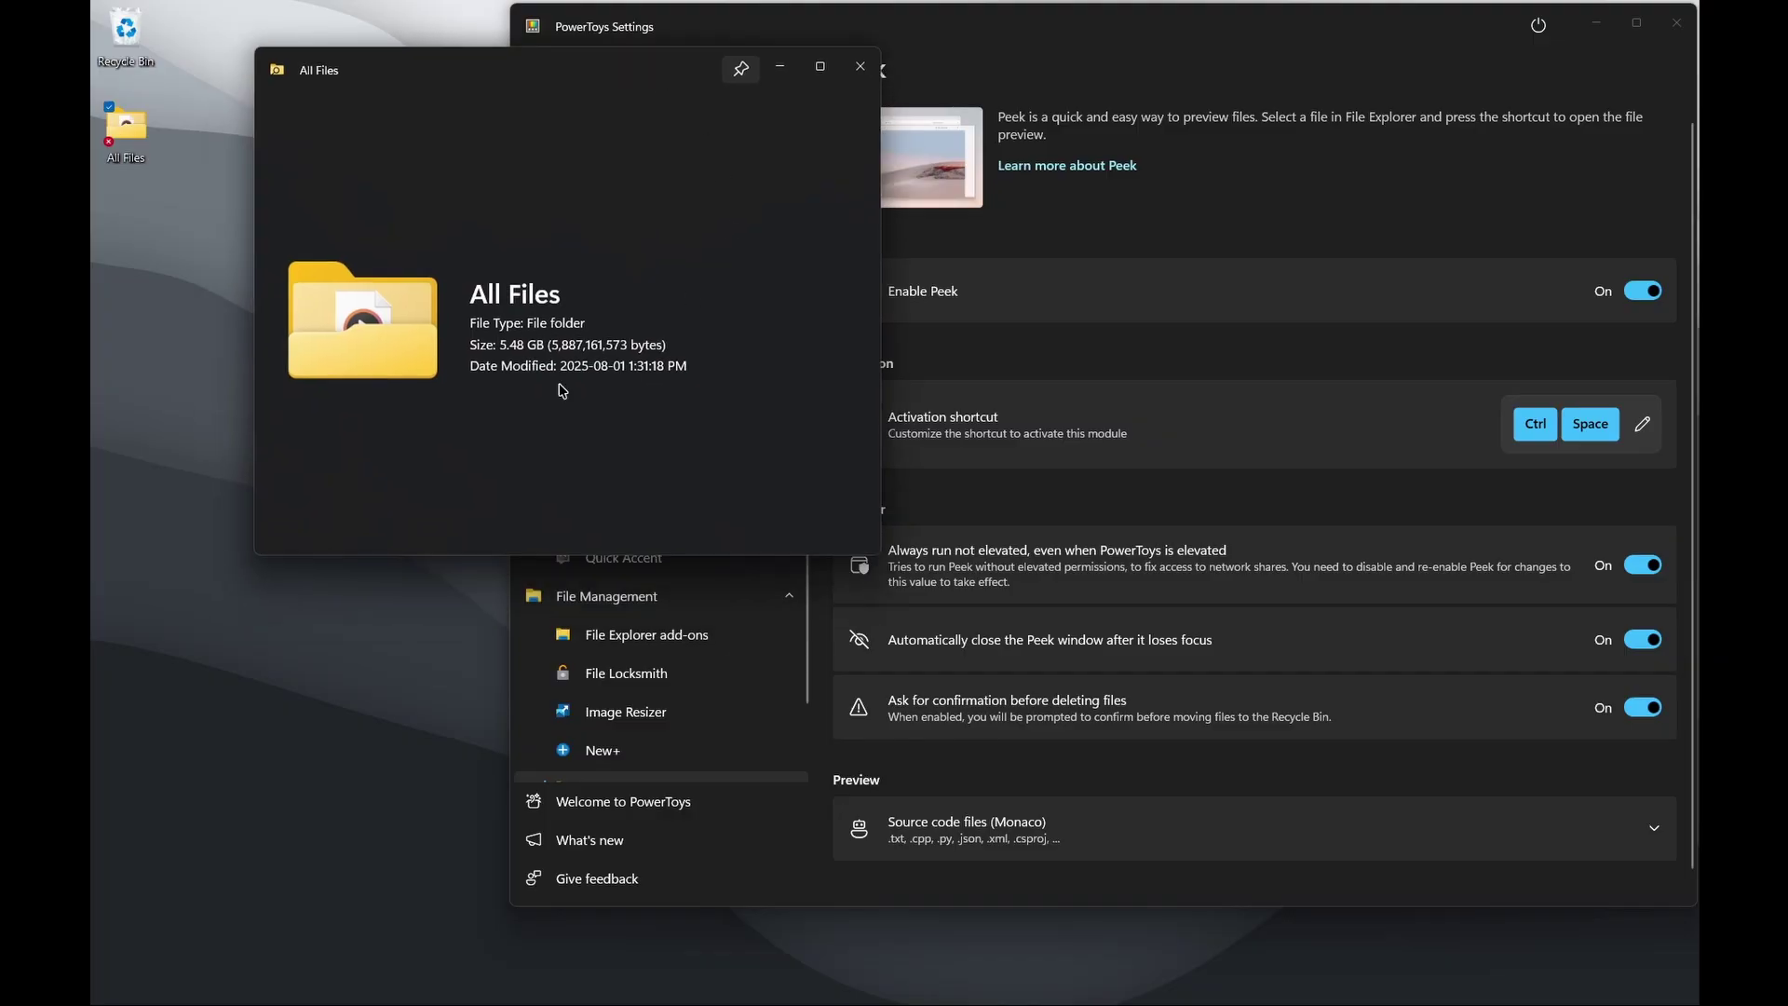
left_click_drag(559, 70, 482, 108)
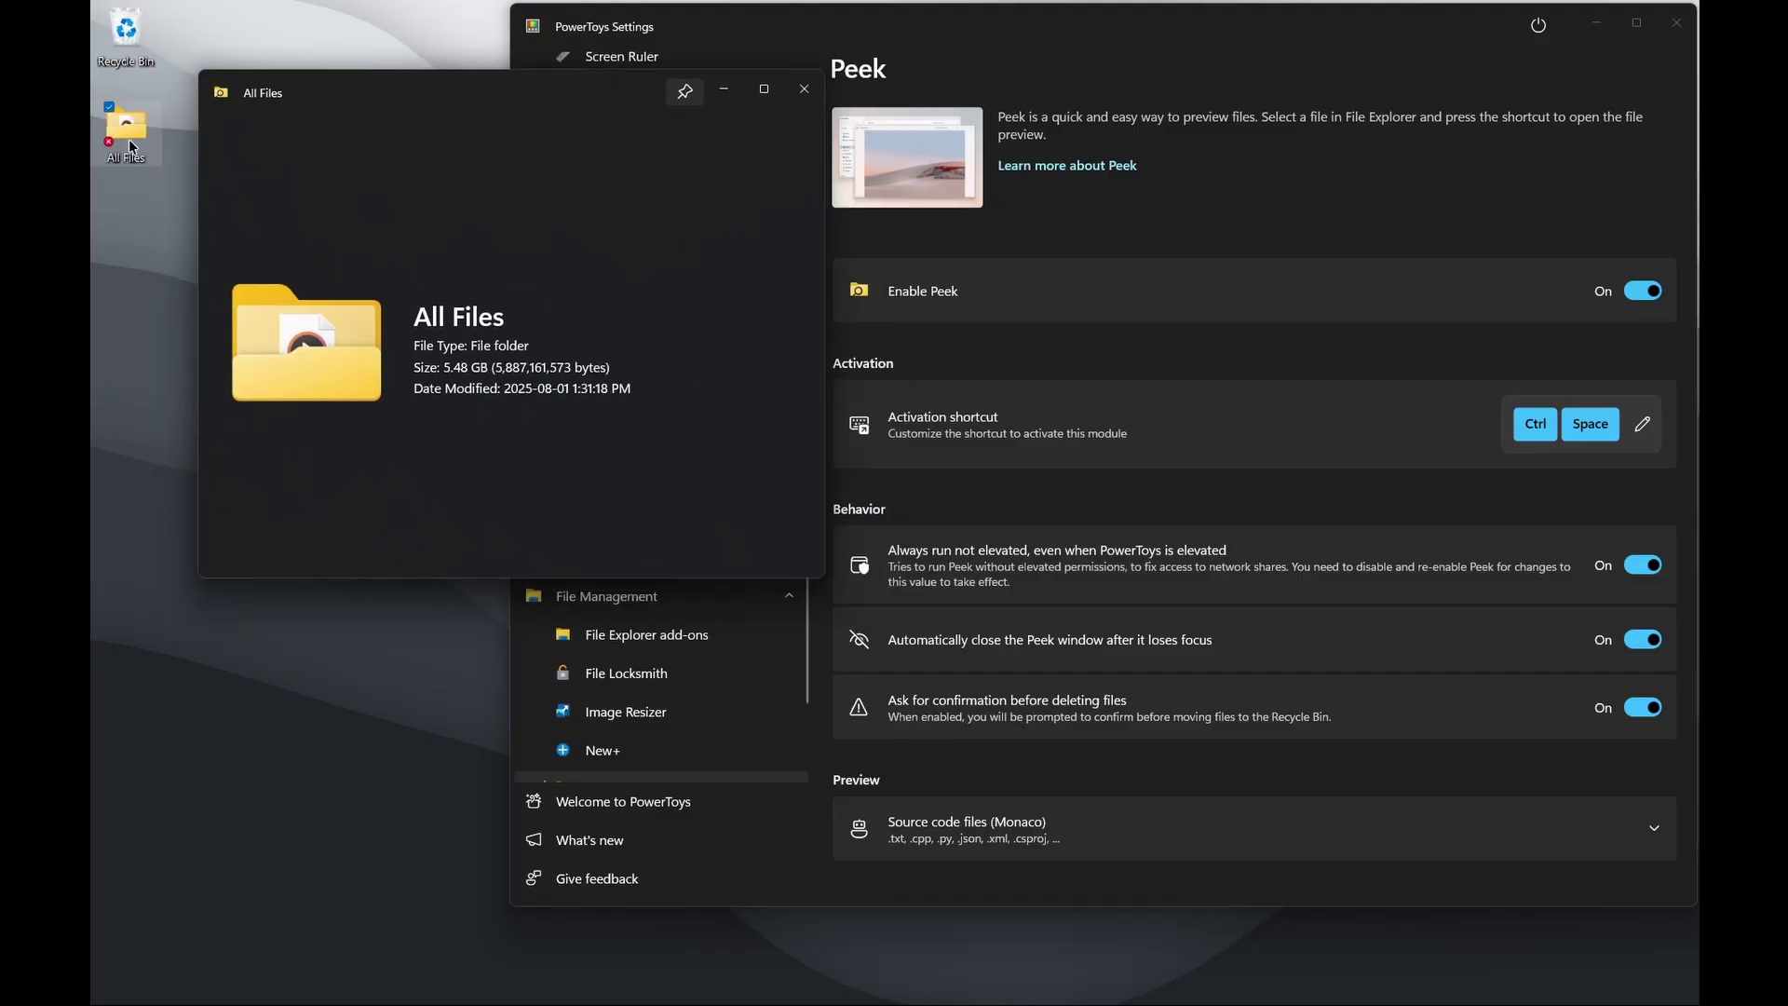
left_click_drag(440, 101, 503, 68)
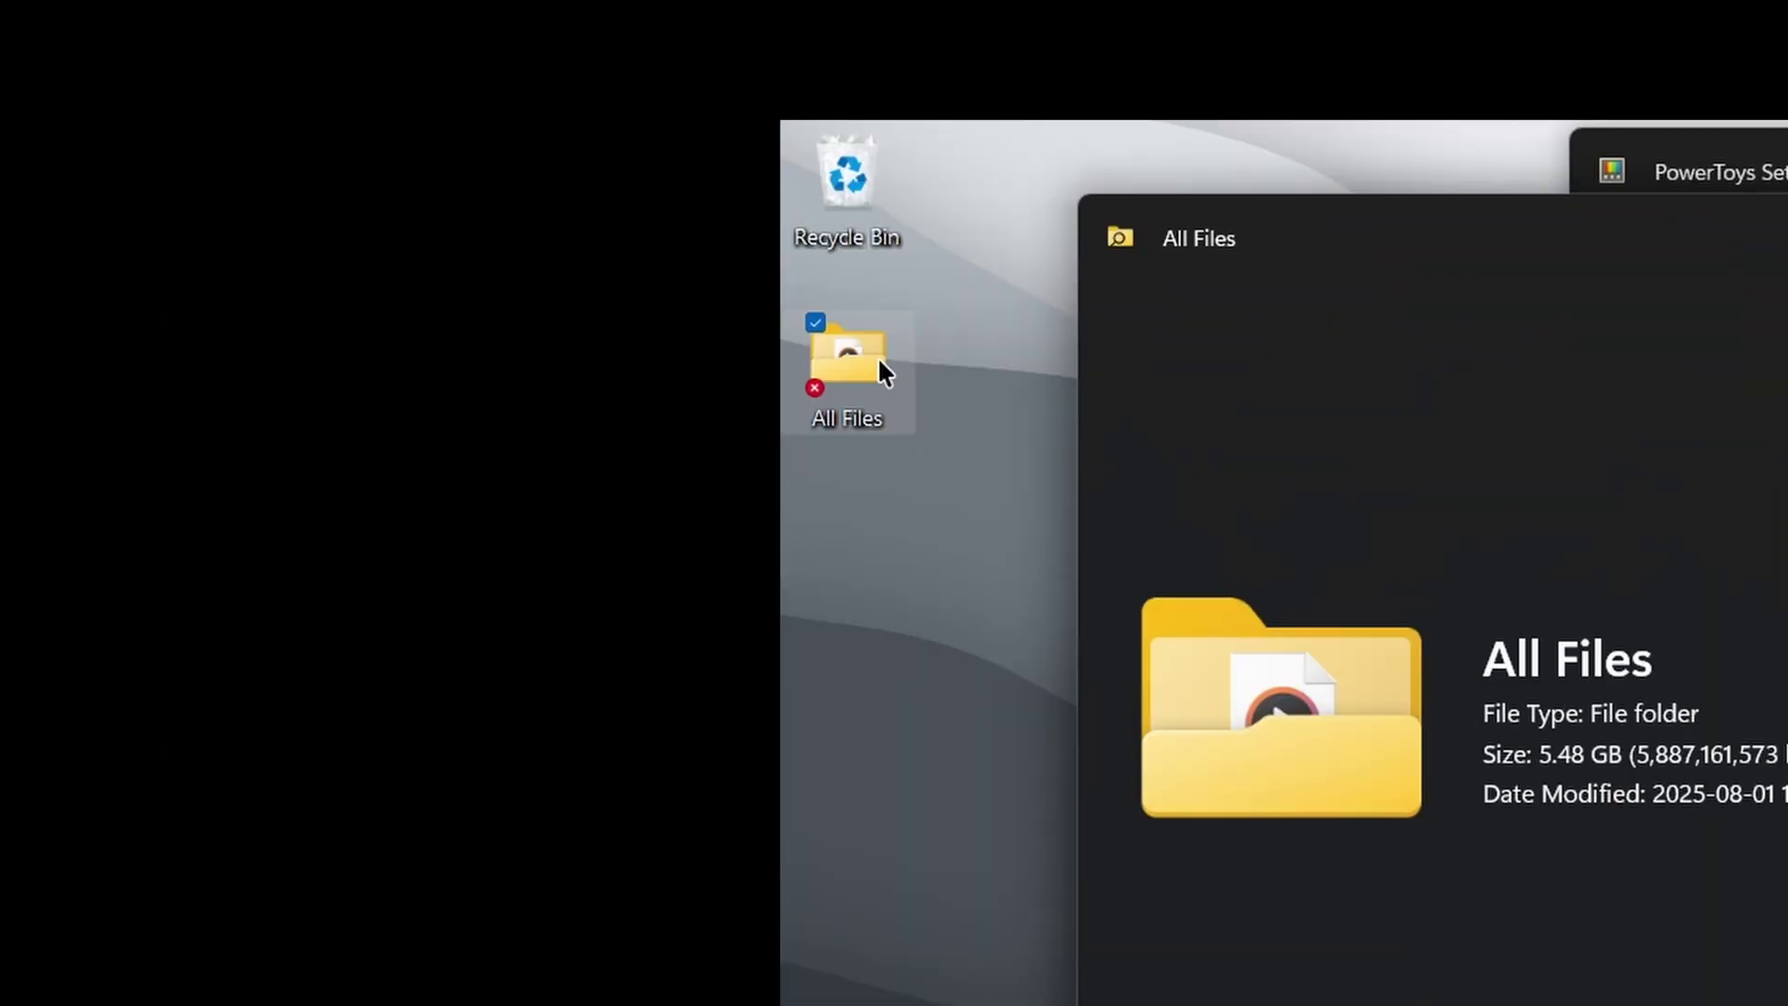
left_click_drag(1765, 238, 1782, 236)
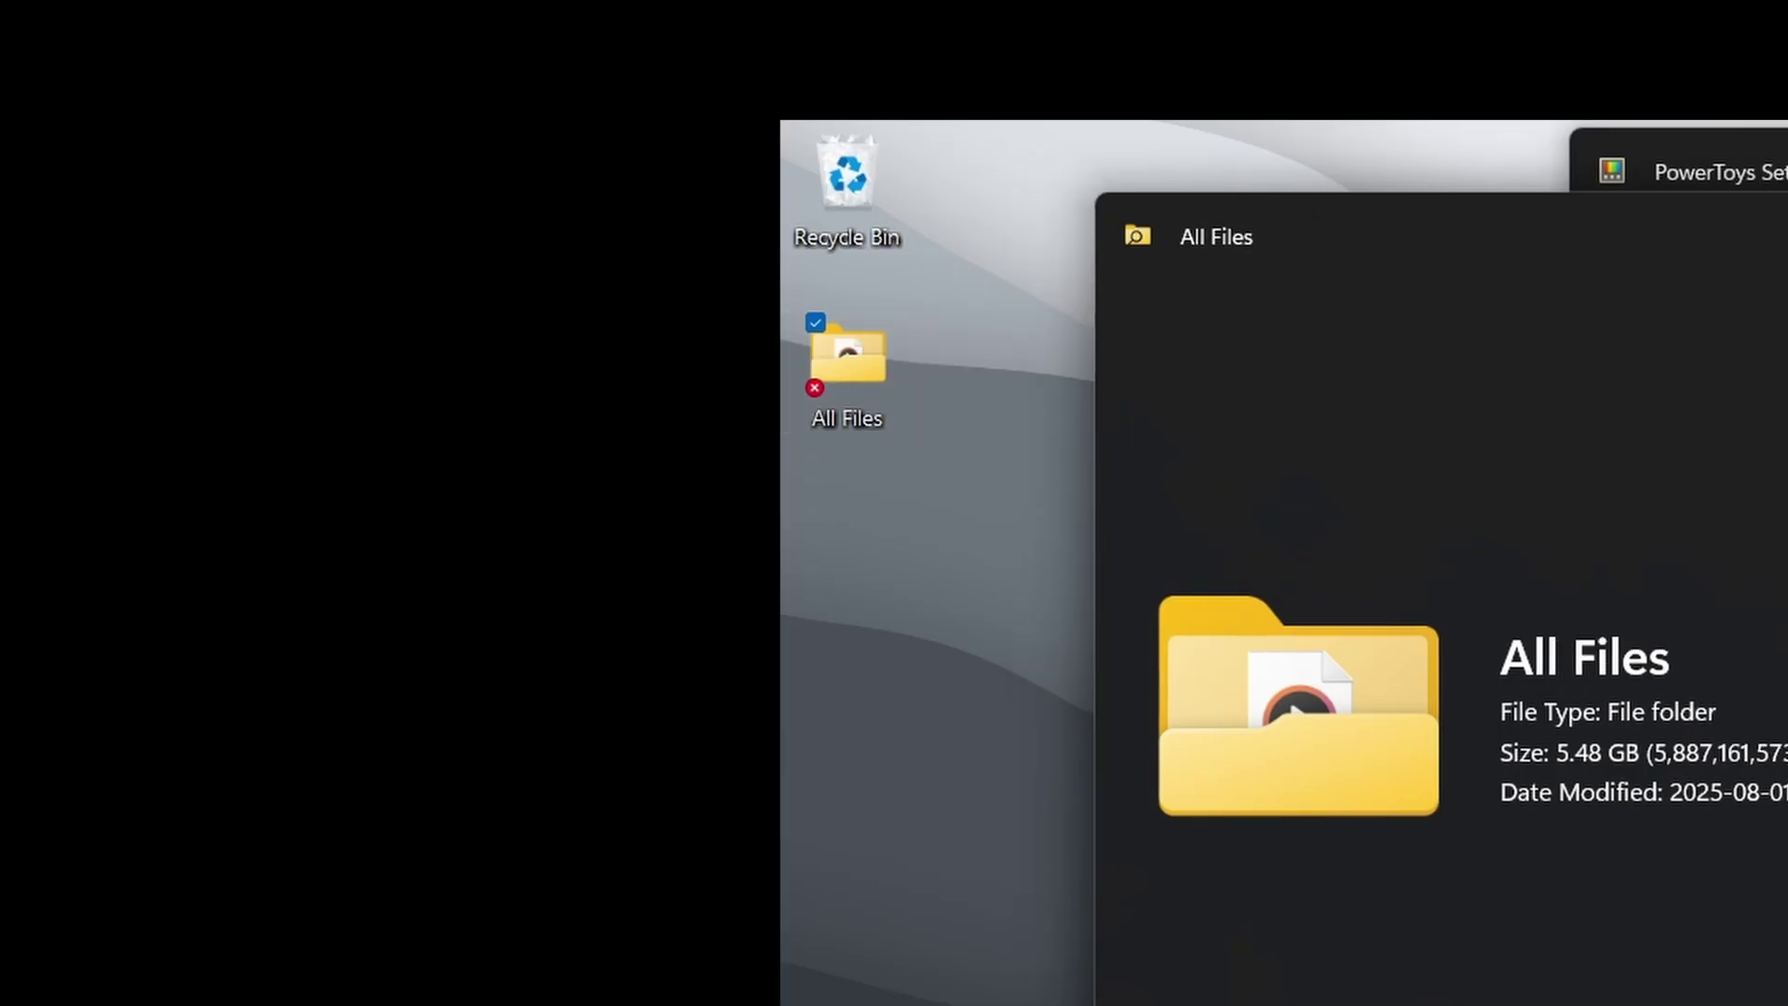
Step: Look over the Image Resizer settings page, including the preset image sizes and encoding options
left_click(1606, 53)
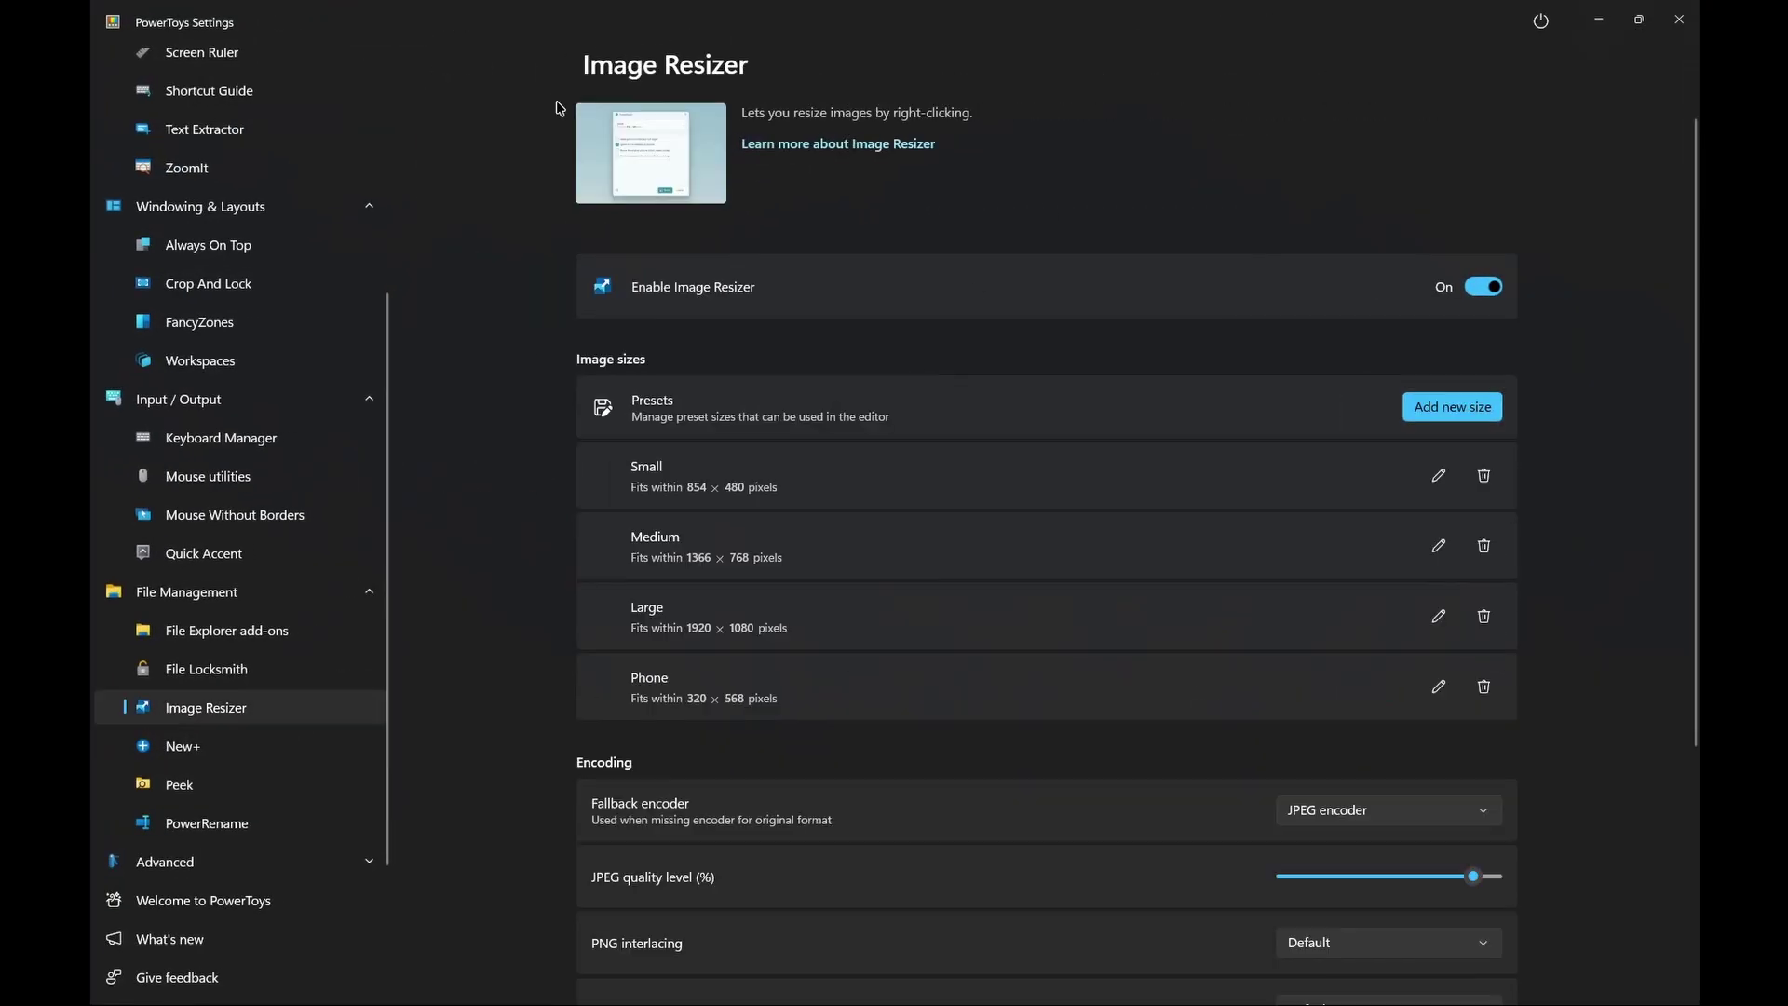
scroll(1220, 391, "down", 3)
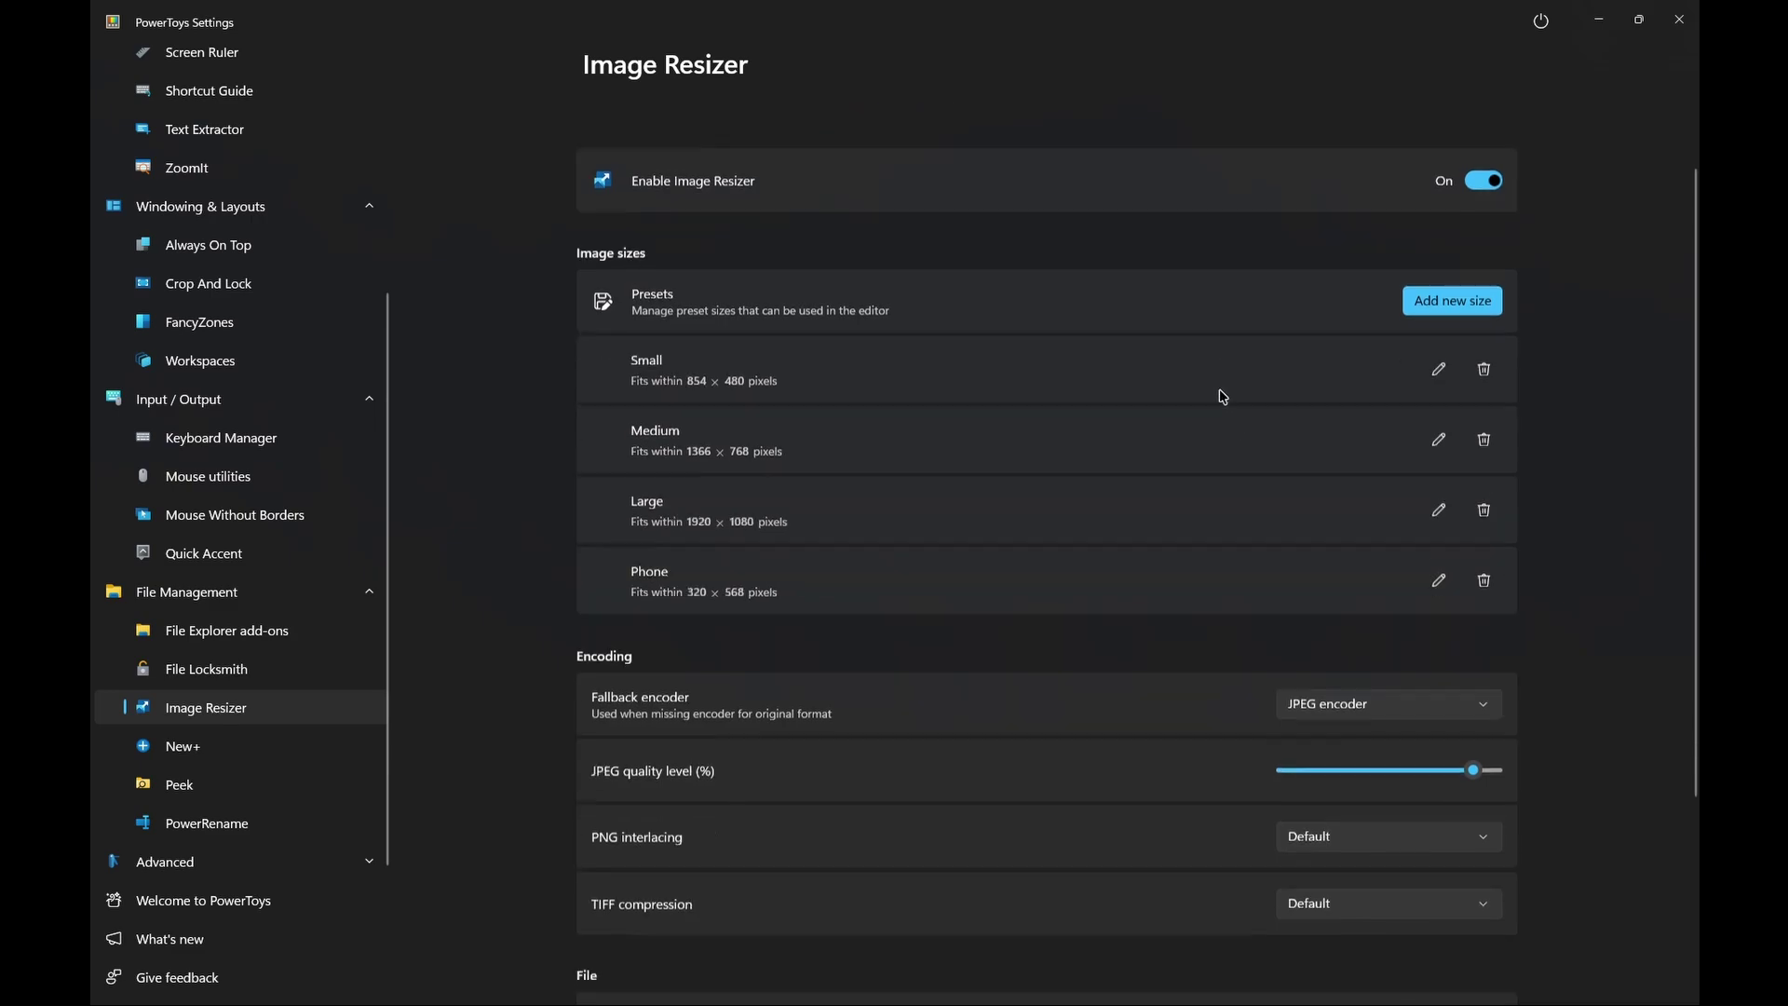
scroll(1224, 397, "up", 3)
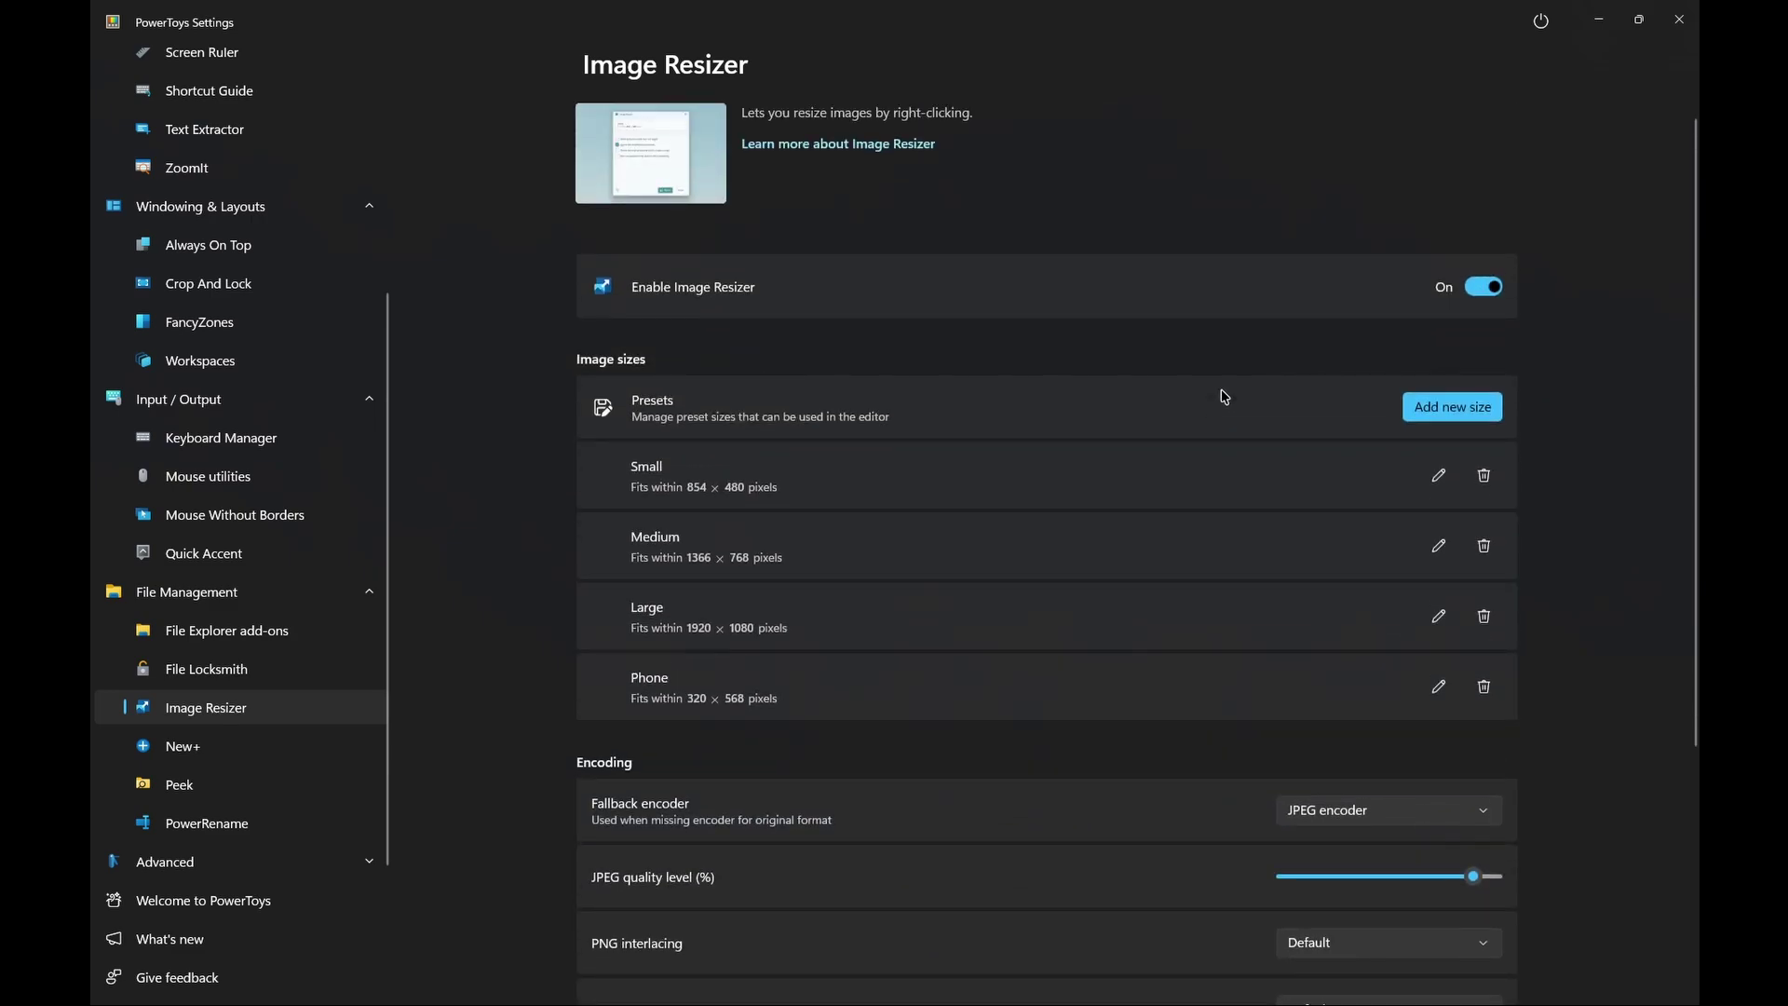
scroll(1225, 387, "down", 2)
scroll(1226, 379, "up", 2)
Step: Minimize PowerToys Settings, move the pexels image away from the desktop's edge and open it with Image Resizer
left_click(1639, 19)
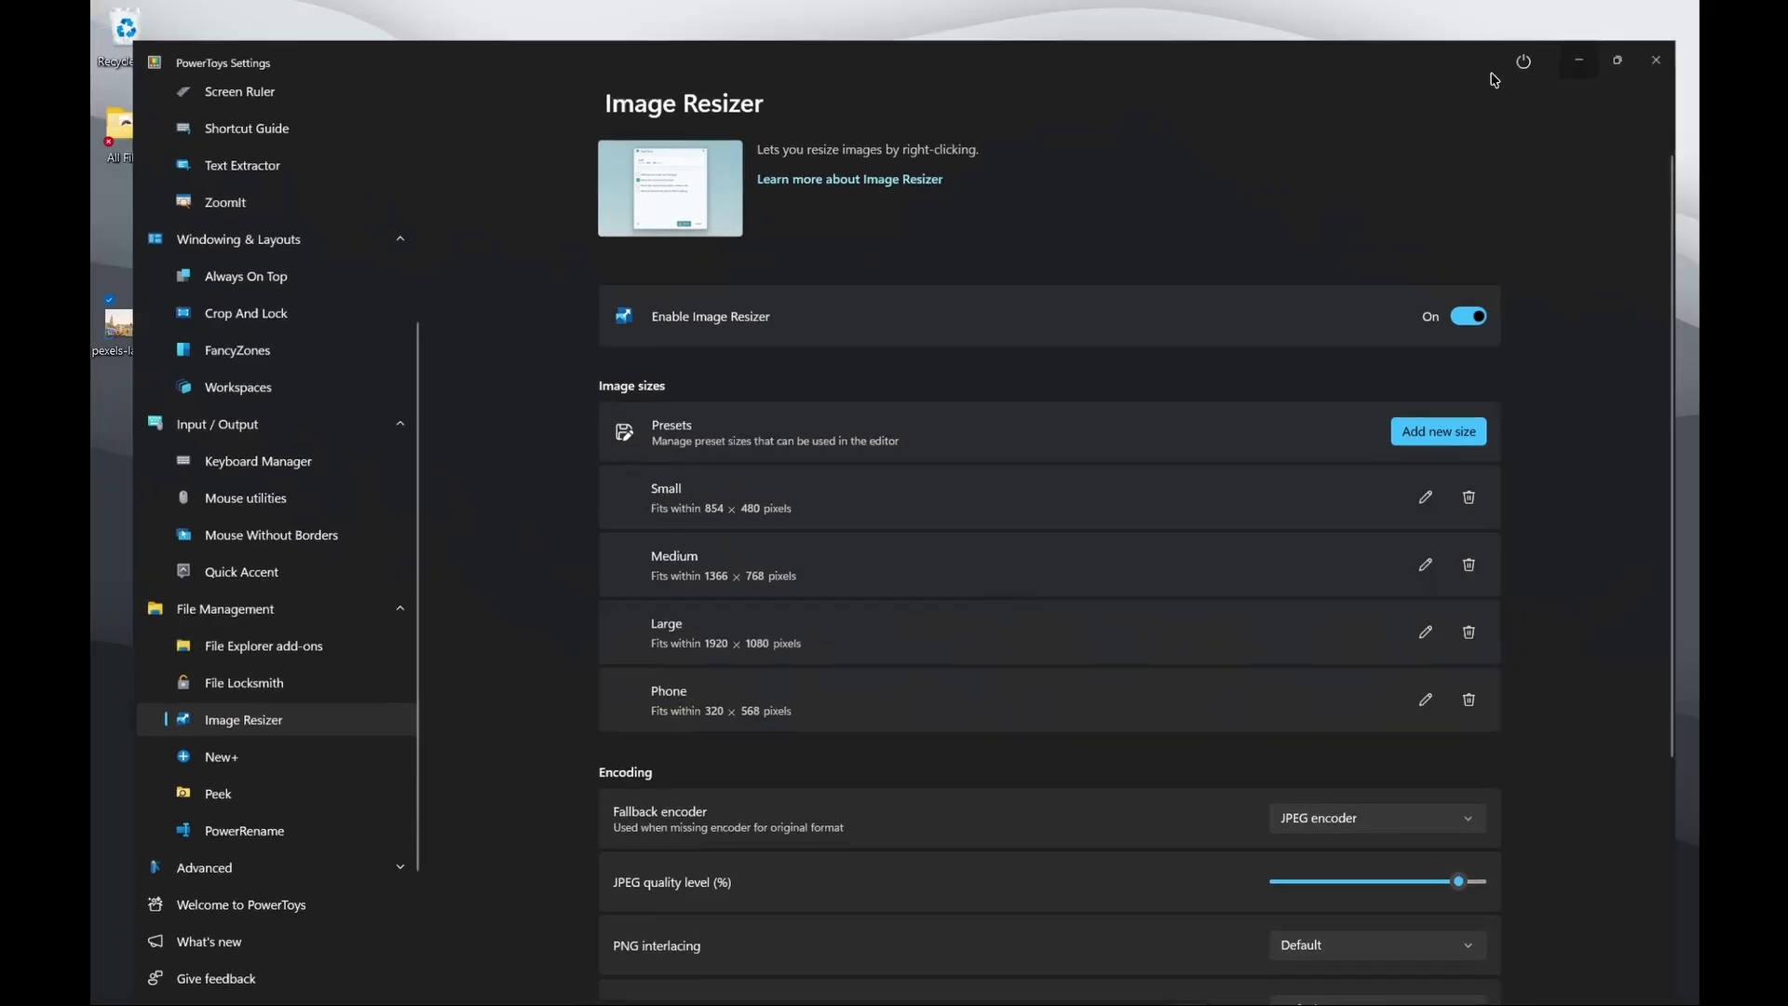
key("super+d")
left_click_drag(118, 321, 517, 121)
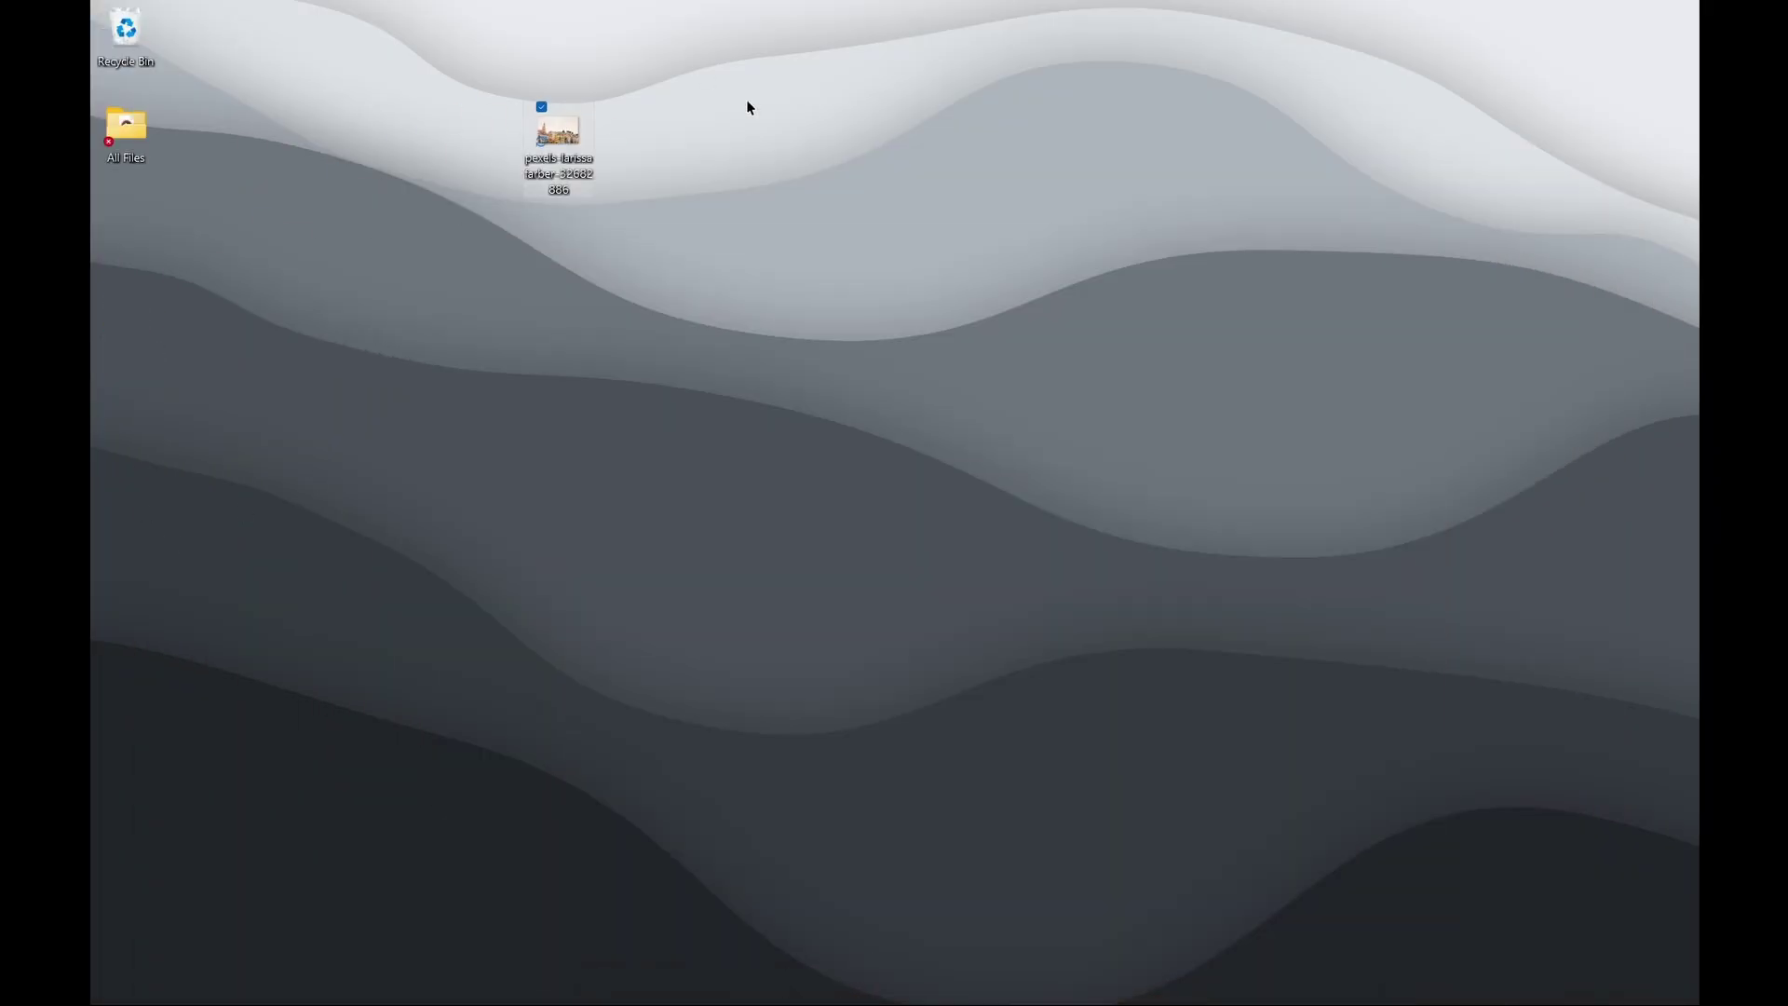
right_click(542, 162)
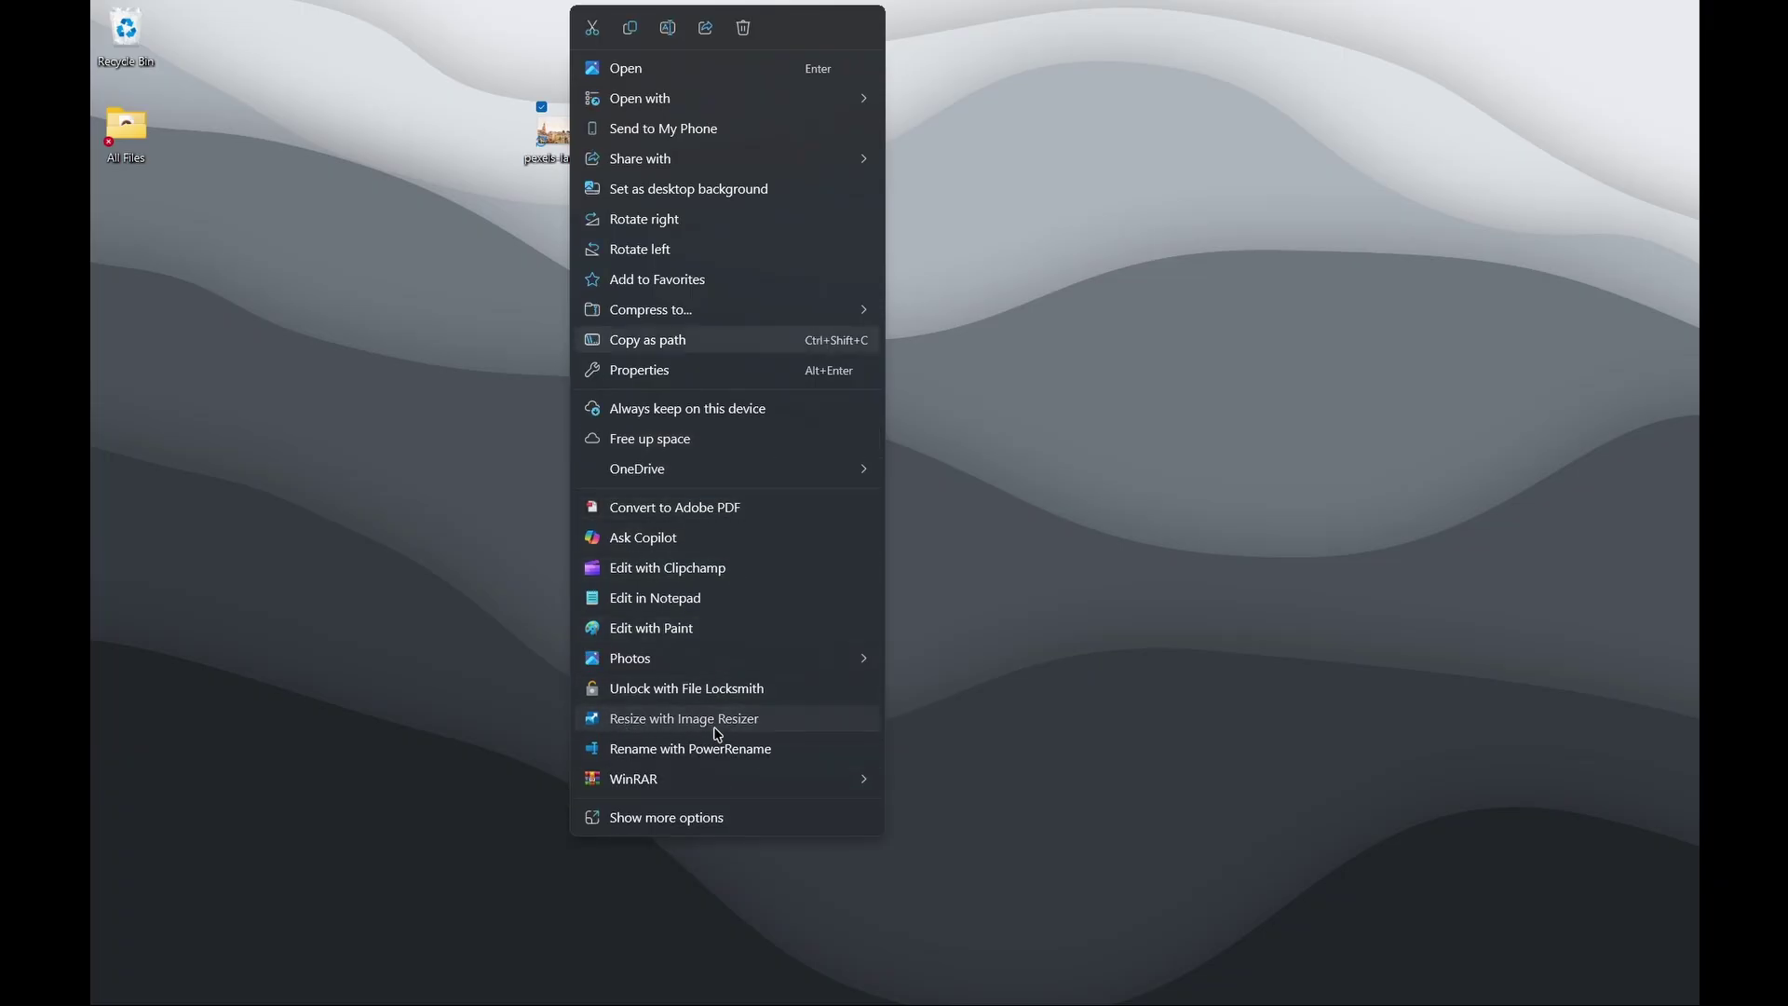
left_click(708, 721)
Step: Place the Image Resizer dialog beside the image and choose the Large size preset (1920 × 1080 pixels)
left_click_drag(1117, 130, 876, 130)
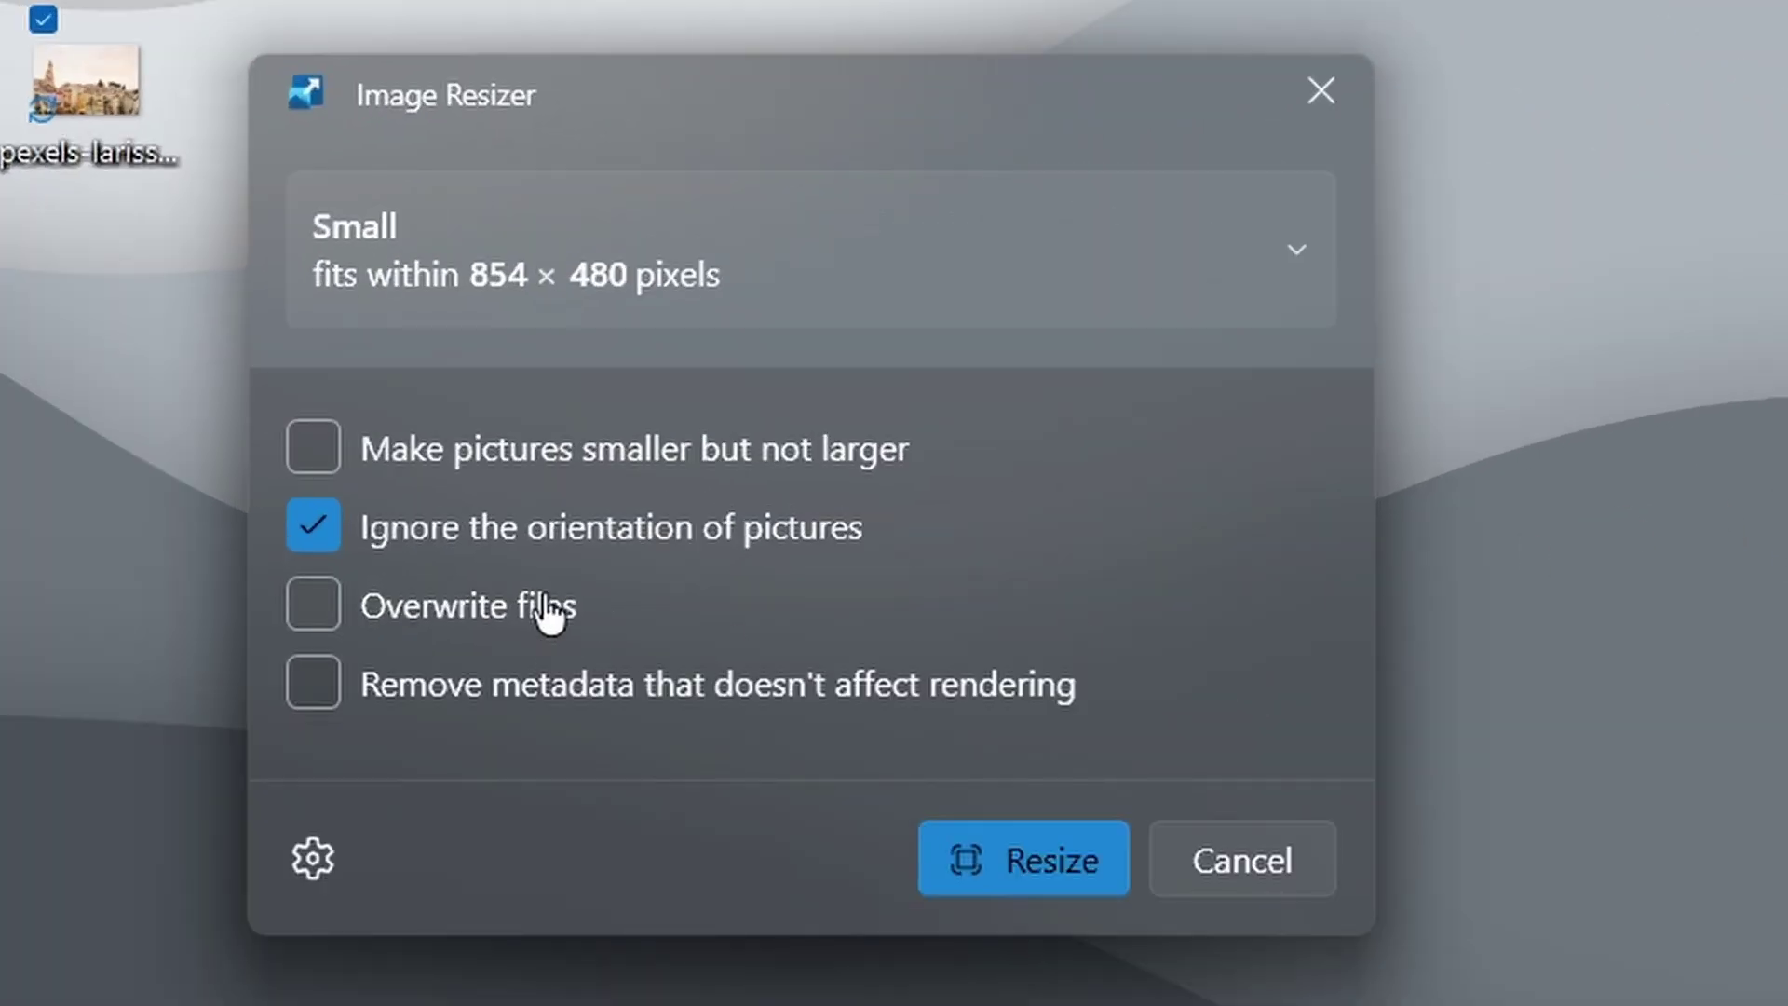
left_click(1294, 250)
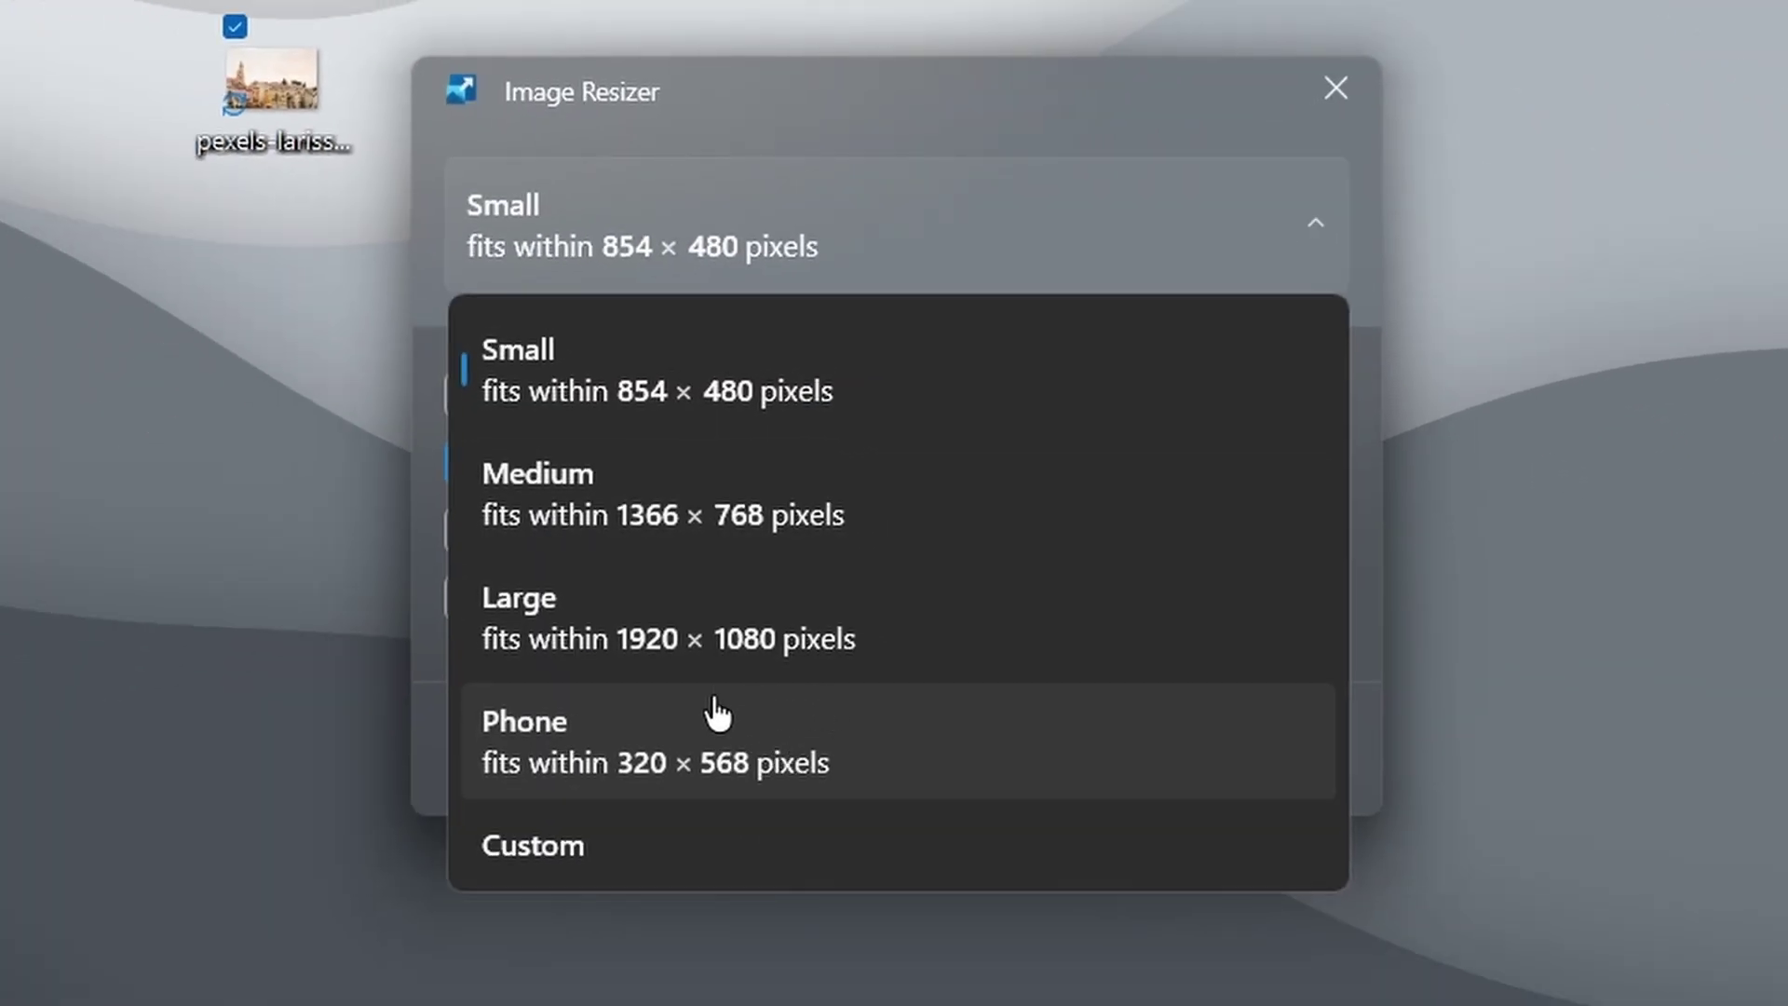
left_click(750, 646)
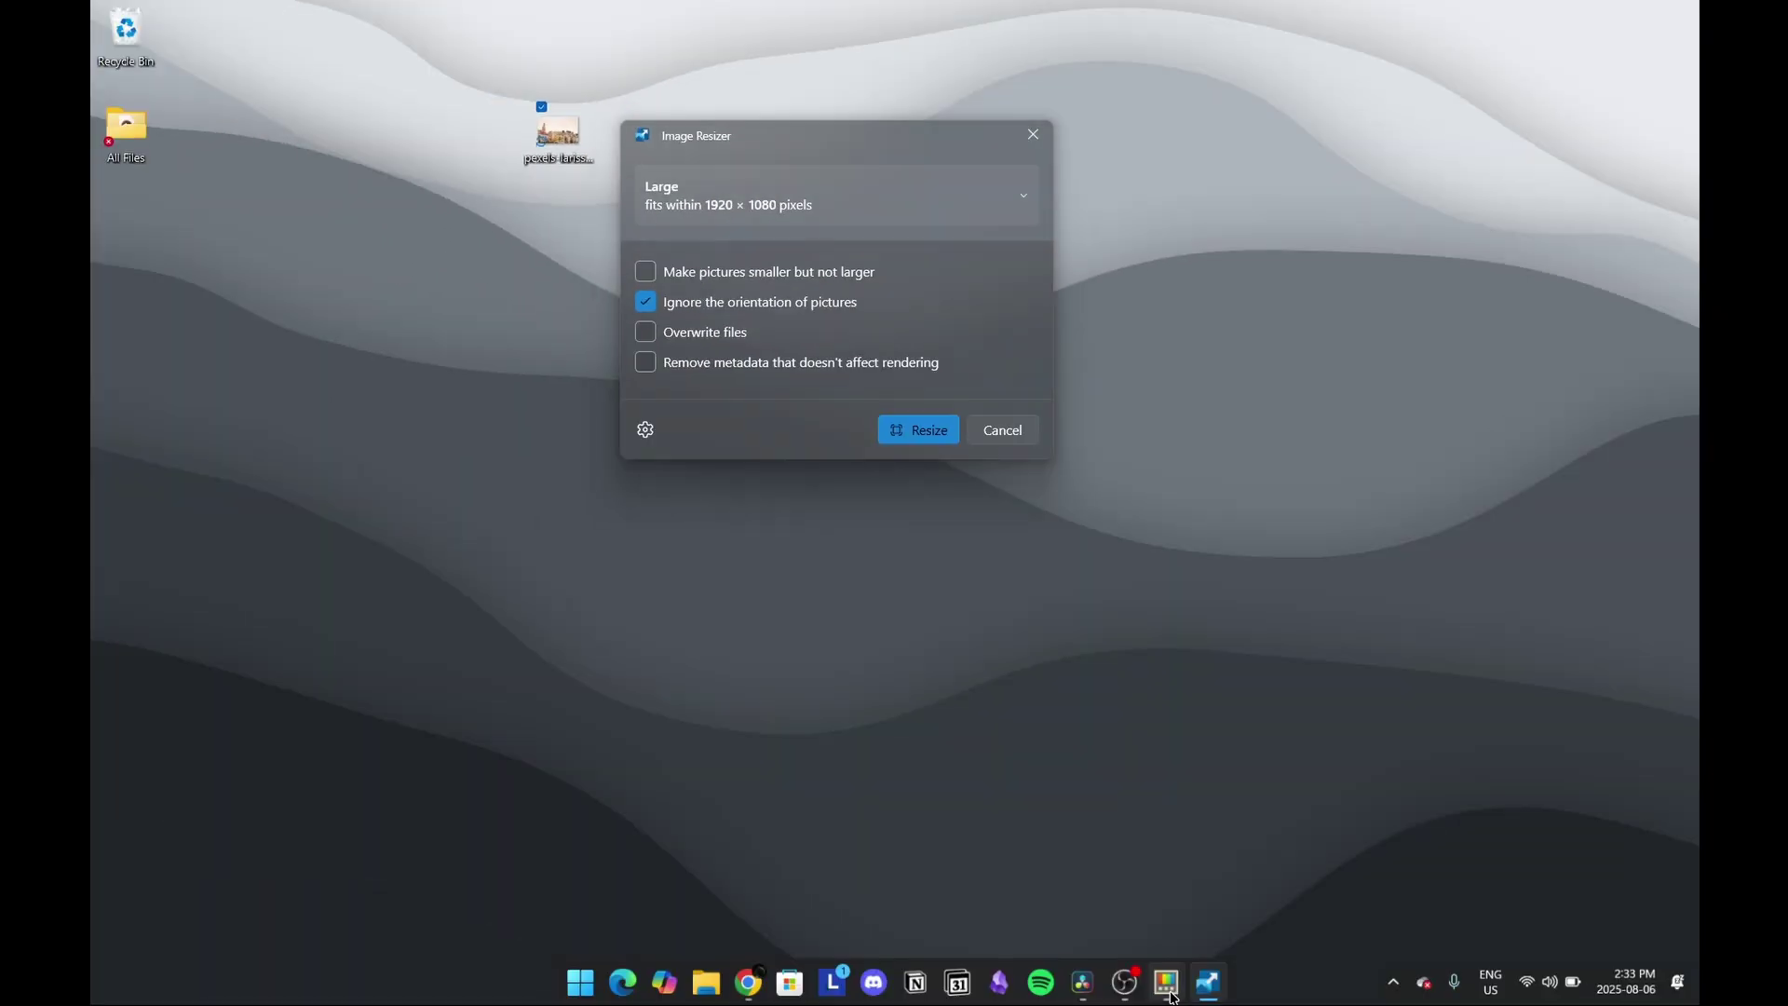
Step: Bring back PowerToys Settings to examine Image Resizer's presets, encoding and filename options, and minimize it again
left_click(1167, 982)
scroll(1636, 445, "down", 2)
scroll(1636, 445, "down", 1)
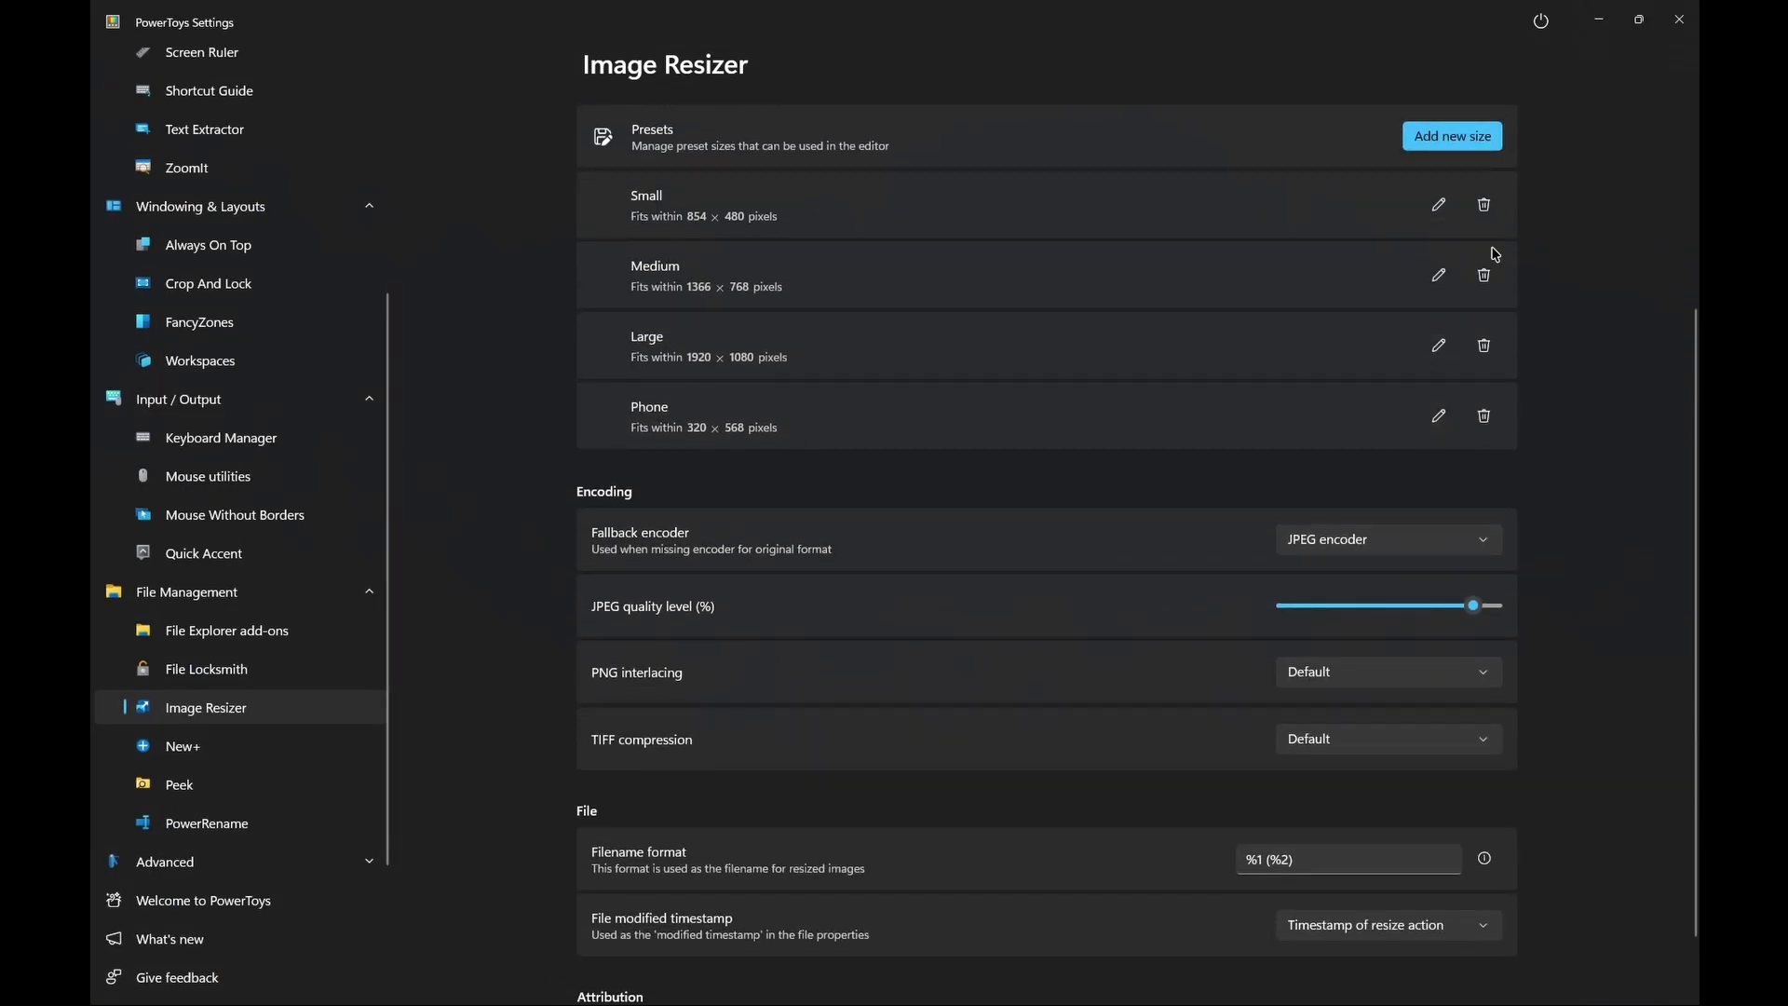
scroll(1301, 395, "down", 1)
scroll(1070, 448, "down", 1)
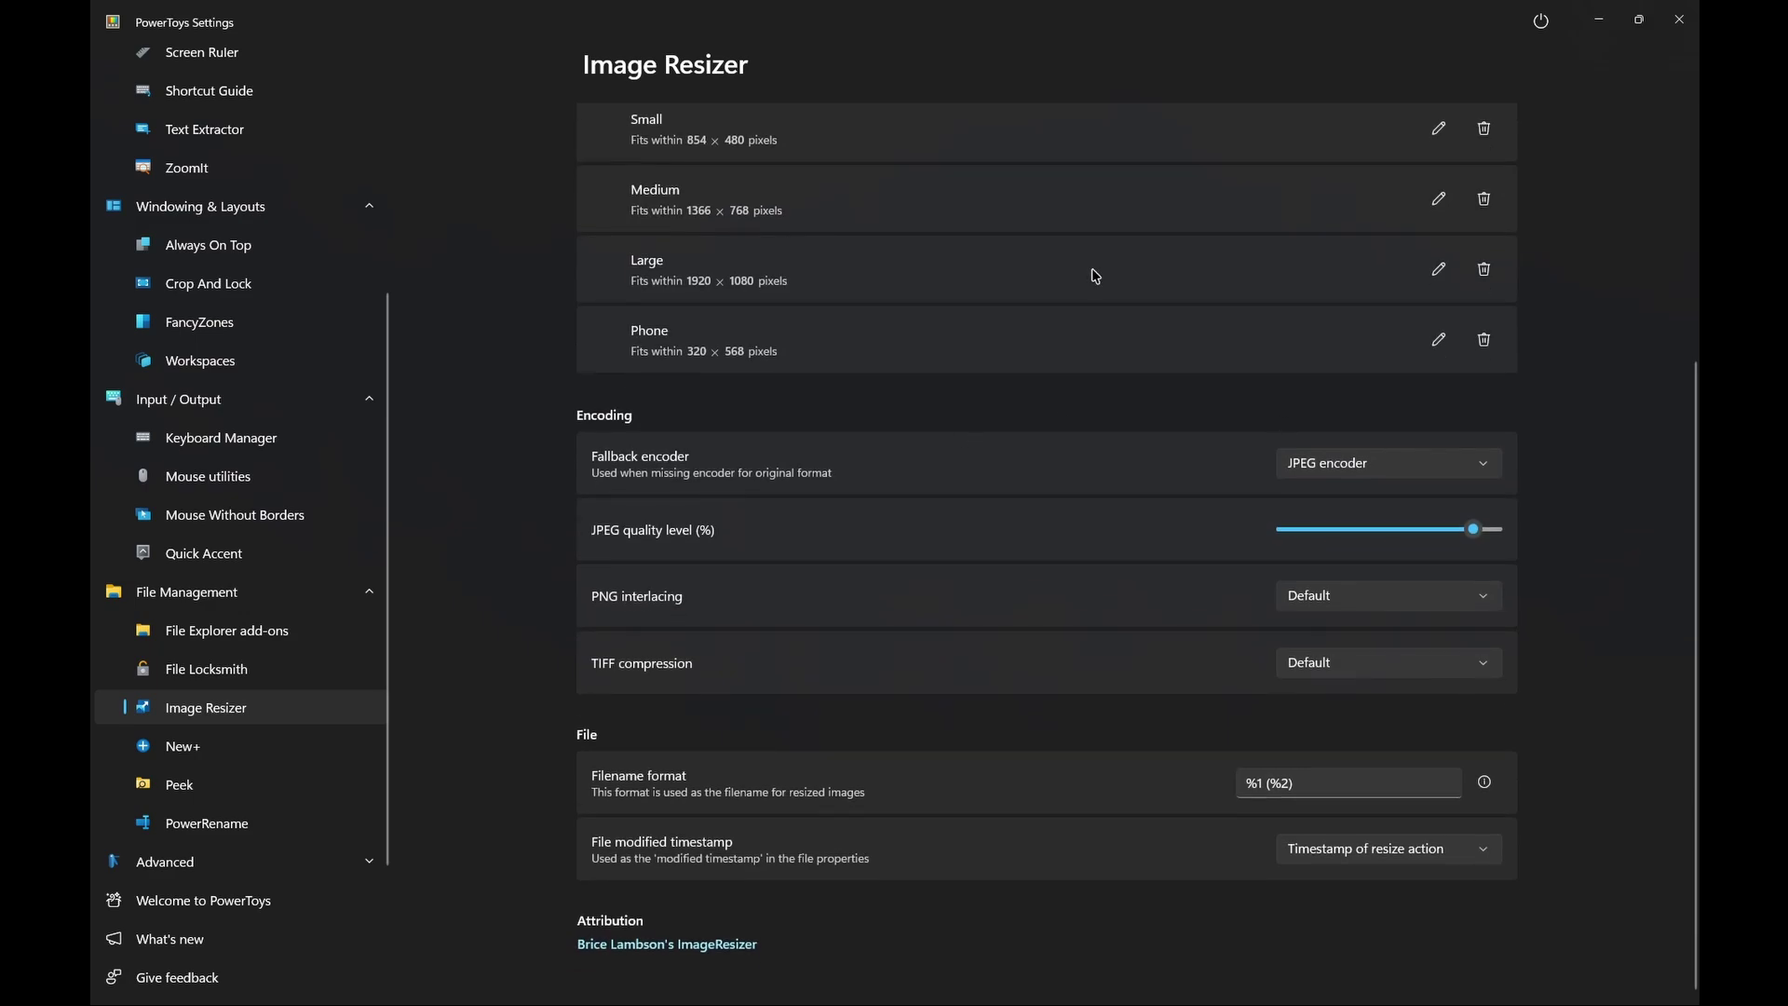
left_click(1598, 19)
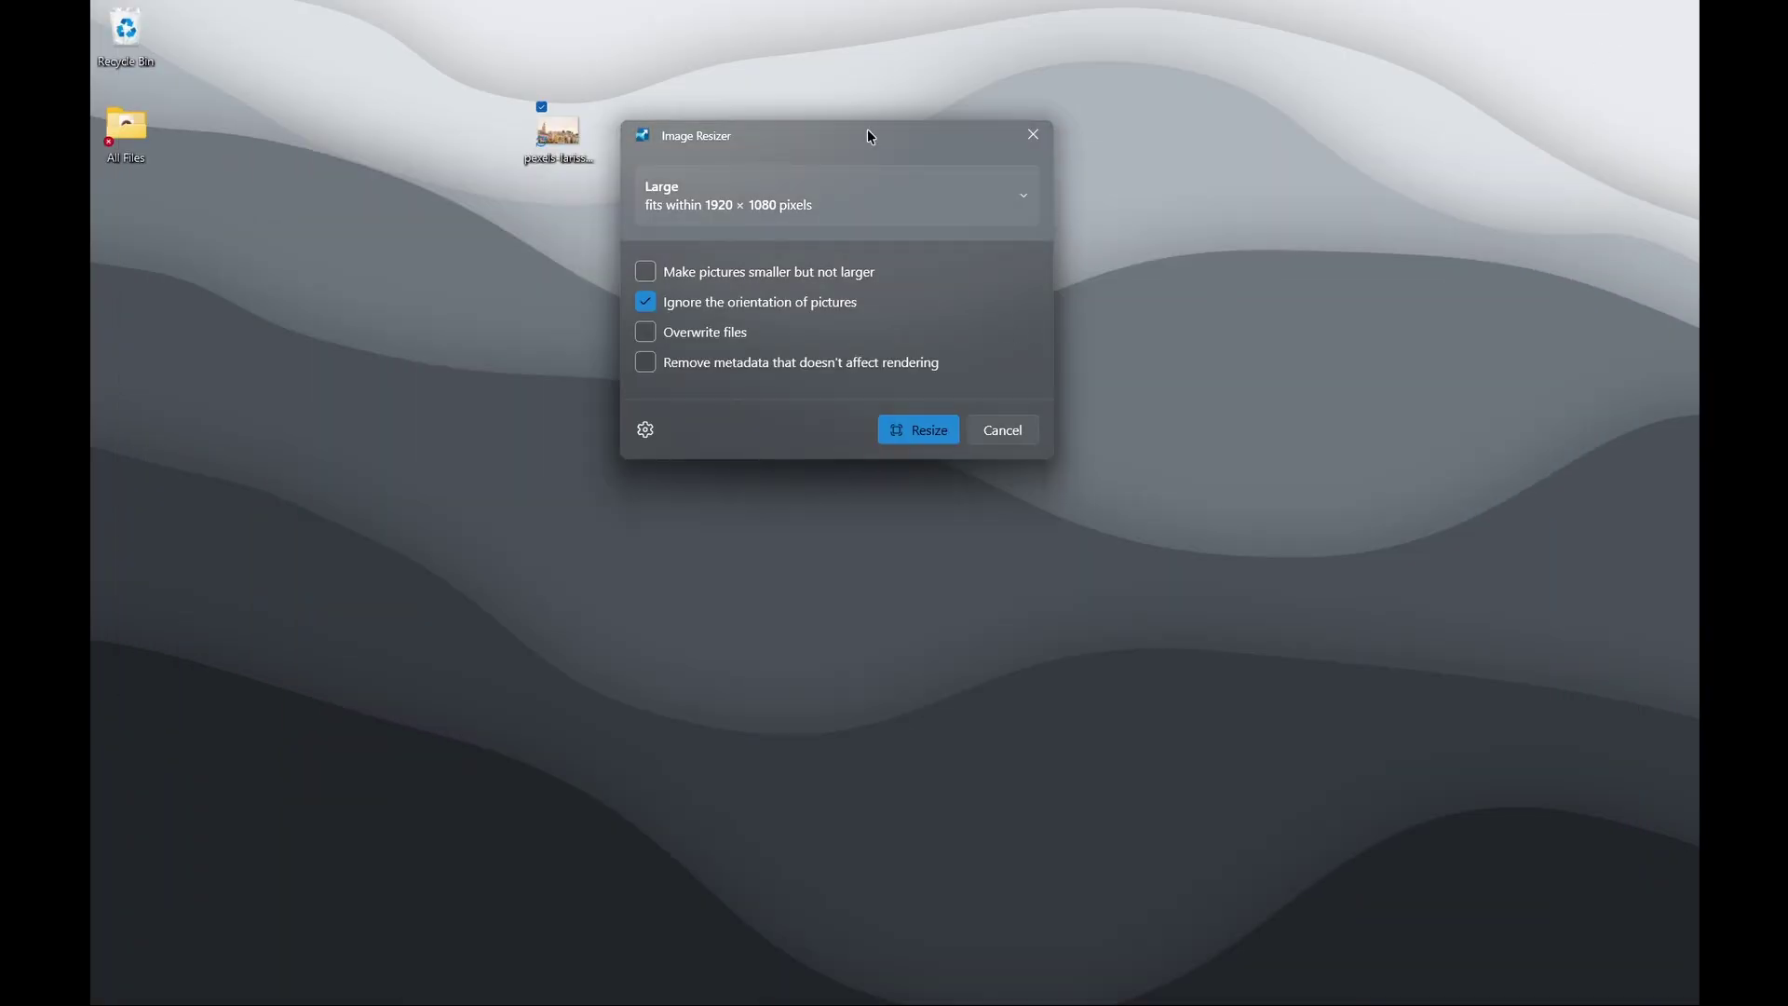
Step: Resize the pexels image with the Medium preset (1366 × 768 pixels) and move the original below the resized copy on the desktop
left_click_drag(870, 137, 1272, 142)
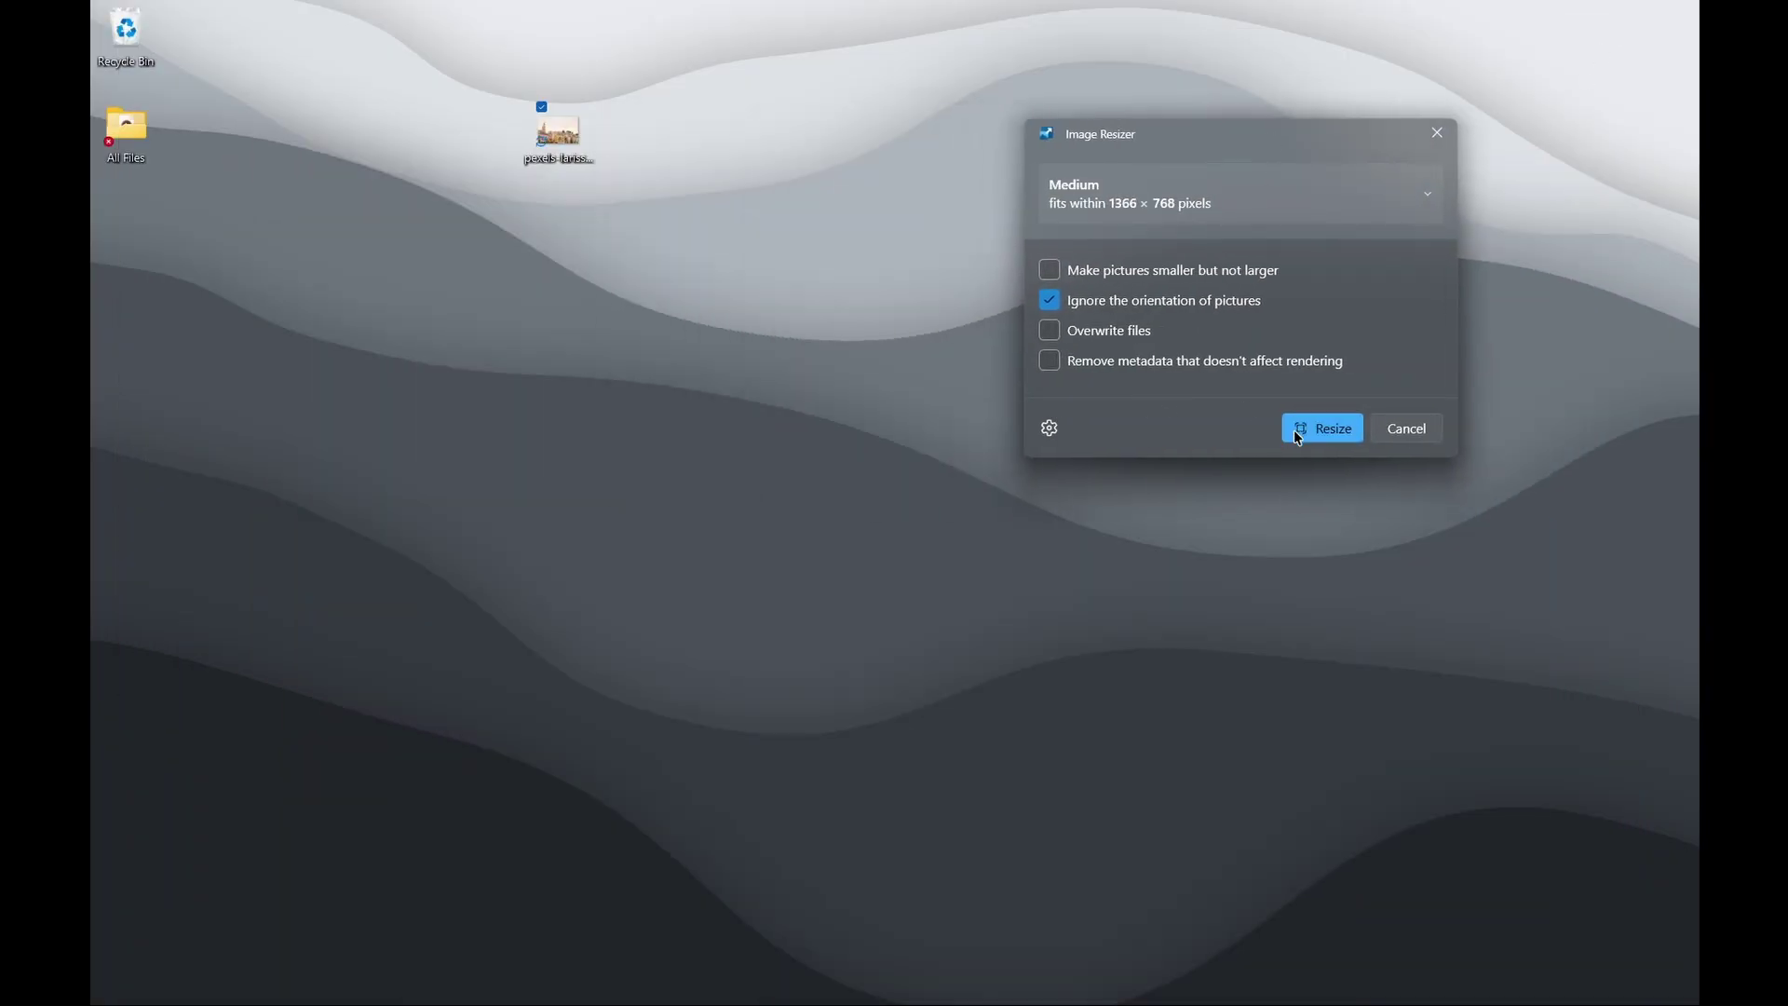
left_click(1297, 436)
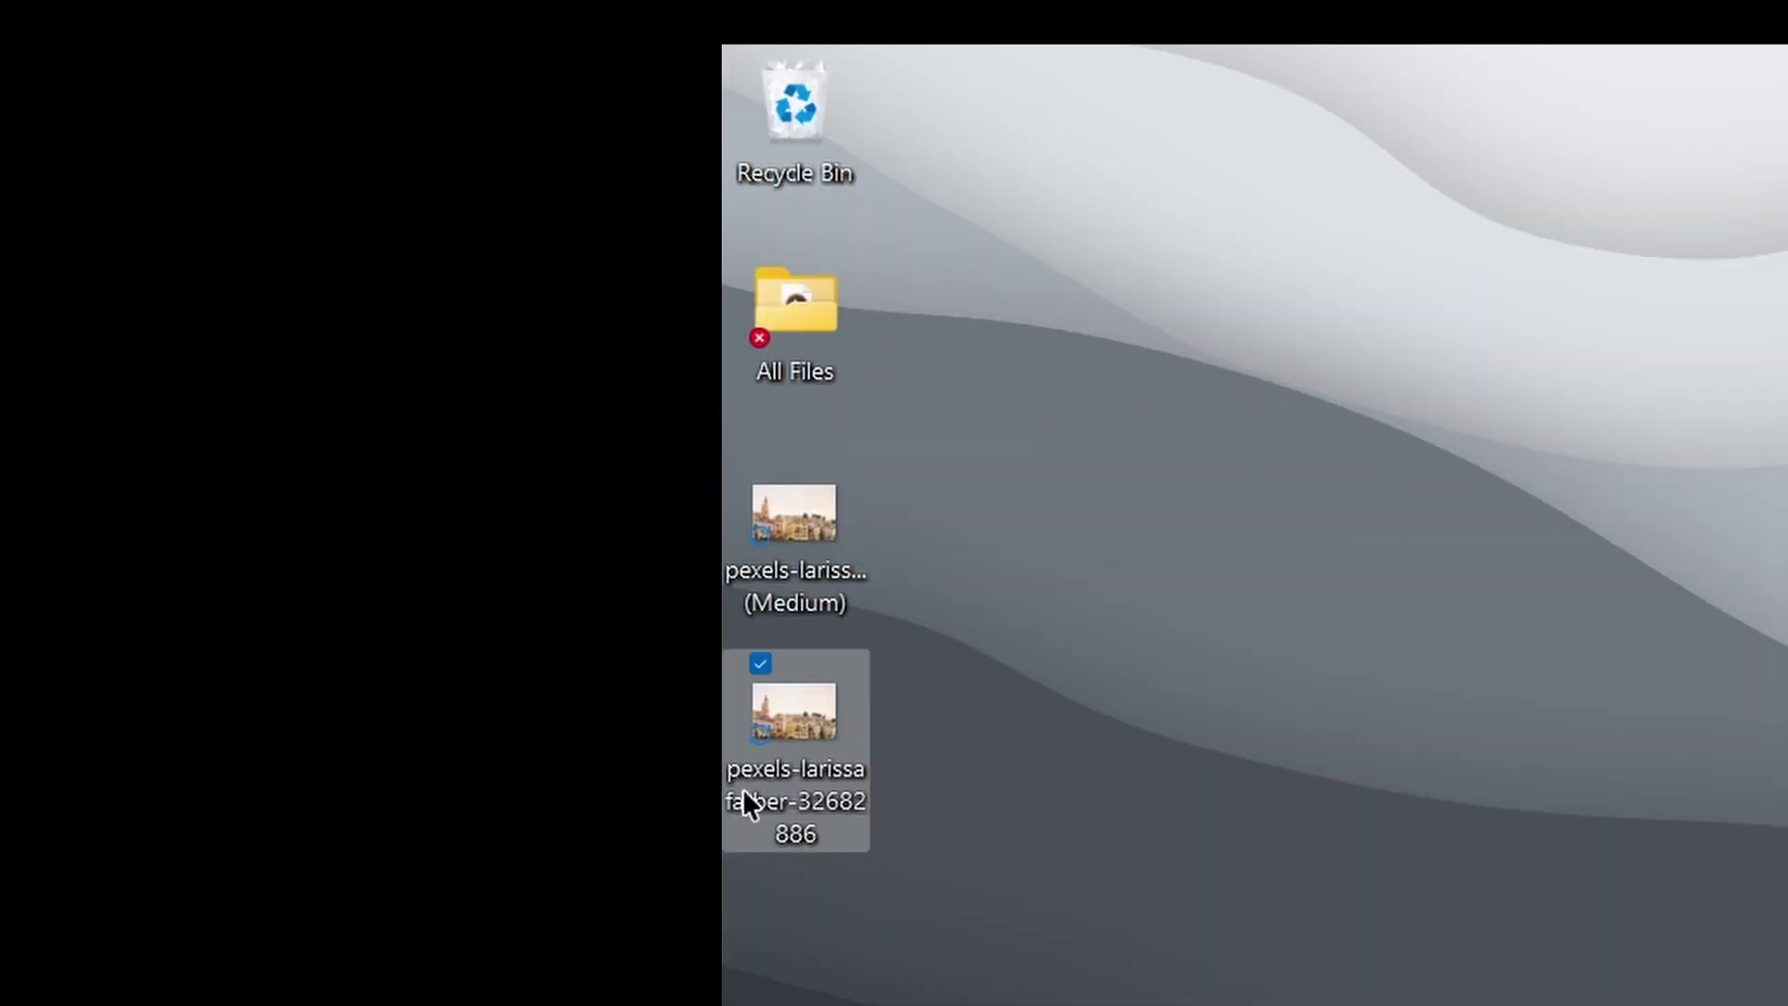
left_click_drag(415, 432, 155, 214)
left_click(1656, 647)
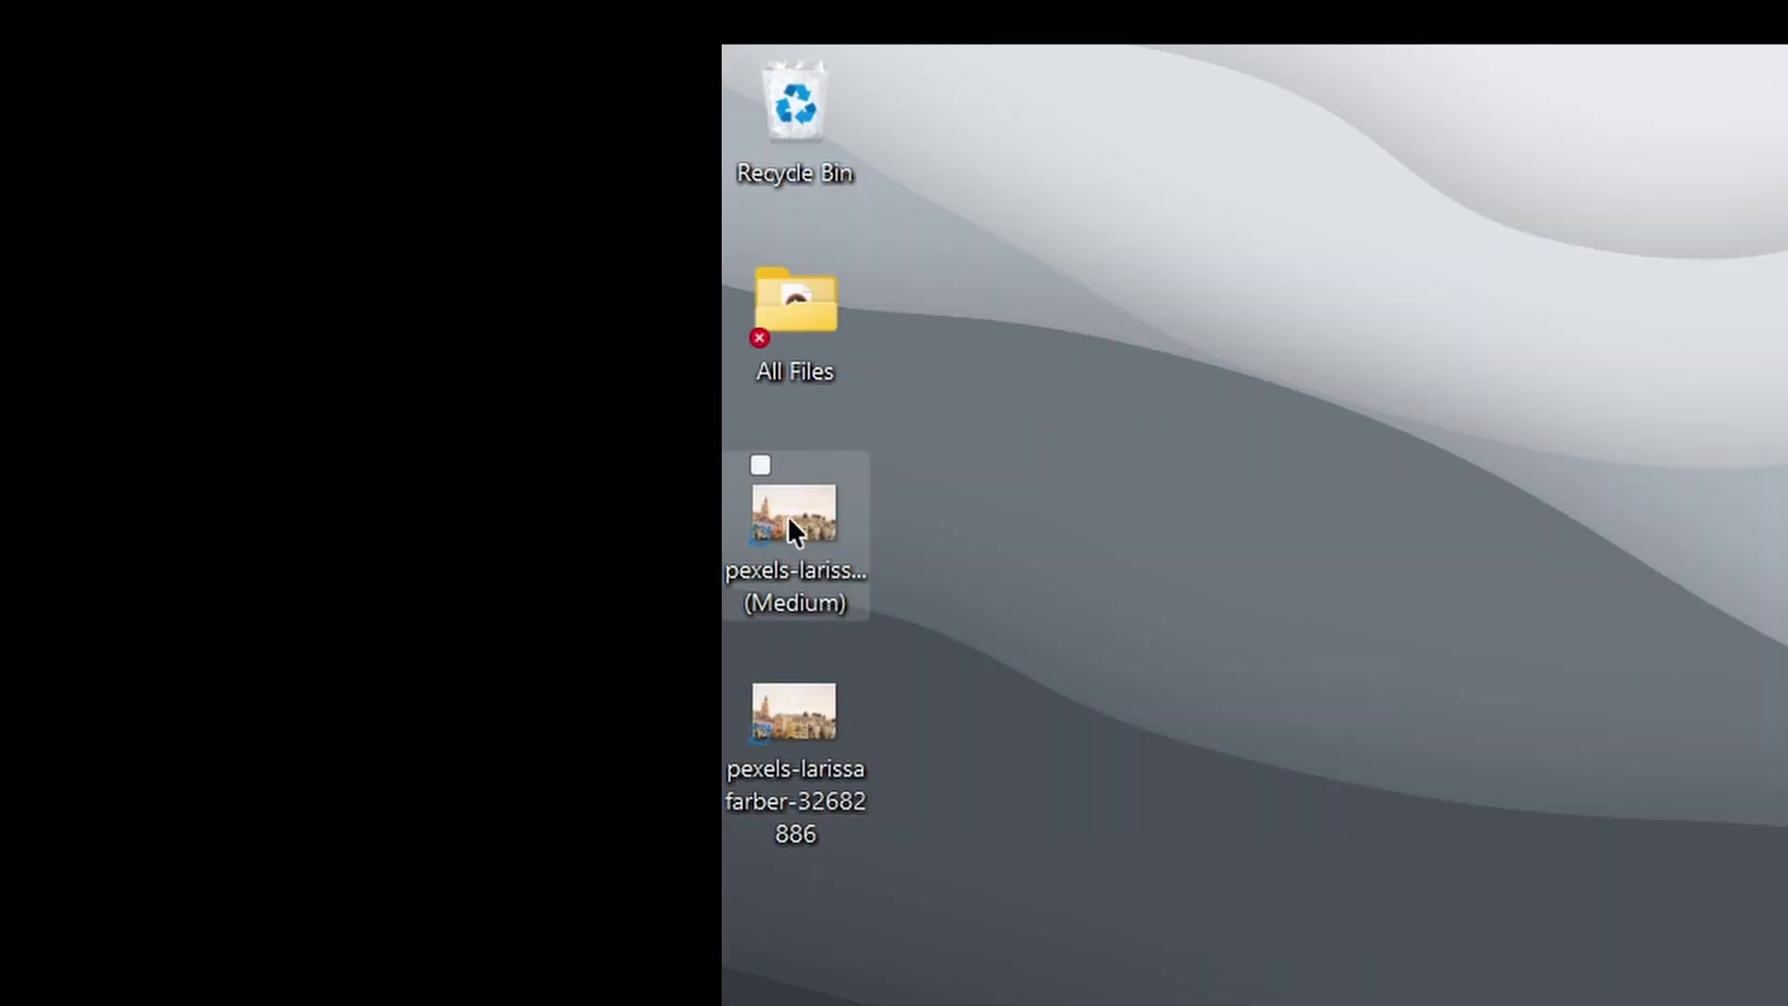
Step: Open the original pexels image and its Medium copy in separate viewer windows and arrange them side by side
double_click(793, 712)
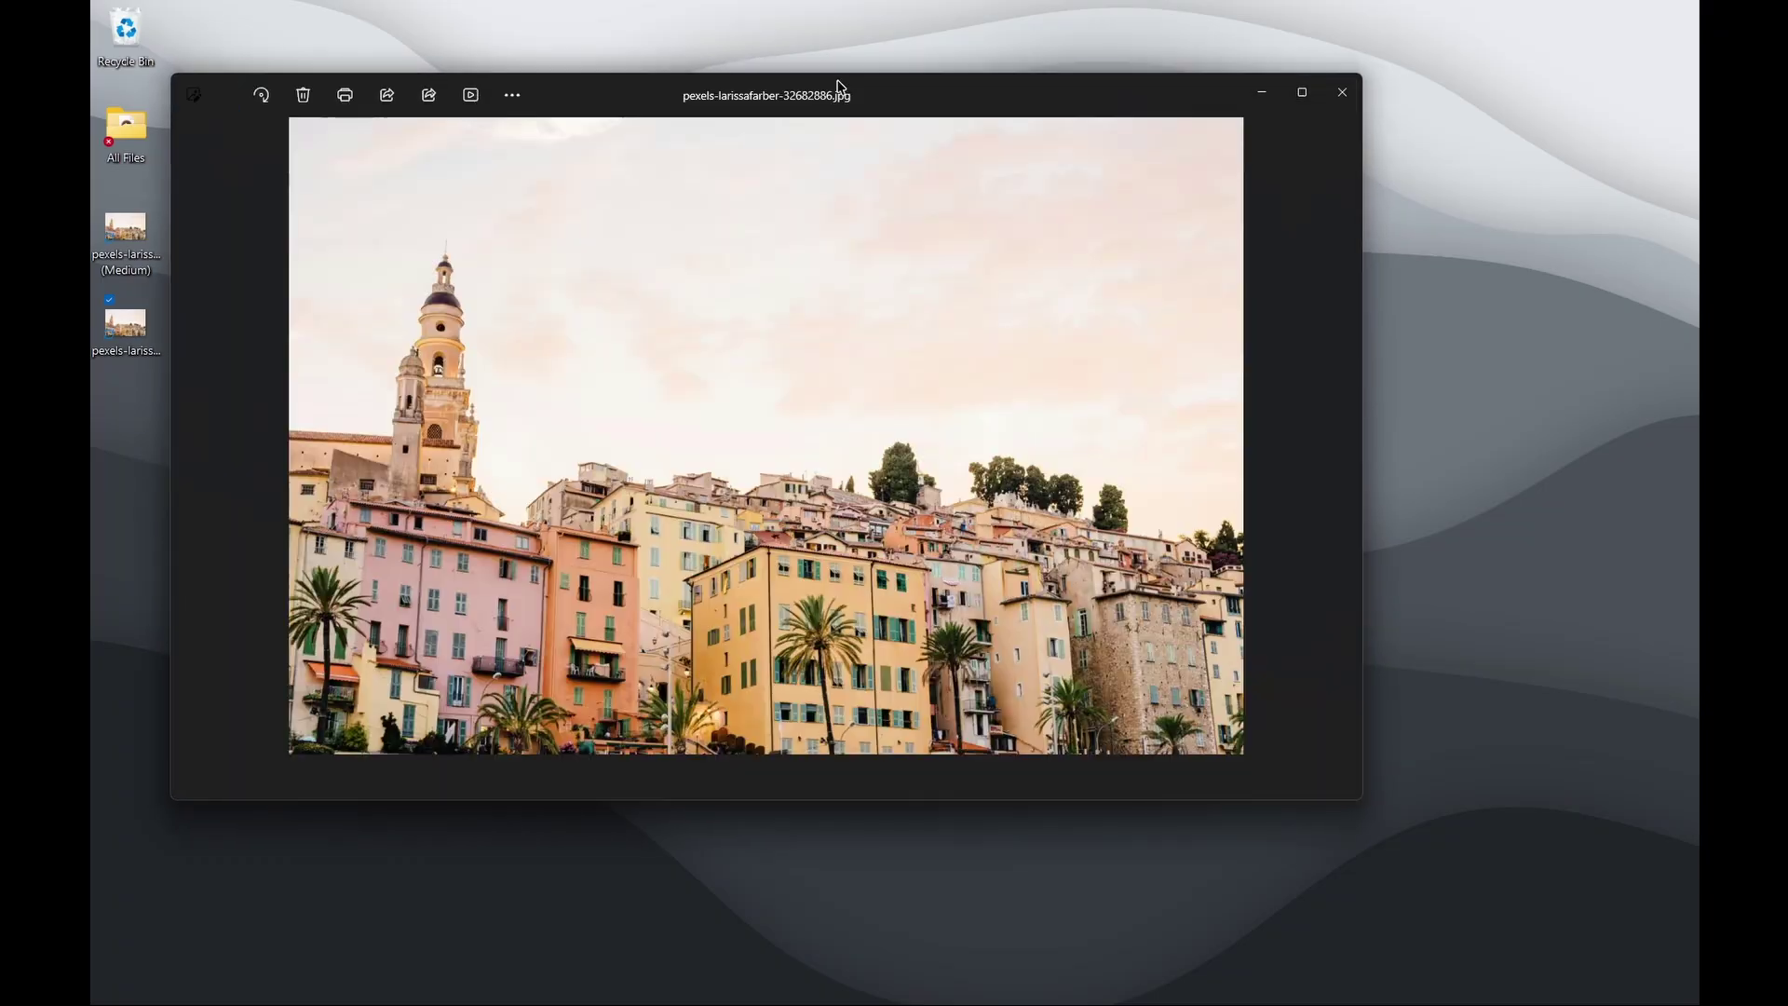
left_click_drag(889, 97, 1397, 115)
double_click(132, 231)
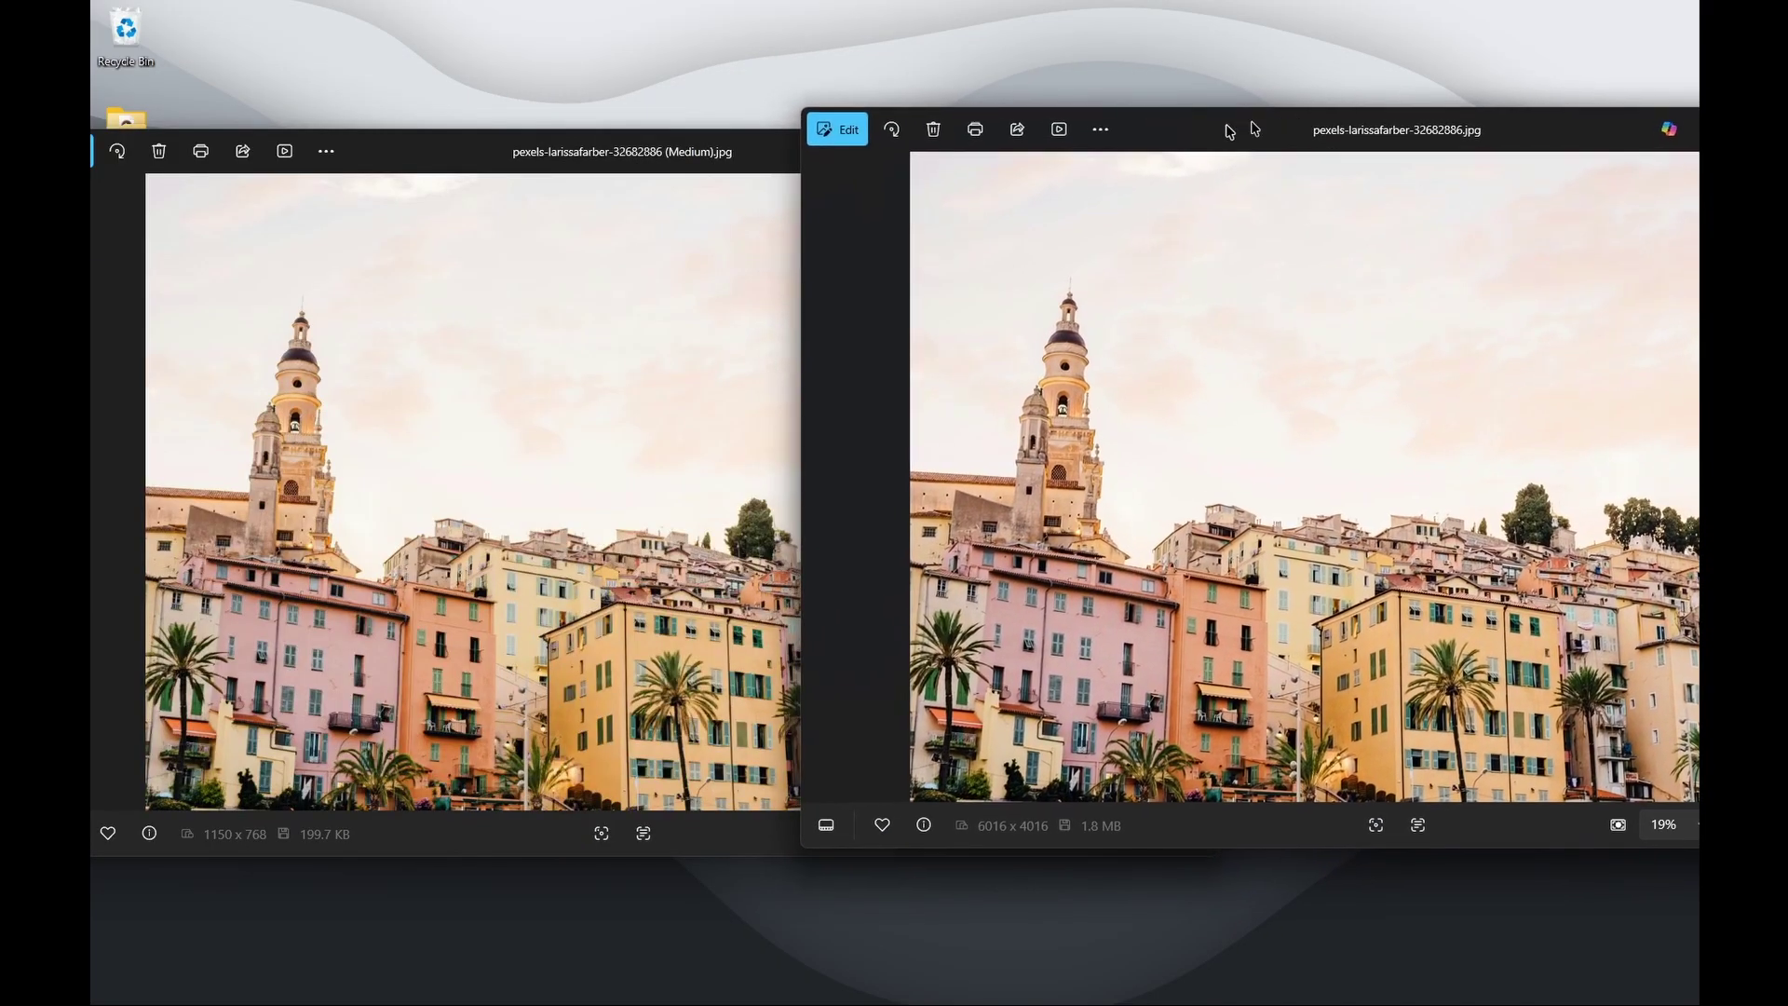
left_click_drag(1229, 130, 1158, 134)
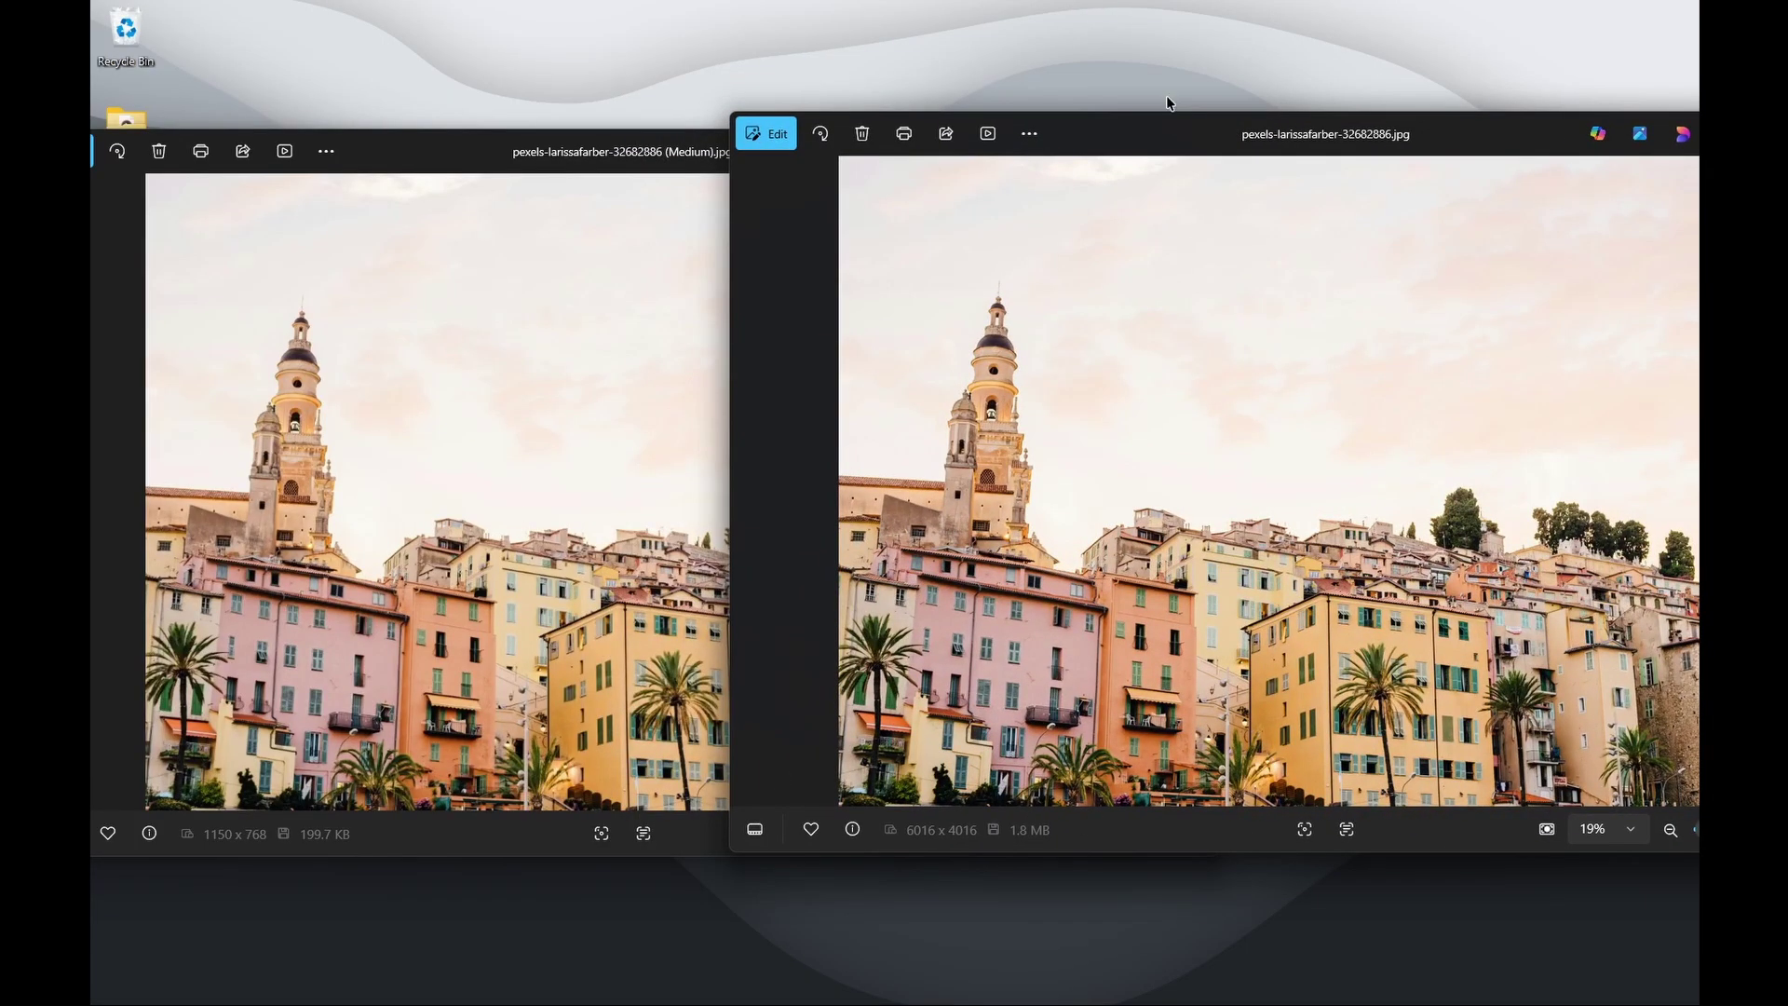
left_click_drag(1167, 146, 1181, 155)
Step: Compare the dimensions and file sizes of the Medium copy and the original image, and minimize both image windows
left_click(217, 834)
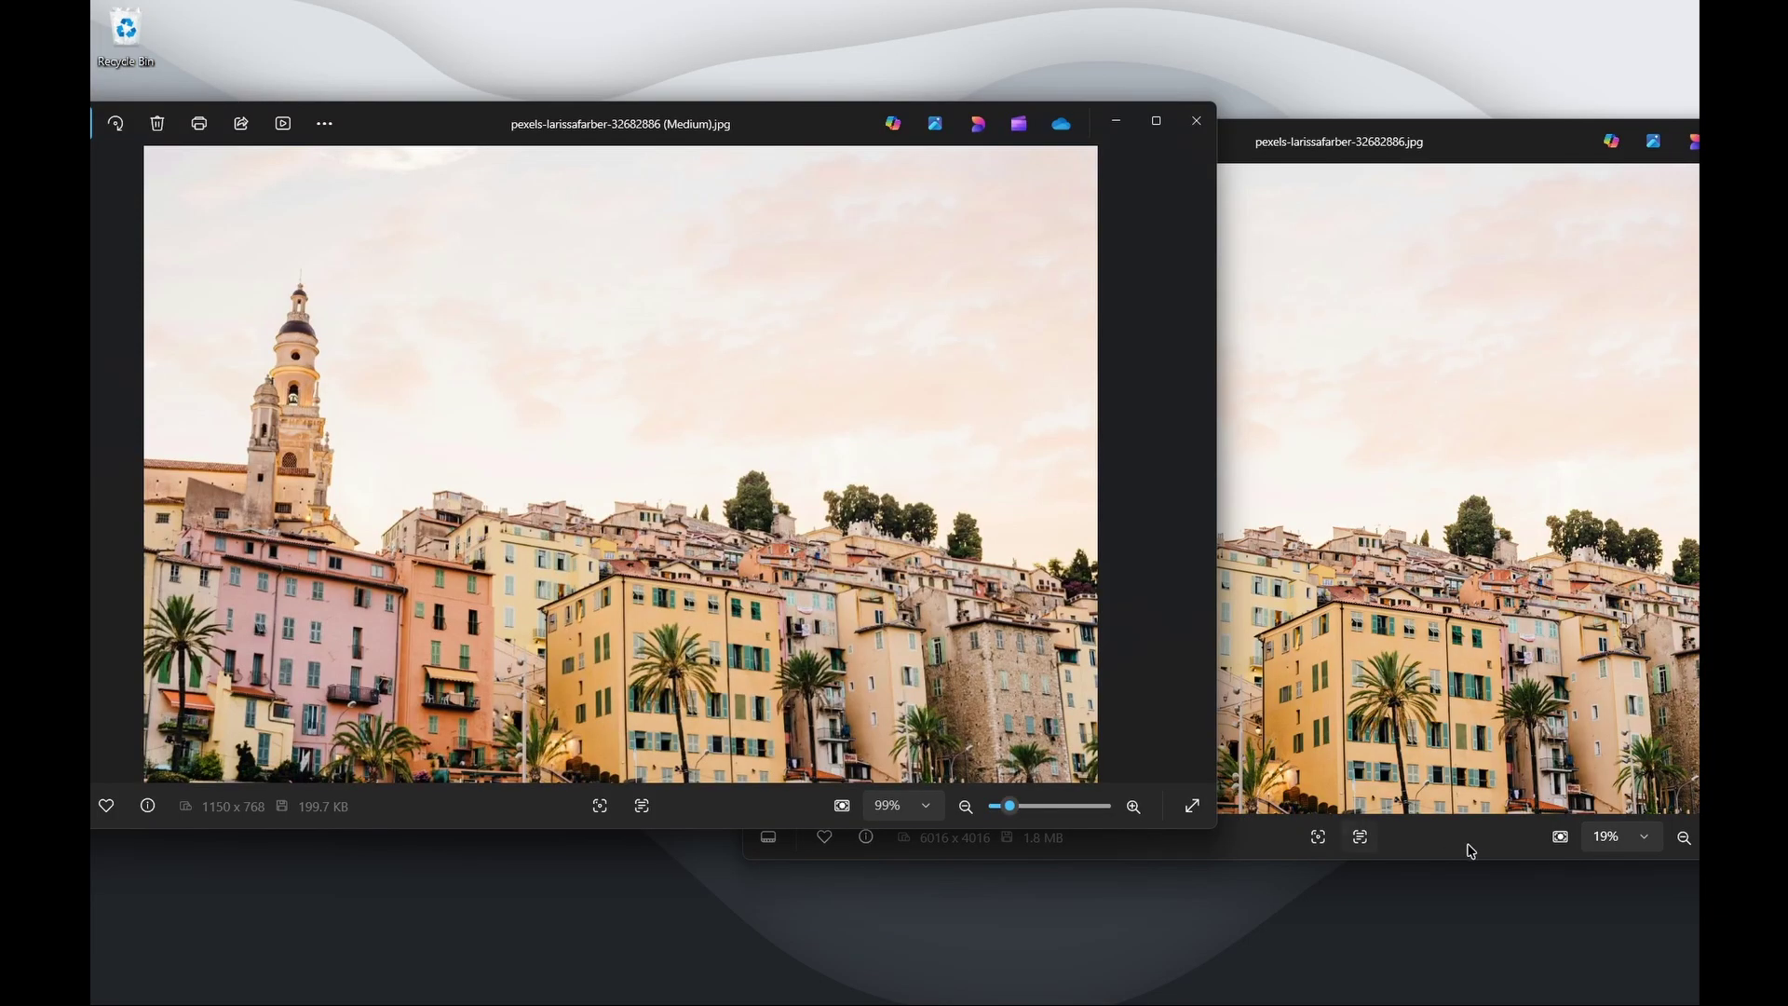
left_click(944, 855)
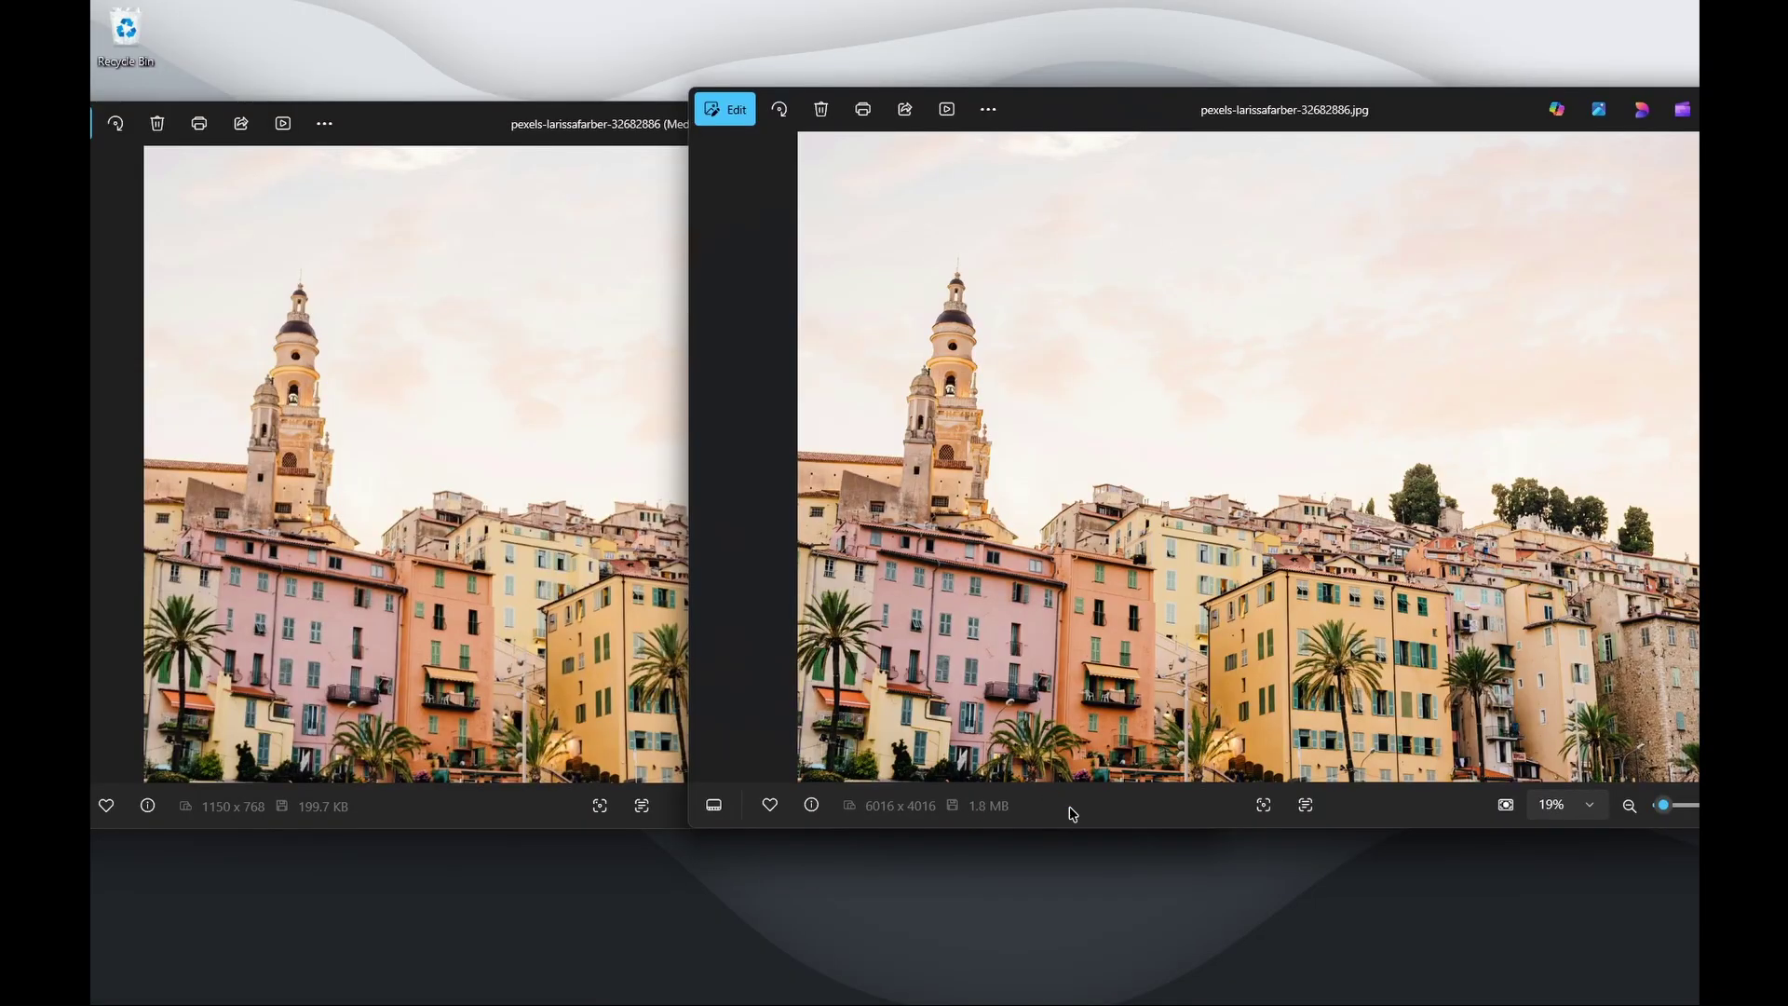
left_click(363, 821)
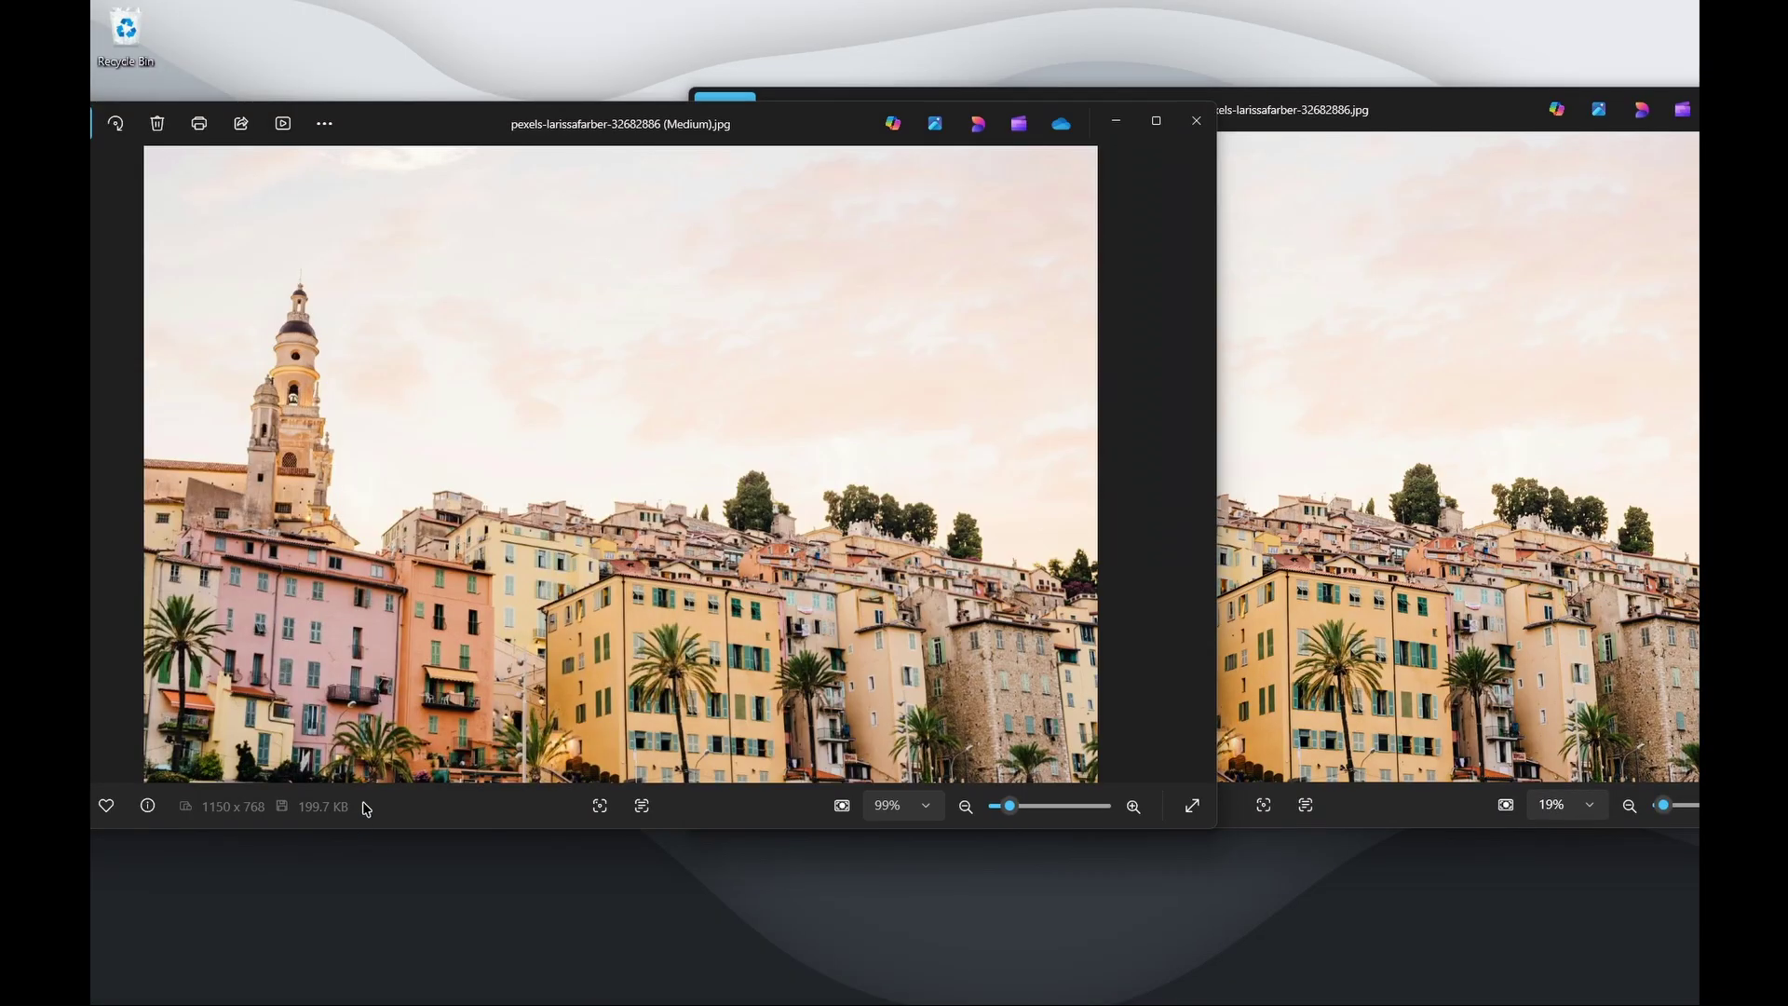
left_click(1114, 128)
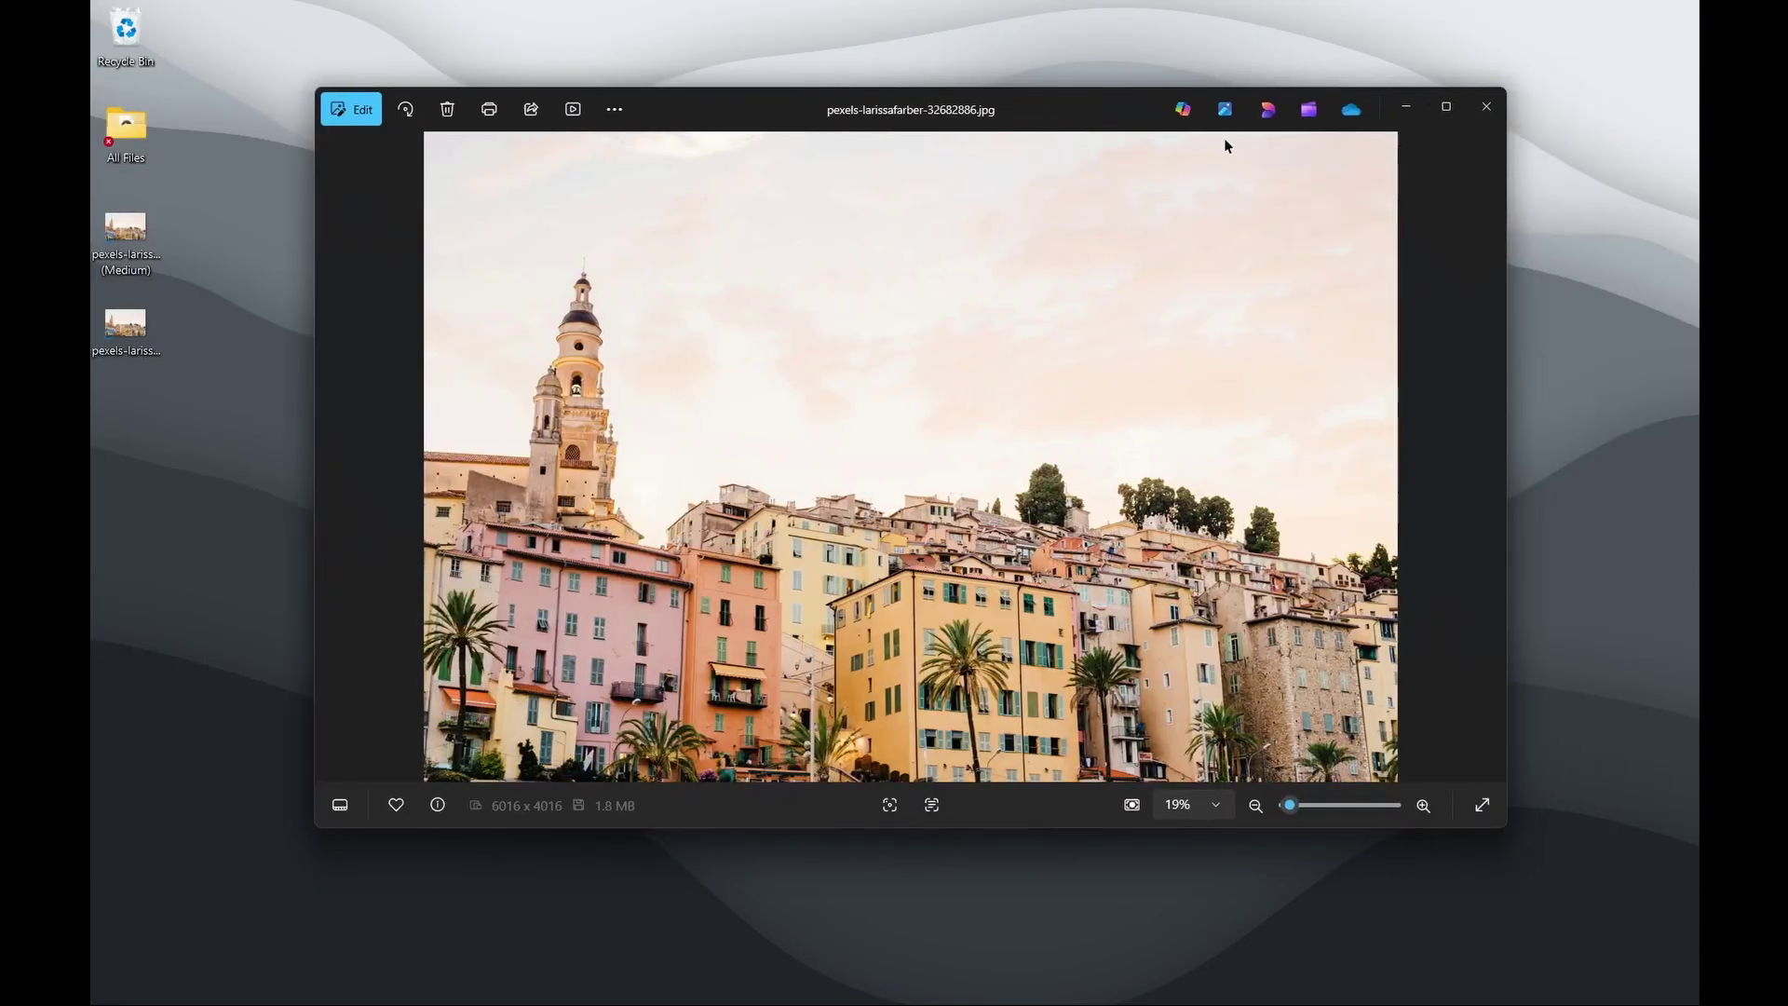
left_click(1413, 110)
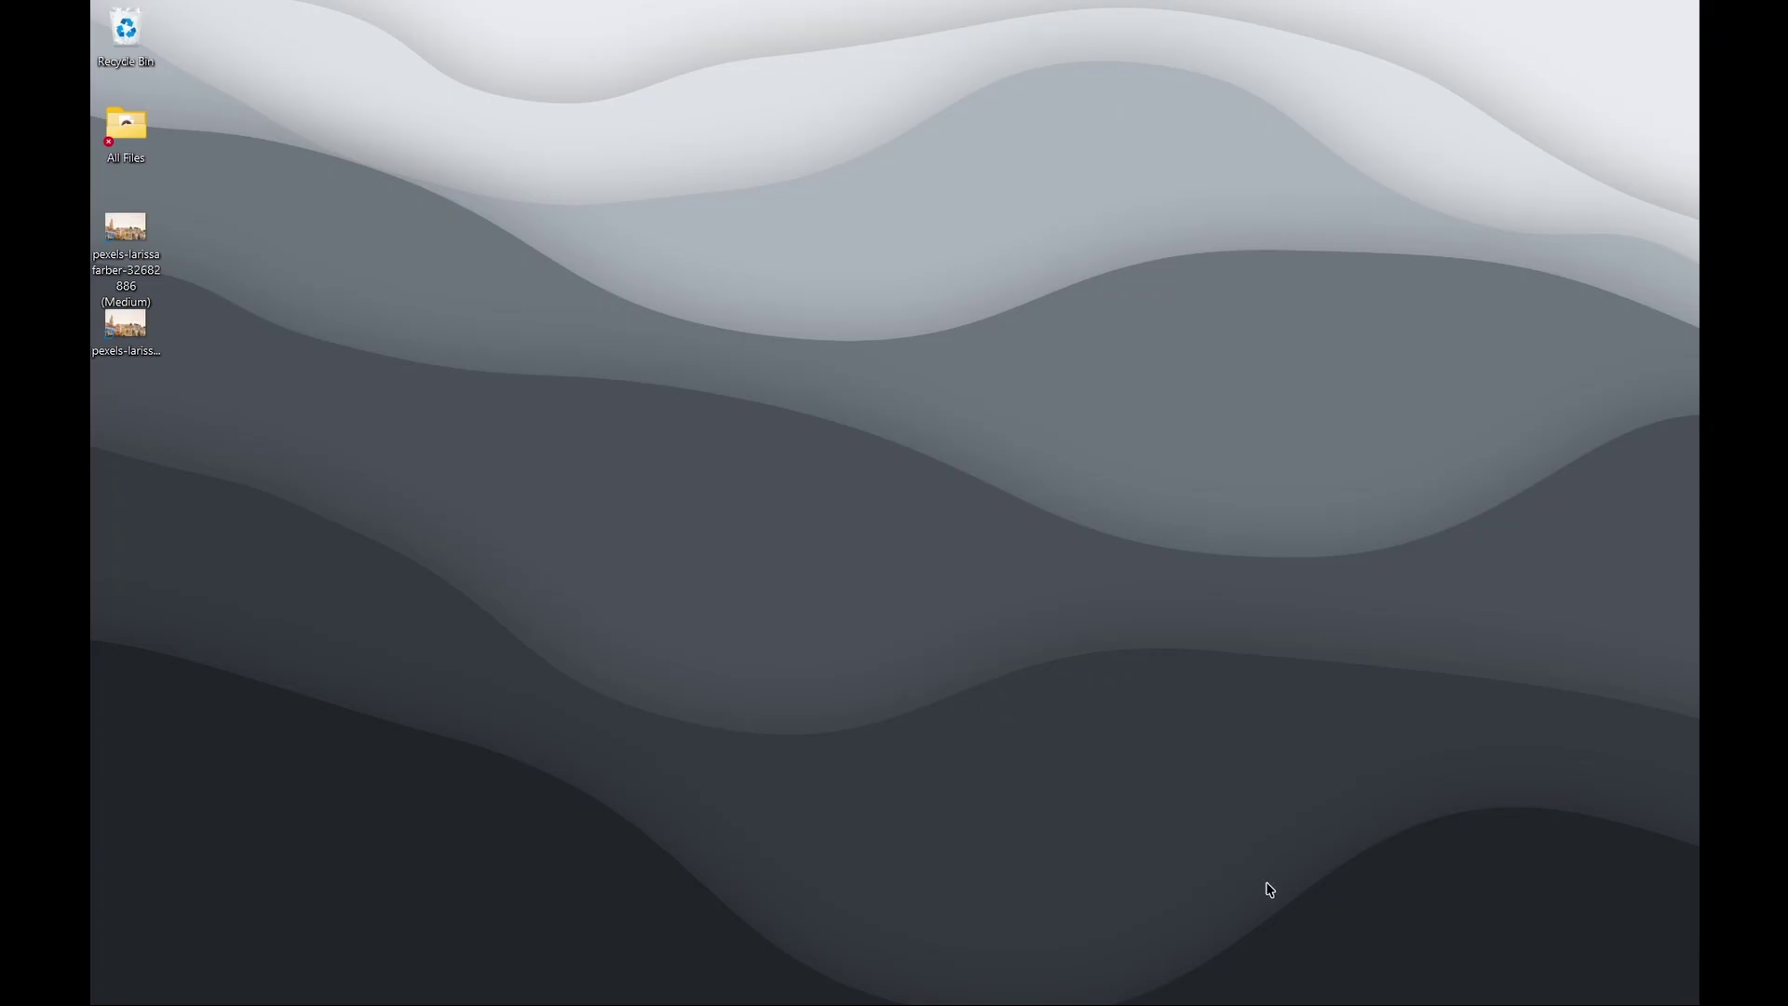
Step: Bring back PowerToys Settings and trigger Find My Mouse to spotlight the cursor, repositioning the settings window on the desktop
left_click(1166, 984)
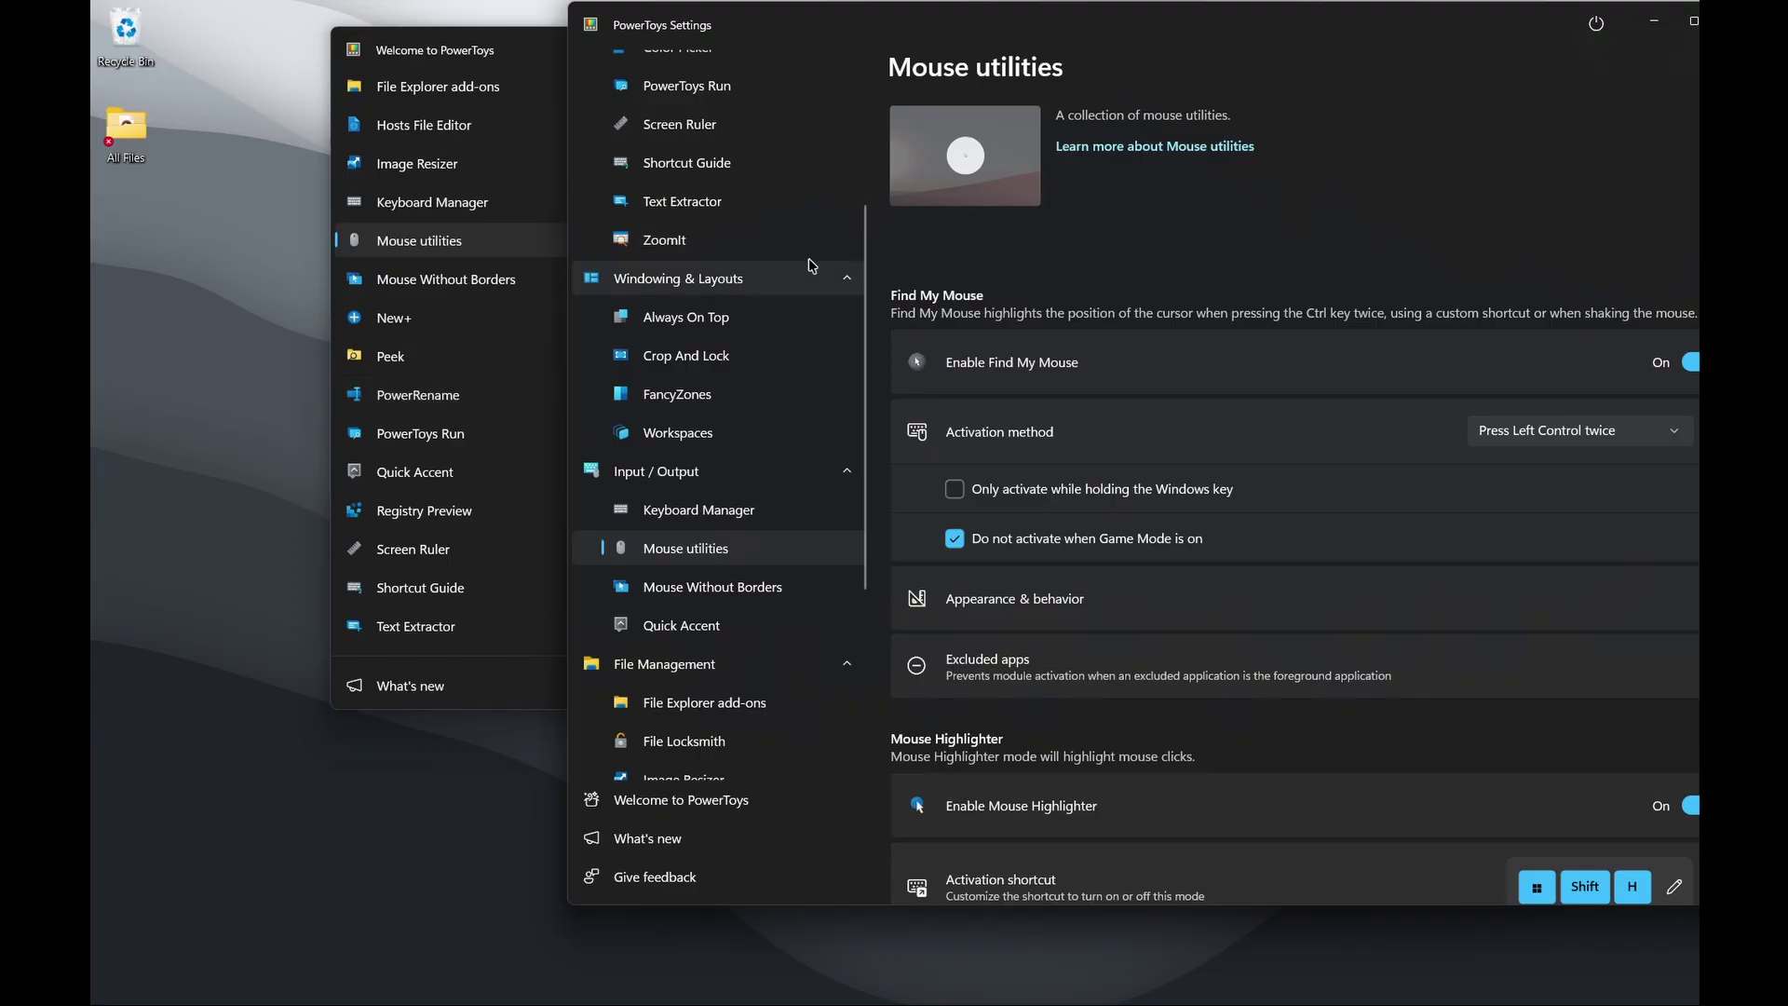
key("ctrl")
key("ctrl")
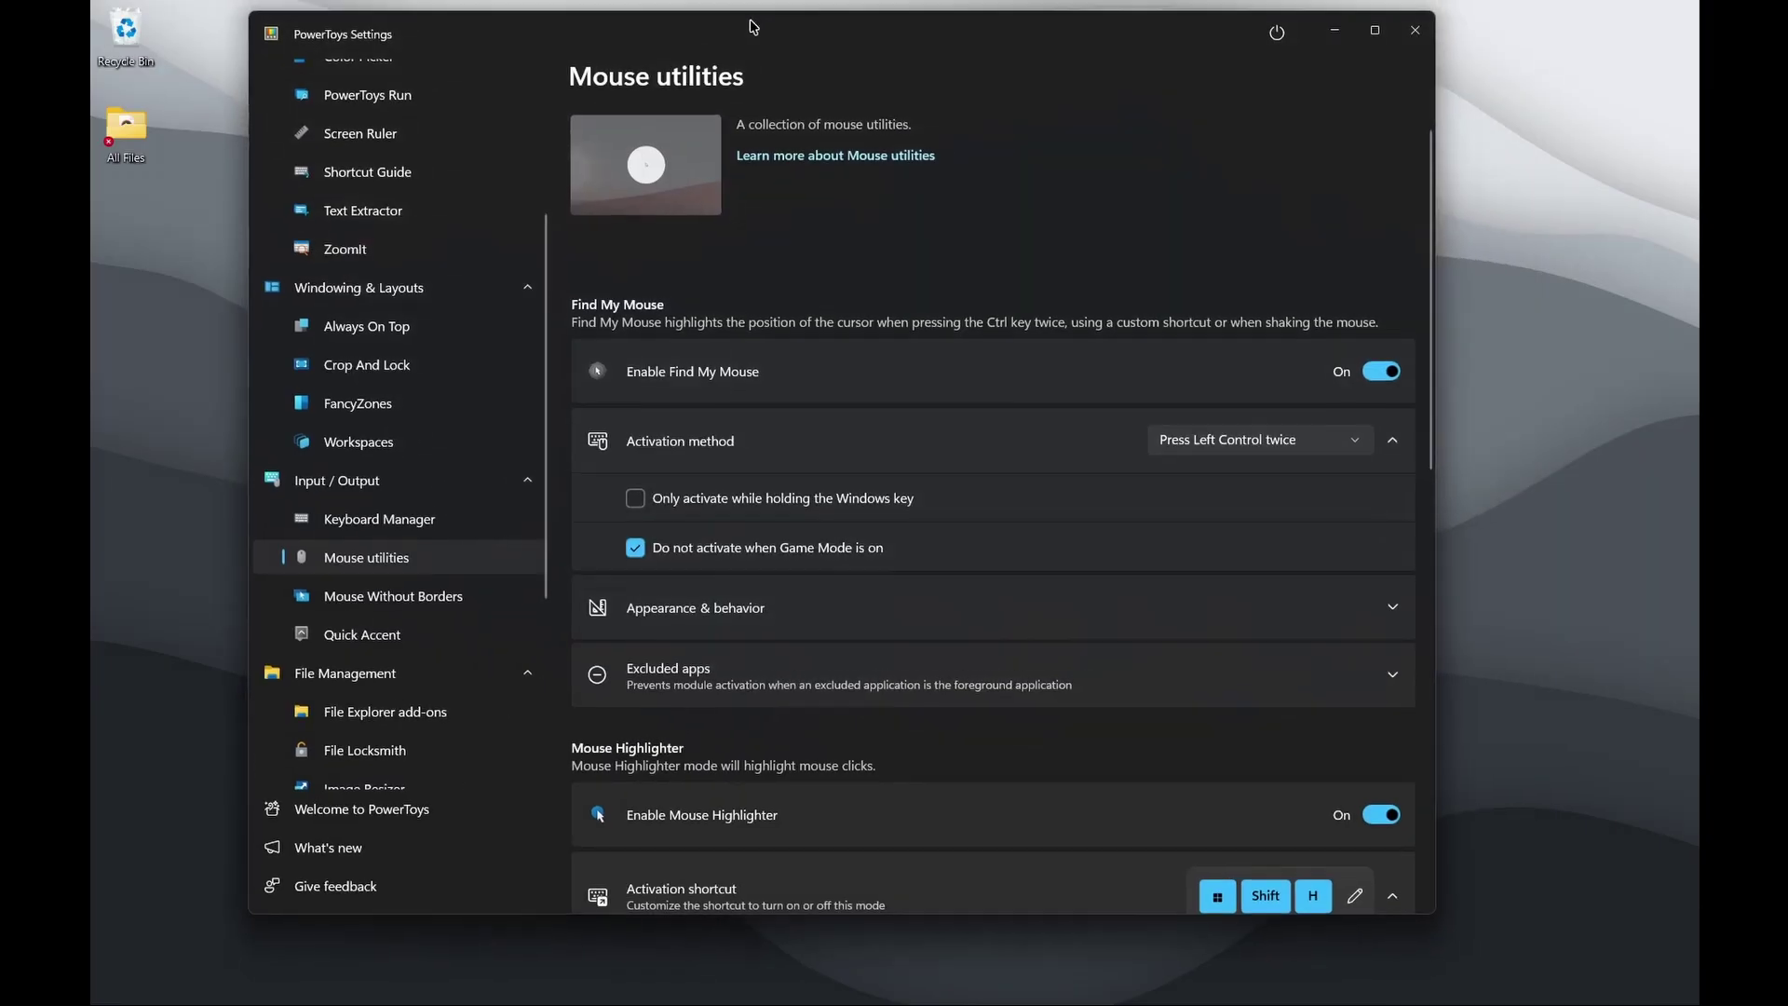
left_click_drag(752, 26, 738, 40)
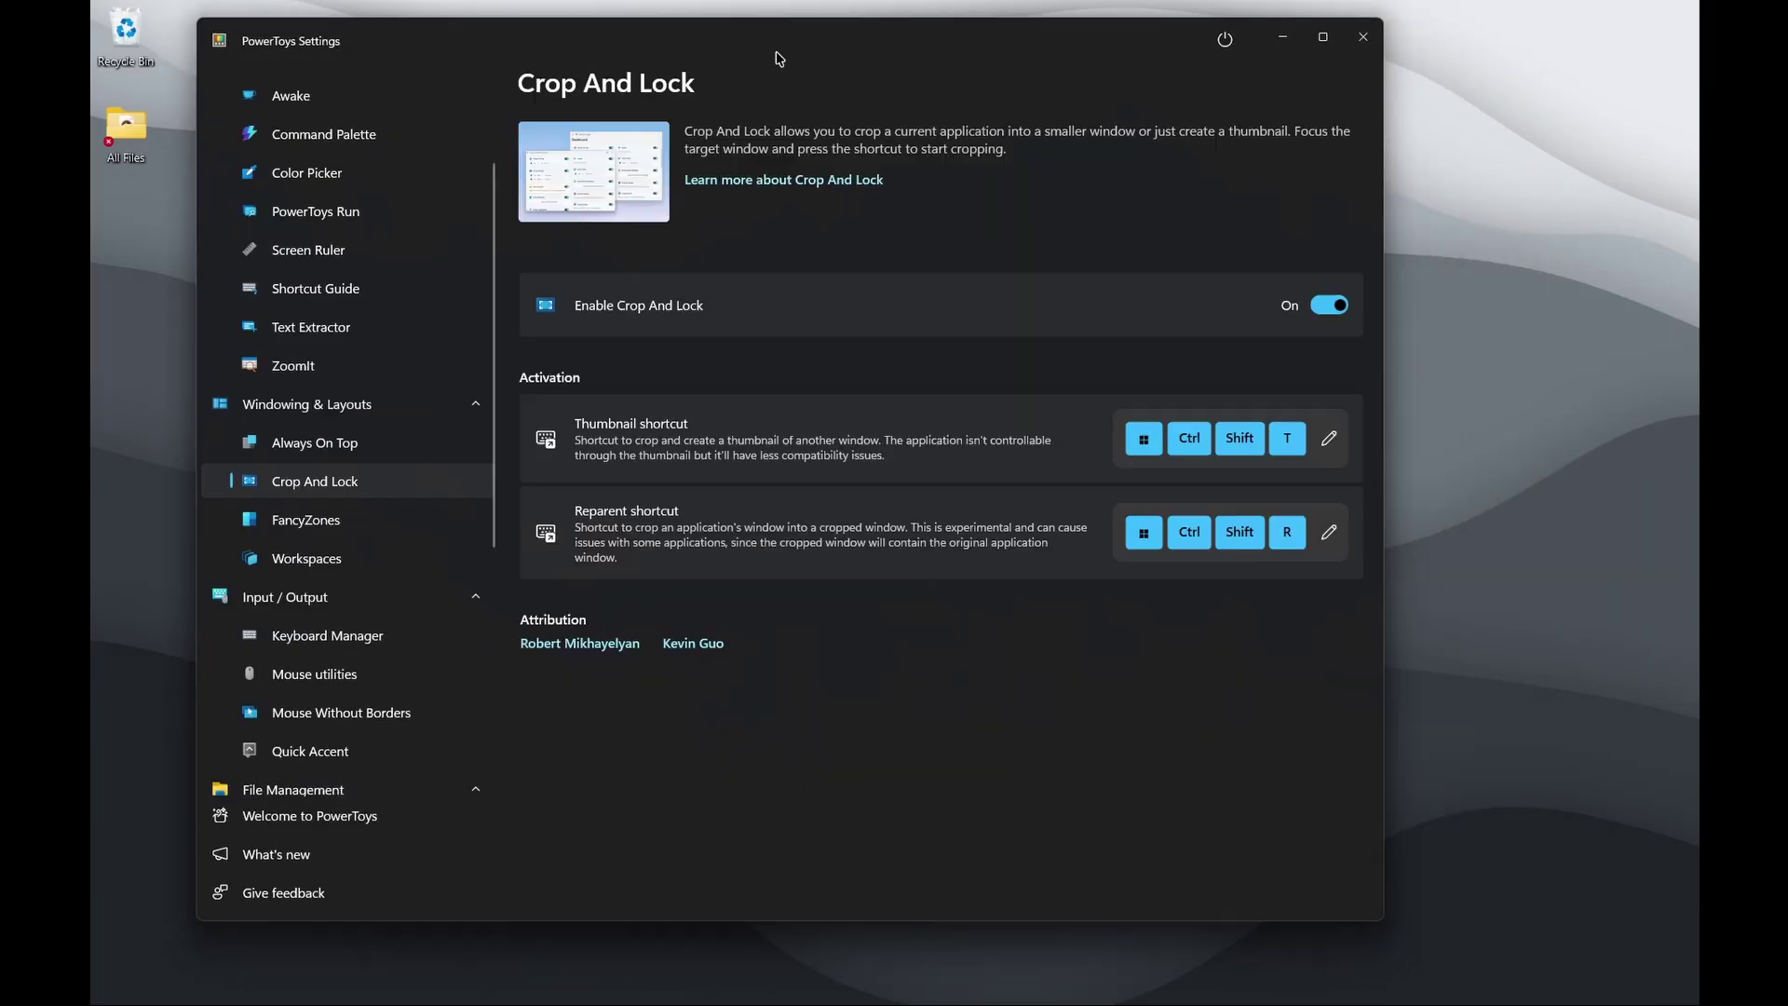
Step: Reposition PowerToys Settings, create a Crop And Lock thumbnail of its navigation list and place the thumbnail beside the settings window
left_click_drag(775, 54, 848, 28)
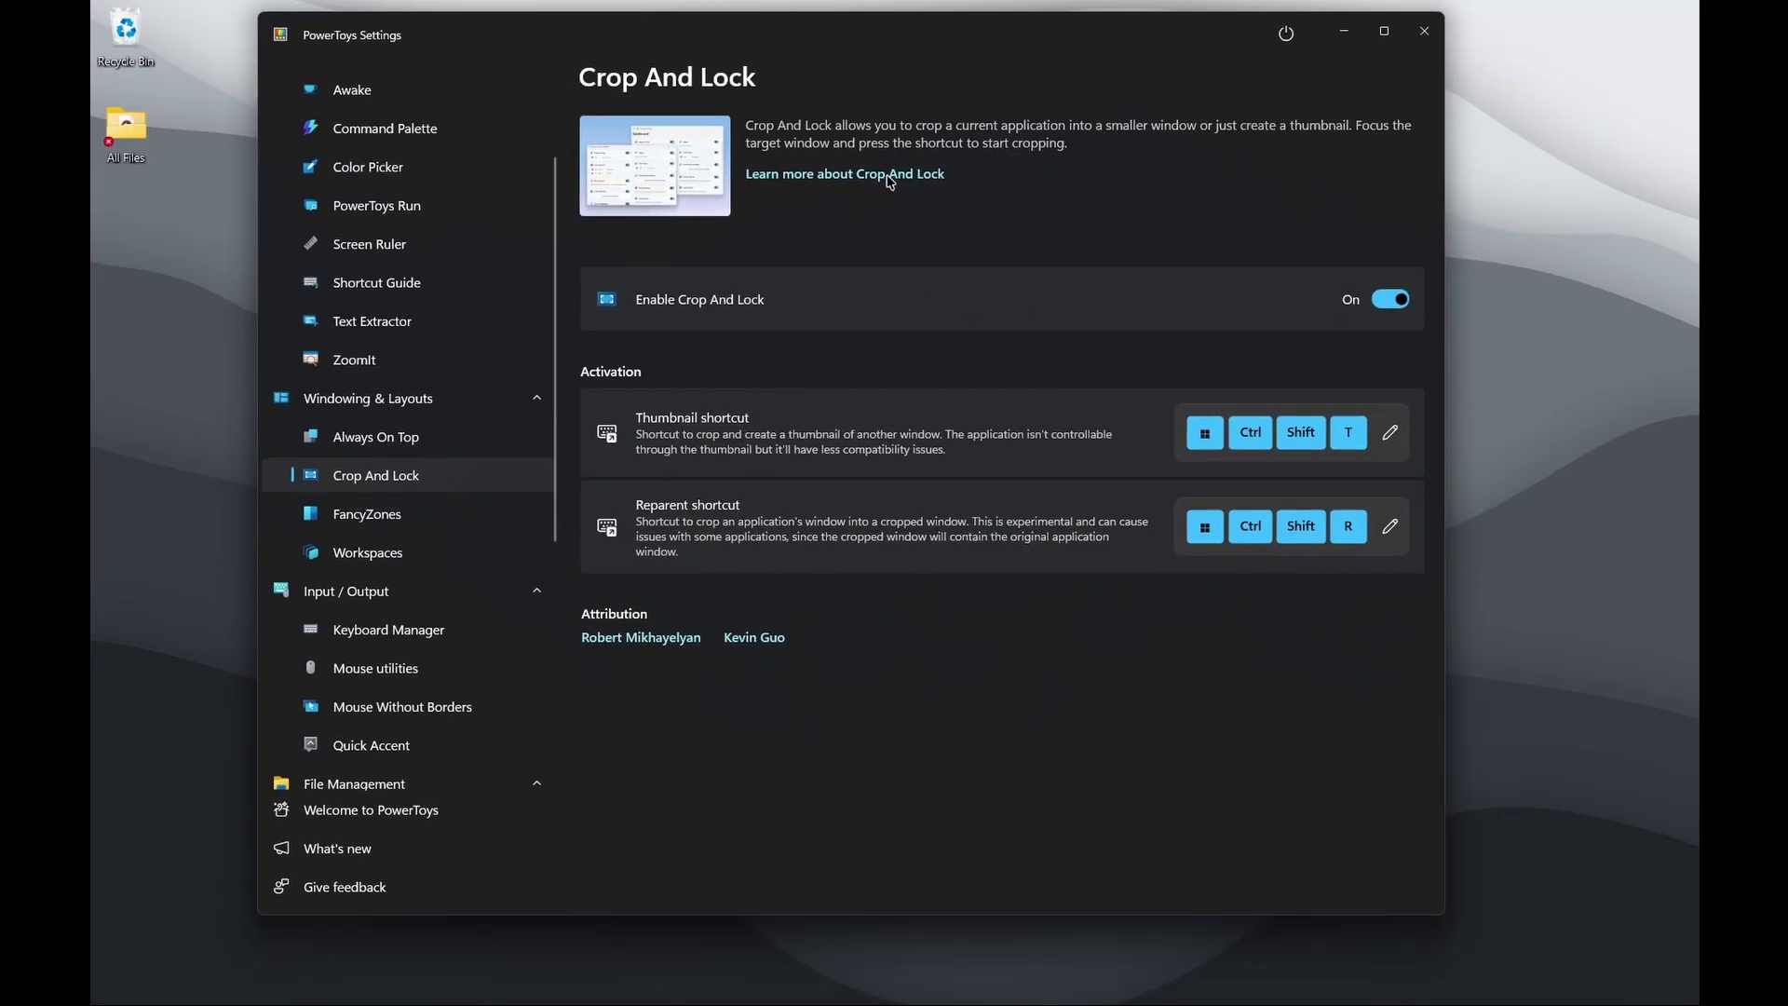
left_click_drag(798, 41, 872, 41)
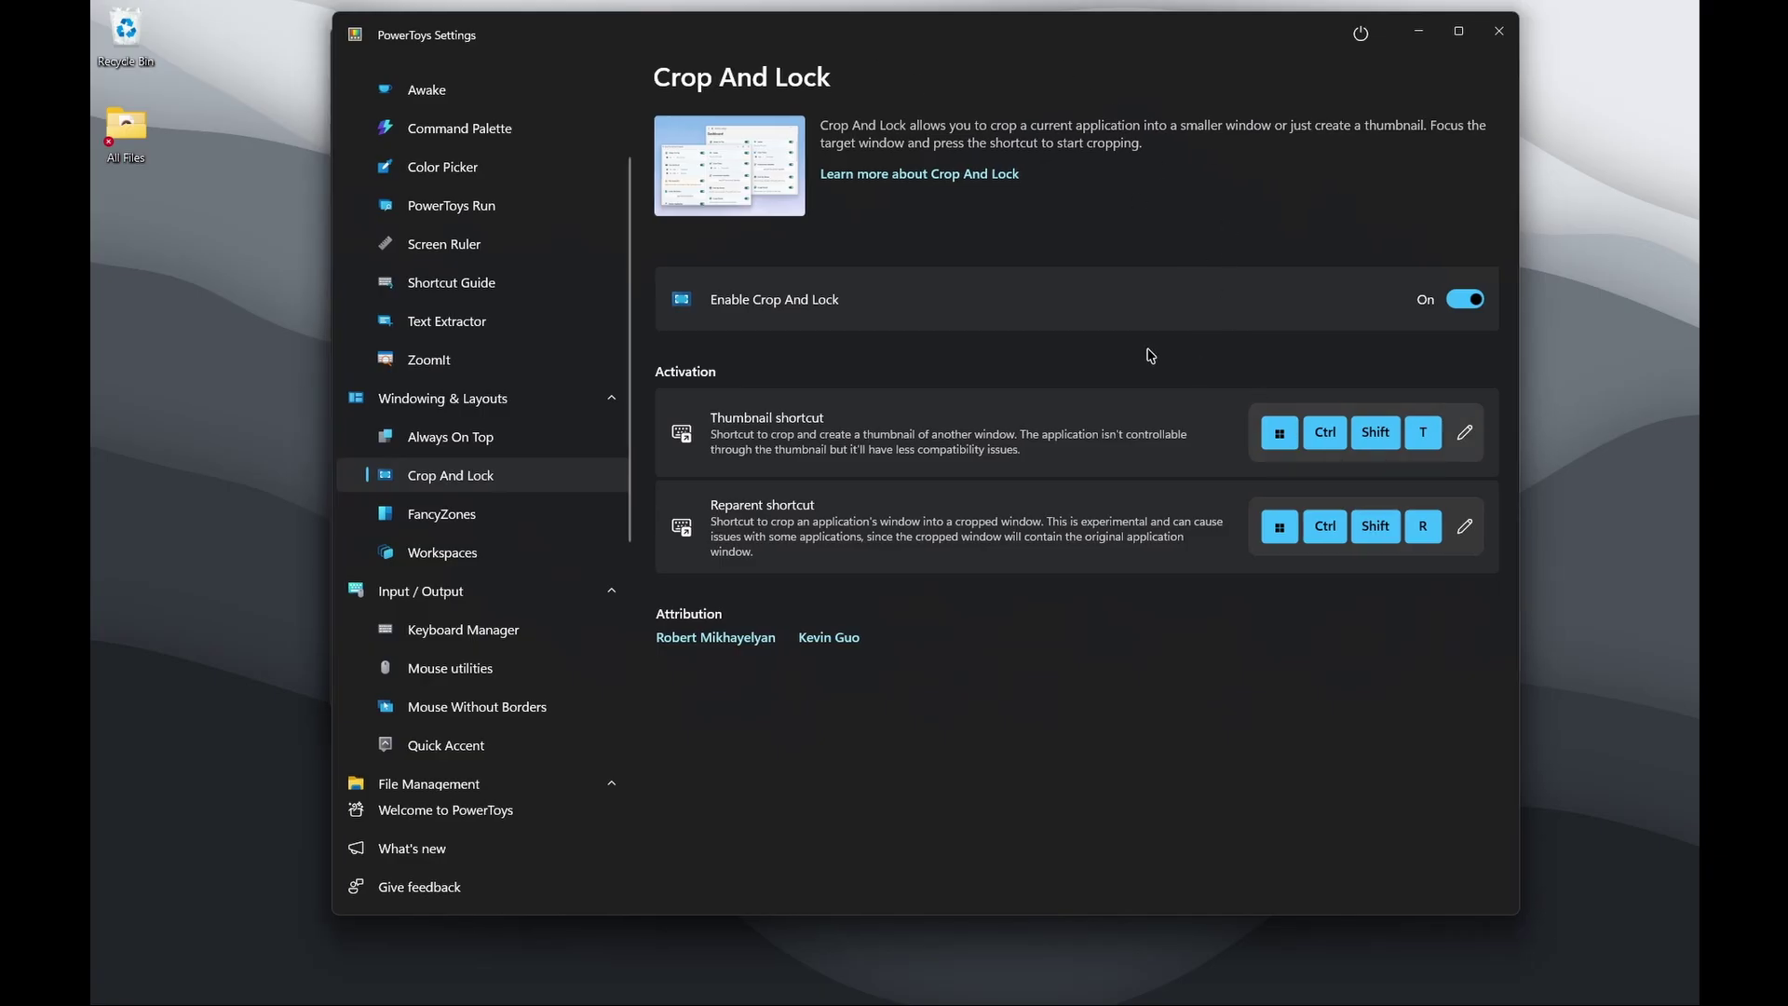
key("super+ctrl+shift+t")
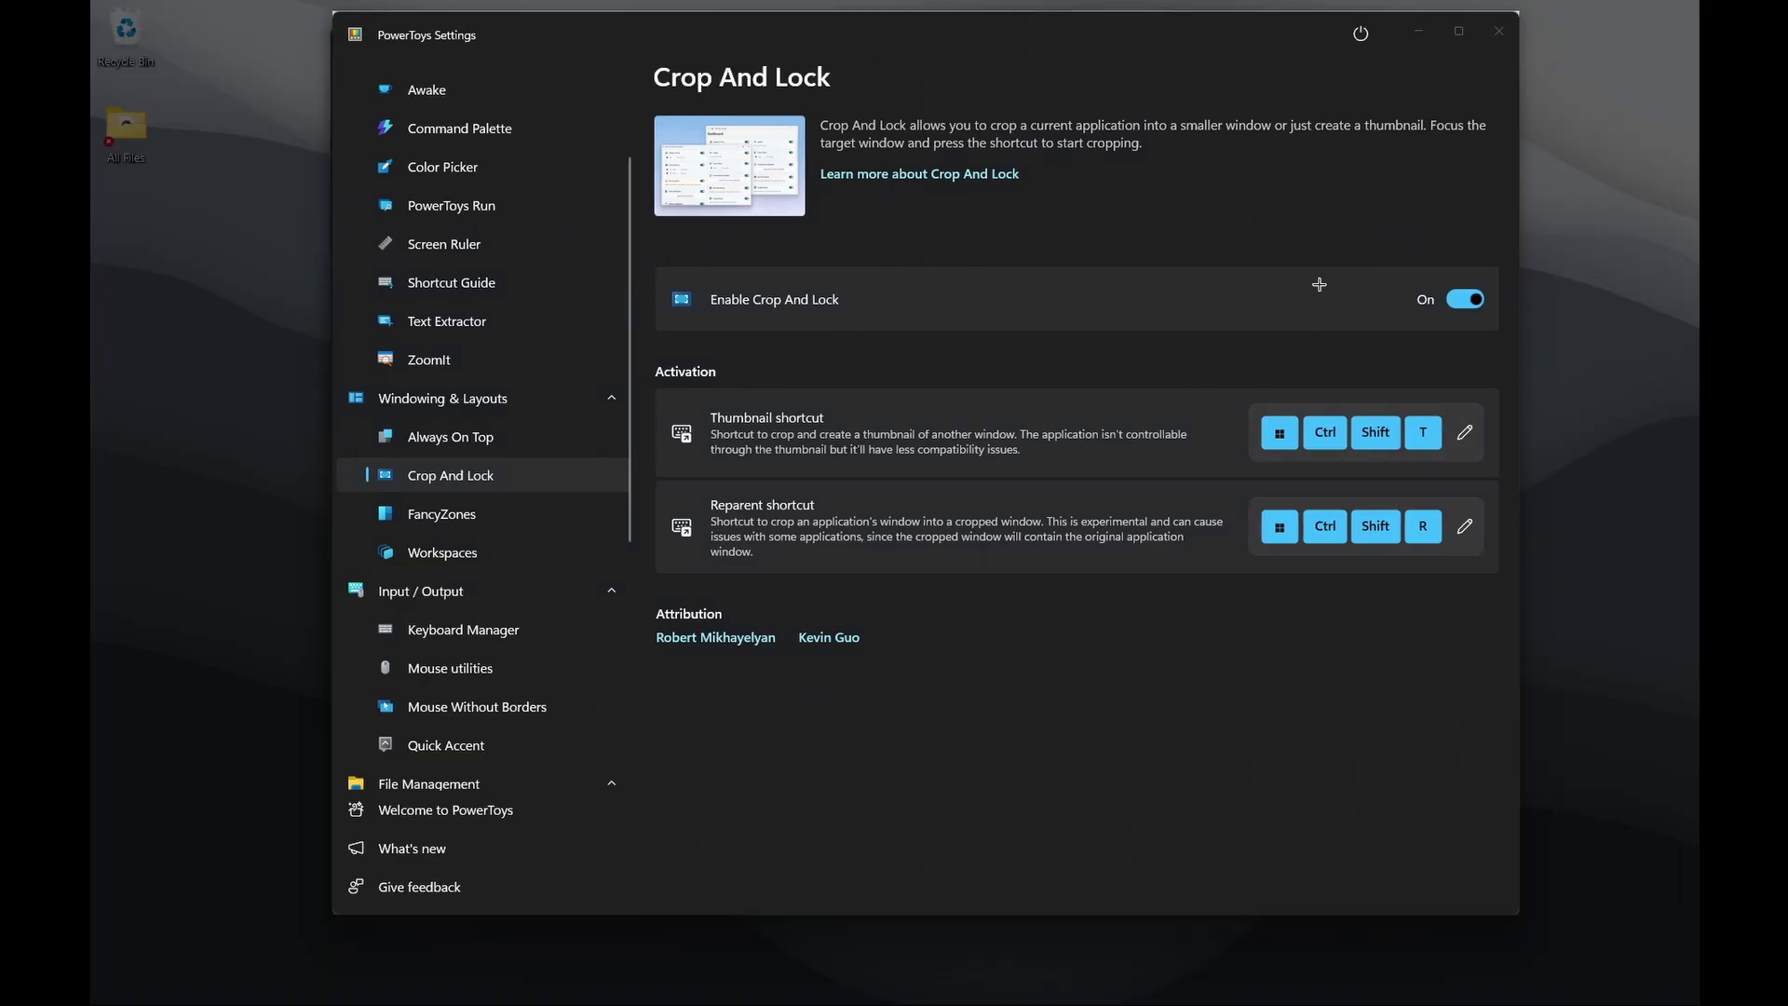
left_click_drag(364, 70, 603, 868)
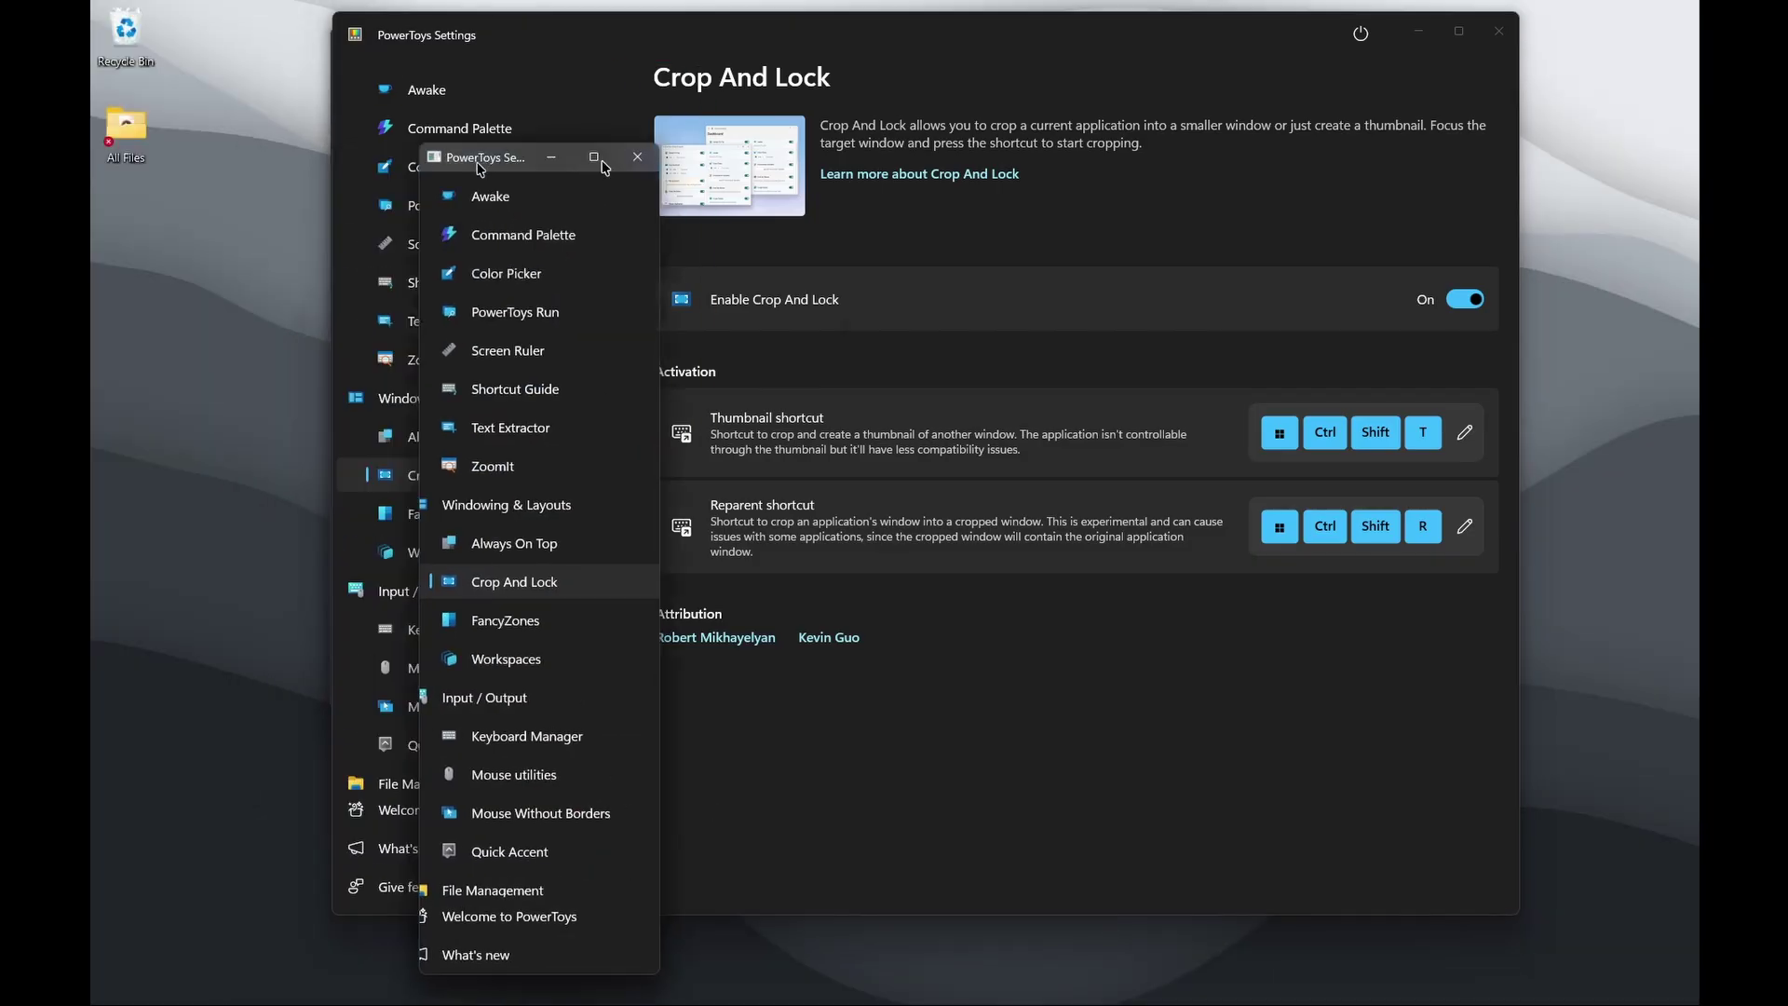
left_click_drag(460, 159, 1556, 148)
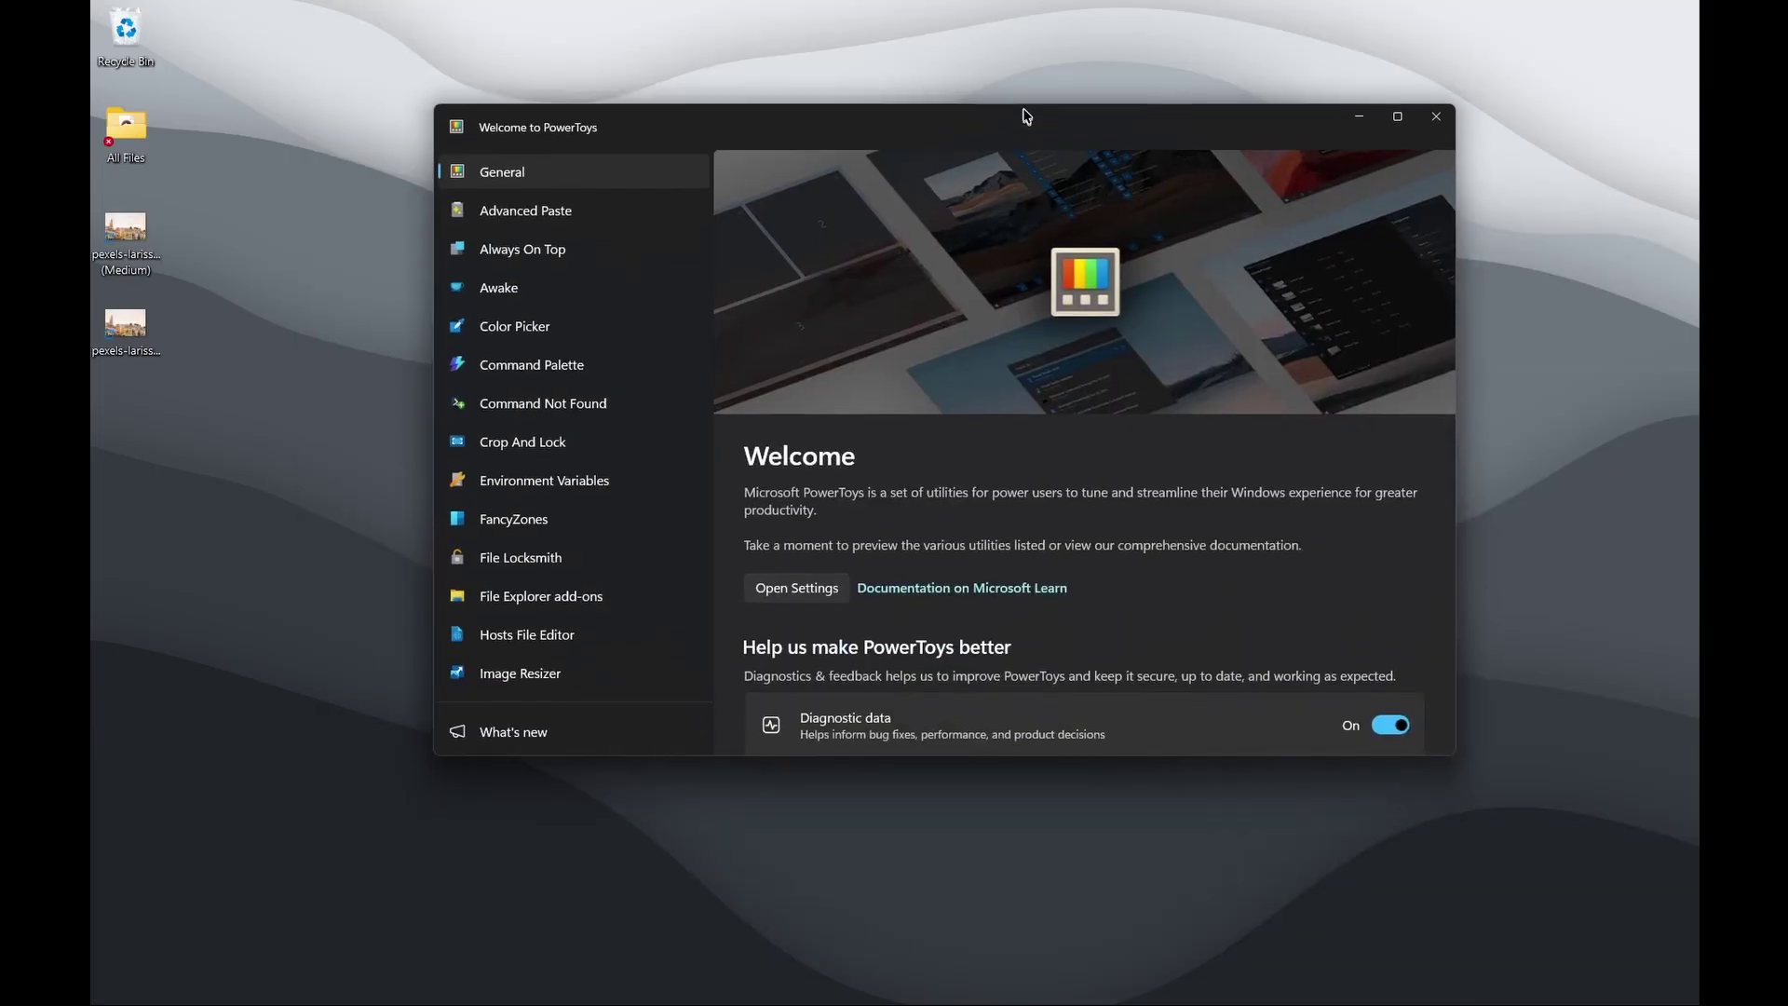
Step: Move the Welcome to PowerToys window farther away from the desktop icons
left_click_drag(1022, 112, 1158, 67)
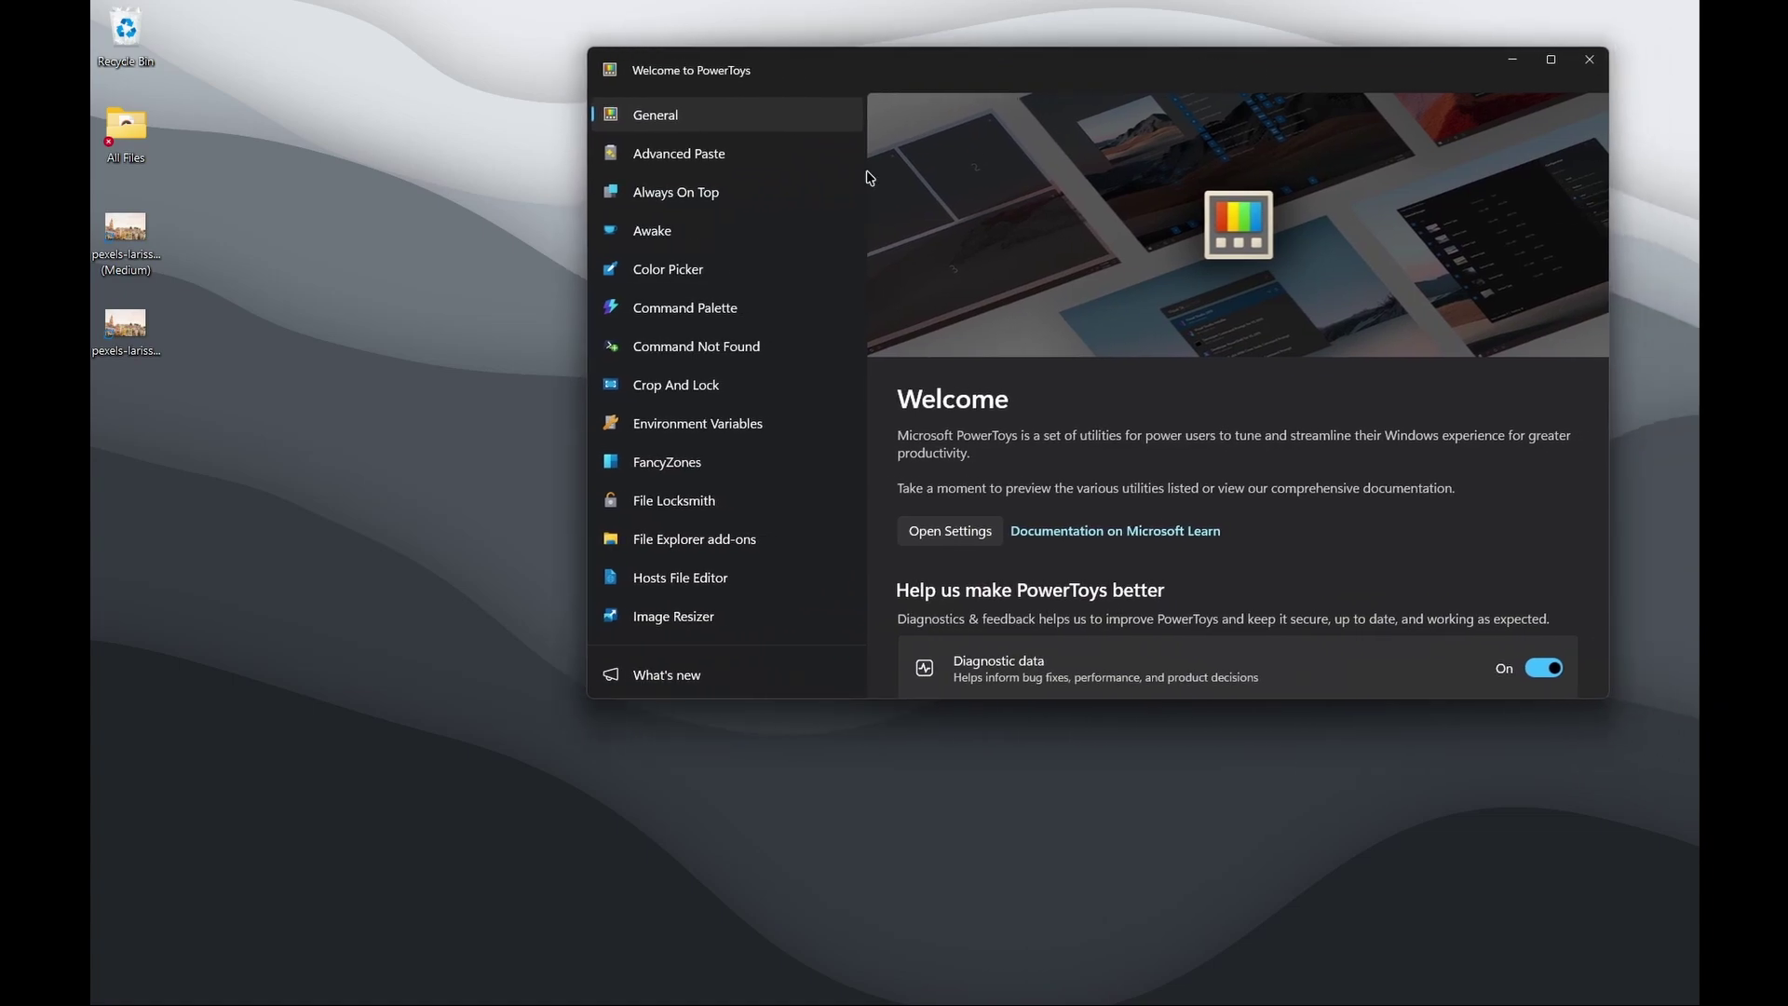